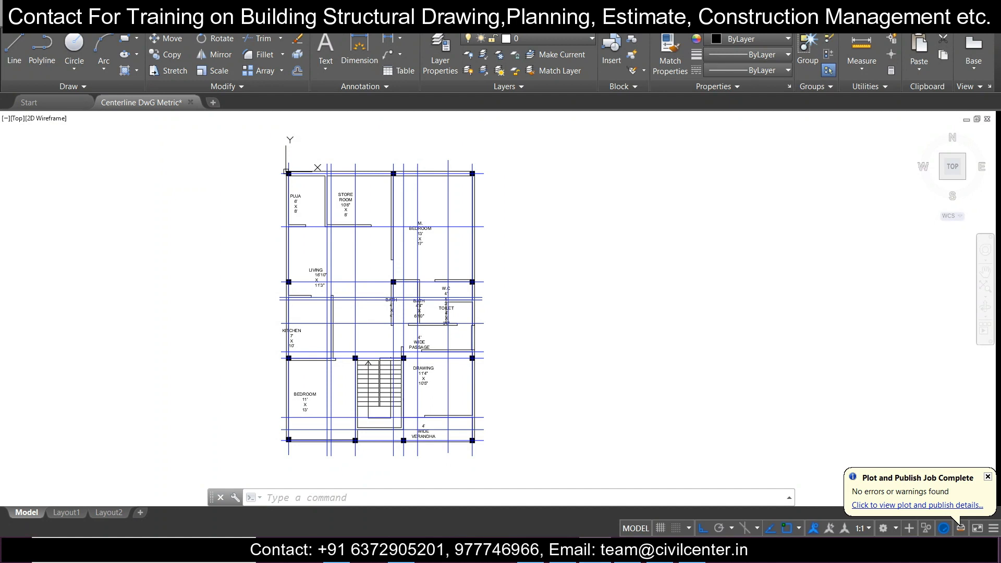
- Examine the centerline floor plan, including its grid lines, columns, room layout and staircase
{"action": "scroll", "coordinate": [347, 182], "scroll_direction": "up", "scroll_amount": 4}
{"action": "scroll", "coordinate": [347, 182], "scroll_direction": "down", "scroll_amount": 2}
{"action": "middle_click_drag", "start_coordinate": [364, 269], "coordinate": [366, 207]}
{"action": "scroll", "coordinate": [366, 210], "scroll_direction": "down", "scroll_amount": 2}
{"action": "scroll", "coordinate": [383, 361], "scroll_direction": "up", "scroll_amount": 2}
{"action": "middle_click_drag", "start_coordinate": [391, 400], "coordinate": [430, 382]}
{"action": "middle_click_drag", "start_coordinate": [418, 347], "coordinate": [426, 397]}
{"action": "scroll", "coordinate": [428, 381], "scroll_direction": "down", "scroll_amount": 2}
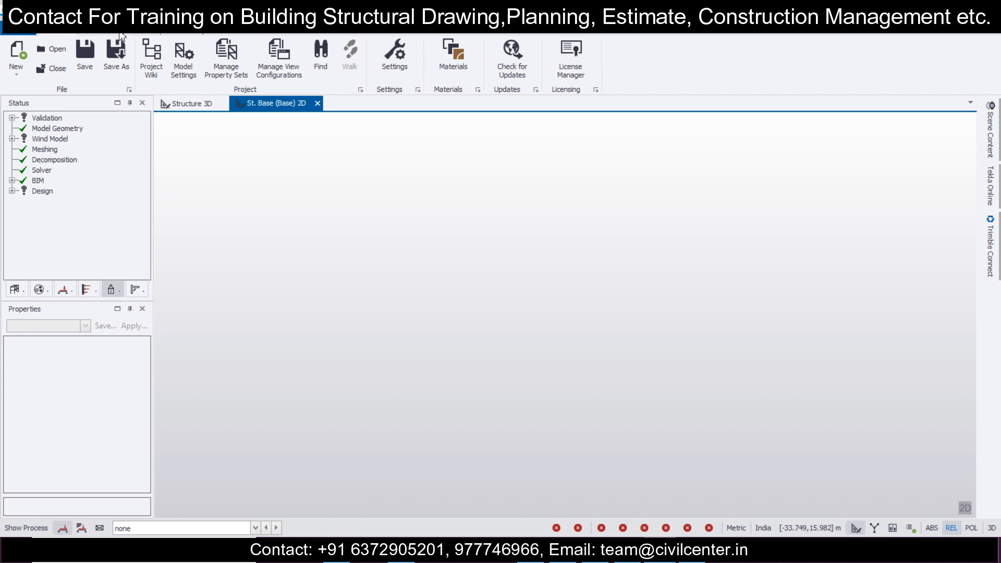
- In Tekla Structural Designer, insert a construction level below Base and set its level to -1.2 m
{"action": "left_click", "coordinate": [191, 35]}
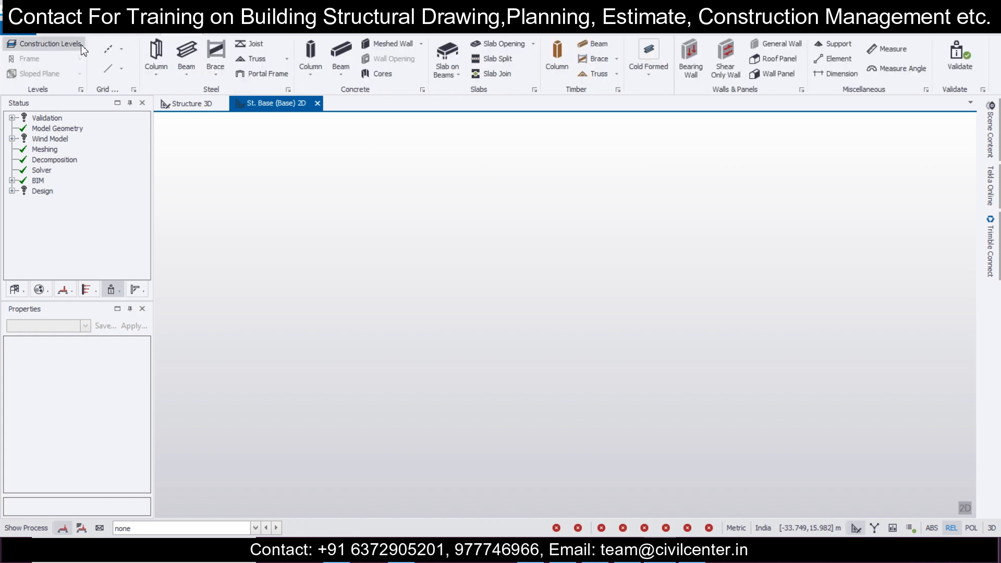
{"action": "left_click", "coordinate": [44, 44]}
{"action": "left_click", "coordinate": [638, 265]}
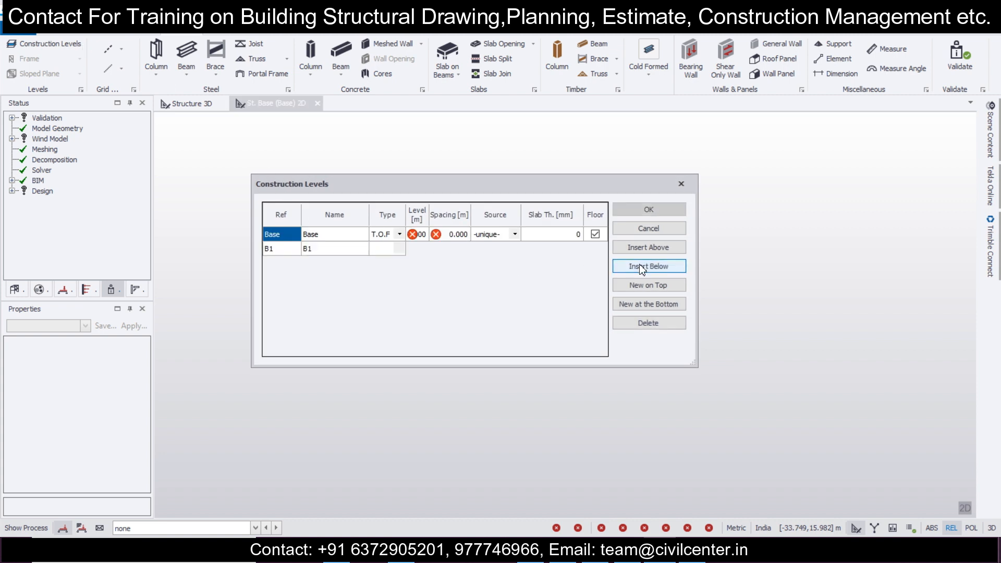
{"action": "left_click", "coordinate": [421, 249]}
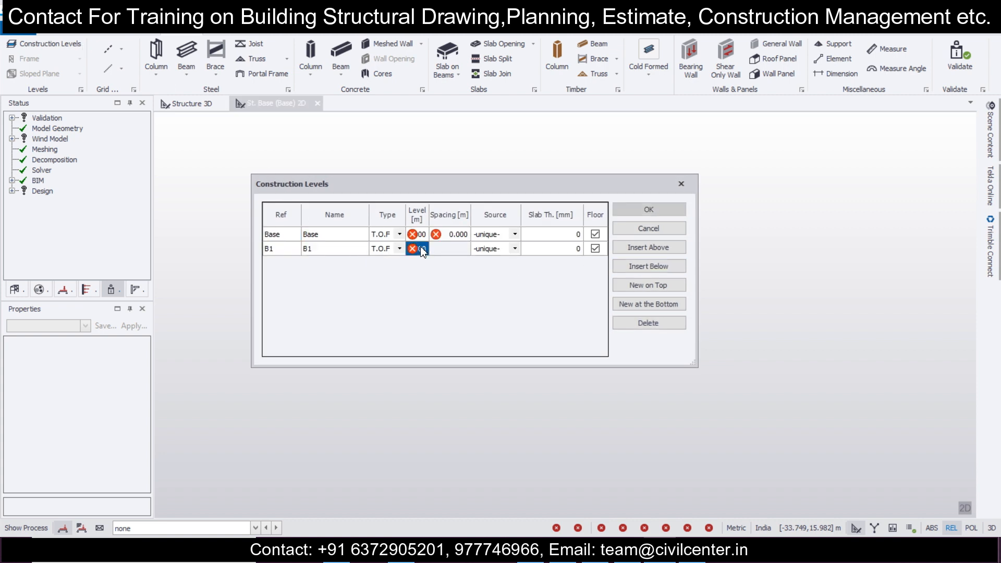
{"action": "type", "text": "-1.2"}
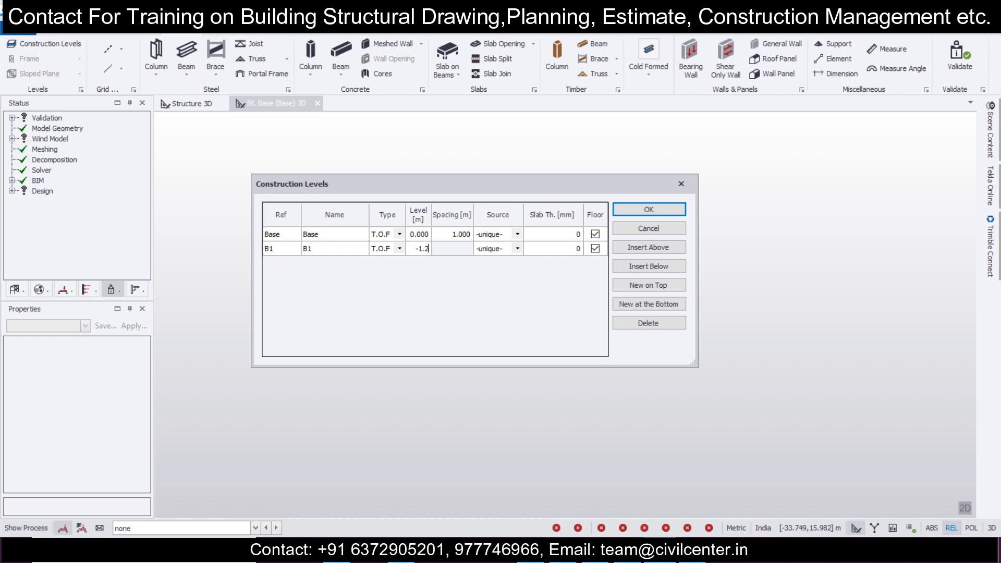
{"action": "left_click", "coordinate": [459, 237]}
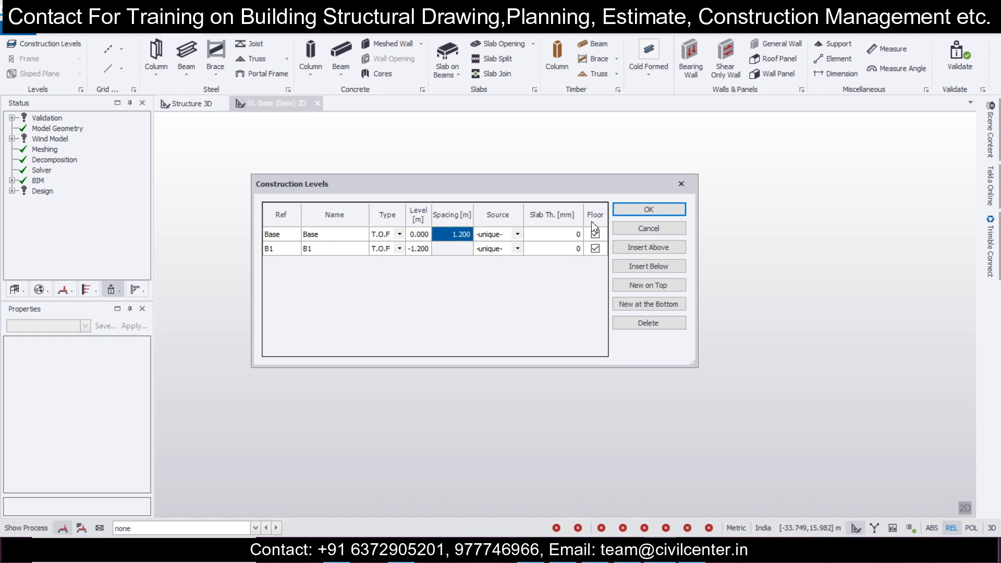
- Insert a construction level above Base with type S.S.L, 3.2 m spacing and 100 mm slab thickness
{"action": "left_click", "coordinate": [648, 247]}
{"action": "left_click", "coordinate": [399, 235]}
{"action": "left_click", "coordinate": [380, 254]}
{"action": "left_click", "coordinate": [457, 237]}
{"action": "left_click", "coordinate": [457, 239]}
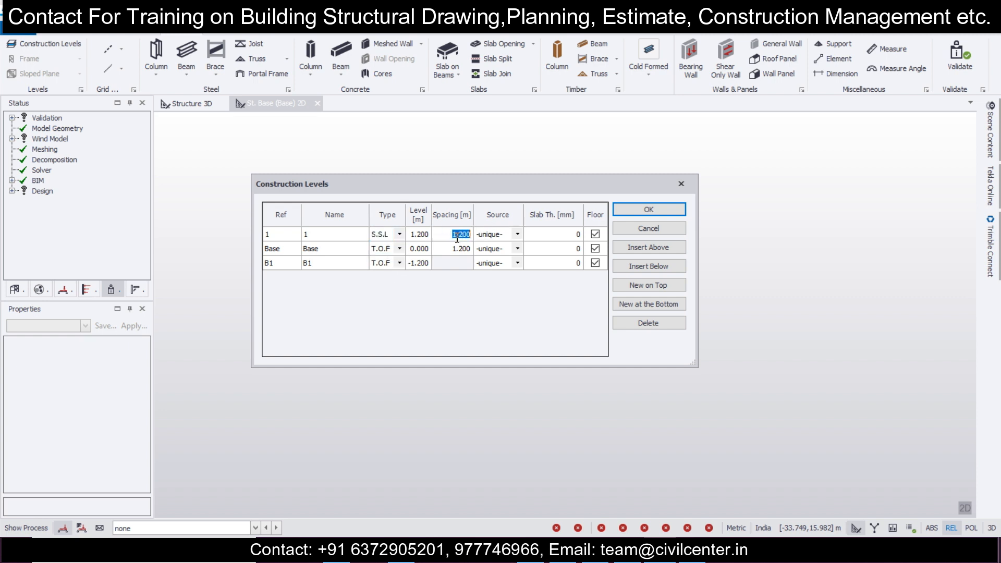
{"action": "type", "text": "3.2"}
{"action": "left_click", "coordinate": [579, 235]}
{"action": "left_click", "coordinate": [583, 233]}
{"action": "left_click", "coordinate": [327, 232]}
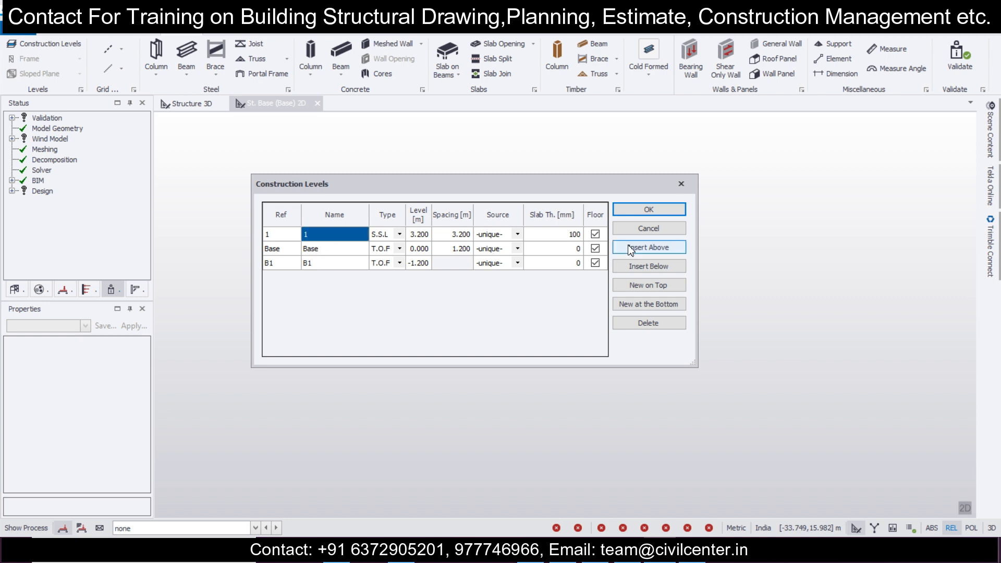
- Add two more construction levels above level 1 with the same settings and accept the level list
{"action": "left_click", "coordinate": [666, 243]}
{"action": "left_click", "coordinate": [666, 243]}
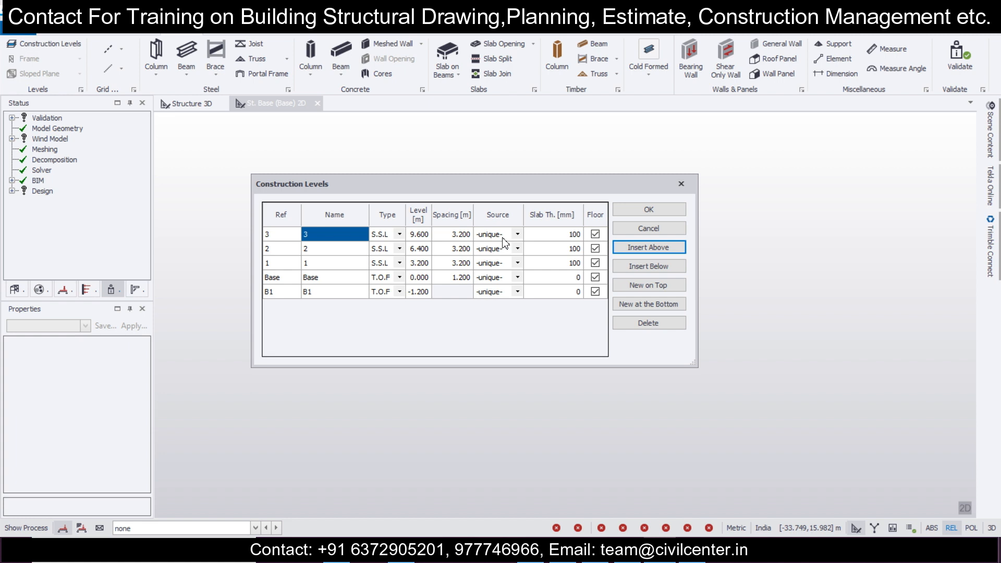
{"action": "left_click", "coordinate": [637, 210]}
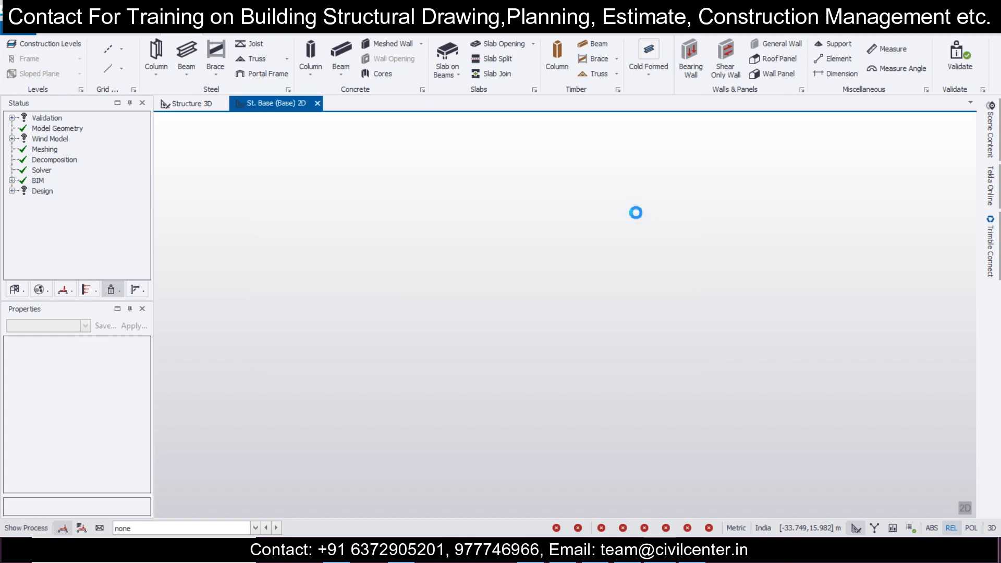
- List the levels in the structure tree and open the Base level's 2D view
{"action": "left_click", "coordinate": [14, 290]}
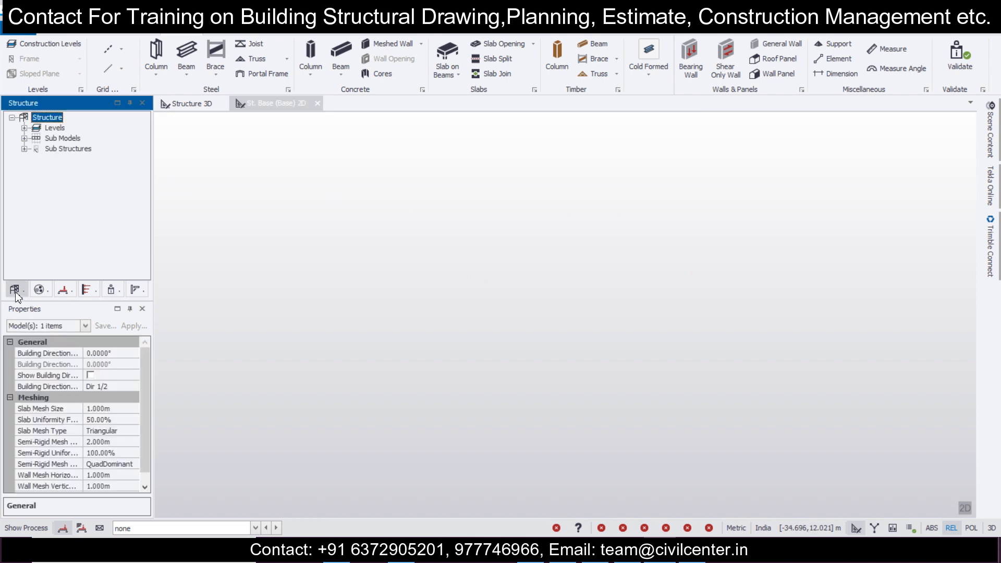
{"action": "left_click", "coordinate": [24, 128]}
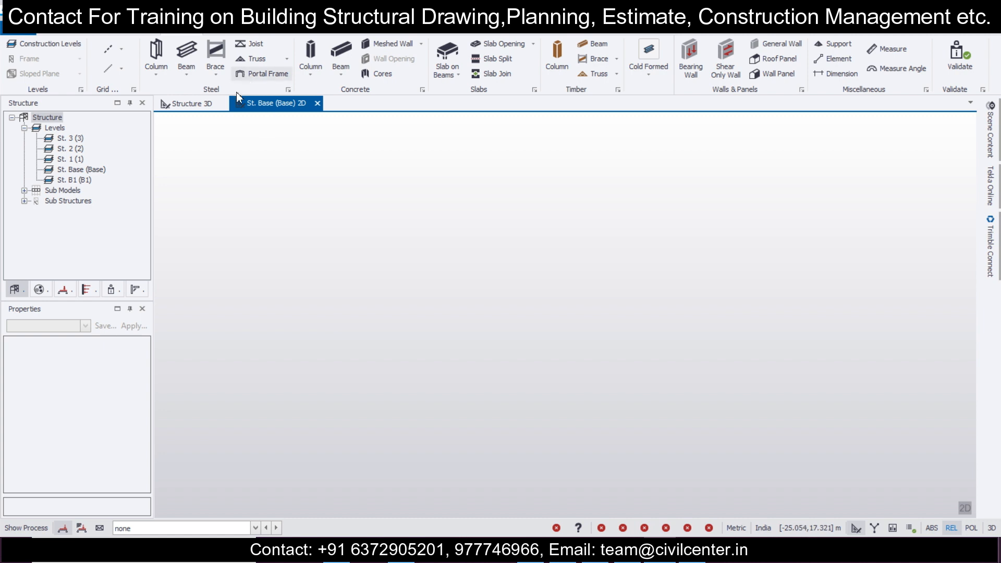
{"action": "double_click", "coordinate": [87, 169]}
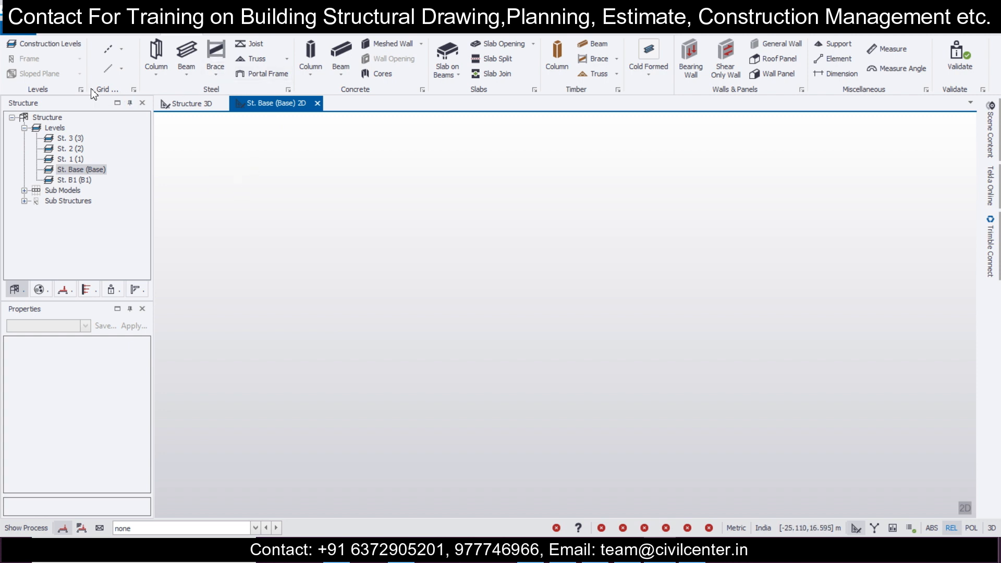
- Start a DXF grid import and load the file Centerline DwG Metric dxf from the client's folder under Running
{"action": "left_click", "coordinate": [121, 50]}
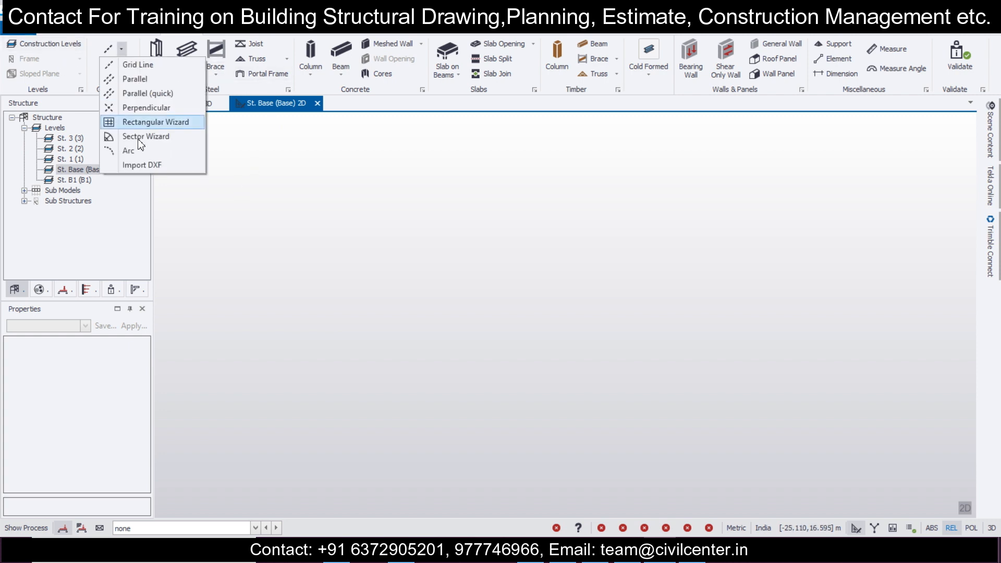
{"action": "left_click", "coordinate": [150, 165]}
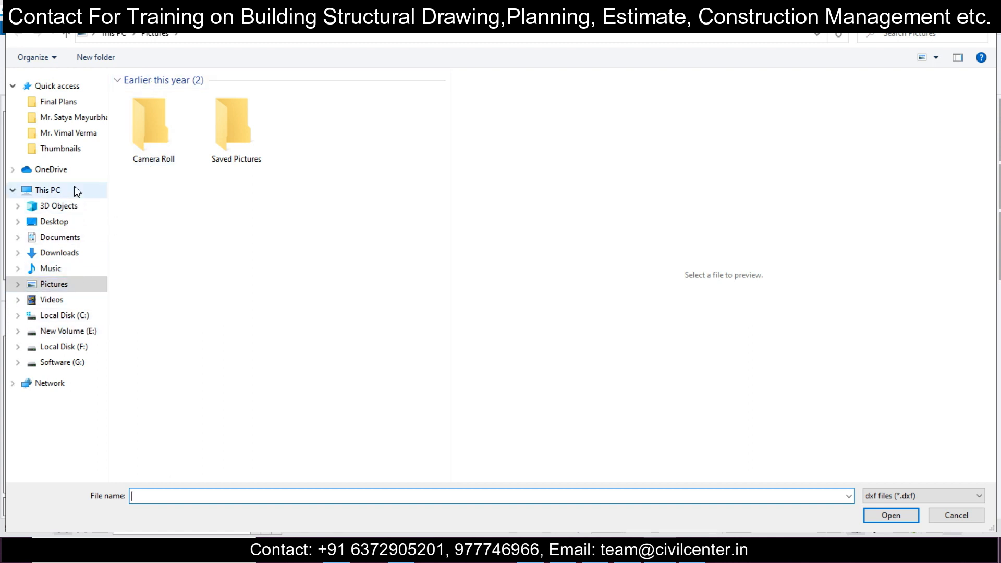
{"action": "left_click", "coordinate": [71, 219]}
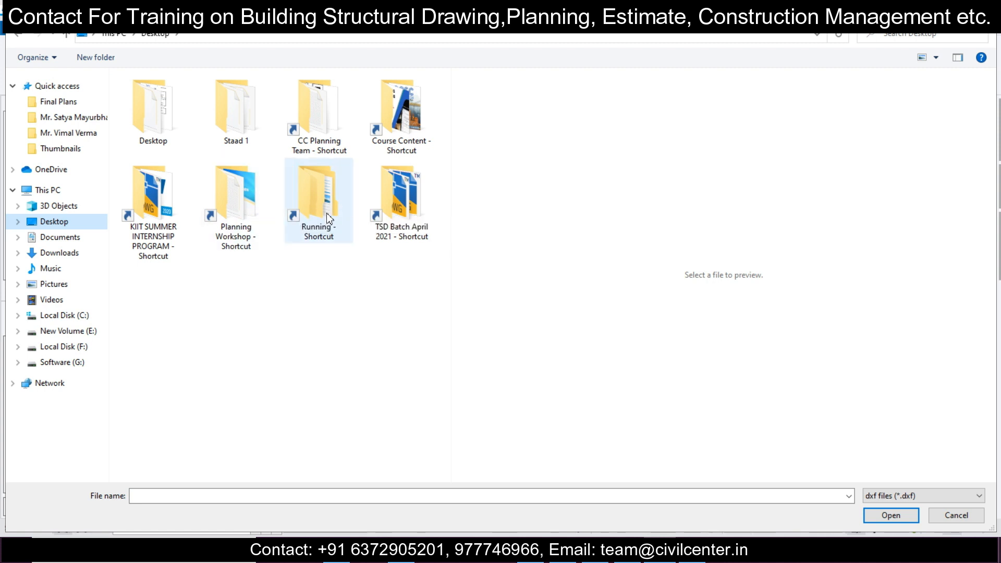
{"action": "double_click", "coordinate": [323, 233]}
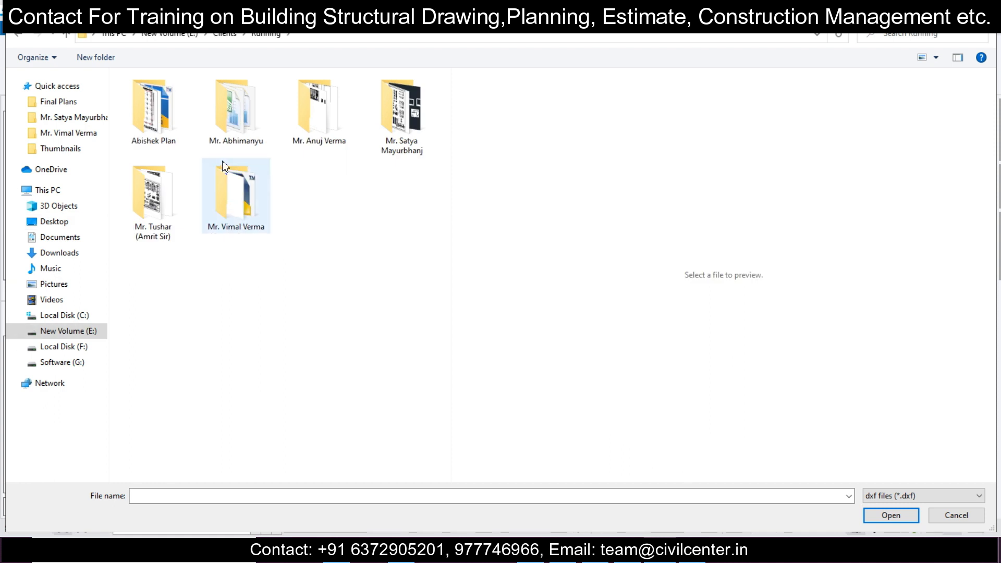
{"action": "double_click", "coordinate": [244, 192]}
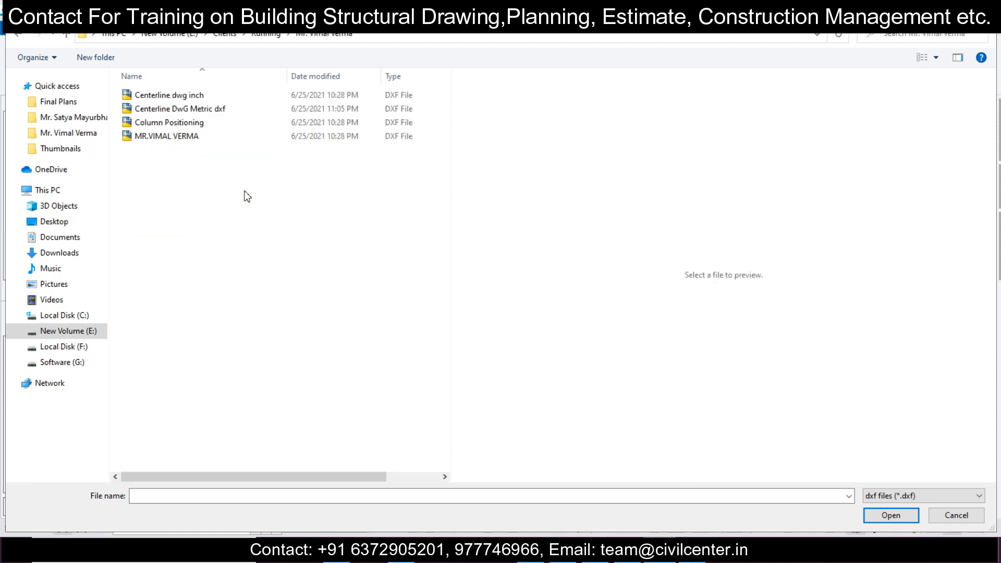
{"action": "left_click", "coordinate": [255, 109]}
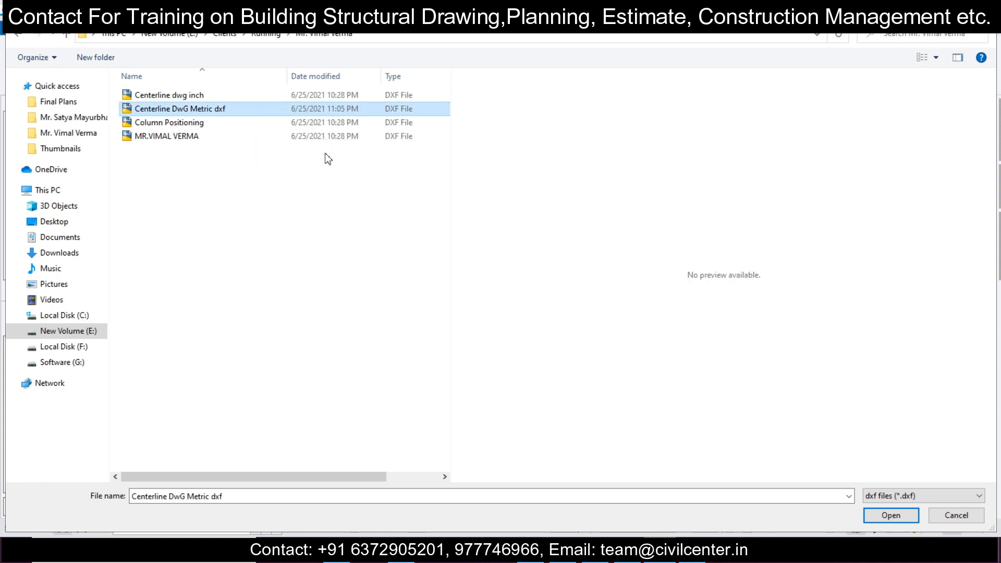
{"action": "left_click", "coordinate": [892, 515]}
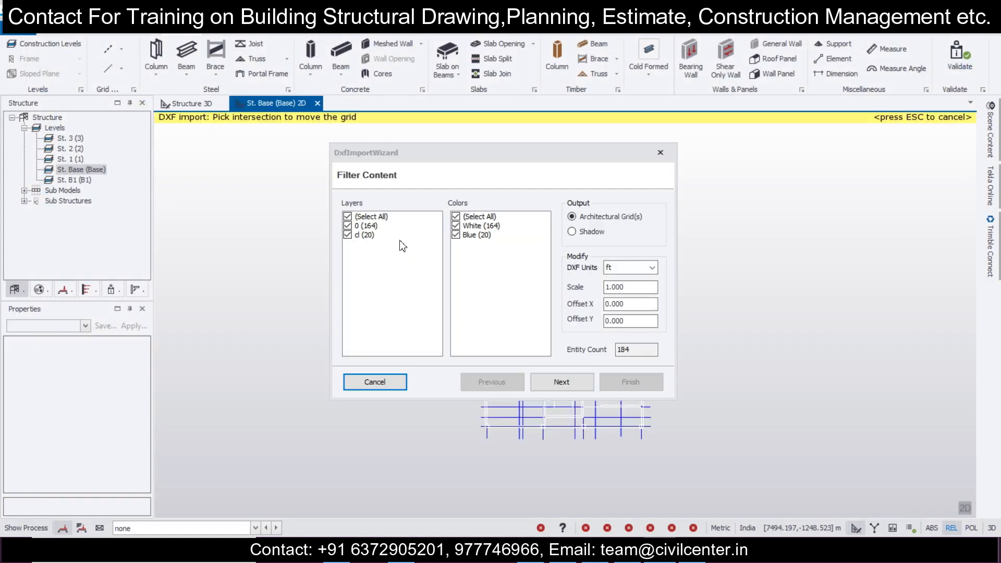
- Exclude layer 0 from the import, keeping layer cl as architectural grids, and set the DXF units to mm
{"action": "left_click", "coordinate": [348, 225]}
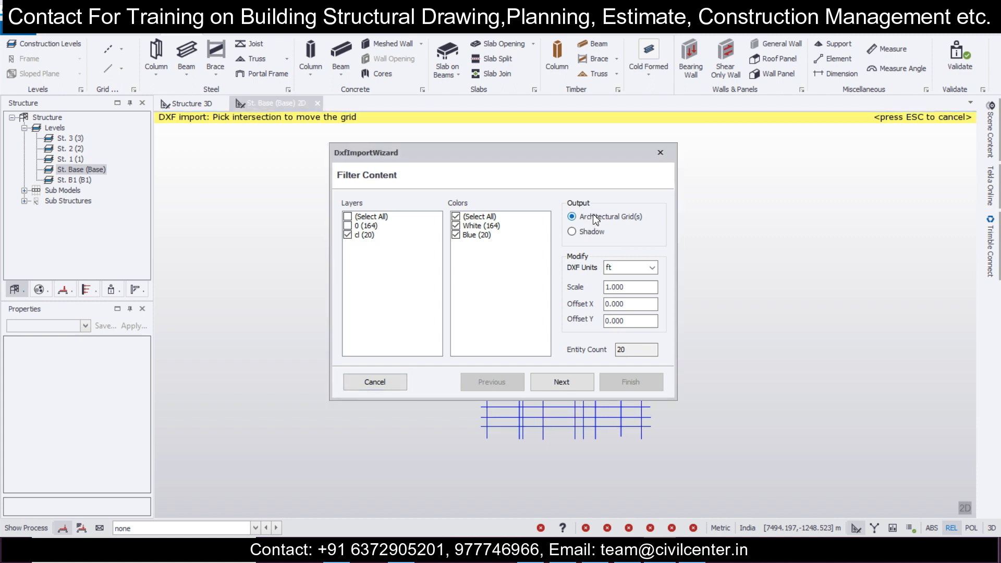
{"action": "left_click", "coordinate": [629, 267]}
{"action": "left_click", "coordinate": [625, 288]}
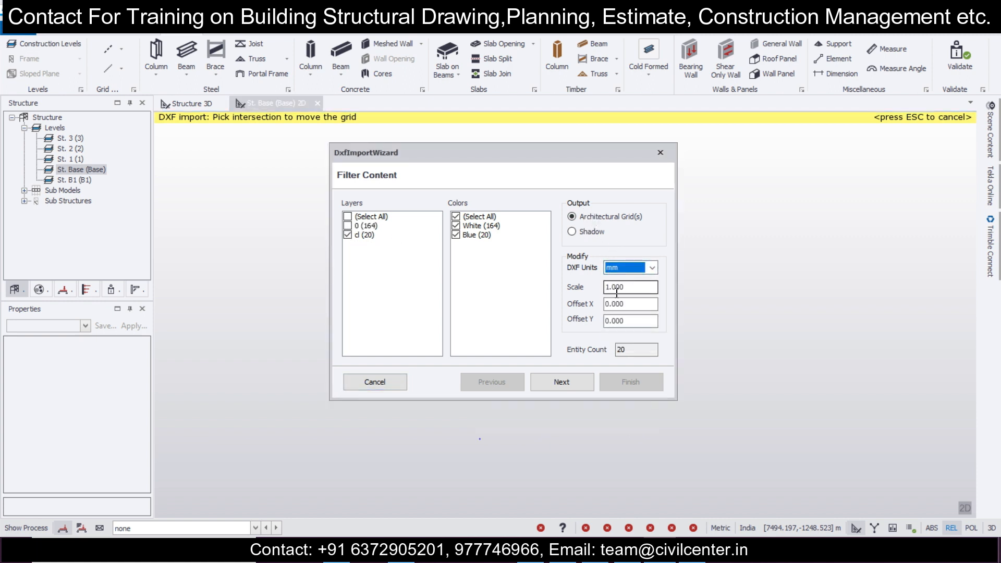
{"action": "left_click", "coordinate": [562, 382]}
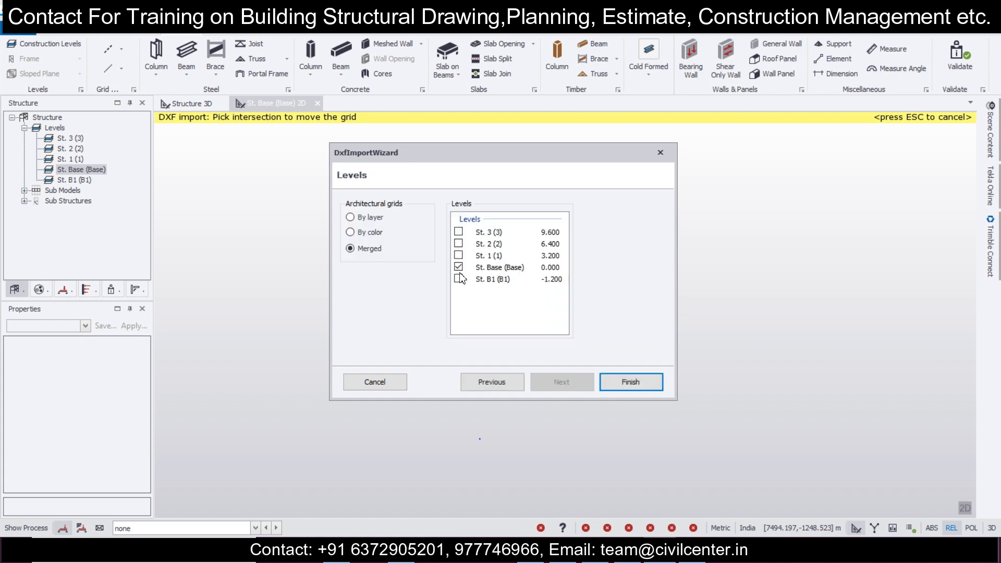
- Create the architectural grids by layer, add St. 3 and St. B1 to the target levels, and finish the import
{"action": "left_click", "coordinate": [383, 223]}
{"action": "left_click", "coordinate": [465, 236]}
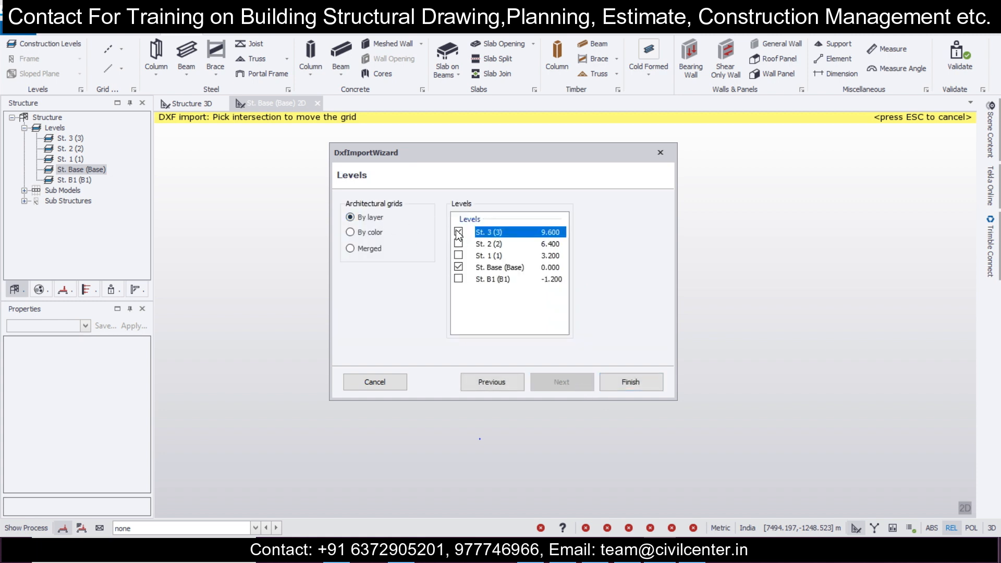
{"action": "left_click", "coordinate": [459, 279]}
{"action": "left_click", "coordinate": [629, 383]}
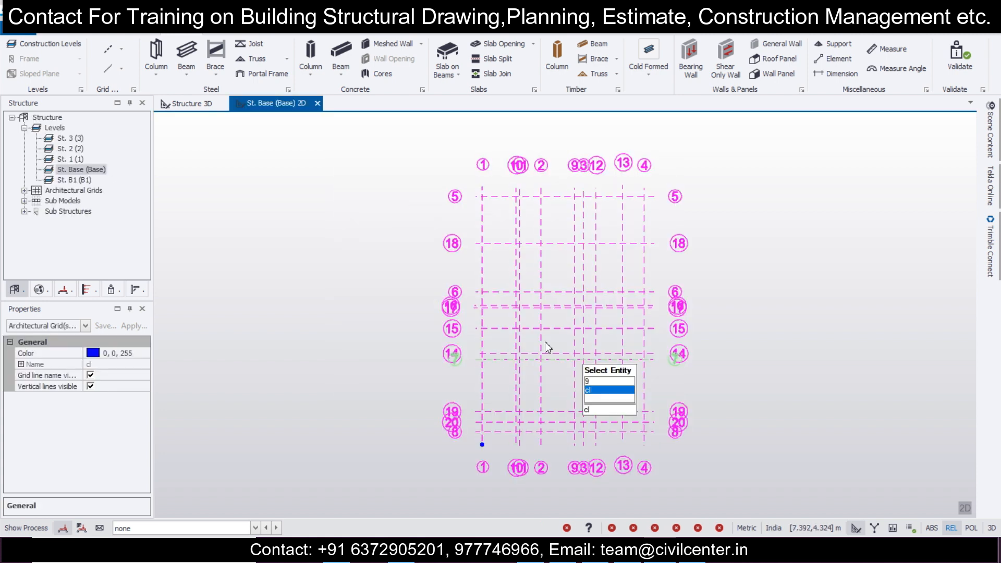
- Start a second DXF import on the Base level and load Centerline DwG Metric dxf again
{"action": "left_click", "coordinate": [122, 48]}
{"action": "left_click", "coordinate": [166, 165]}
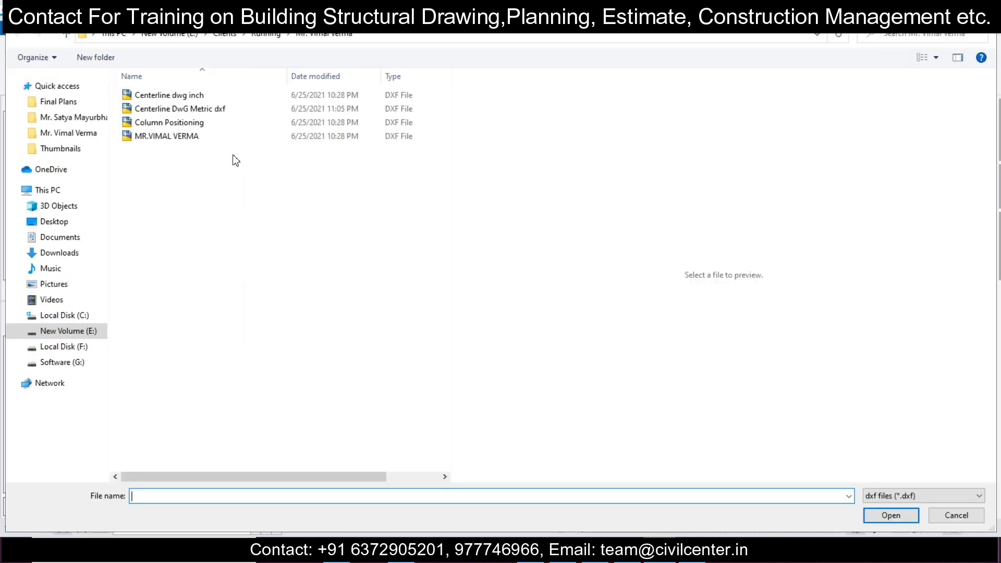
{"action": "left_click", "coordinate": [228, 110]}
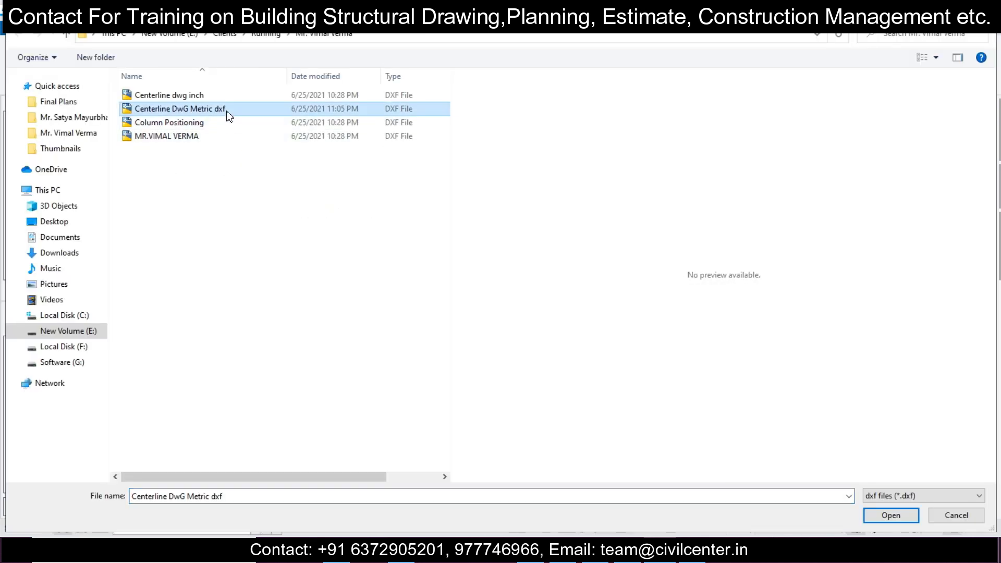
{"action": "left_click", "coordinate": [884, 515]}
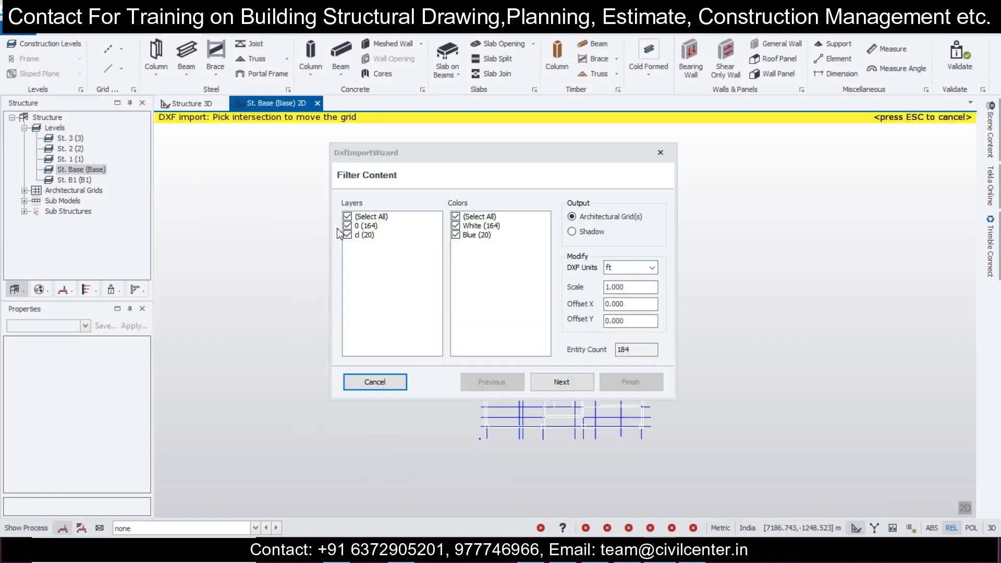
- Import only layer 0 as a shadow, excluding layer cl, with the DXF units set to mm
{"action": "left_click", "coordinate": [348, 235]}
{"action": "left_click", "coordinate": [572, 231]}
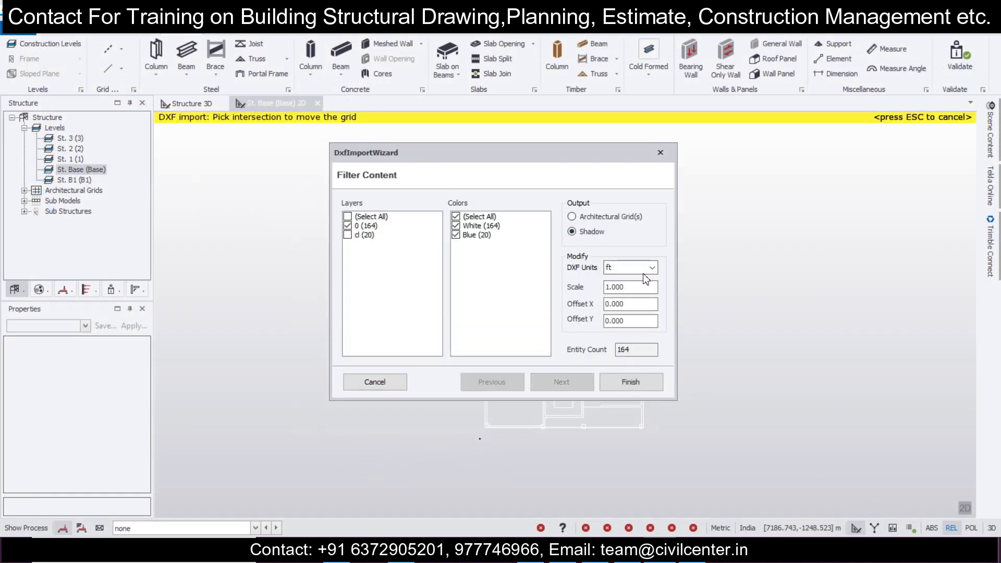
{"action": "left_click", "coordinate": [652, 268]}
{"action": "left_click", "coordinate": [636, 281]}
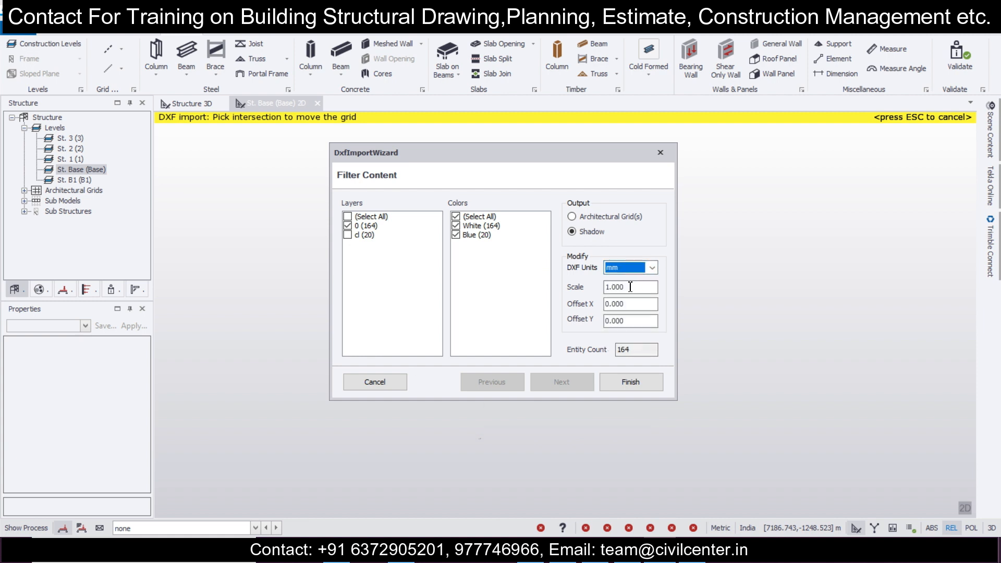
{"action": "left_click", "coordinate": [630, 383]}
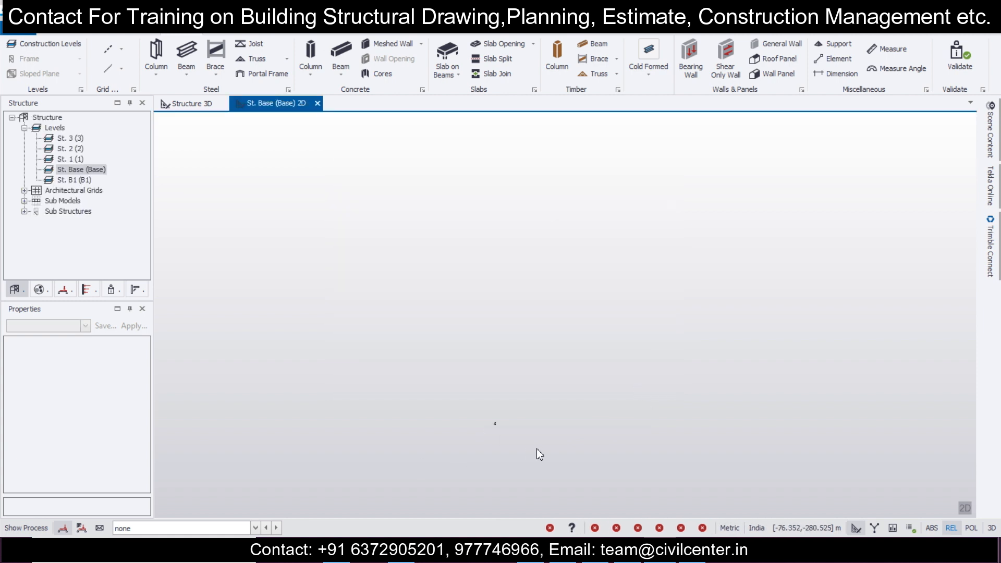
- Examine how the imported grid lines align with the floor-plan shadow on the Base level
{"action": "scroll", "coordinate": [453, 407], "scroll_direction": "up", "scroll_amount": 10}
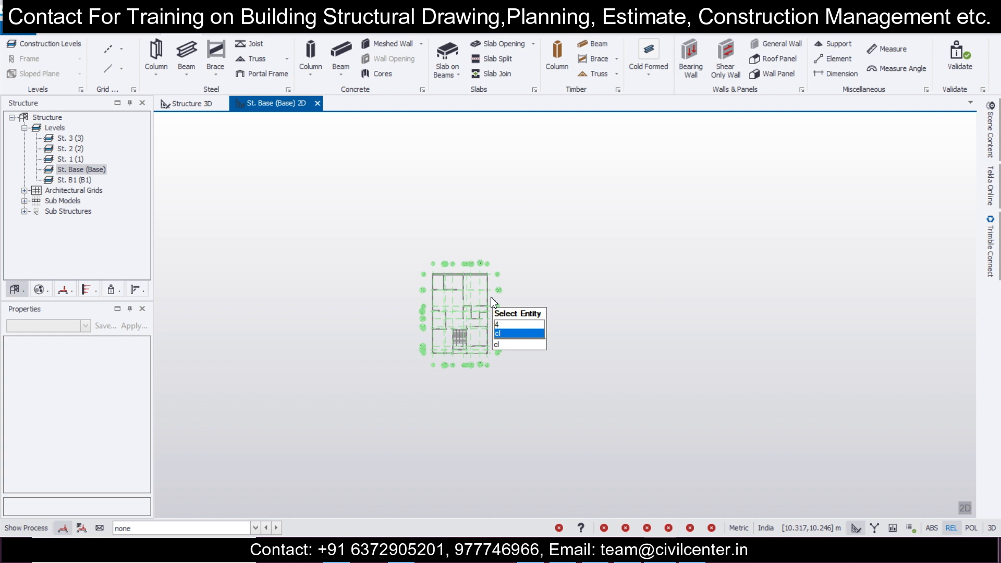
{"action": "scroll", "coordinate": [404, 258], "scroll_direction": "up", "scroll_amount": 5}
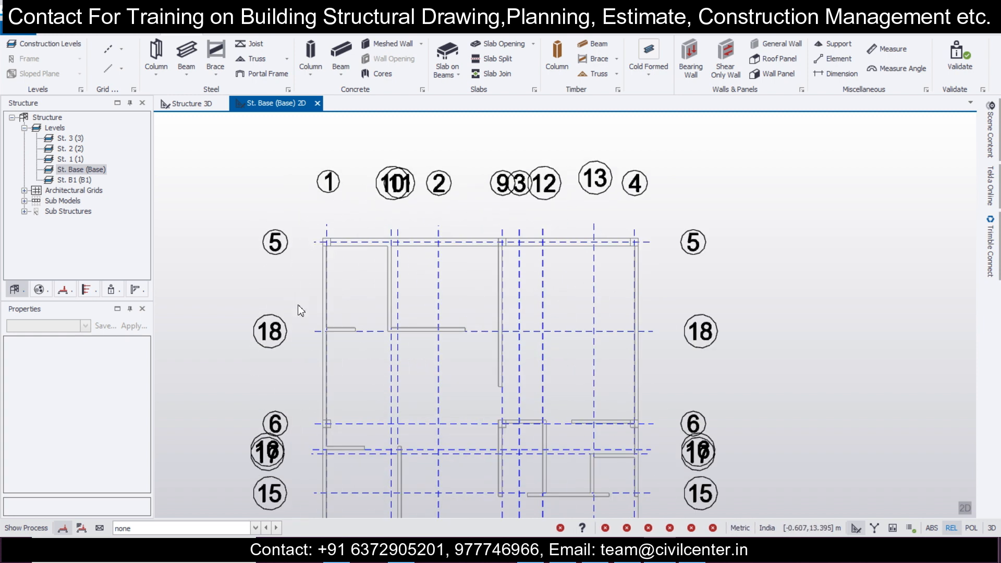
{"action": "scroll", "coordinate": [313, 227], "scroll_direction": "up", "scroll_amount": 5}
{"action": "scroll", "coordinate": [322, 275], "scroll_direction": "down", "scroll_amount": 5}
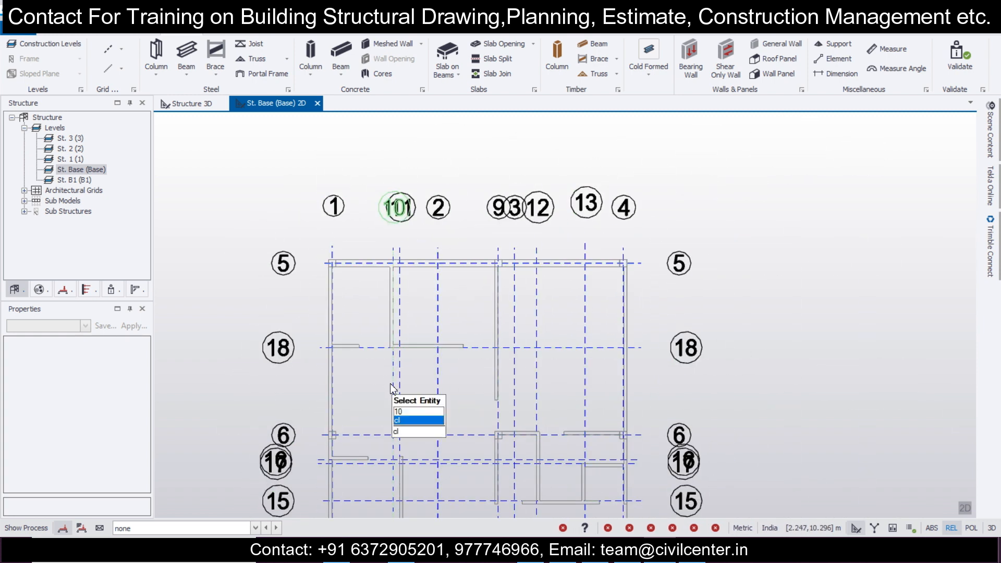
{"action": "middle_click_drag", "start_coordinate": [390, 393], "coordinate": [376, 374]}
{"action": "middle_click_drag", "start_coordinate": [431, 434], "coordinate": [414, 313]}
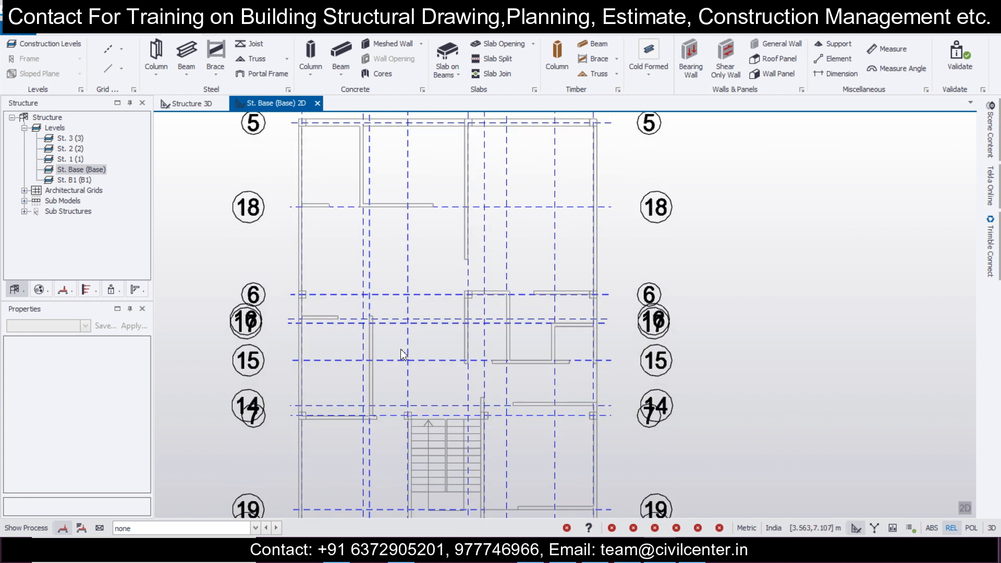
- Open the Design Settings and review the reinforcement layout for concrete columns
{"action": "scroll", "coordinate": [388, 359], "scroll_direction": "down", "scroll_amount": 3}
{"action": "scroll", "coordinate": [388, 365], "scroll_direction": "up", "scroll_amount": 2}
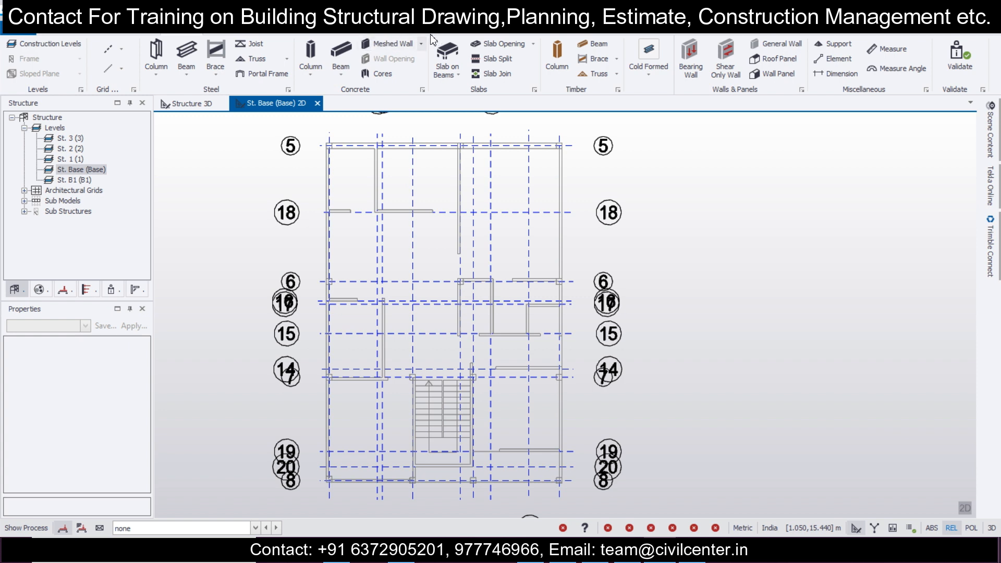
{"action": "left_click", "coordinate": [349, 33]}
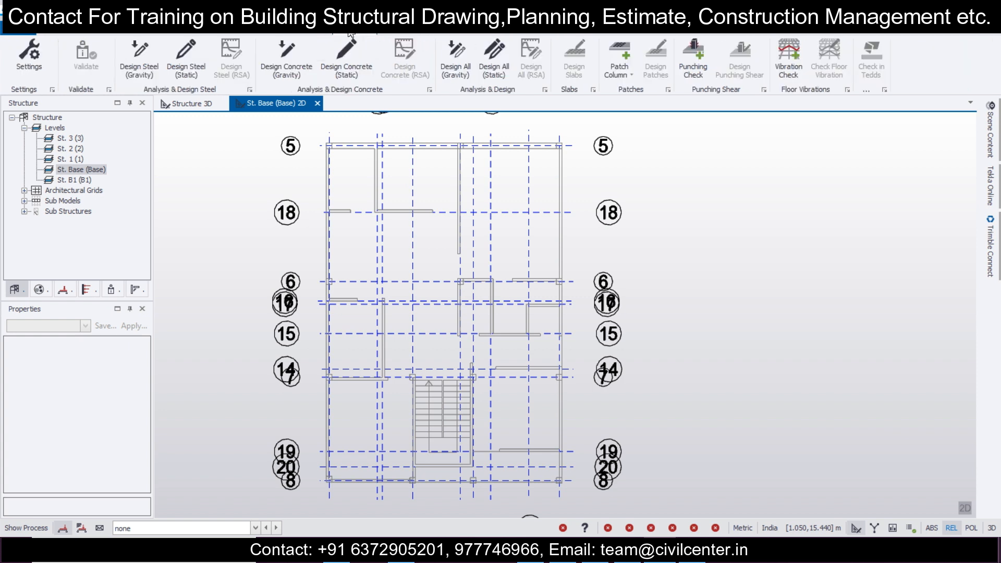
{"action": "left_click", "coordinate": [39, 57]}
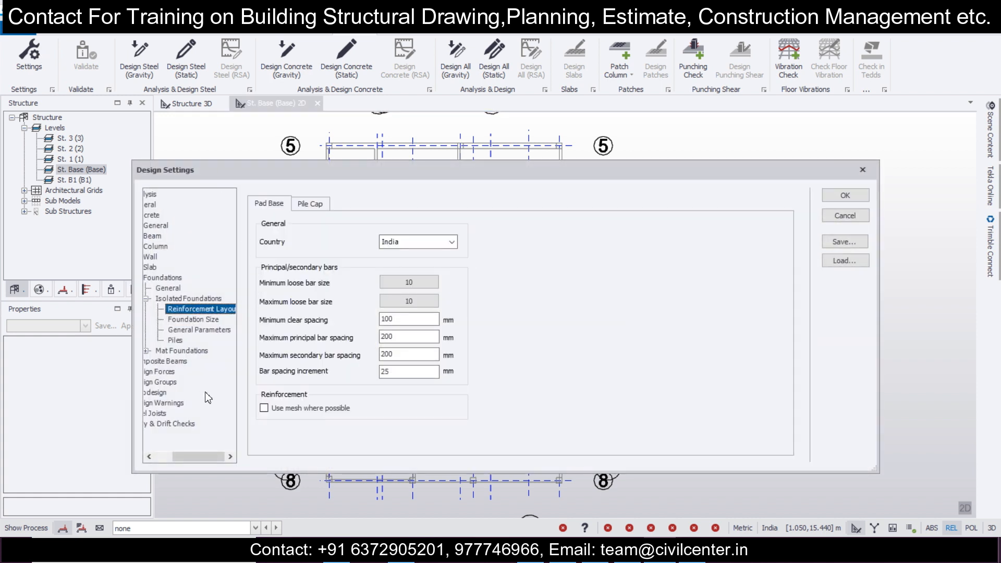
{"action": "left_click_drag", "start_coordinate": [223, 458], "coordinate": [213, 458]}
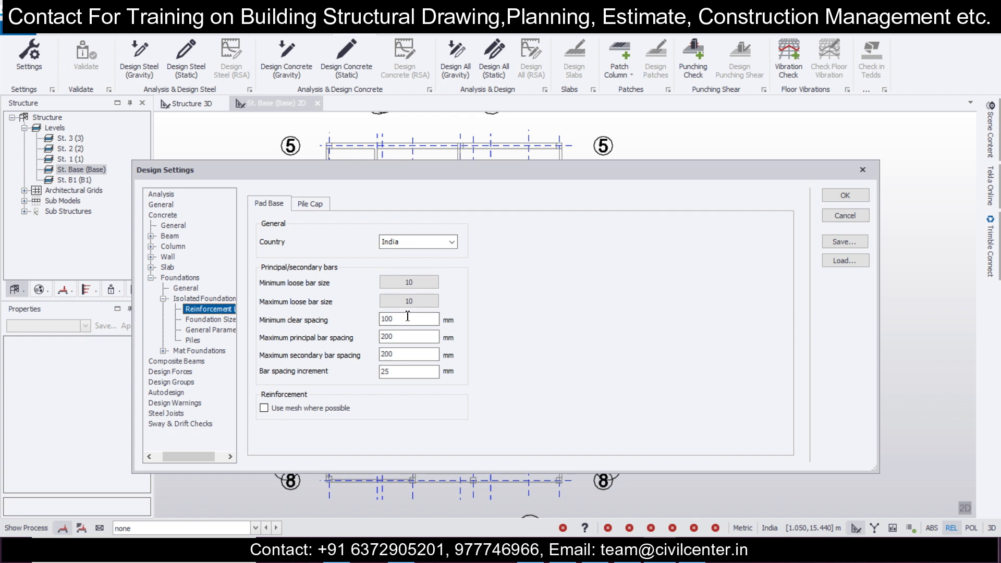
{"action": "left_click_drag", "start_coordinate": [204, 459], "coordinate": [165, 460]}
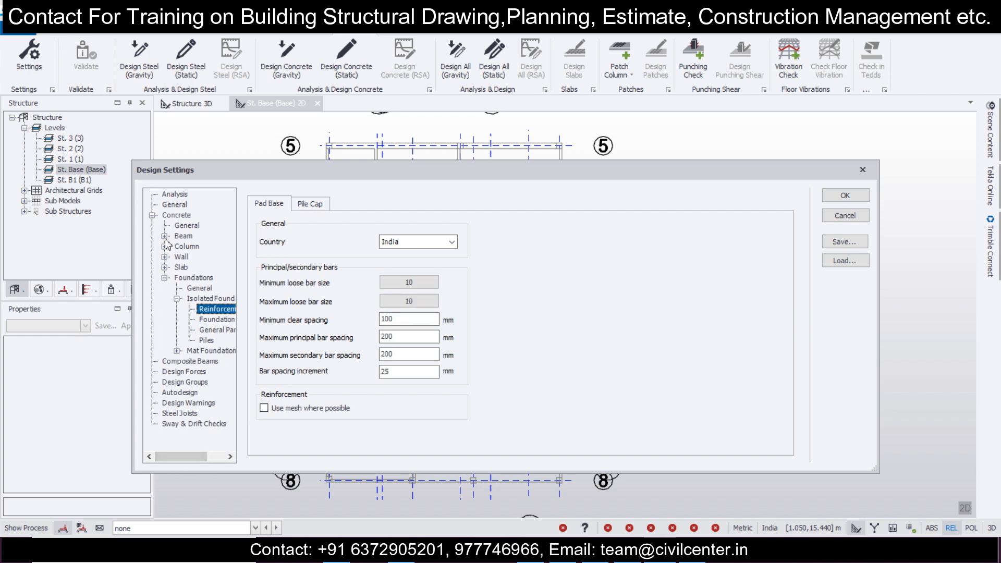
{"action": "left_click", "coordinate": [165, 247]}
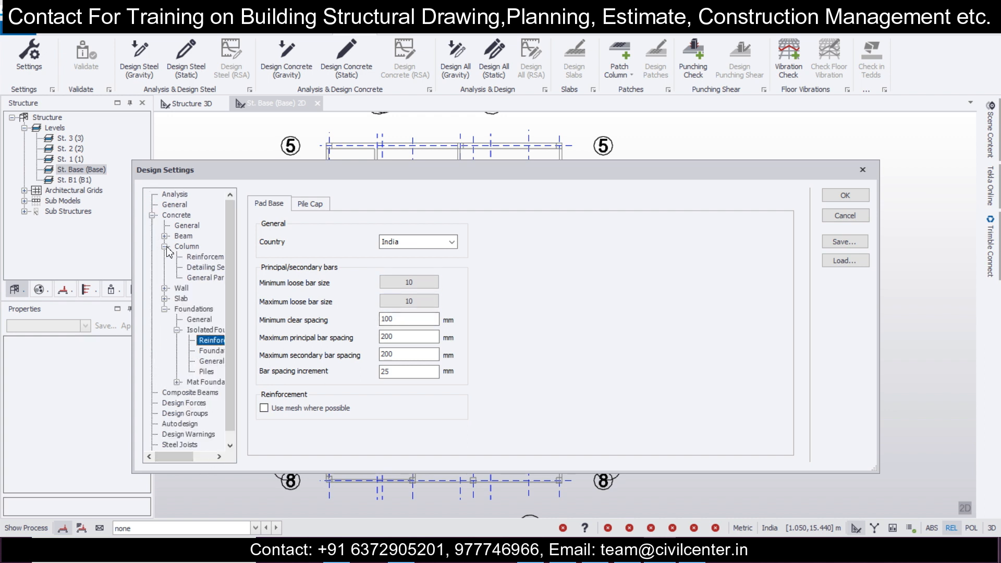
{"action": "left_click", "coordinate": [196, 257]}
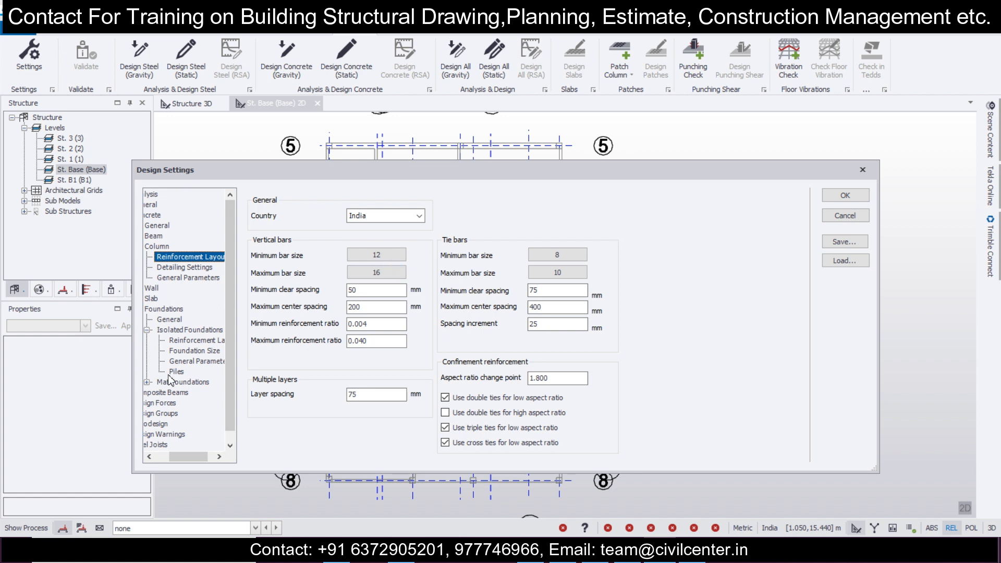
- Review the concrete beam reinforcement settings, including the maximum longitudinal bar size's rib type and grade, and accept the Design Settings
{"action": "left_click_drag", "start_coordinate": [195, 457], "coordinate": [181, 458]}
{"action": "left_click", "coordinate": [164, 236]}
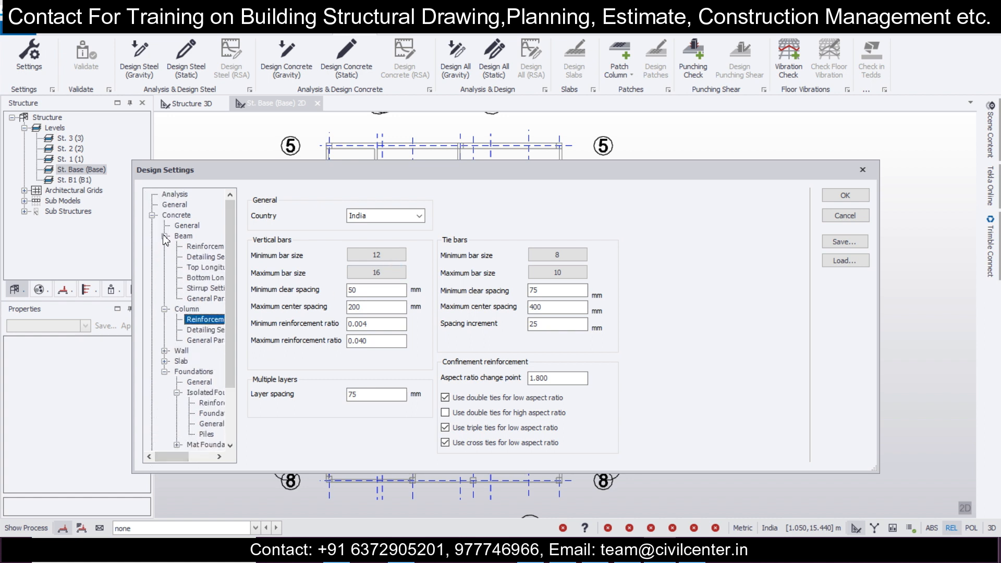
{"action": "left_click", "coordinate": [203, 248]}
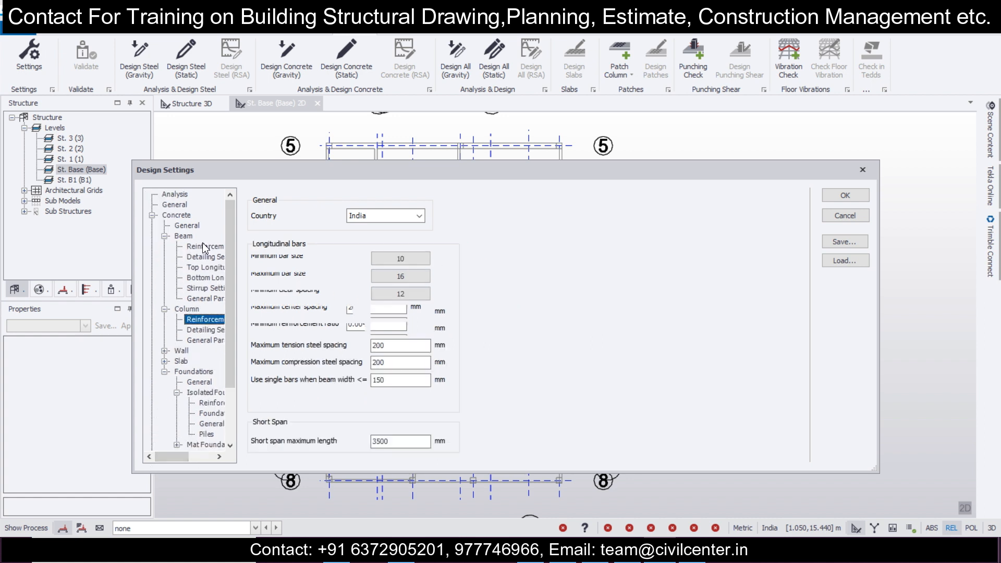
{"action": "left_click", "coordinate": [400, 277]}
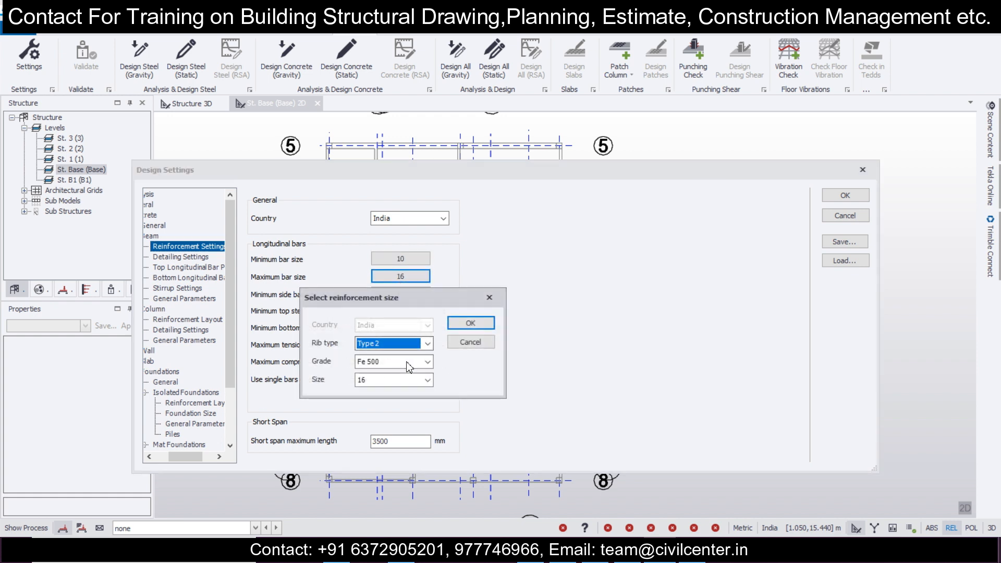
{"action": "left_click", "coordinate": [471, 324]}
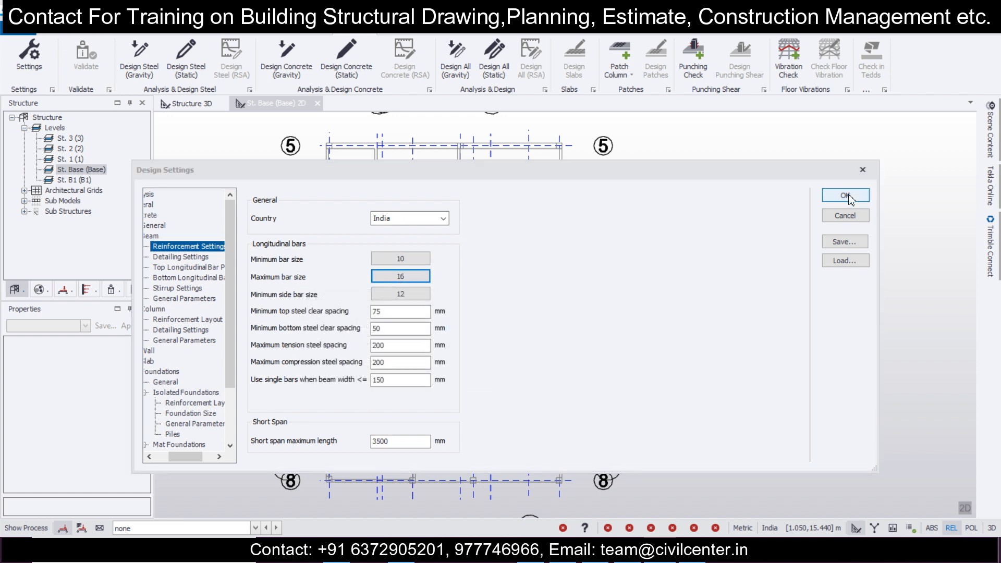
{"action": "left_click", "coordinate": [846, 196]}
- Start a cast-in-place concrete column and set its rectangular section to 230 mm breadth by 230 mm depth
{"action": "scroll", "coordinate": [506, 228], "scroll_direction": "down", "scroll_amount": 1}
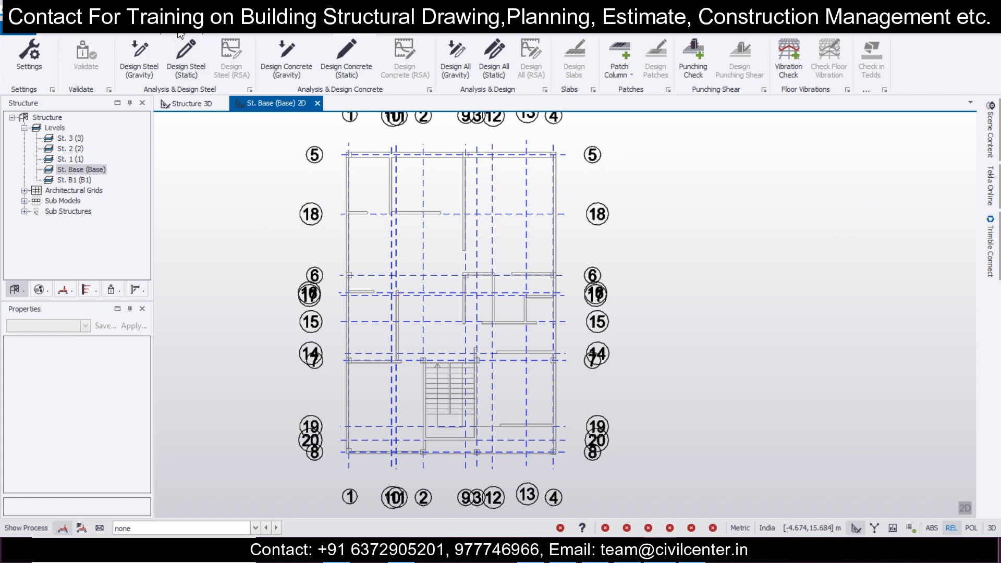
{"action": "left_click", "coordinate": [183, 29]}
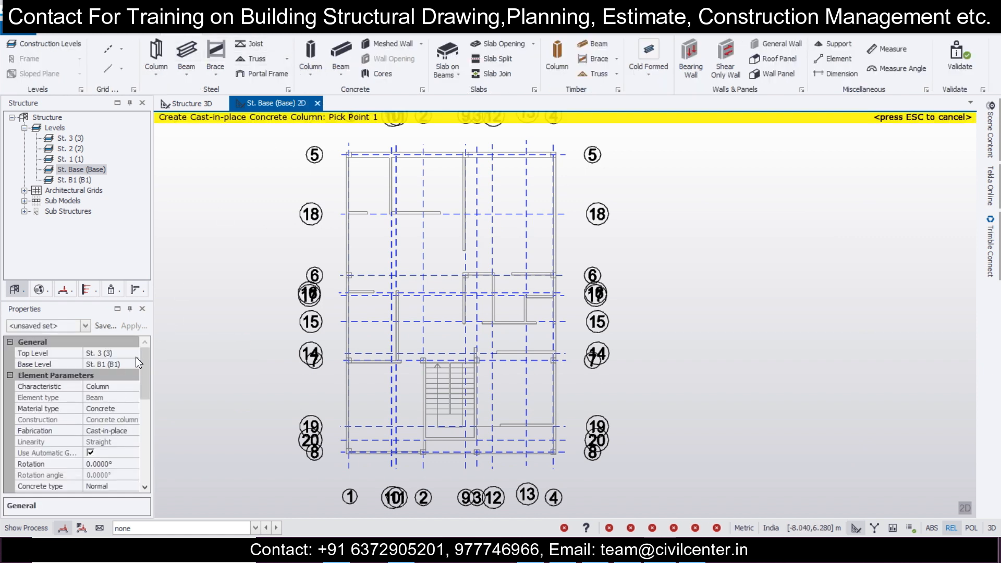
{"action": "left_click_drag", "start_coordinate": [142, 354], "coordinate": [146, 386]}
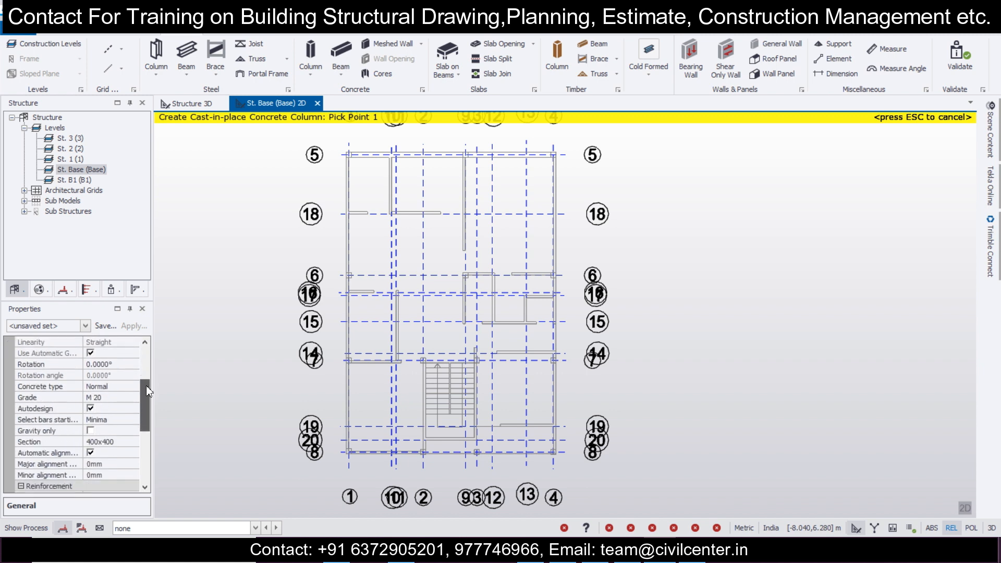
{"action": "scroll", "coordinate": [145, 401], "scroll_direction": "down", "scroll_amount": 2}
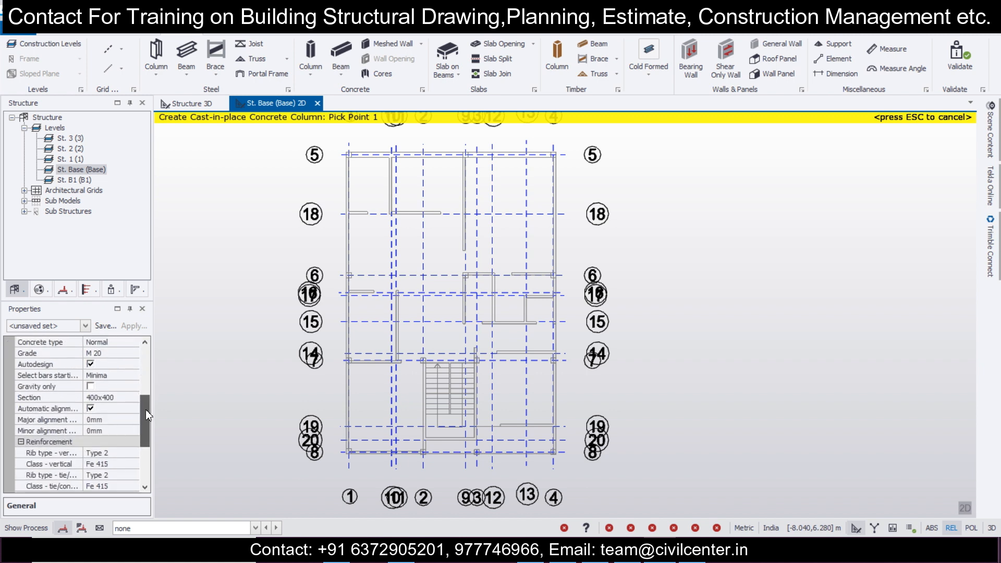
{"action": "left_click", "coordinate": [134, 402]}
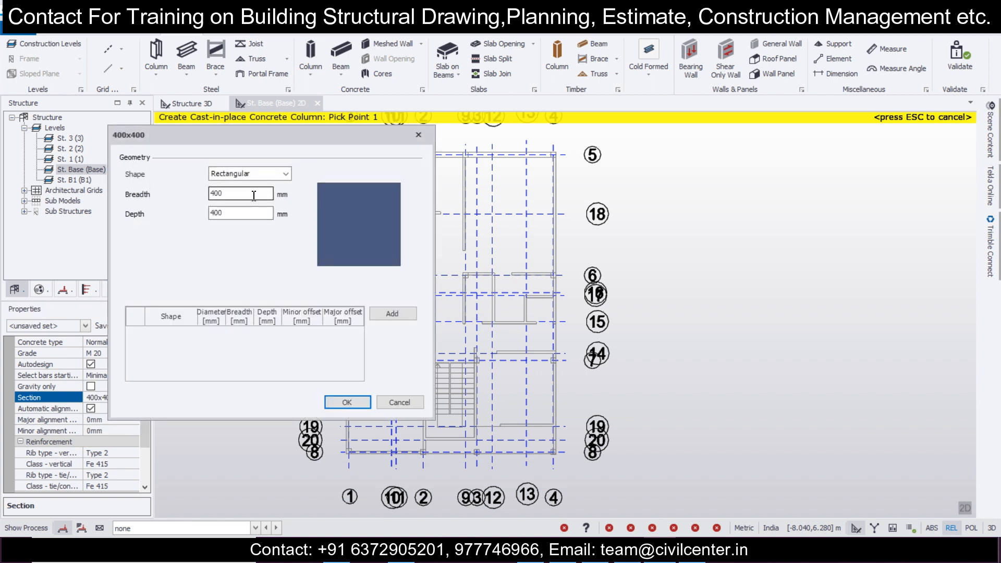
{"action": "type", "text": "230"}
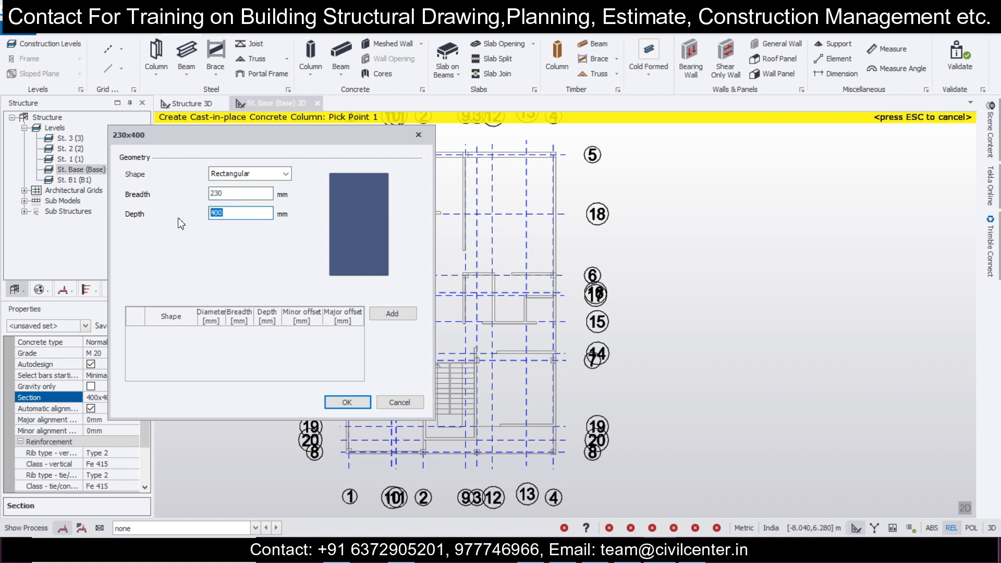
{"action": "type", "text": "230"}
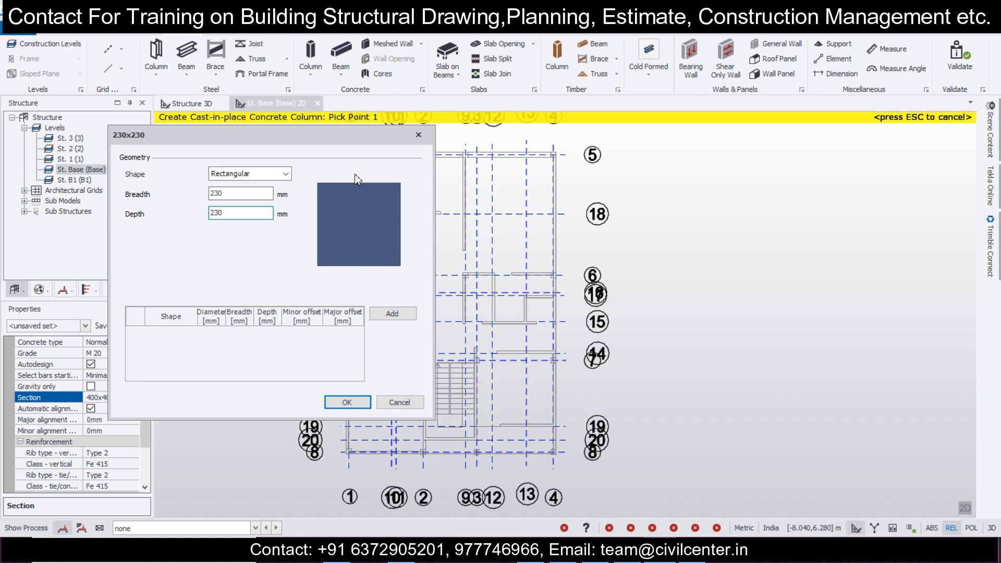
{"action": "left_click", "coordinate": [347, 402]}
- Set the column's vertical and tie/confinement reinforcement classes to Fe 500 and turn off automatic alignment
{"action": "scroll", "coordinate": [145, 409], "scroll_direction": "down", "scroll_amount": 1}
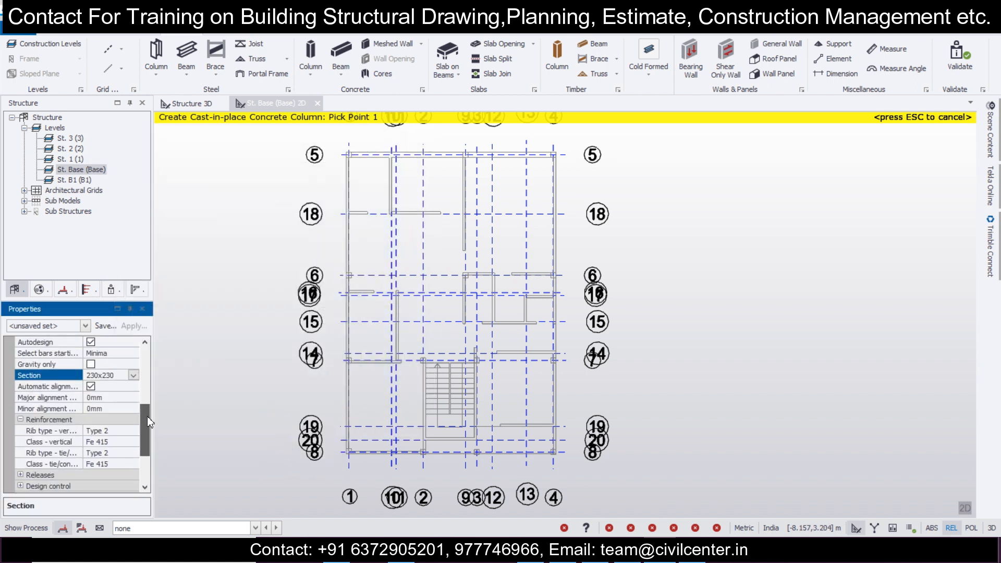
{"action": "left_click", "coordinate": [129, 433]}
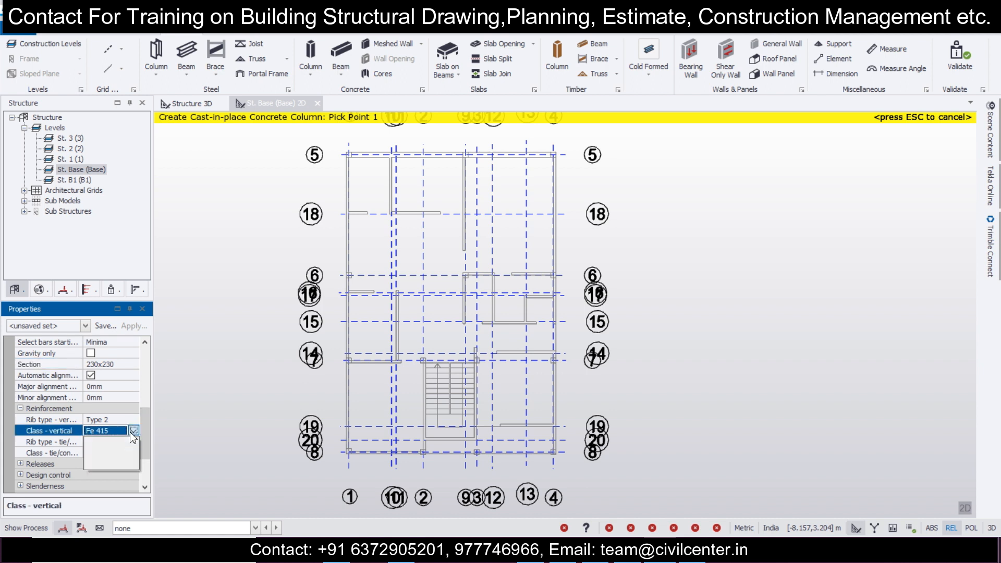
{"action": "left_click", "coordinate": [105, 442]}
{"action": "left_click", "coordinate": [130, 452]}
{"action": "left_click", "coordinate": [133, 452]}
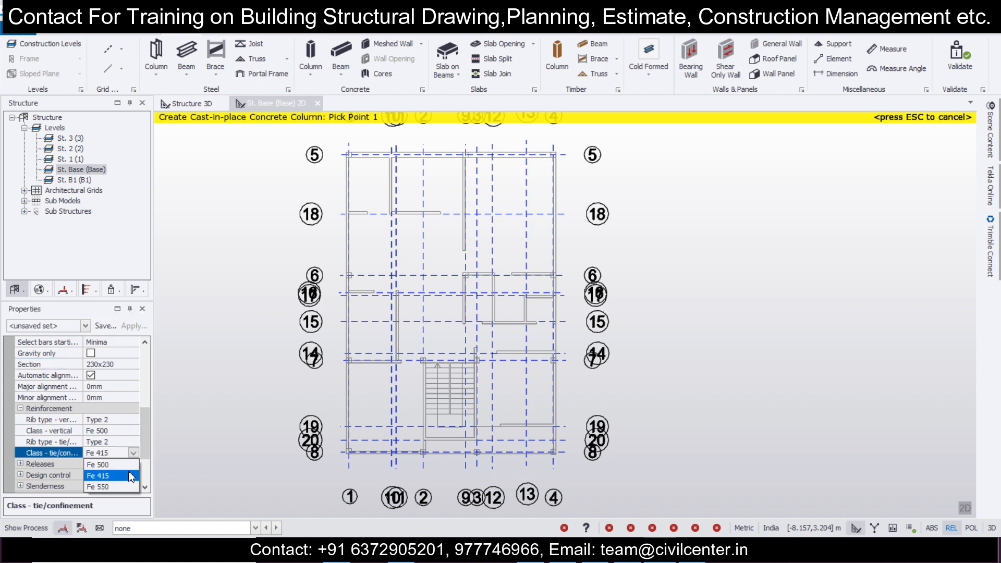
{"action": "left_click", "coordinate": [124, 466]}
{"action": "mouse_move", "coordinate": [149, 437]}
{"action": "left_mouse_down"}
{"action": "mouse_move", "coordinate": [148, 456]}
{"action": "mouse_move", "coordinate": [142, 433]}
{"action": "left_mouse_up"}
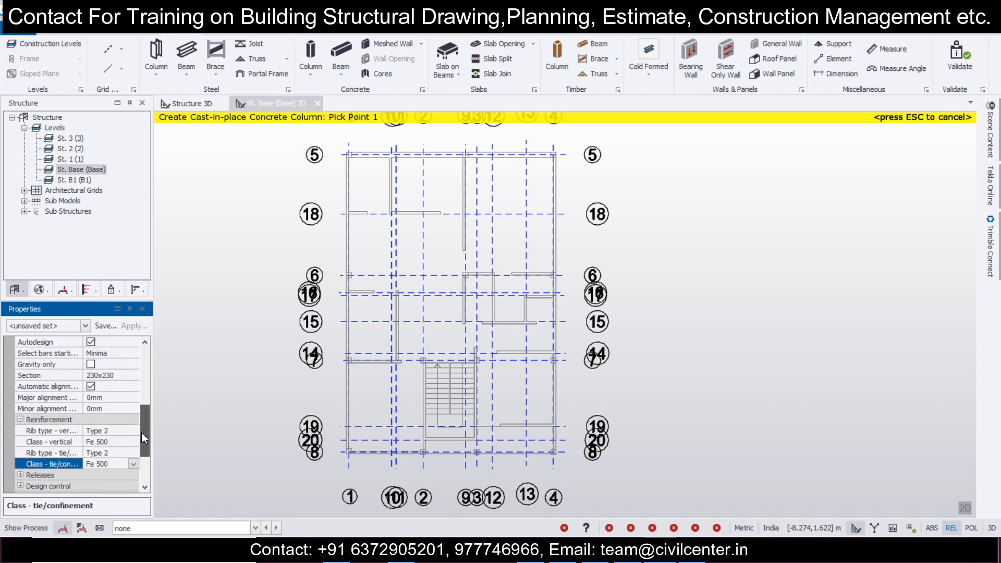
{"action": "left_click", "coordinate": [90, 387]}
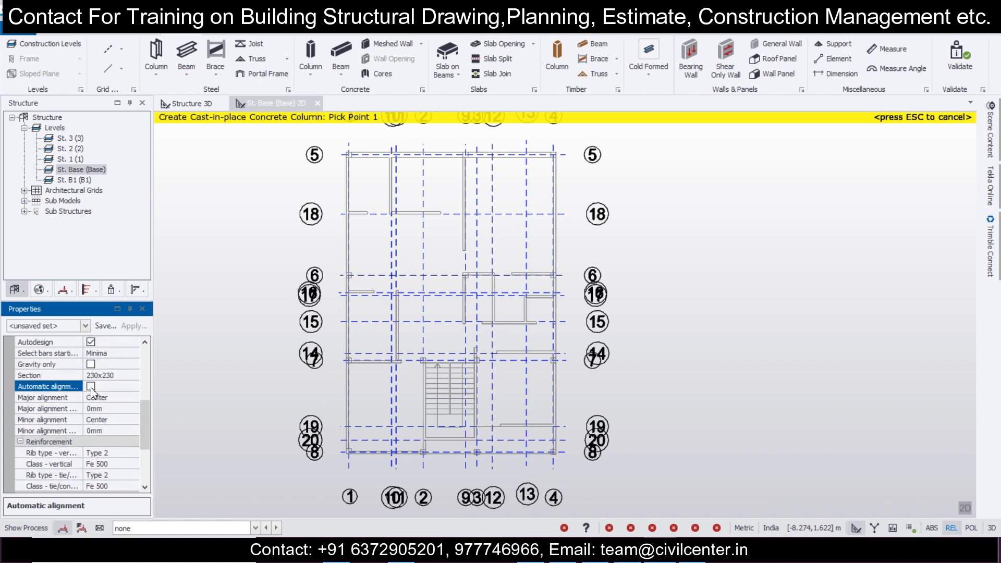
- Save the column properties as a property set named C230X230 and make it the active set
{"action": "left_click_drag", "start_coordinate": [141, 419], "coordinate": [142, 362]}
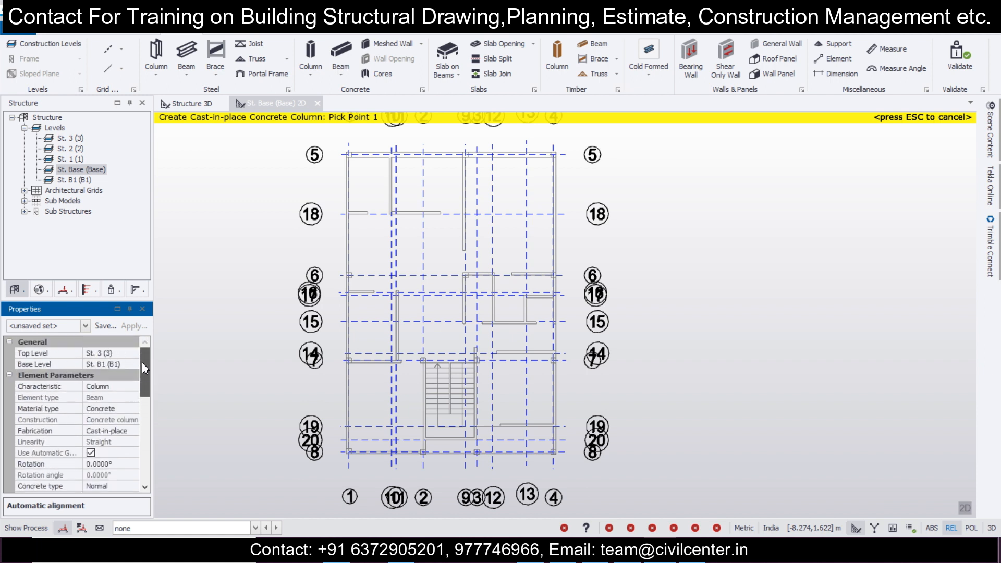
{"action": "left_click", "coordinate": [107, 326]}
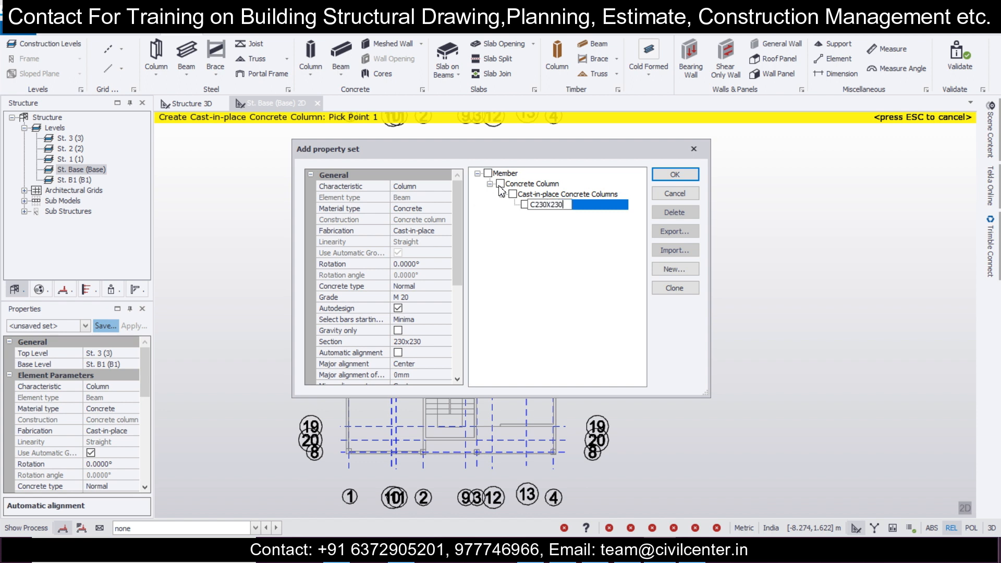
{"action": "left_click", "coordinate": [675, 175]}
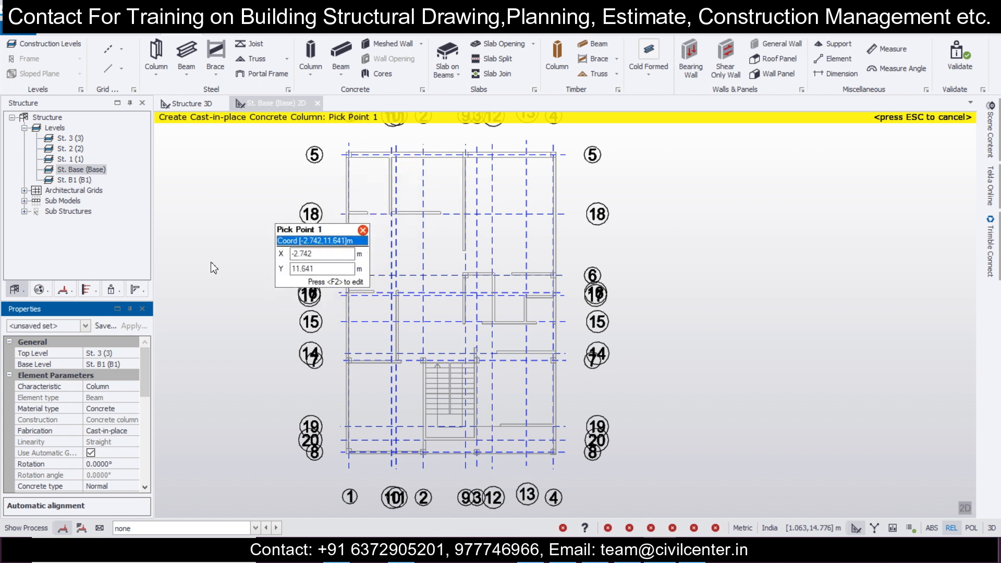
{"action": "left_click", "coordinate": [86, 325]}
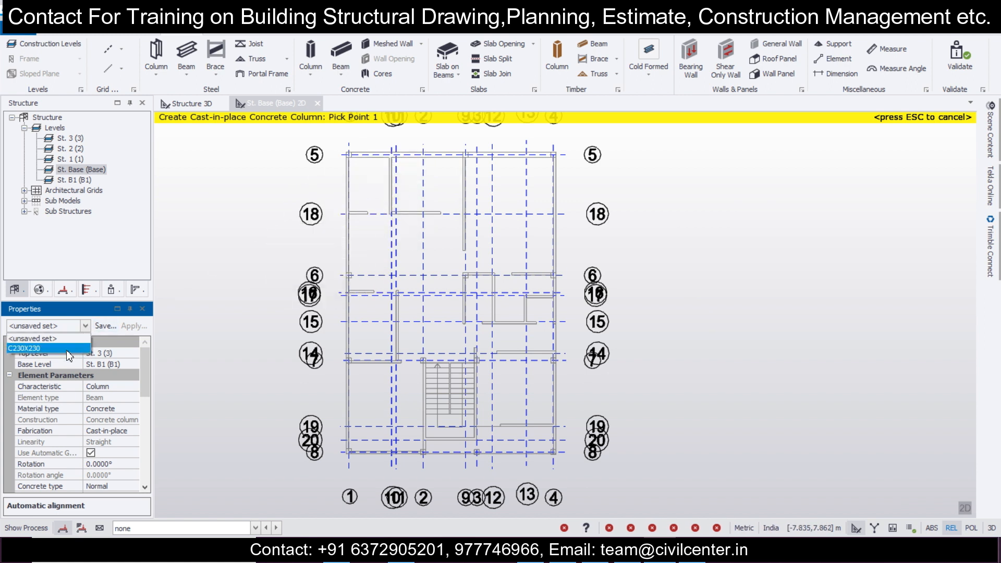
{"action": "left_click", "coordinate": [70, 348]}
- Place C230X230 columns along grid line 5 at its intersections with grids 1, 9 and 4
{"action": "scroll", "coordinate": [381, 138], "scroll_direction": "up", "scroll_amount": 1}
{"action": "middle_click_drag", "start_coordinate": [380, 158], "coordinate": [356, 262]}
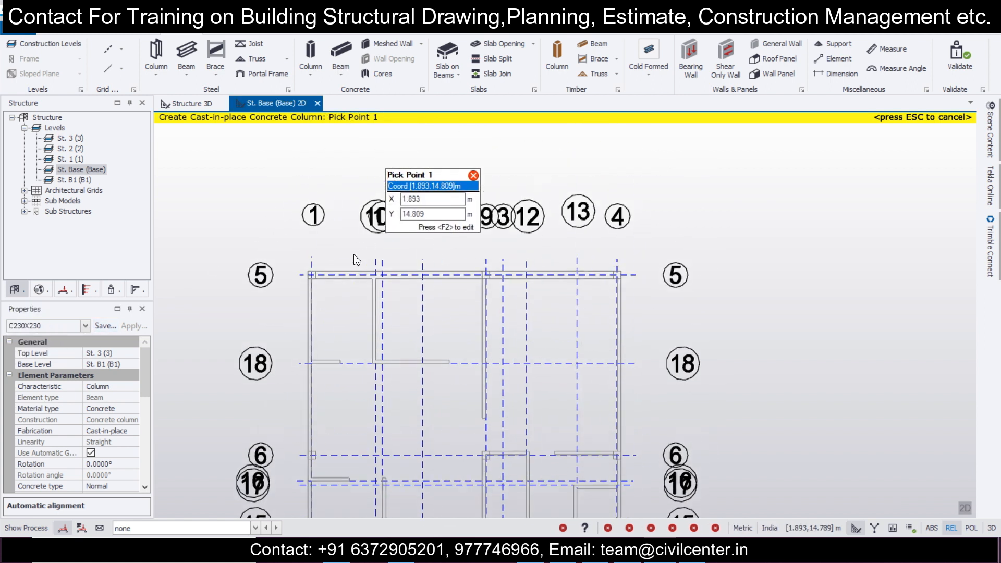
{"action": "scroll", "coordinate": [323, 271], "scroll_direction": "up", "scroll_amount": 3}
{"action": "left_click_drag", "start_coordinate": [276, 254], "coordinate": [338, 307]}
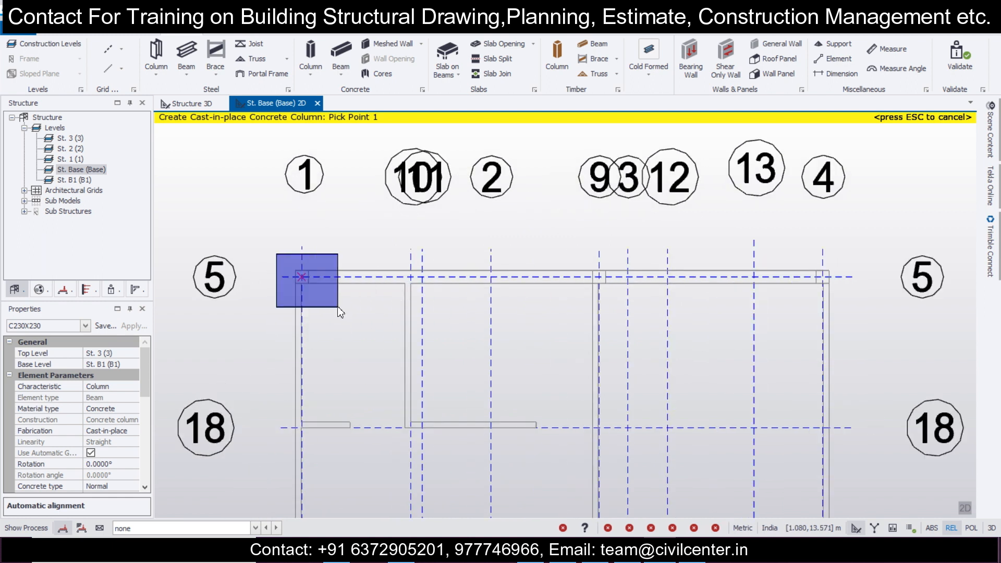
{"action": "left_click", "coordinate": [599, 277]}
{"action": "left_click", "coordinate": [825, 279]}
- Place columns along grid line 6 at its intersections with grids 1, 9 and 4
{"action": "middle_click_drag", "start_coordinate": [498, 380], "coordinate": [413, 234]}
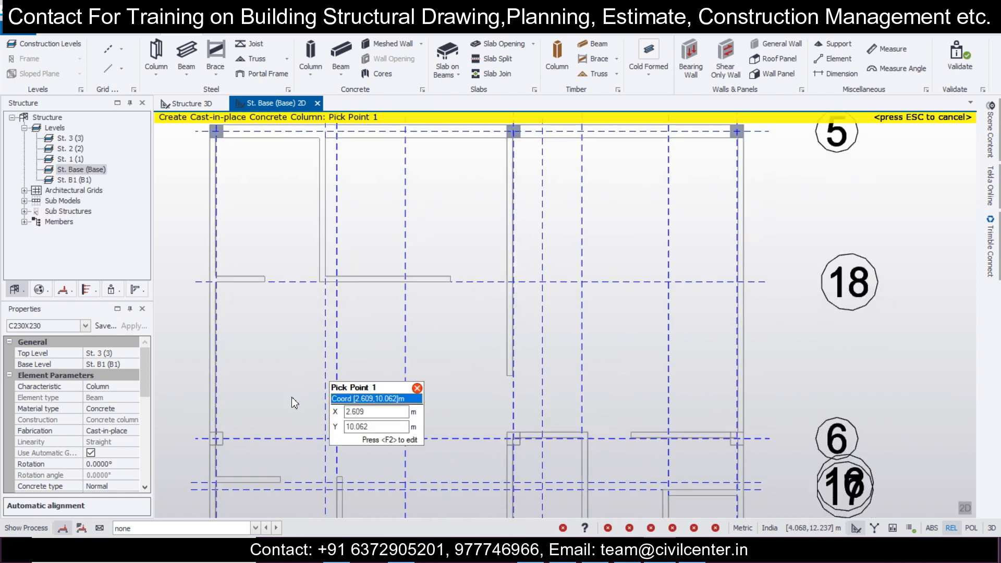
{"action": "left_click", "coordinate": [216, 439]}
{"action": "left_click", "coordinate": [513, 439]}
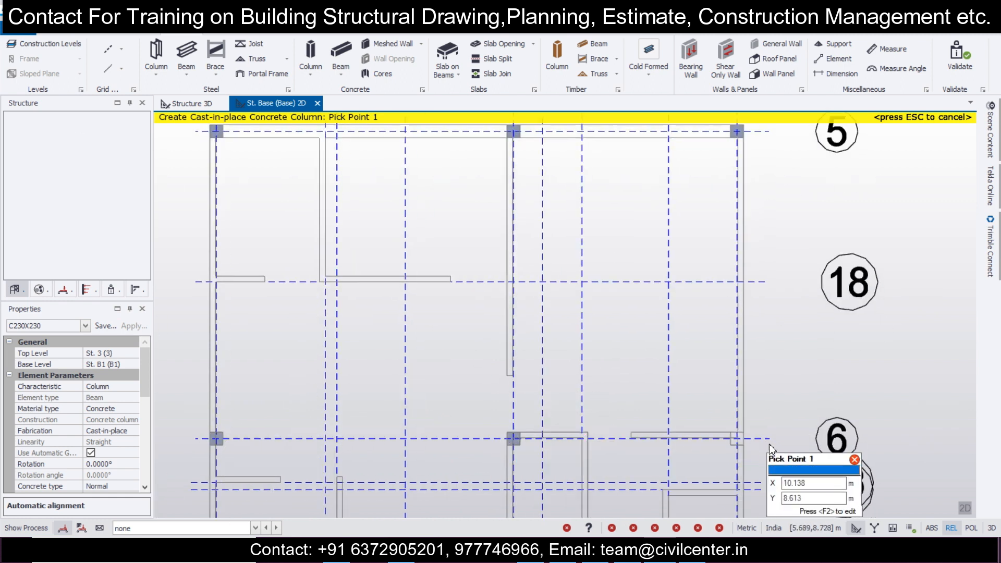
{"action": "left_click", "coordinate": [738, 441]}
- Place columns along grid line 7 at its intersections with grids 1, 2, 3 and 4
{"action": "scroll", "coordinate": [620, 399], "scroll_direction": "down", "scroll_amount": 2}
{"action": "middle_click_drag", "start_coordinate": [583, 432], "coordinate": [592, 259]}
{"action": "scroll", "coordinate": [569, 290], "scroll_direction": "down", "scroll_amount": 2}
{"action": "scroll", "coordinate": [365, 409], "scroll_direction": "up", "scroll_amount": 2}
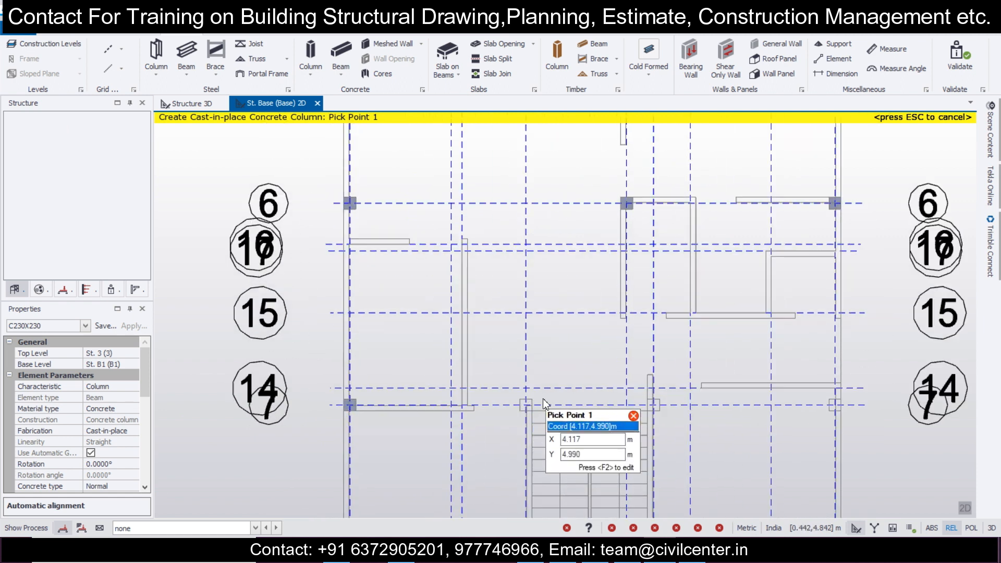
{"action": "left_click", "coordinate": [533, 404]}
{"action": "left_click", "coordinate": [655, 405]}
{"action": "left_click", "coordinate": [839, 405]}
- Place columns along grid line 8 at its intersections with grids 1, 2, 3 and 4
{"action": "scroll", "coordinate": [656, 388], "scroll_direction": "down", "scroll_amount": 3}
{"action": "middle_click_drag", "start_coordinate": [651, 417], "coordinate": [613, 285]}
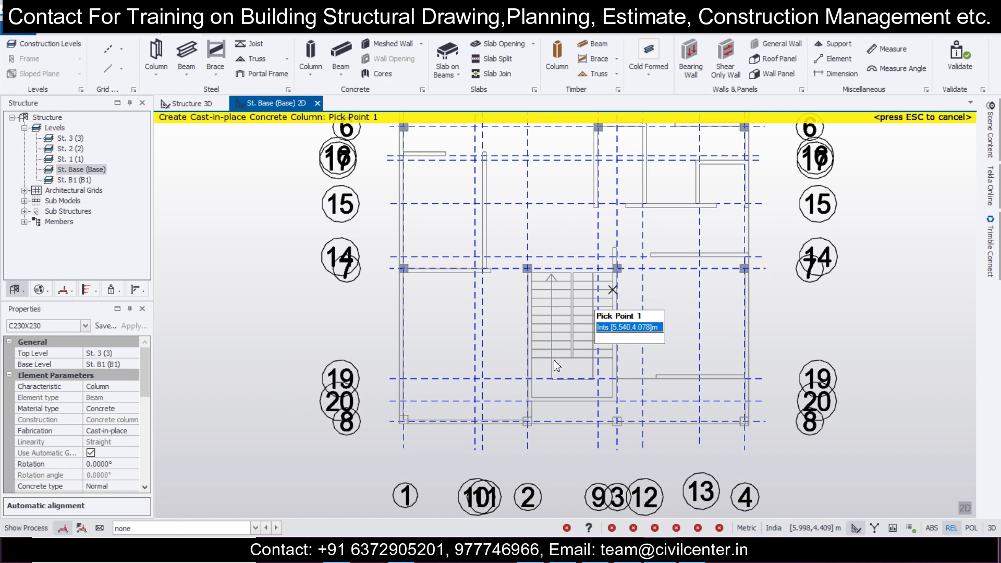
{"action": "left_click", "coordinate": [405, 431]}
{"action": "left_click", "coordinate": [529, 430]}
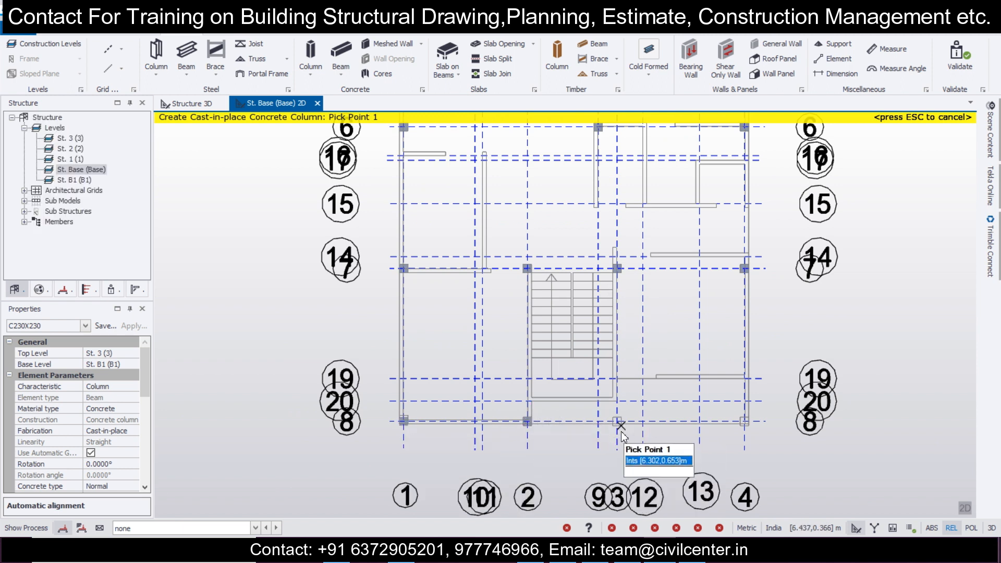
{"action": "left_click", "coordinate": [622, 430]}
{"action": "left_click", "coordinate": [752, 425]}
{"action": "scroll", "coordinate": [656, 403], "scroll_direction": "down", "scroll_amount": 2}
{"action": "middle_click_drag", "start_coordinate": [681, 377], "coordinate": [630, 426]}
{"action": "middle_click_drag", "start_coordinate": [663, 344], "coordinate": [653, 405]}
{"action": "mouse_move", "coordinate": [660, 315]}
{"action": "middle_mouse_down"}
{"action": "mouse_move", "coordinate": [667, 370]}
{"action": "mouse_move", "coordinate": [644, 281]}
{"action": "middle_mouse_up"}
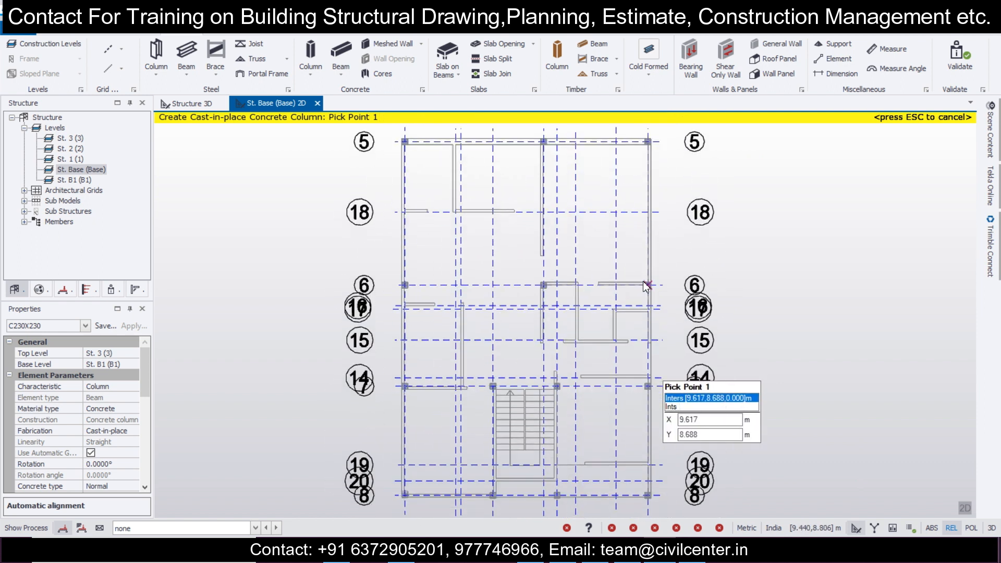
- Open the 3D structure view and orbit around the placed columns to examine them
{"action": "left_click", "coordinate": [192, 104]}
{"action": "right_click_drag", "start_coordinate": [751, 413], "coordinate": [674, 462]}
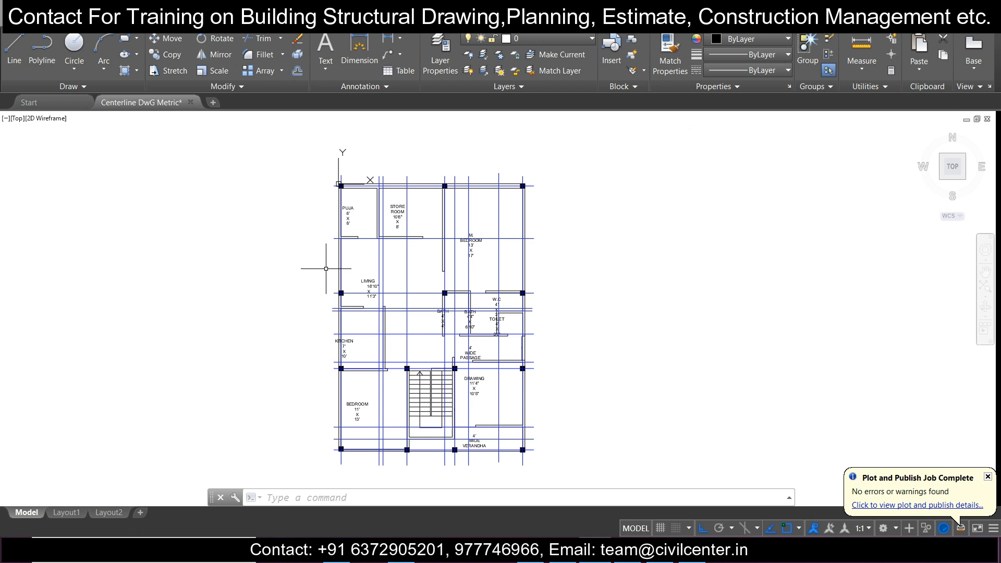
- Switch to AutoCAD and add a horizontal linear dimension between the outer and middle columns beside the living room
{"action": "scroll", "coordinate": [377, 189], "scroll_direction": "up", "scroll_amount": 4}
{"action": "scroll", "coordinate": [386, 267], "scroll_direction": "down", "scroll_amount": 2}
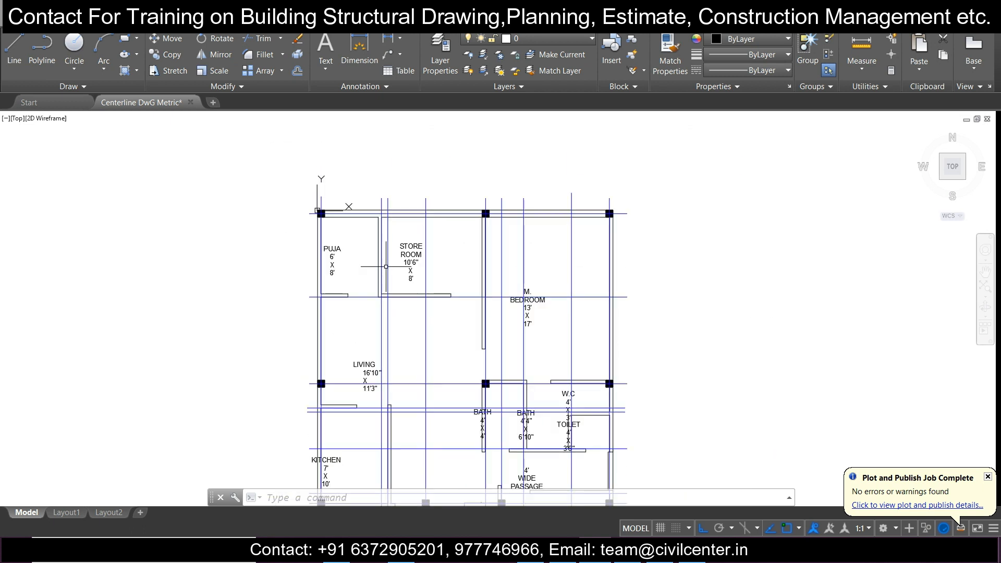
{"action": "scroll", "coordinate": [363, 392], "scroll_direction": "up", "scroll_amount": 4}
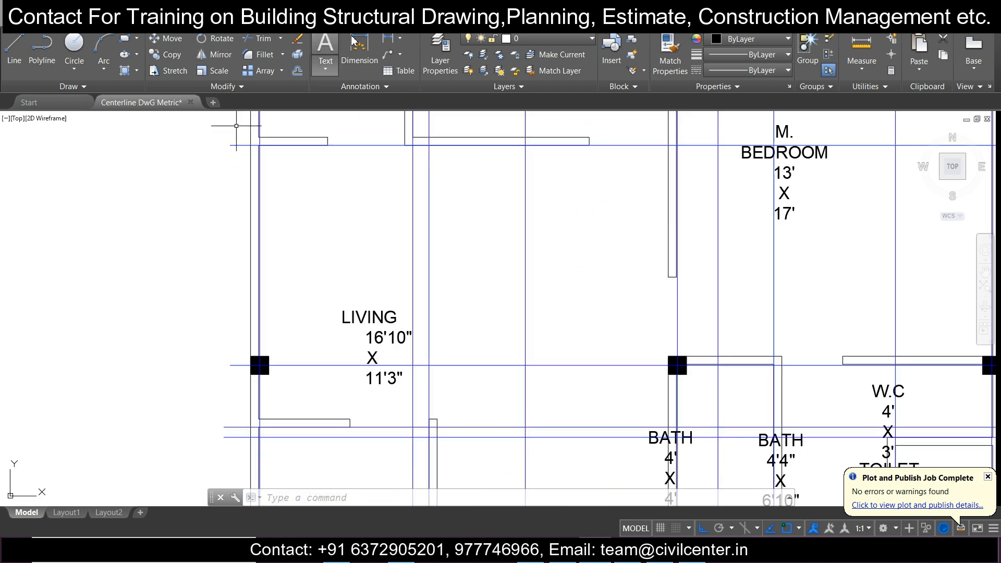
{"action": "left_click", "coordinate": [388, 38]}
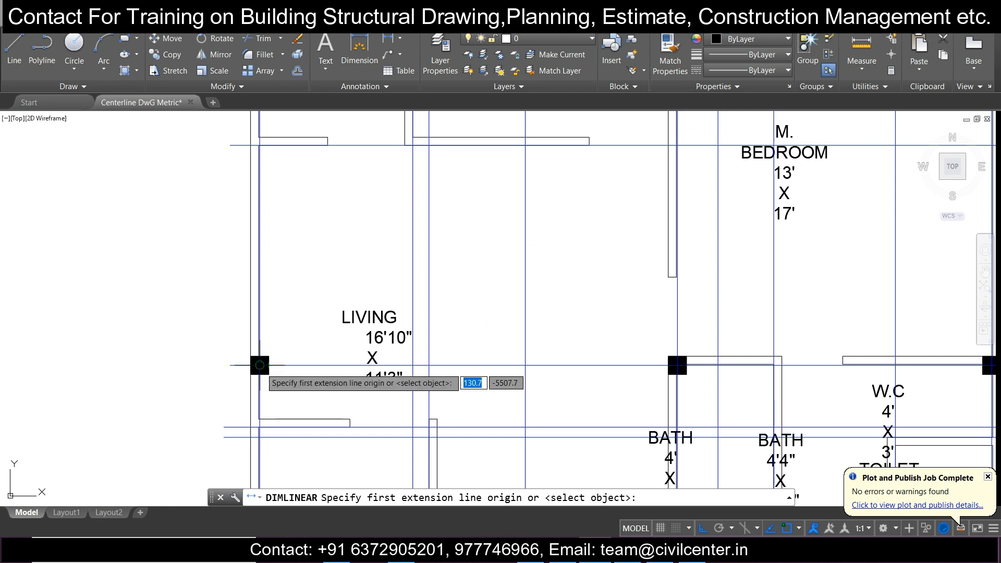
{"action": "left_click", "coordinate": [280, 365]}
{"action": "left_click", "coordinate": [676, 365]}
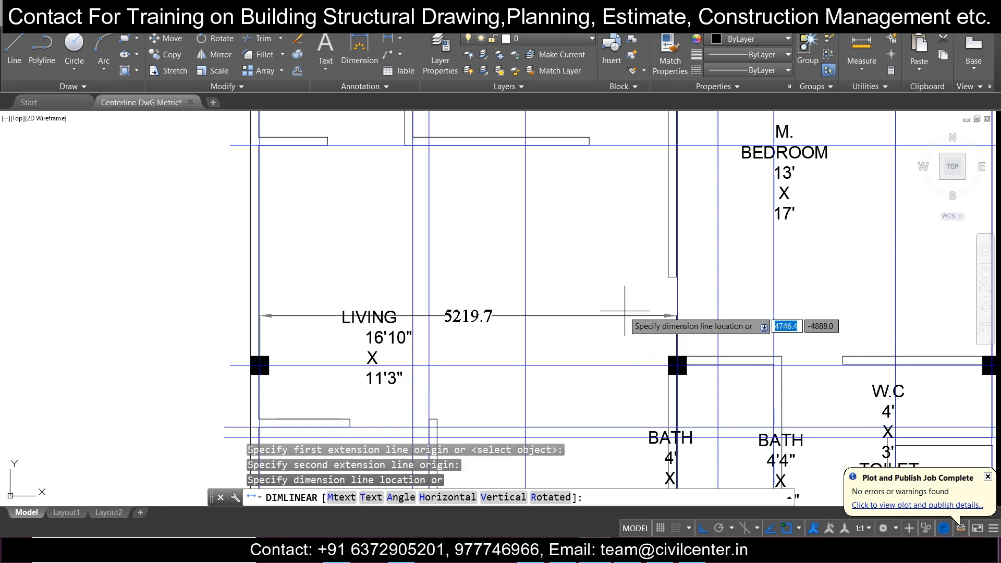
{"action": "left_click", "coordinate": [622, 305]}
{"action": "scroll", "coordinate": [568, 242], "scroll_direction": "down", "scroll_amount": 4}
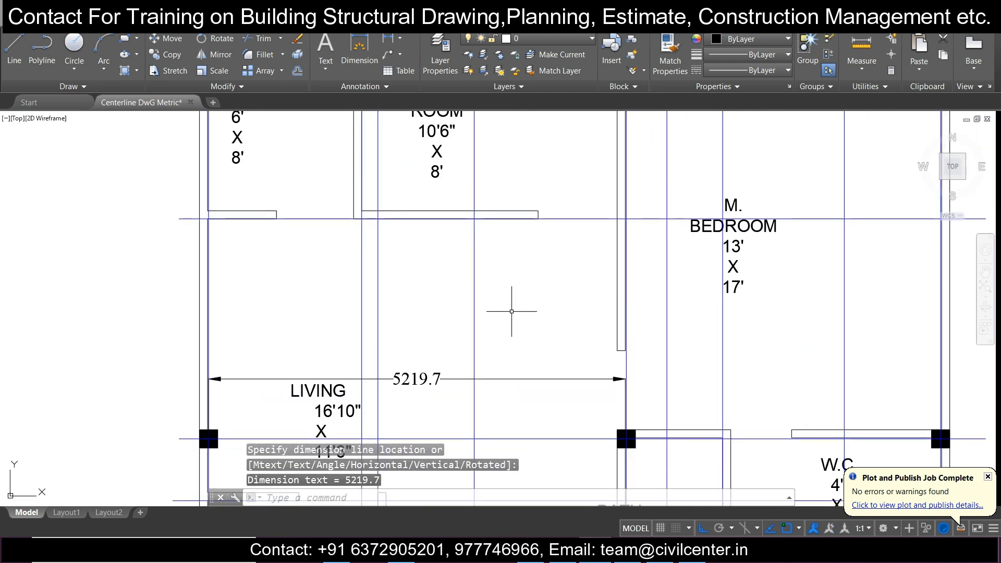
- Add a vertical linear dimension outside the plan between the puja-room corner column and the living-room outer column
{"action": "scroll", "coordinate": [495, 282], "scroll_direction": "up", "scroll_amount": 2}
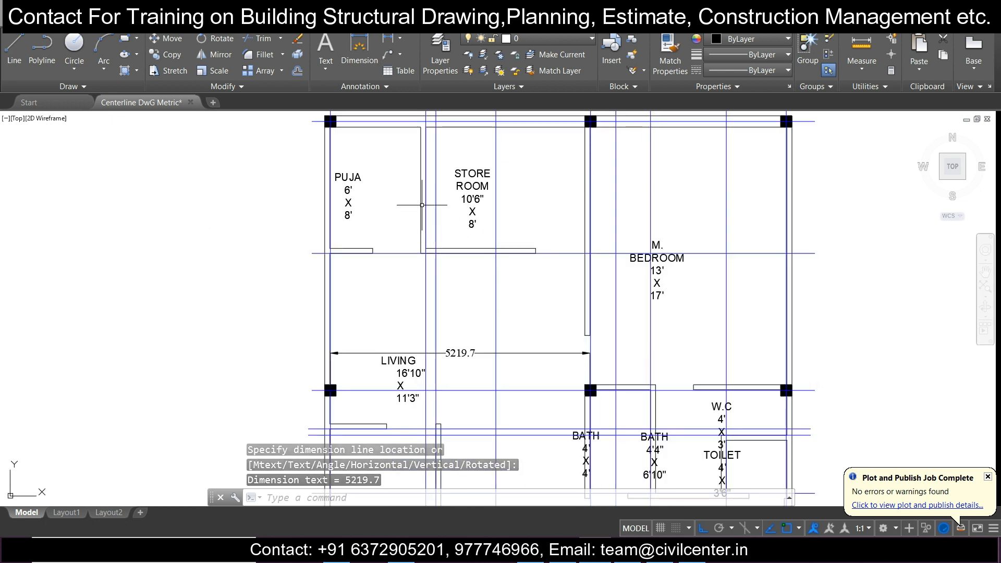
{"action": "key", "text": "Return"}
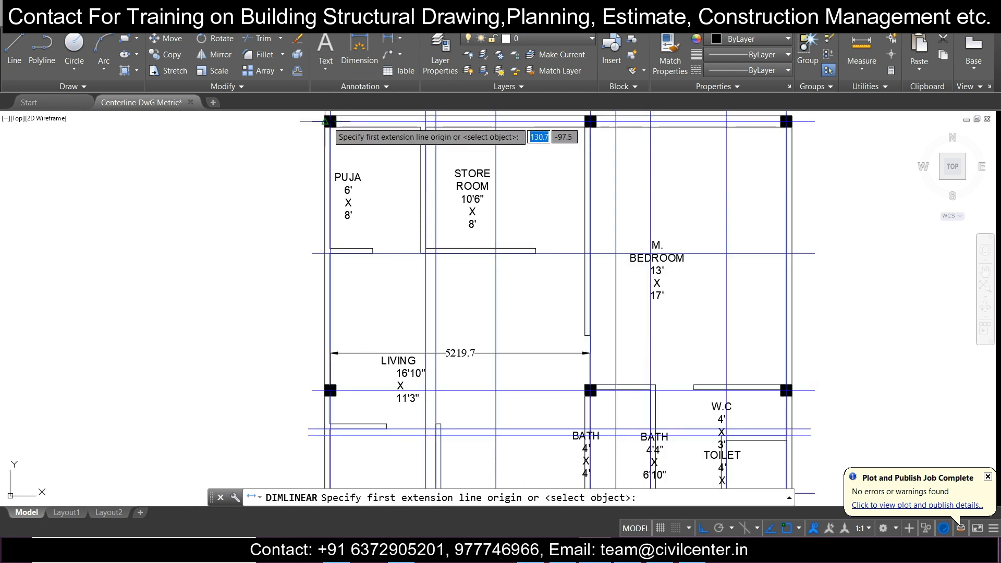
{"action": "left_click", "coordinate": [330, 122]}
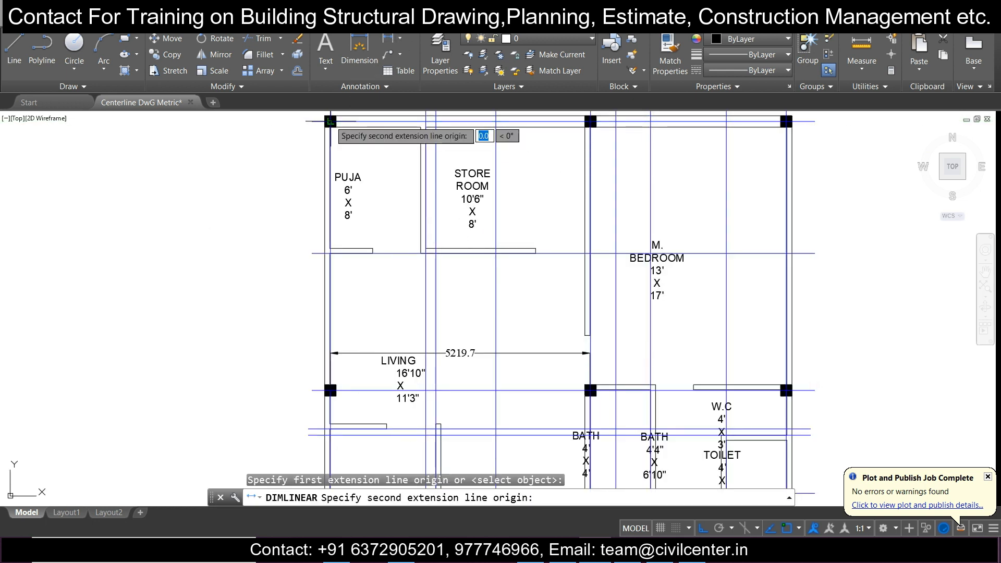
{"action": "left_click", "coordinate": [330, 391]}
{"action": "left_click", "coordinate": [284, 386]}
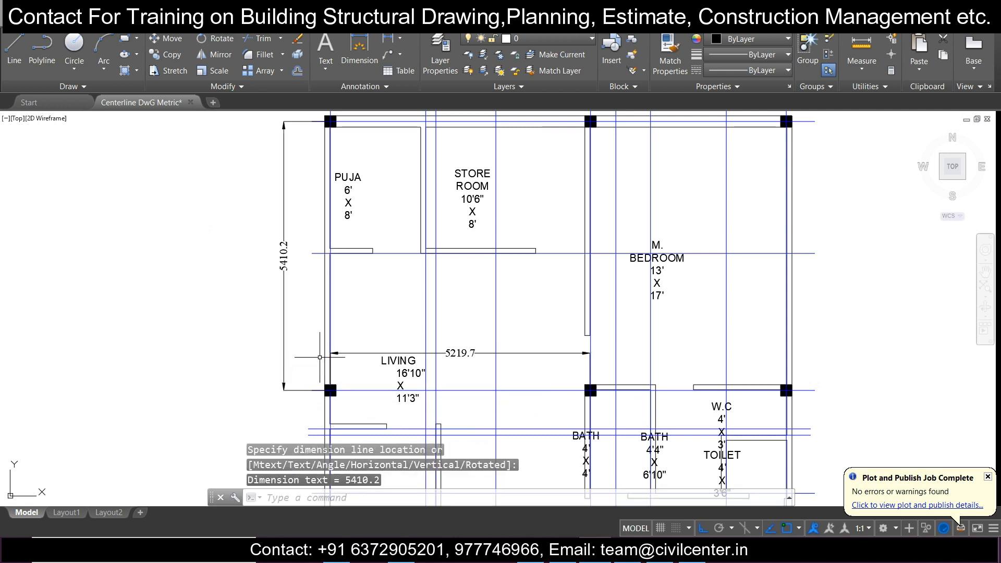
{"action": "left_click", "coordinate": [467, 405]}
{"action": "left_click", "coordinate": [466, 384]}
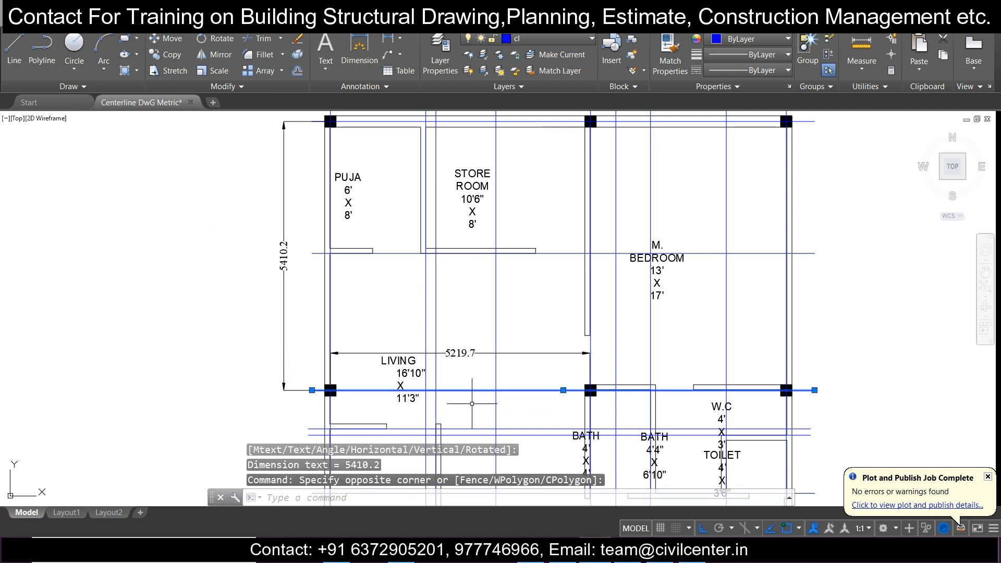
{"action": "key", "text": "Escape"}
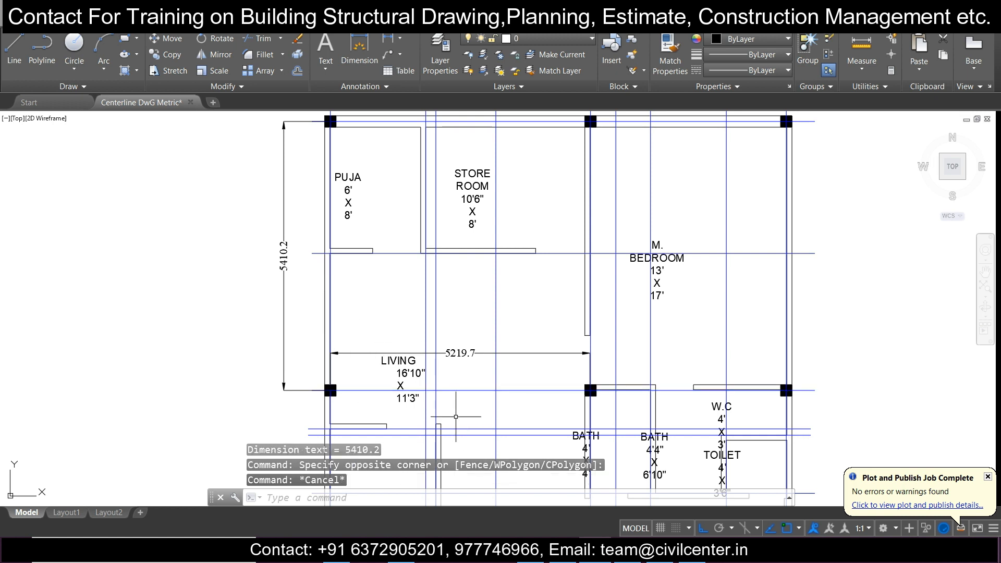
- Add a second horizontal linear dimension between the same two living-room columns, just below the existing one
{"action": "left_click", "coordinate": [398, 38]}
{"action": "scroll", "coordinate": [321, 405], "scroll_direction": "up", "scroll_amount": 4}
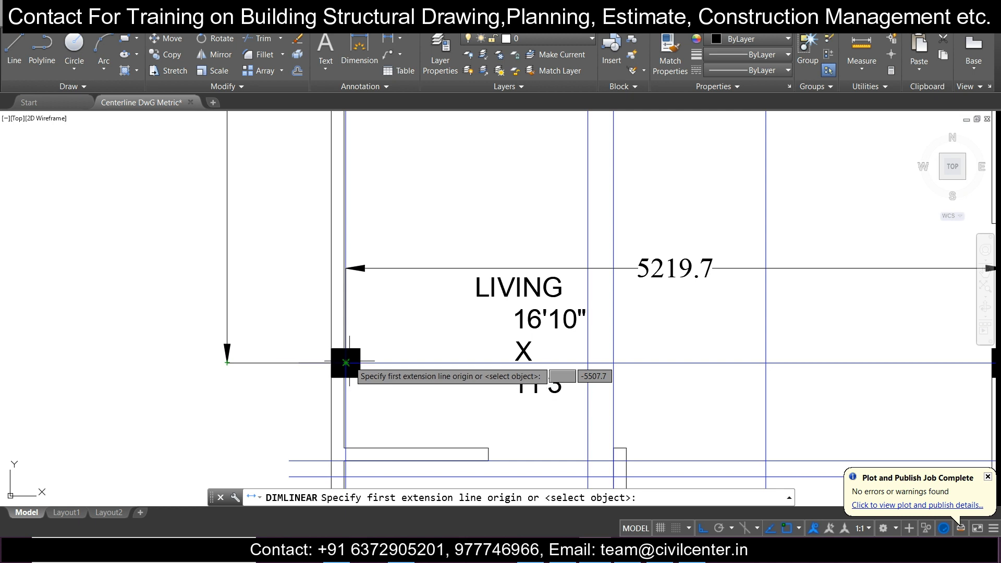
{"action": "left_click", "coordinate": [346, 362]}
{"action": "scroll", "coordinate": [475, 362], "scroll_direction": "down", "scroll_amount": 2}
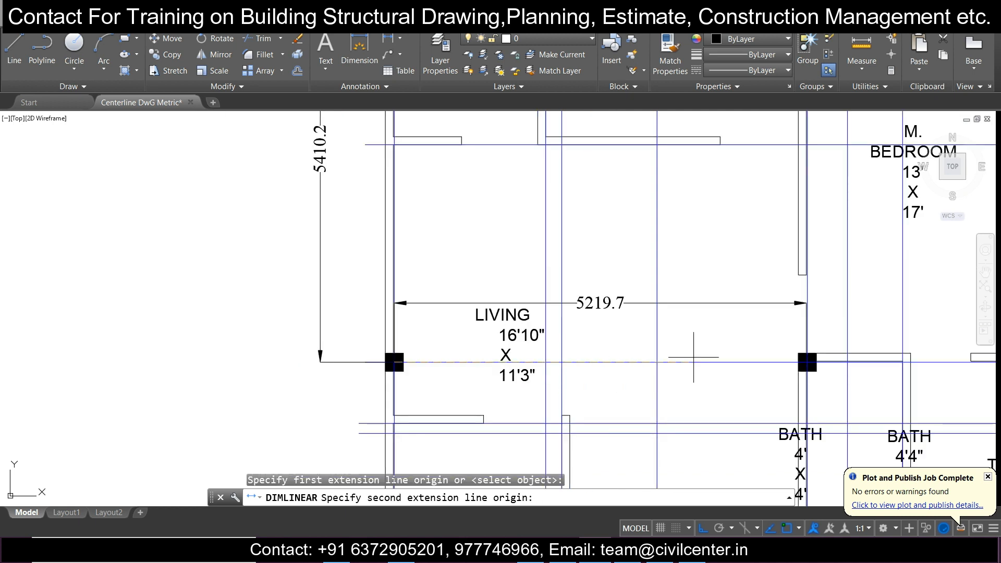
{"action": "left_click", "coordinate": [807, 362]}
{"action": "left_click", "coordinate": [764, 330]}
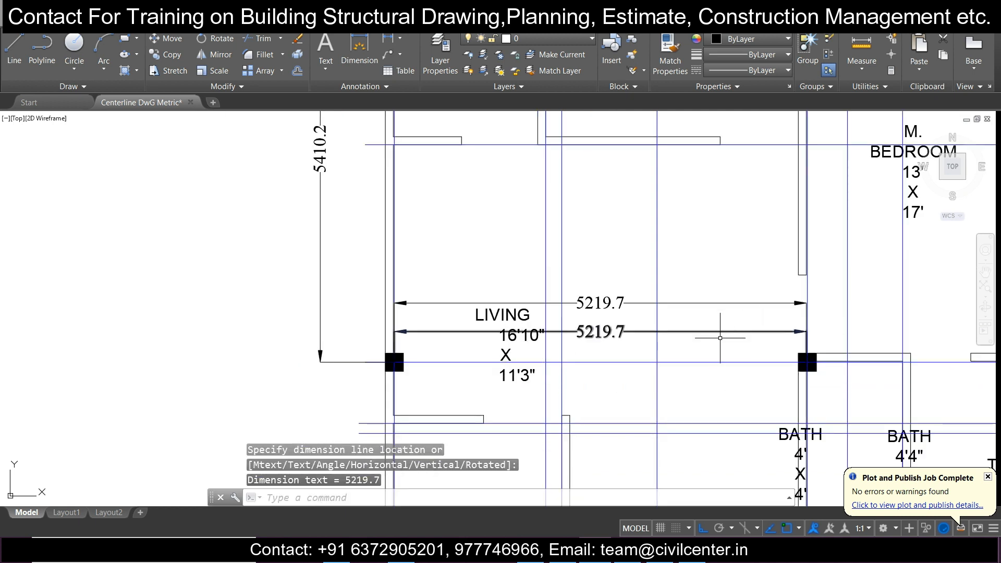
{"action": "scroll", "coordinate": [557, 371], "scroll_direction": "down", "scroll_amount": 3}
{"action": "mouse_move", "coordinate": [635, 348]}
{"action": "middle_mouse_down"}
{"action": "mouse_move", "coordinate": [505, 290]}
{"action": "mouse_move", "coordinate": [504, 325]}
{"action": "middle_mouse_up"}
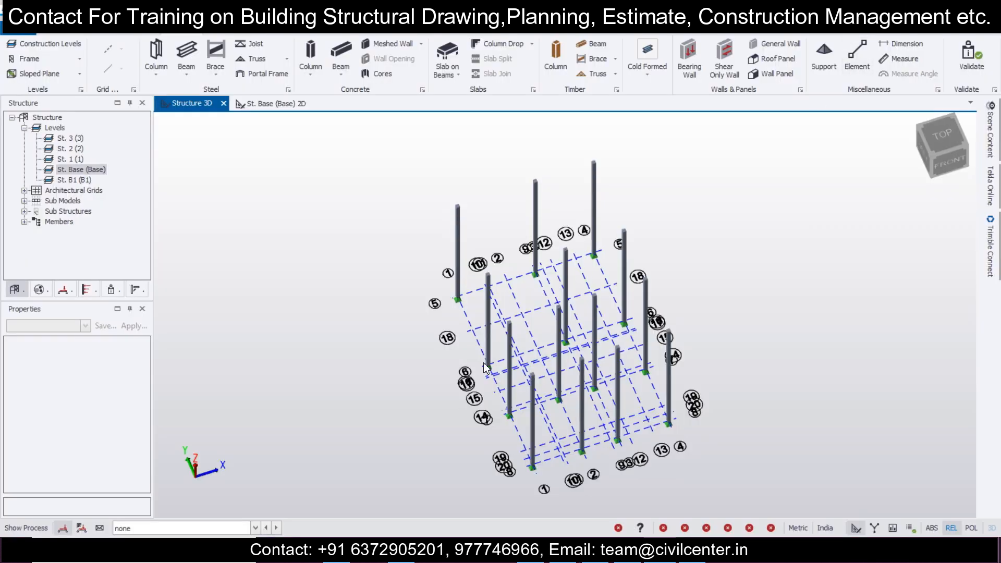
- In the Tekla 3D model, select the three columns along grid line 6 and set their section depth to 250 mm
{"action": "right_click_drag", "start_coordinate": [462, 384], "coordinate": [305, 400]}
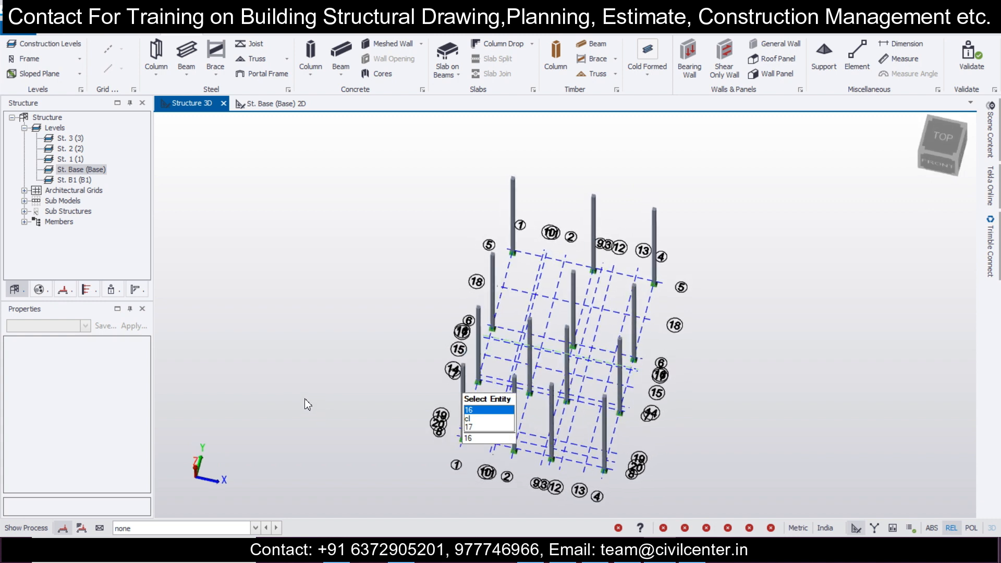
{"action": "scroll", "coordinate": [484, 277], "scroll_direction": "up", "scroll_amount": 3}
{"action": "right_click_drag", "start_coordinate": [484, 277], "coordinate": [576, 271]}
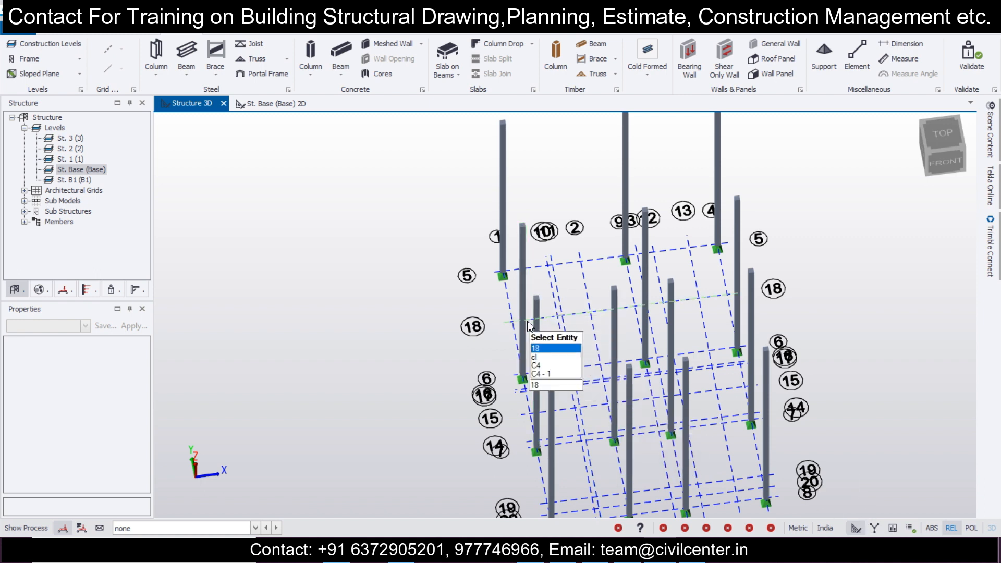
{"action": "left_click", "coordinate": [562, 322]}
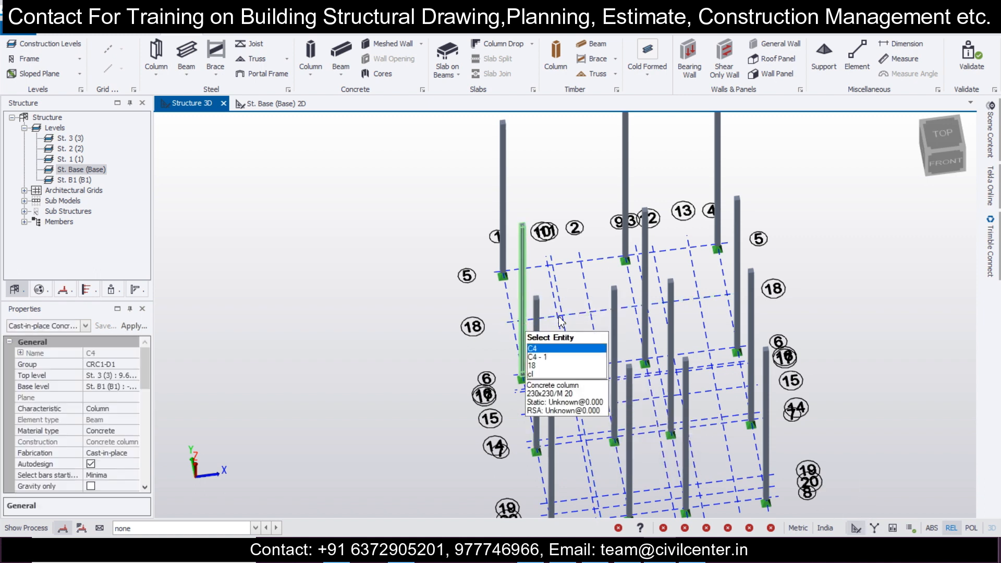
{"action": "left_click", "coordinate": [647, 265]}
{"action": "left_click", "coordinate": [738, 266]}
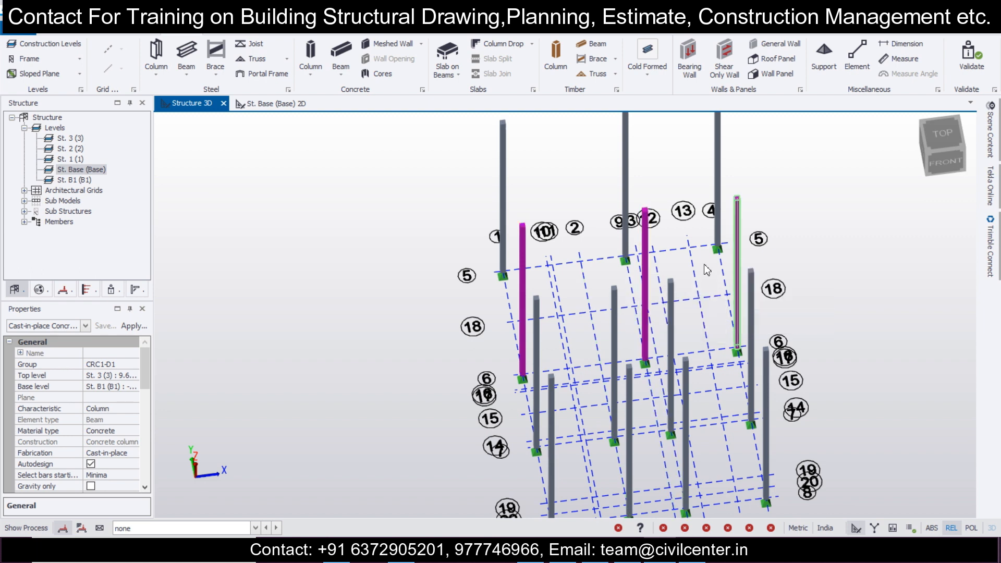
{"action": "left_click_drag", "start_coordinate": [148, 387], "coordinate": [151, 414]}
{"action": "left_click", "coordinate": [135, 444]}
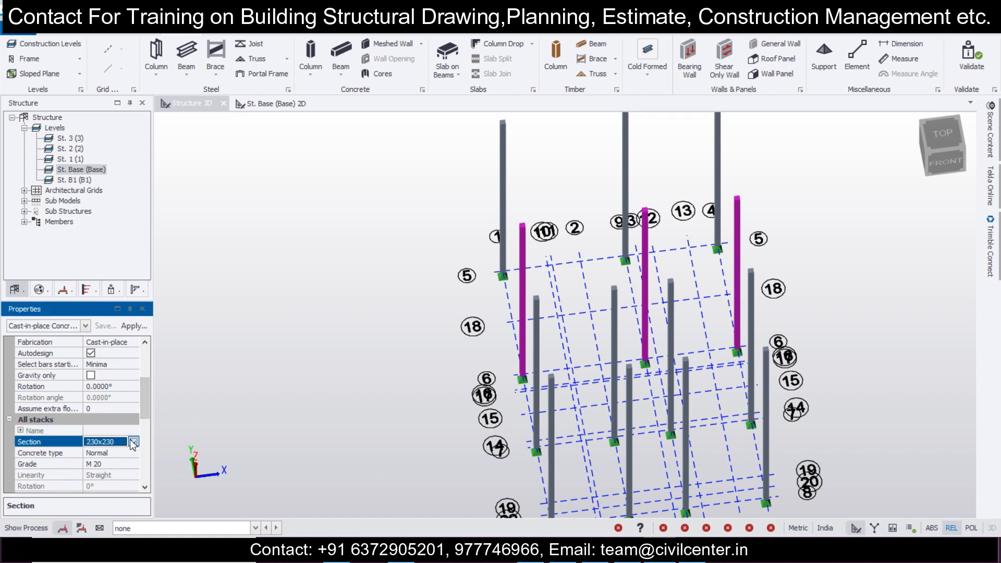
{"action": "left_click", "coordinate": [134, 443]}
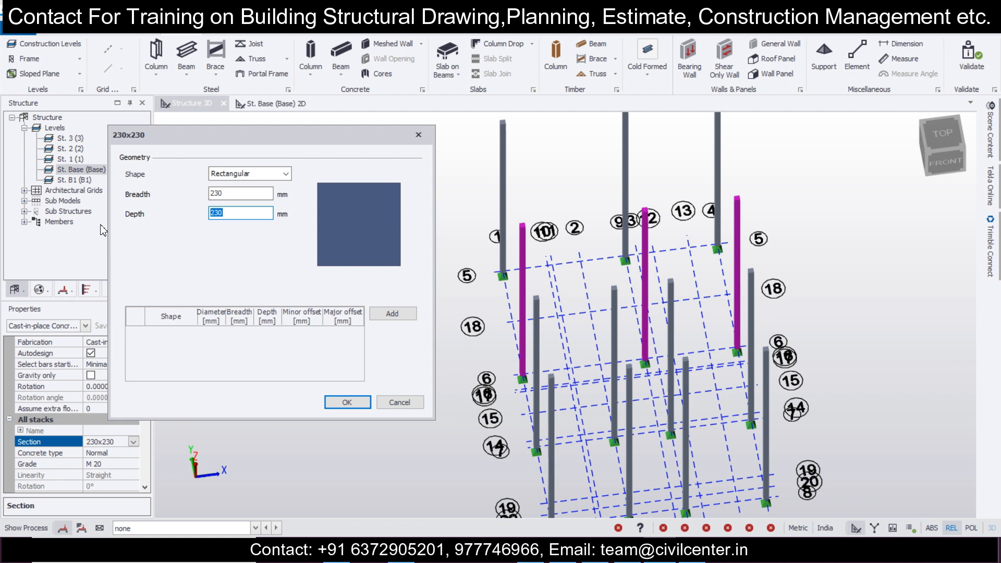
{"action": "type", "text": "250"}
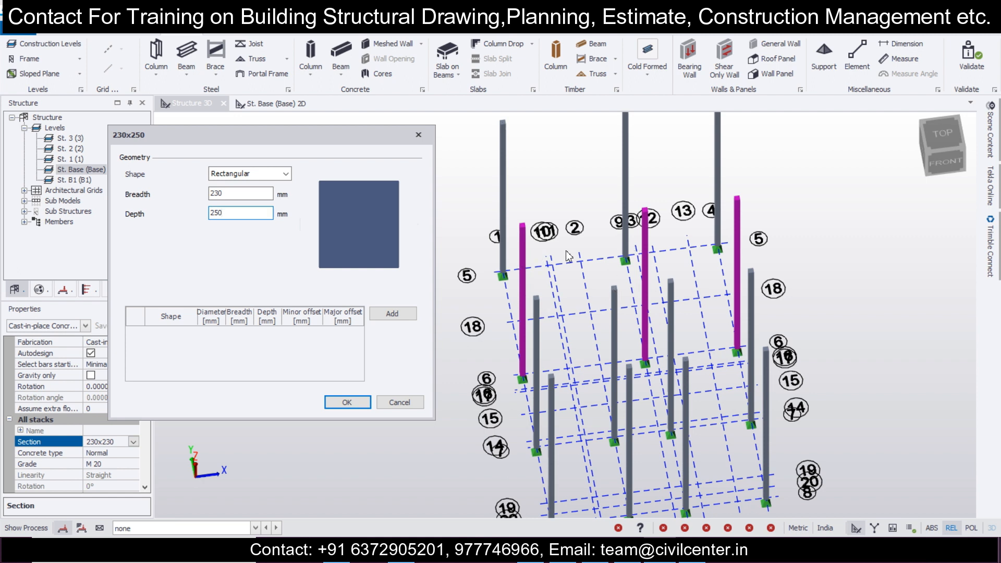
{"action": "left_click", "coordinate": [347, 402]}
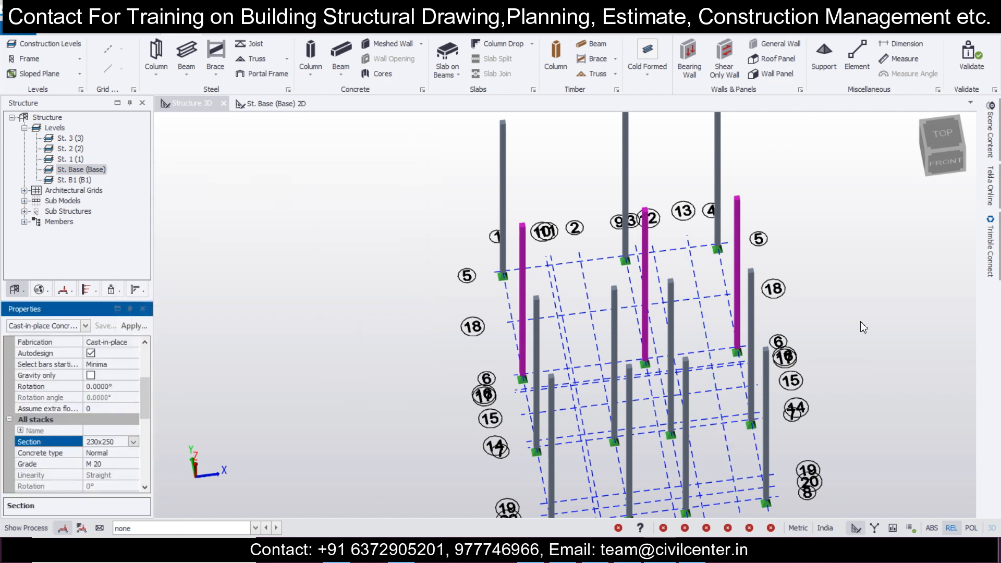
- Return to the St. Base 2D plan, start a cast-in-place concrete beam, and set its section to 230 mm breadth by 230 mm depth
{"action": "middle_click_drag", "start_coordinate": [365, 167], "coordinate": [423, 136]}
{"action": "left_click", "coordinate": [285, 105]}
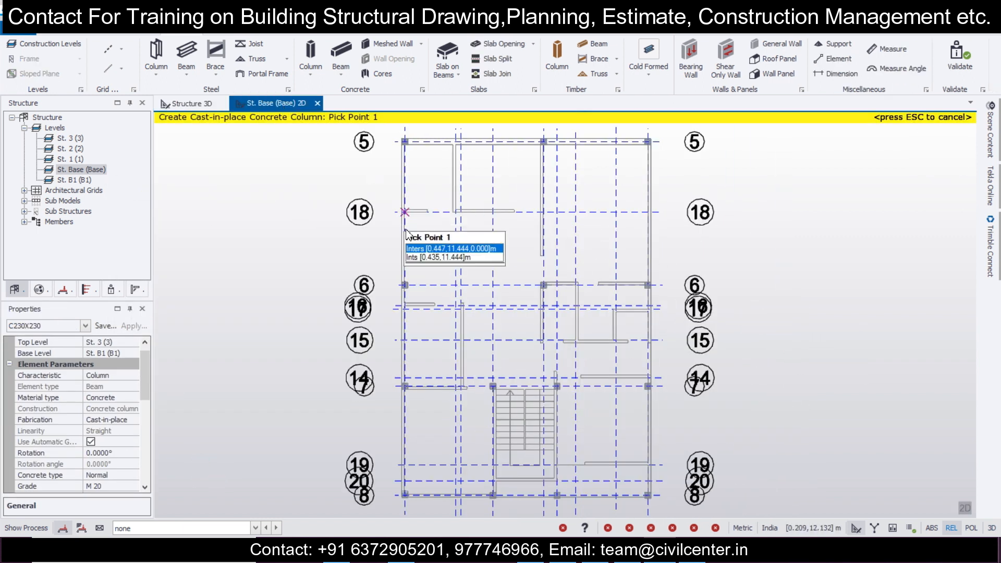
{"action": "scroll", "coordinate": [406, 230], "scroll_direction": "down", "scroll_amount": 2}
{"action": "scroll", "coordinate": [406, 229], "scroll_direction": "up", "scroll_amount": 2}
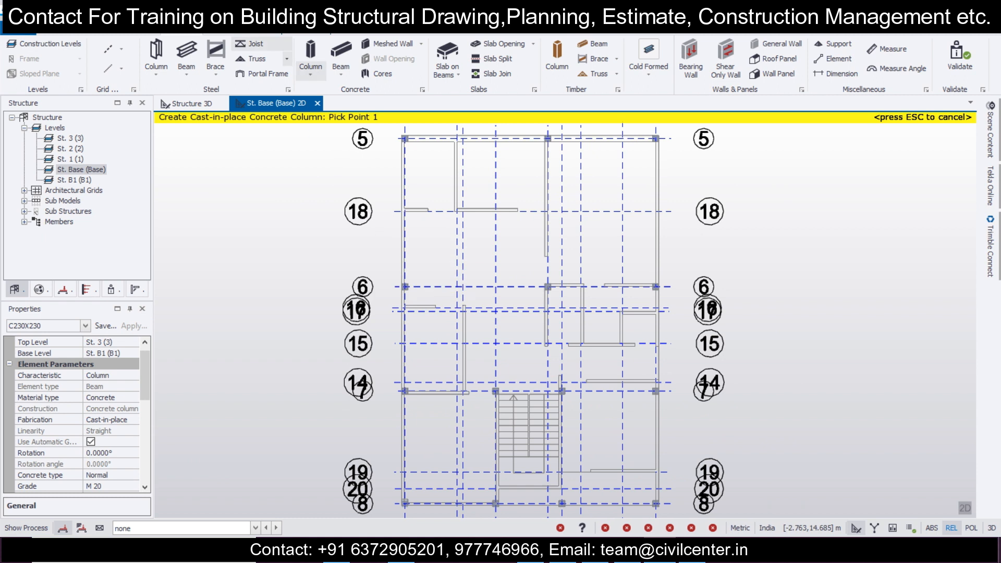
{"action": "left_click", "coordinate": [343, 51]}
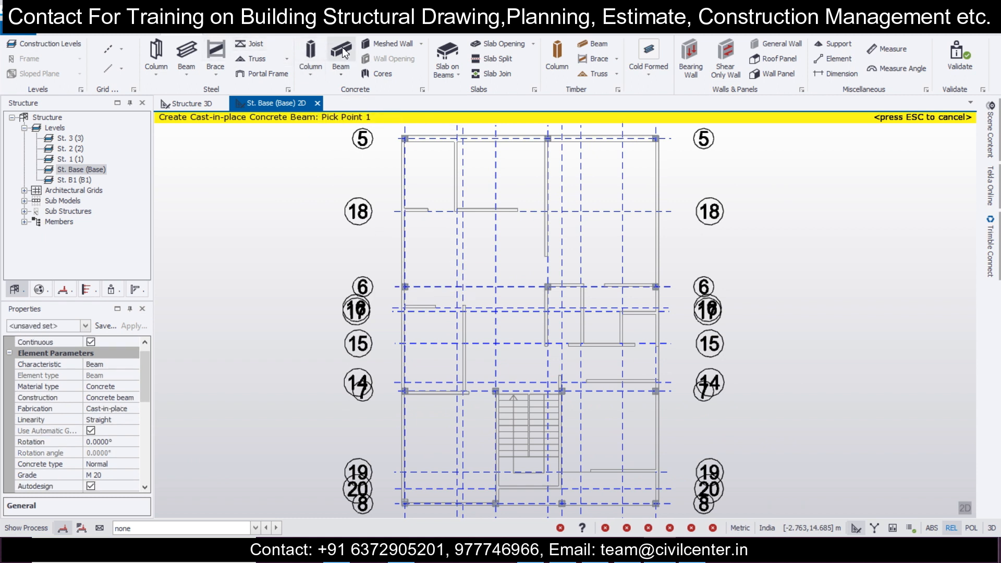
{"action": "left_click", "coordinate": [85, 327]}
{"action": "left_click_drag", "start_coordinate": [143, 366], "coordinate": [146, 414]}
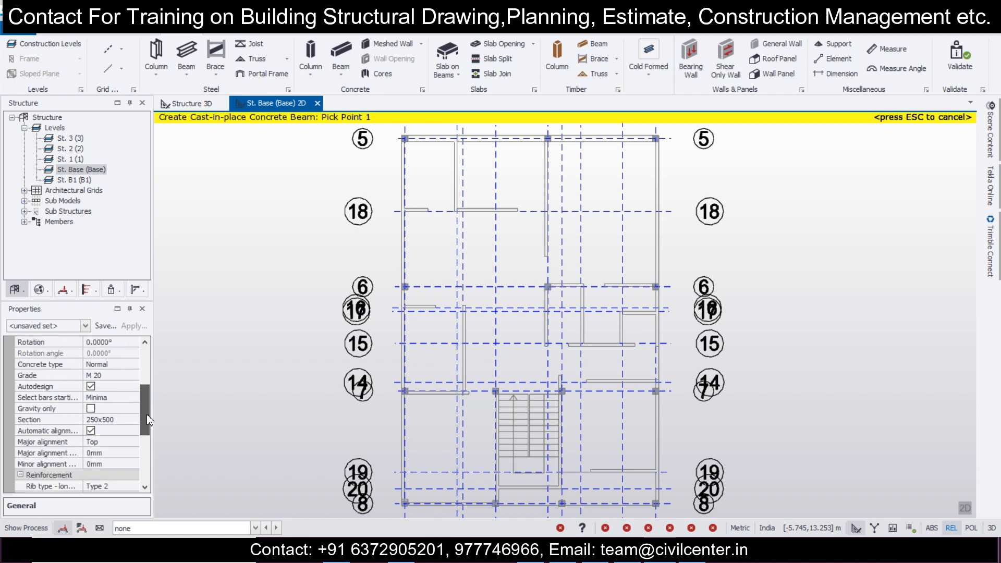
{"action": "left_click", "coordinate": [120, 420]}
{"action": "left_click", "coordinate": [131, 420]}
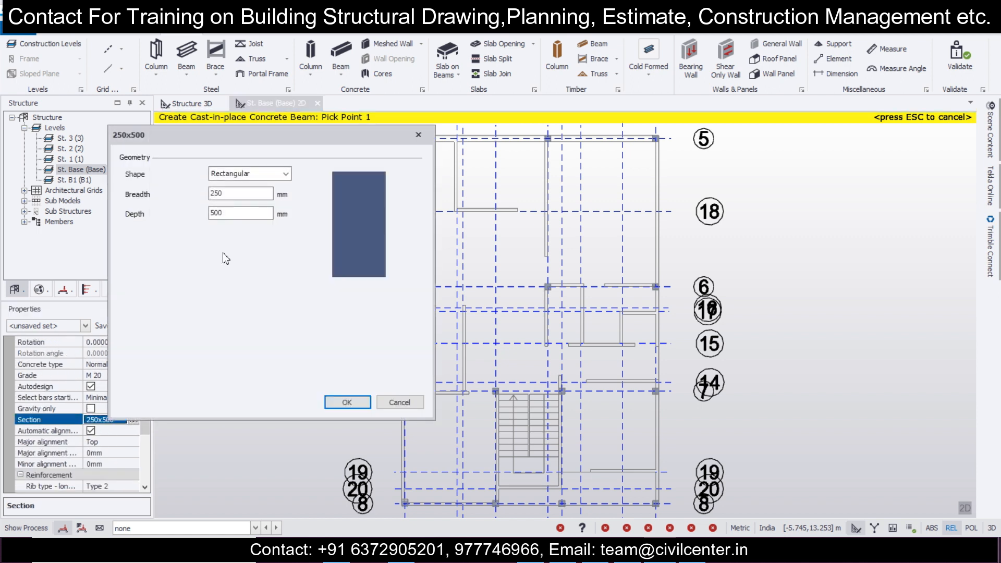
{"action": "type", "text": "23"}
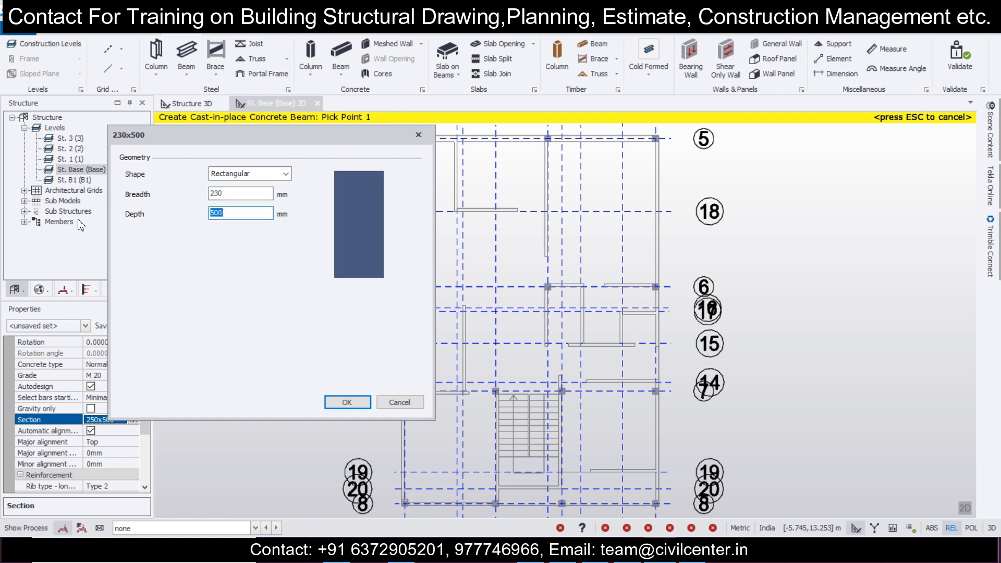
{"action": "type", "text": "230"}
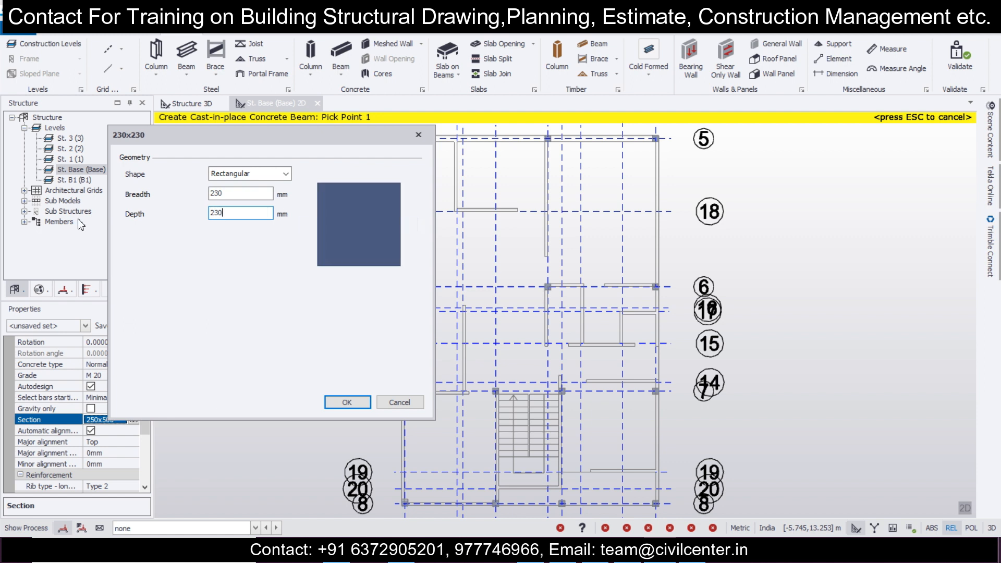
{"action": "left_click", "coordinate": [334, 405]}
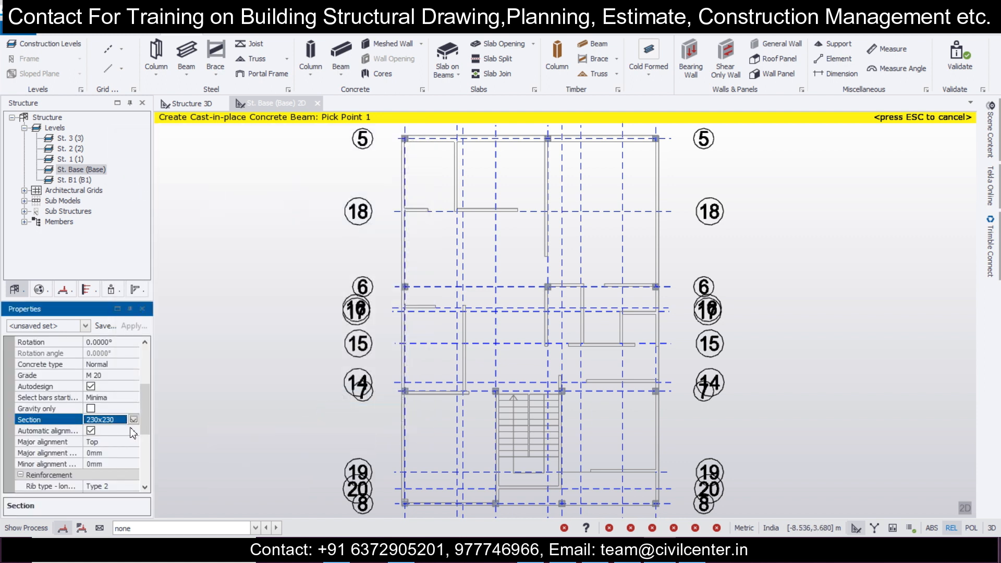
- Set the beam's longitudinal and stirrup reinforcement classes to Fe 500
{"action": "left_click_drag", "start_coordinate": [145, 409], "coordinate": [142, 439]}
{"action": "left_click", "coordinate": [129, 411]}
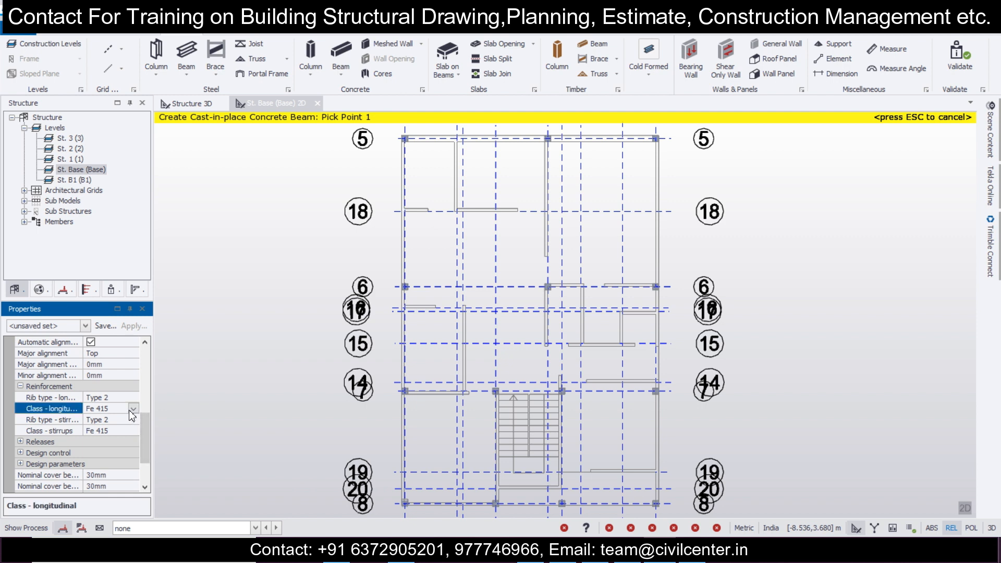
{"action": "left_click", "coordinate": [135, 411]}
{"action": "left_click", "coordinate": [113, 438]}
{"action": "left_click", "coordinate": [120, 431]}
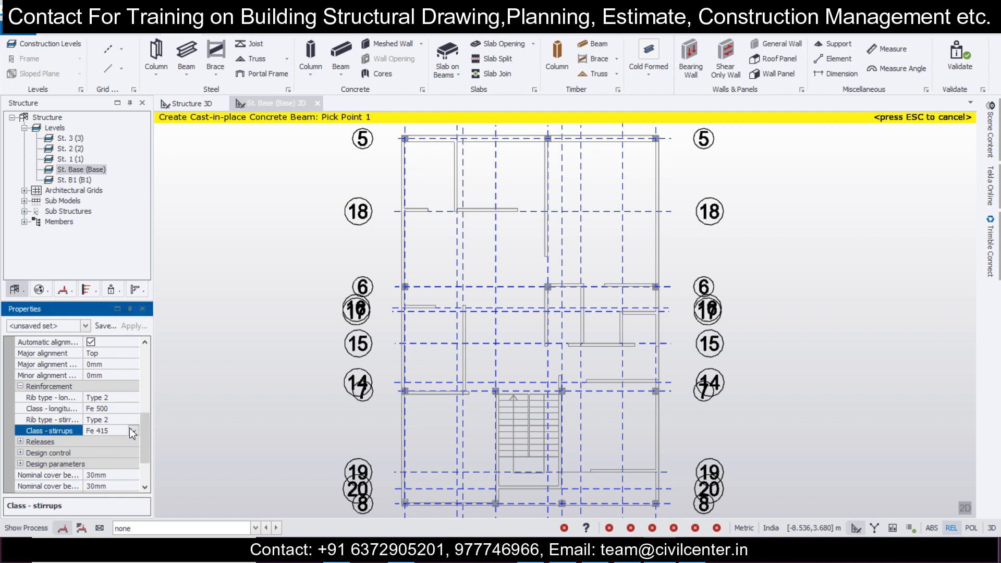
{"action": "left_click", "coordinate": [133, 431]}
{"action": "left_click", "coordinate": [108, 444]}
{"action": "mouse_move", "coordinate": [148, 426]}
{"action": "left_mouse_down"}
{"action": "mouse_move", "coordinate": [142, 462]}
{"action": "mouse_move", "coordinate": [150, 406]}
{"action": "left_mouse_up"}
{"action": "scroll", "coordinate": [348, 328], "scroll_direction": "down", "scroll_amount": 1}
{"action": "scroll", "coordinate": [349, 329], "scroll_direction": "up", "scroll_amount": 2}
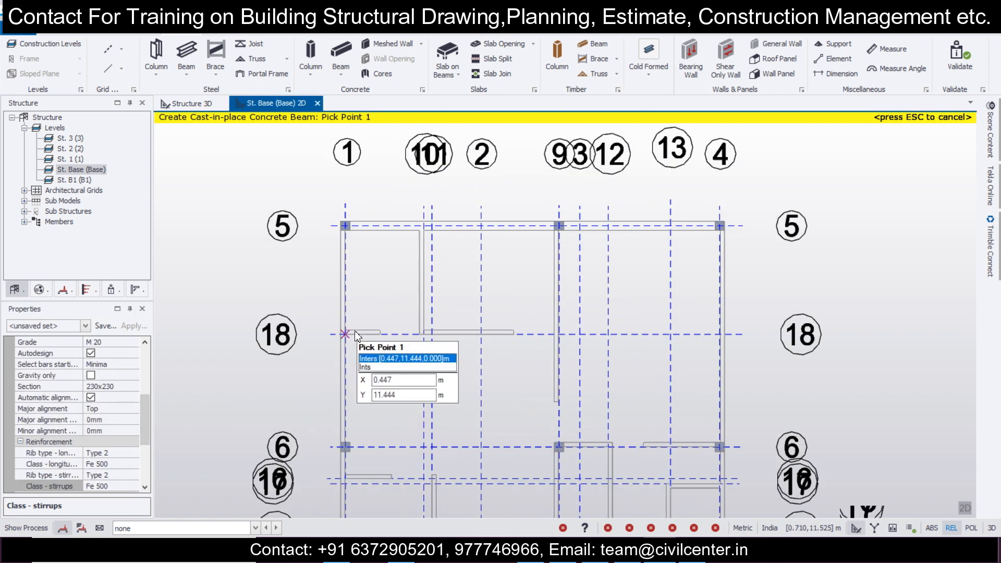
- Draw a beam along grid line 18 between grids 1 and 9, and another along grid 10 between lines 5 and 18
{"action": "scroll", "coordinate": [350, 339], "scroll_direction": "up", "scroll_amount": 1}
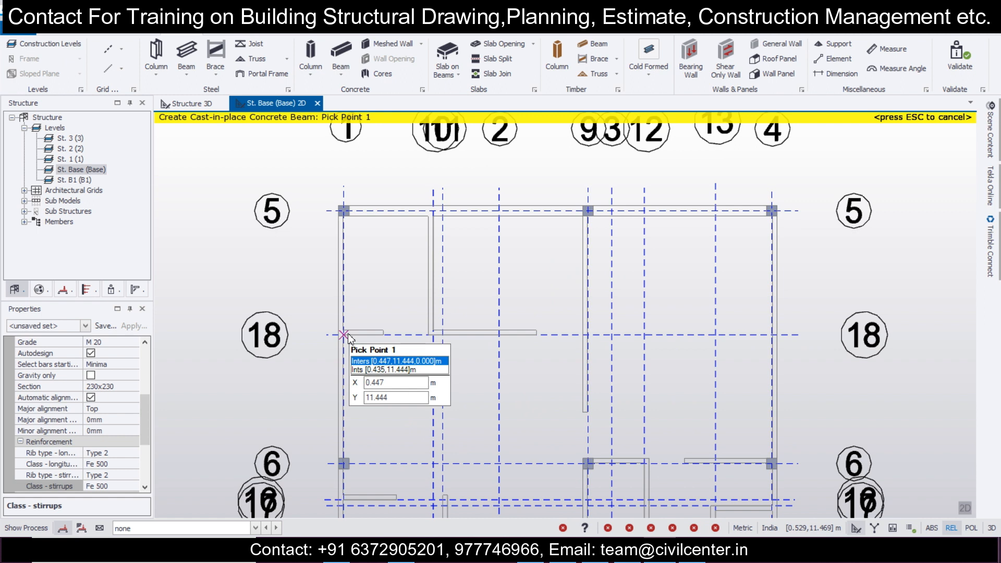
{"action": "left_click", "coordinate": [348, 336]}
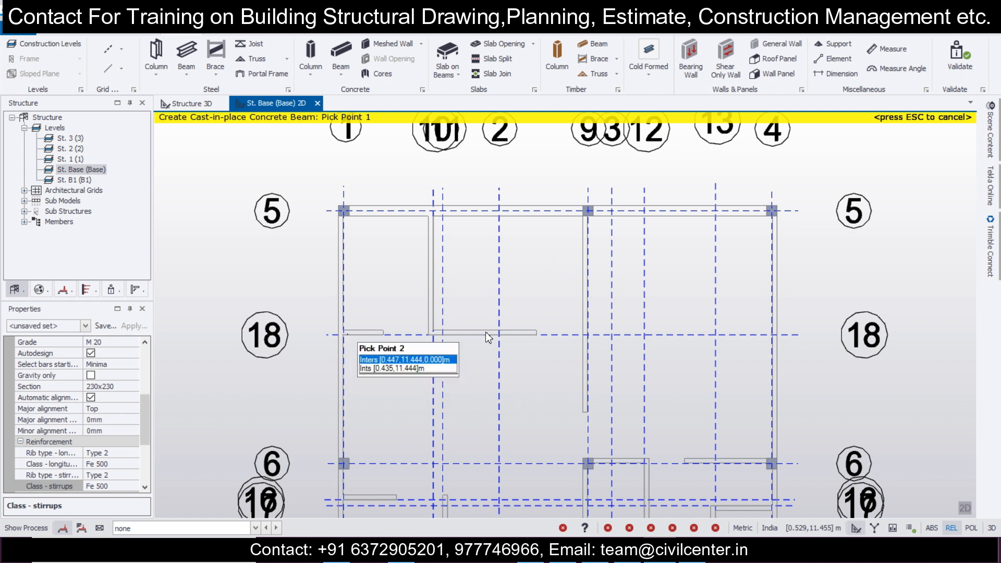
{"action": "left_click", "coordinate": [588, 334]}
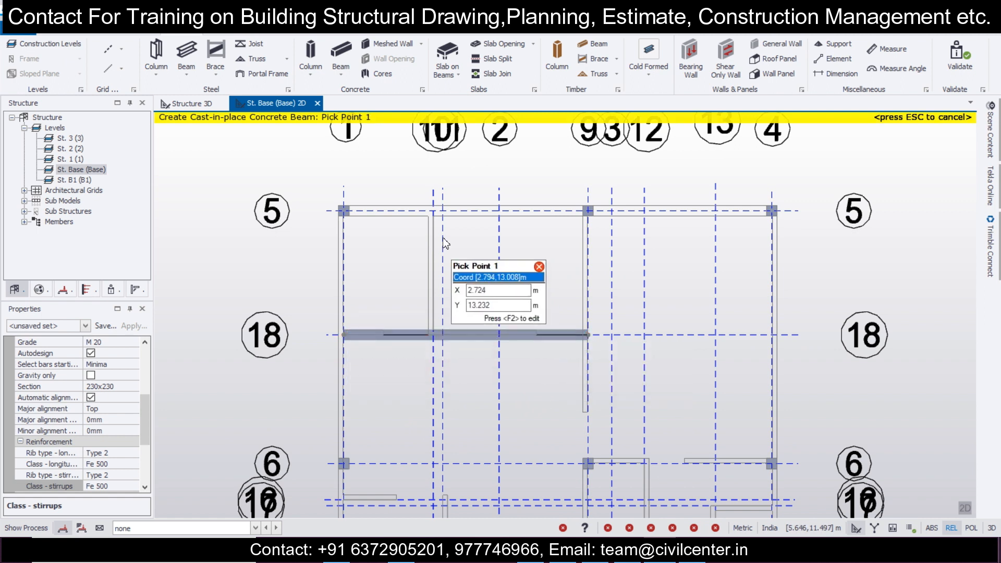
{"action": "left_click", "coordinate": [433, 212]}
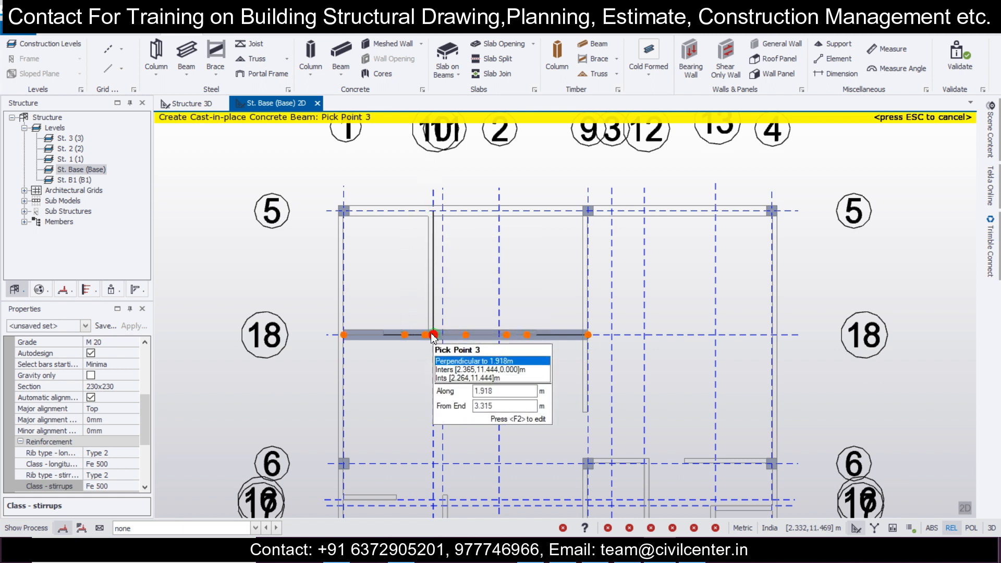
{"action": "left_click", "coordinate": [432, 334]}
- Draw a beam along grid line 11 from grid line 6 down to grid line 7
{"action": "scroll", "coordinate": [443, 374], "scroll_direction": "down", "scroll_amount": 3}
{"action": "middle_click_drag", "start_coordinate": [454, 416], "coordinate": [374, 293]}
{"action": "scroll", "coordinate": [532, 342], "scroll_direction": "up", "scroll_amount": 1}
{"action": "scroll", "coordinate": [350, 368], "scroll_direction": "up", "scroll_amount": 4}
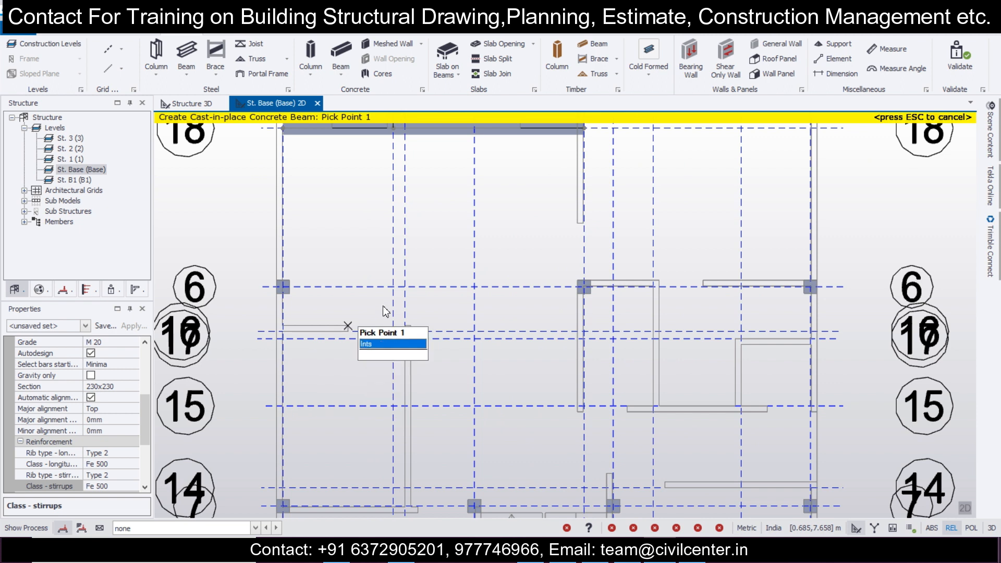
{"action": "left_click", "coordinate": [405, 286]}
{"action": "middle_click_drag", "start_coordinate": [405, 514], "coordinate": [413, 372]}
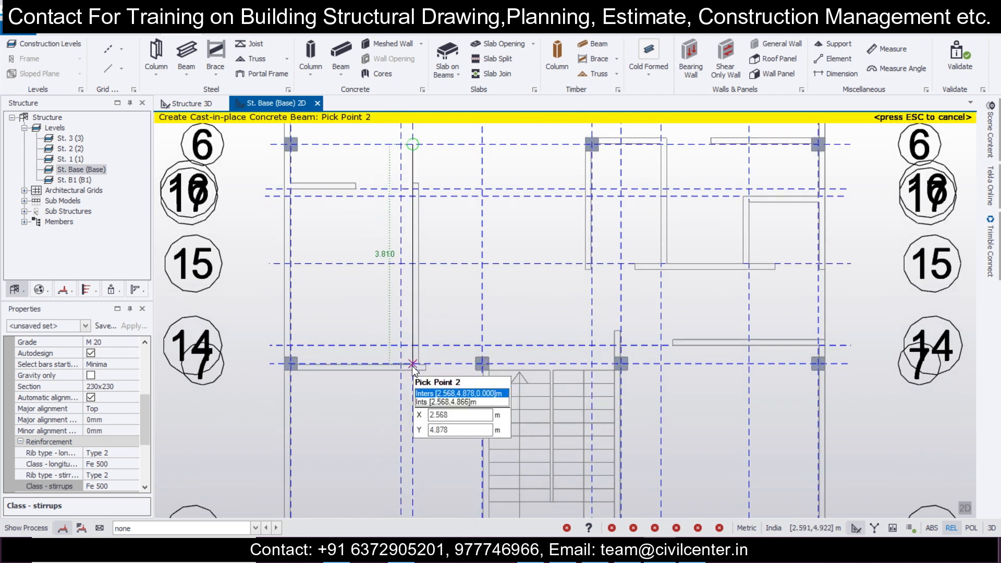
{"action": "left_click", "coordinate": [413, 366]}
- Draw a beam along grid line 16 from grid line 1 to the beam on grid line 11
{"action": "middle_click_drag", "start_coordinate": [353, 240], "coordinate": [390, 393]}
{"action": "scroll", "coordinate": [390, 392], "scroll_direction": "up", "scroll_amount": 1}
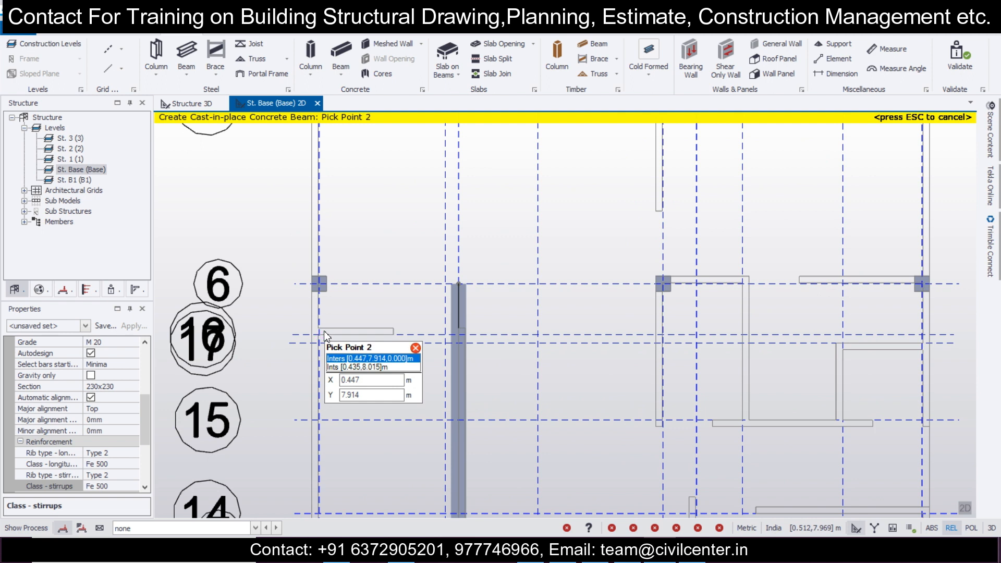
{"action": "left_click", "coordinate": [457, 335]}
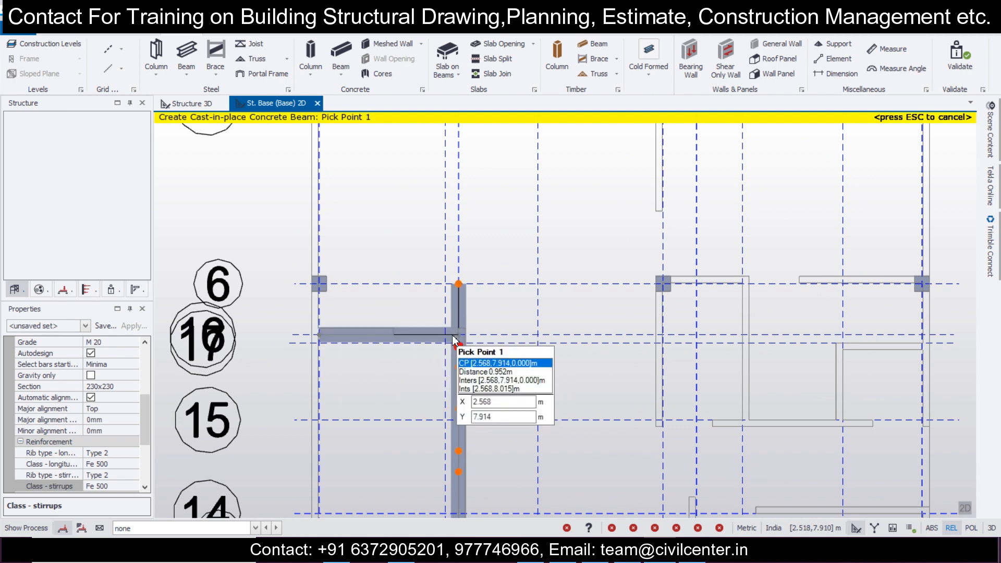
- Draw a beam along grid line 15 from grid line 9 to grid line 4
{"action": "scroll", "coordinate": [385, 398], "scroll_direction": "down", "scroll_amount": 3}
{"action": "scroll", "coordinate": [434, 475], "scroll_direction": "up", "scroll_amount": 2}
{"action": "middle_click_drag", "start_coordinate": [495, 376], "coordinate": [388, 415]}
{"action": "middle_click_drag", "start_coordinate": [527, 305], "coordinate": [486, 363]}
{"action": "scroll", "coordinate": [459, 316], "scroll_direction": "up", "scroll_amount": 1}
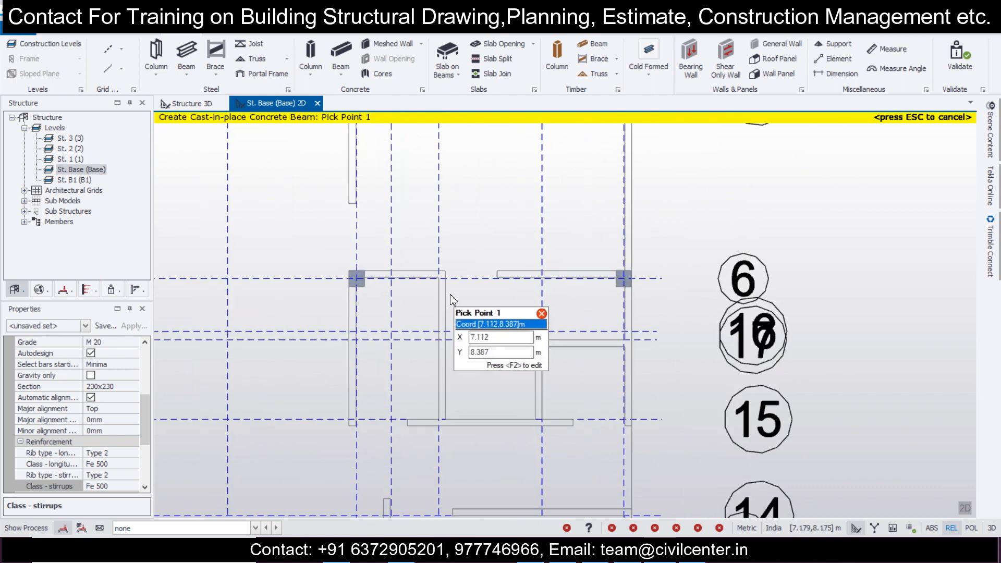
{"action": "scroll", "coordinate": [445, 282], "scroll_direction": "down", "scroll_amount": 1}
{"action": "scroll", "coordinate": [455, 285], "scroll_direction": "up", "scroll_amount": 1}
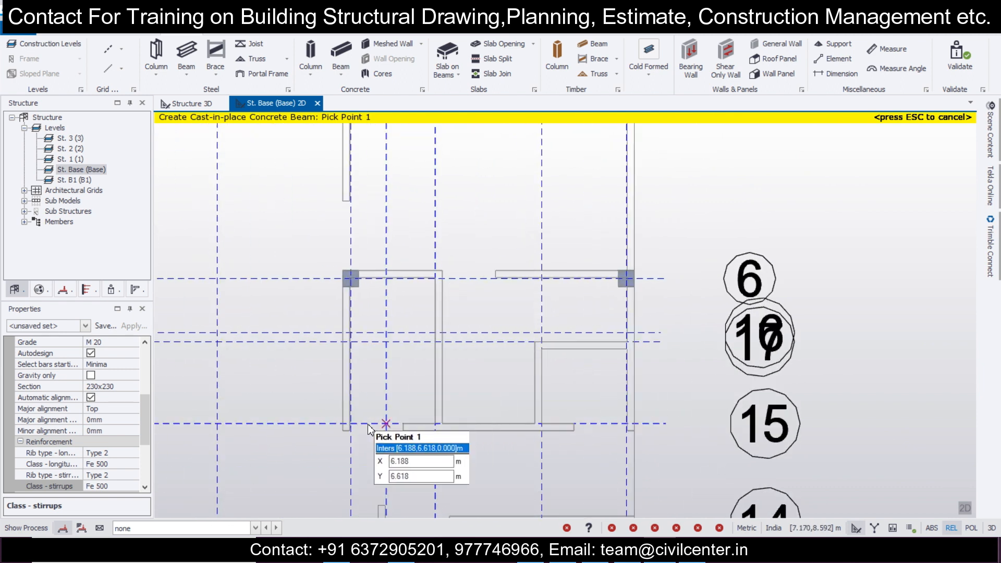
{"action": "left_click", "coordinate": [351, 423]}
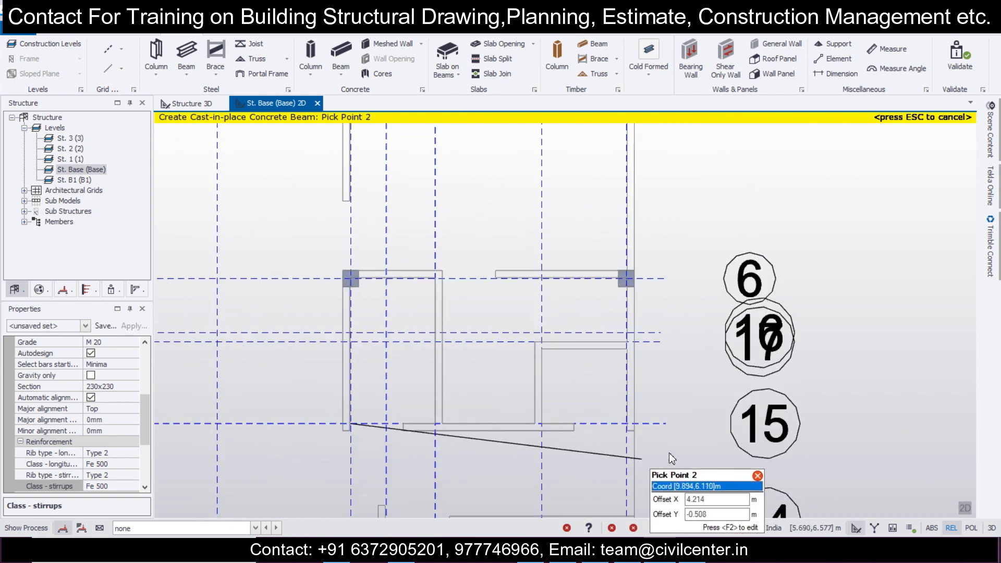
{"action": "left_click", "coordinate": [628, 424]}
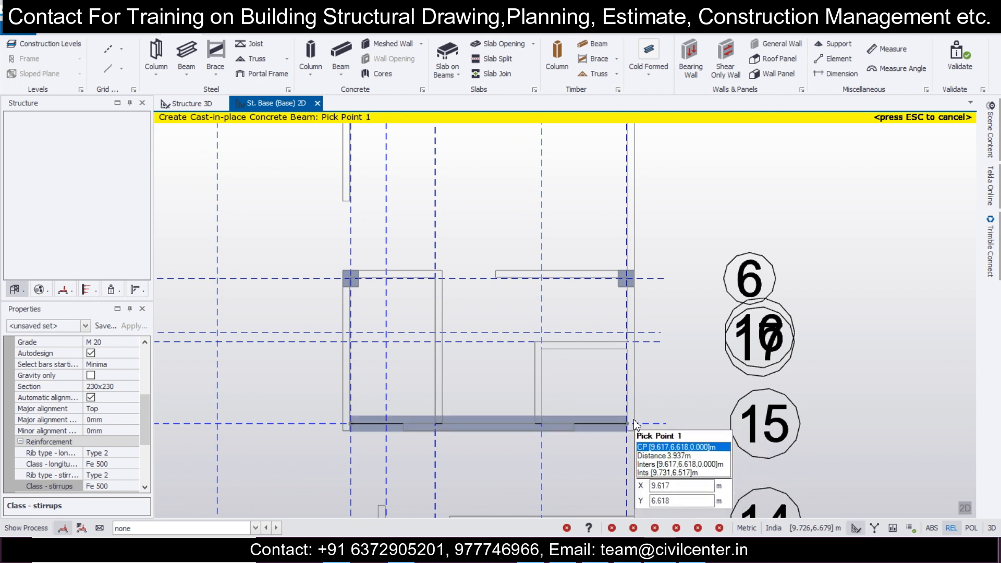
- Draw beams on grid lines 12 and 13 between lines 6 and 15, plus a short beam on line 17 between grids 4 and 13
{"action": "left_click", "coordinate": [435, 278]}
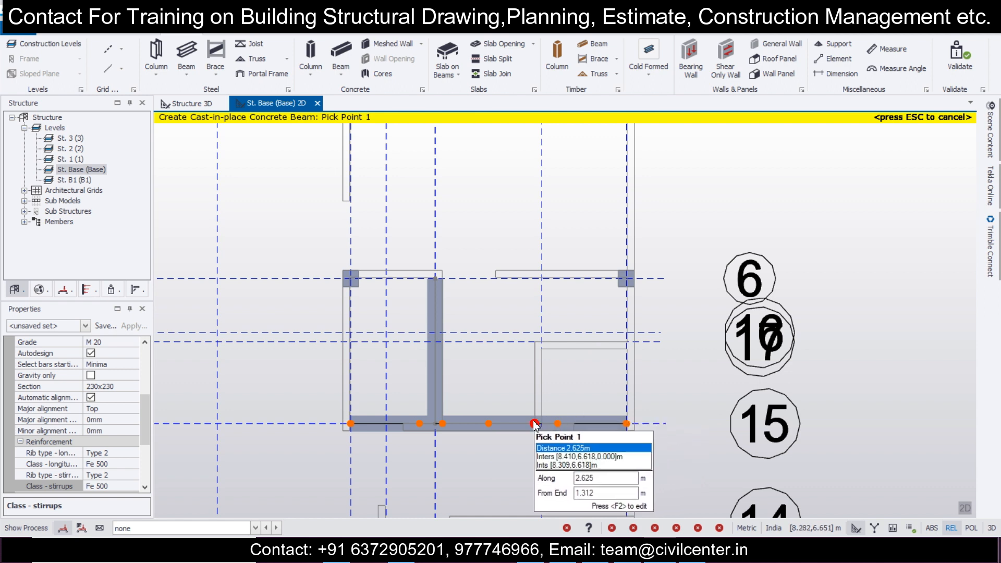
{"action": "left_click", "coordinate": [542, 279]}
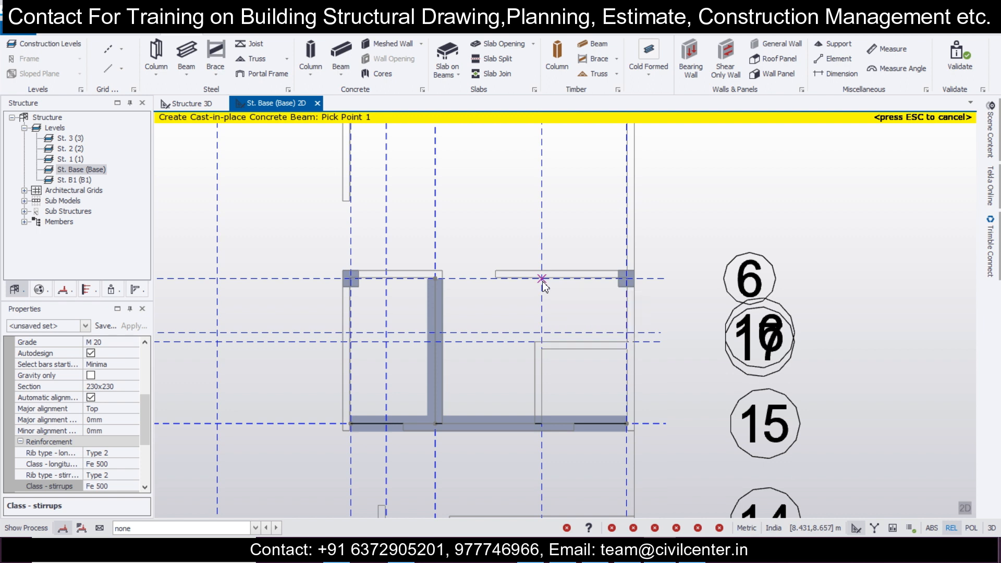
{"action": "left_click", "coordinate": [542, 423]}
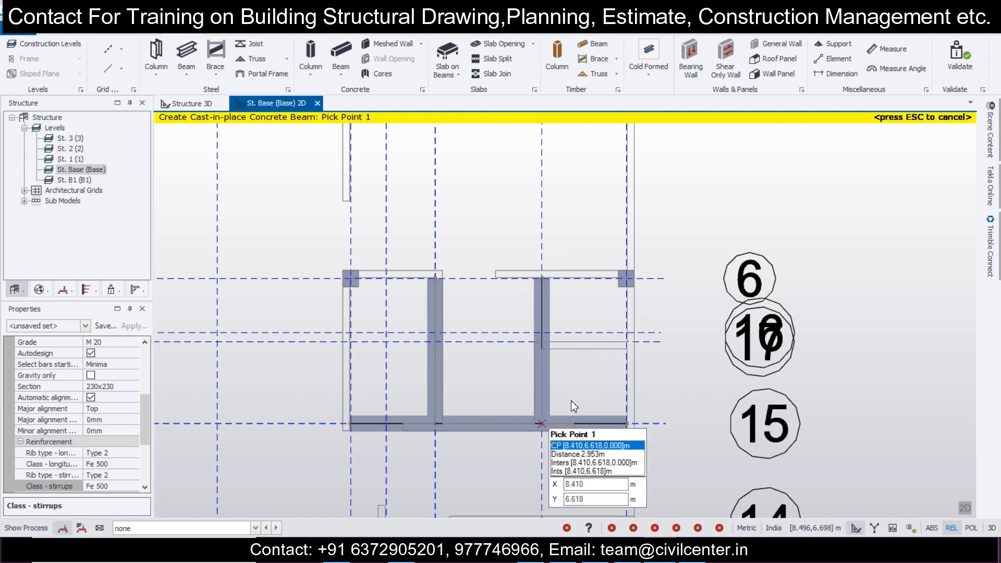
{"action": "left_click", "coordinate": [626, 342]}
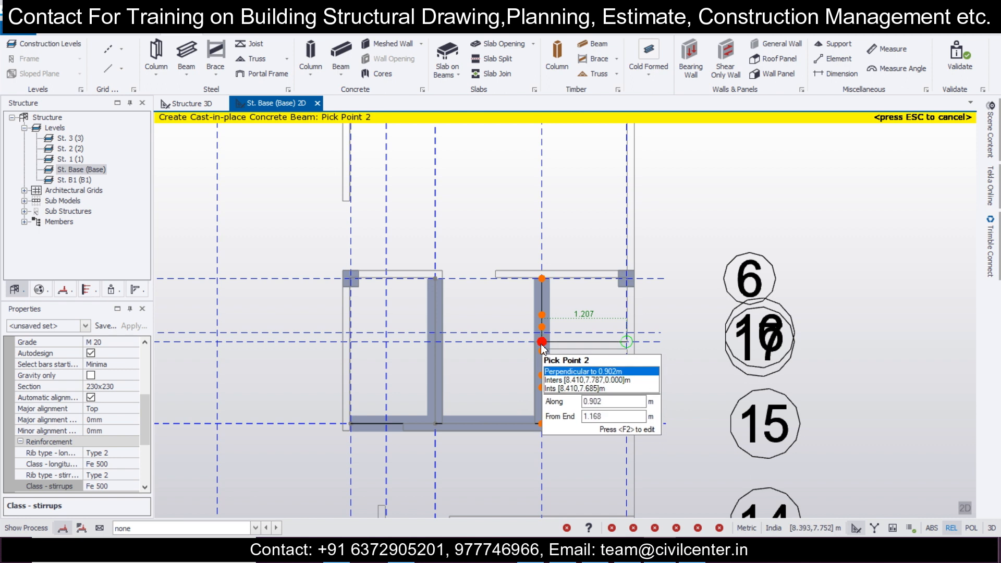
{"action": "left_click", "coordinate": [543, 353]}
- Draw a beam along grid line 20 between grid lines 3 and 2, beside the staircase
{"action": "scroll", "coordinate": [575, 370], "scroll_direction": "down", "scroll_amount": 2}
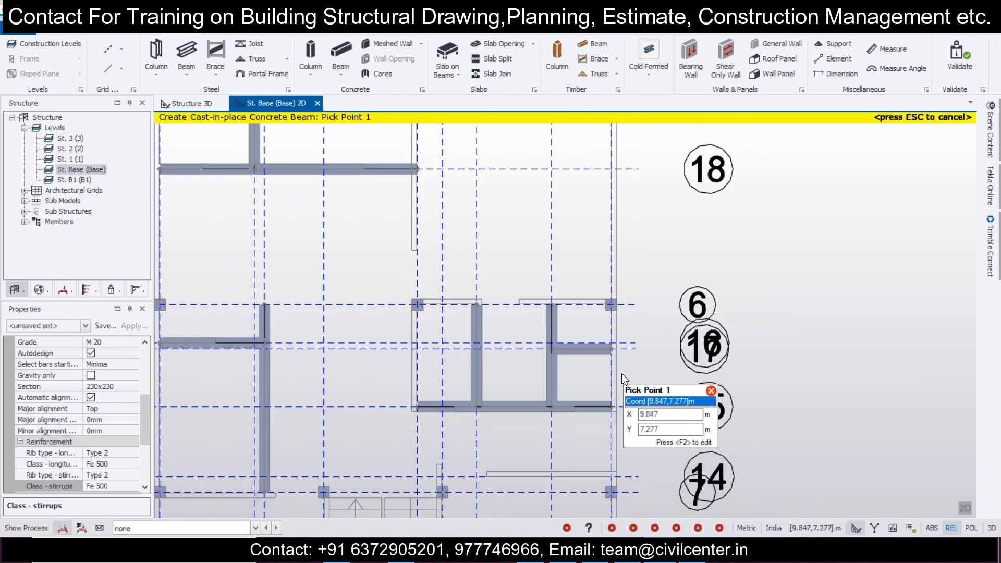
{"action": "scroll", "coordinate": [471, 406], "scroll_direction": "down", "scroll_amount": 1}
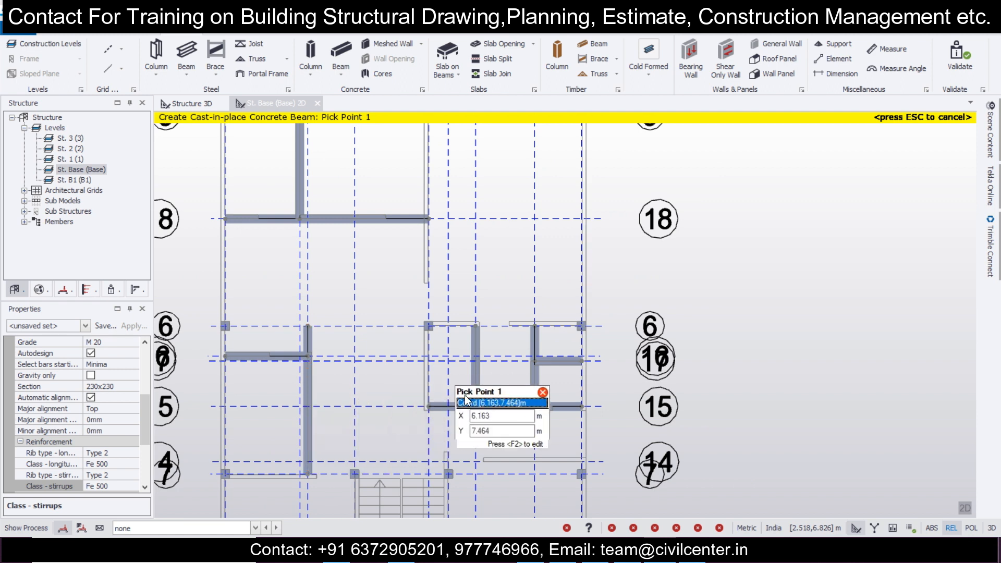
{"action": "middle_click_drag", "start_coordinate": [447, 437], "coordinate": [456, 345]}
{"action": "middle_click_drag", "start_coordinate": [280, 432], "coordinate": [285, 343]}
{"action": "scroll", "coordinate": [390, 457], "scroll_direction": "up", "scroll_amount": 2}
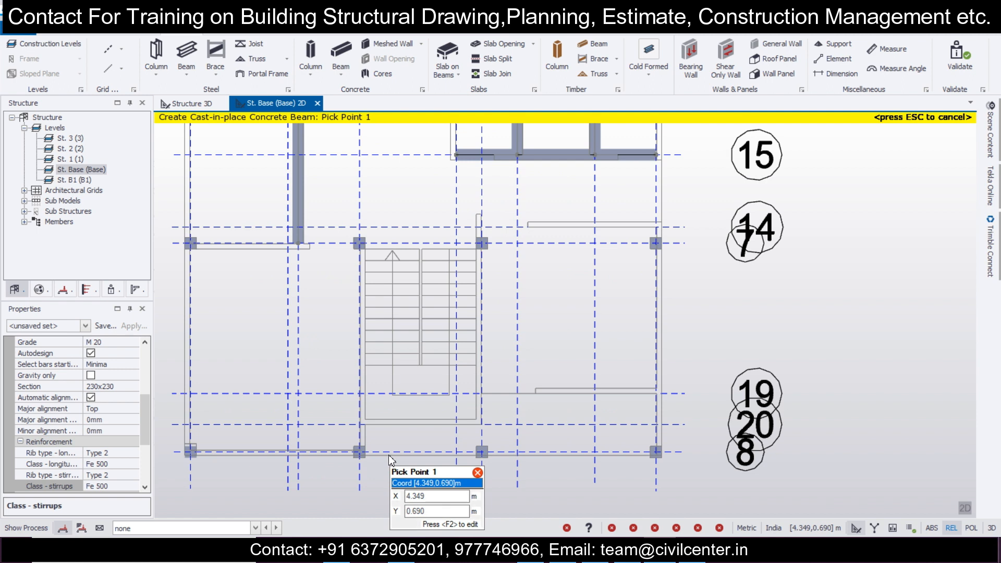
{"action": "scroll", "coordinate": [389, 455], "scroll_direction": "up", "scroll_amount": 2}
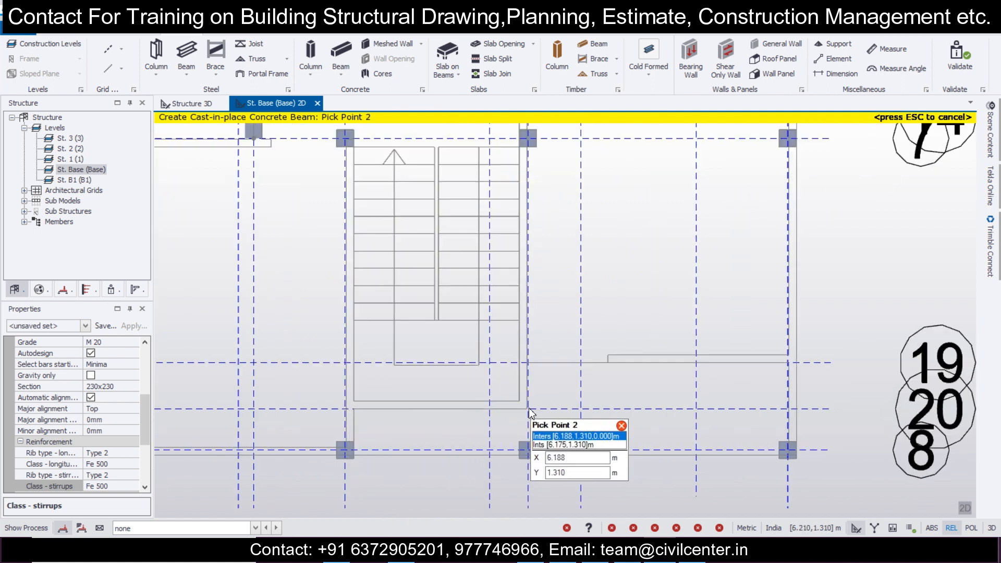
{"action": "left_click", "coordinate": [347, 410]}
{"action": "left_click", "coordinate": [348, 409]}
- Draw a beam along grid line 19 from grid line 4 to grid line 3
{"action": "scroll", "coordinate": [437, 447], "scroll_direction": "down", "scroll_amount": 2}
{"action": "middle_click_drag", "start_coordinate": [443, 465], "coordinate": [421, 424]}
{"action": "scroll", "coordinate": [401, 425], "scroll_direction": "down", "scroll_amount": 1}
{"action": "scroll", "coordinate": [400, 428], "scroll_direction": "up", "scroll_amount": 1}
{"action": "scroll", "coordinate": [400, 427], "scroll_direction": "down", "scroll_amount": 1}
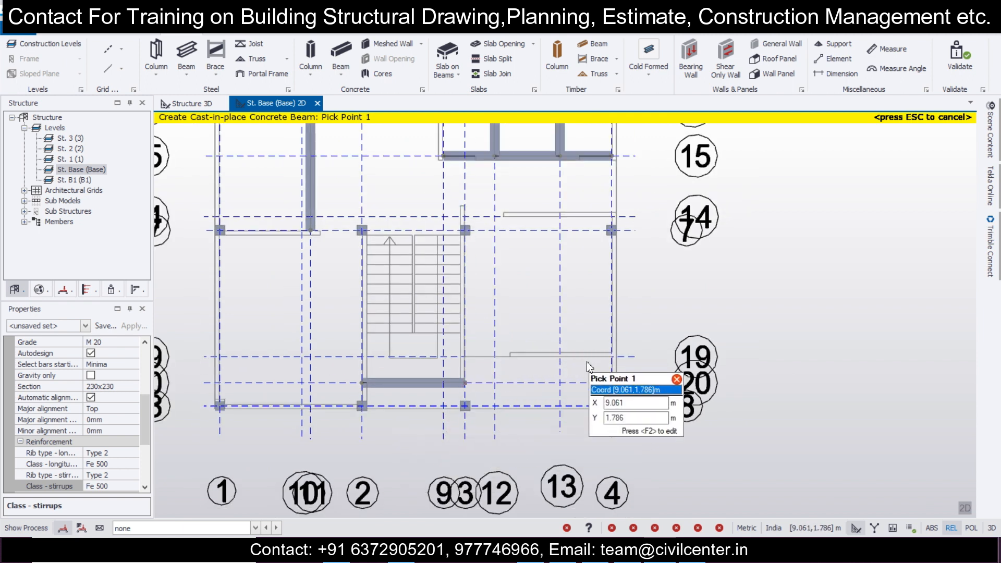
{"action": "left_click", "coordinate": [612, 357]}
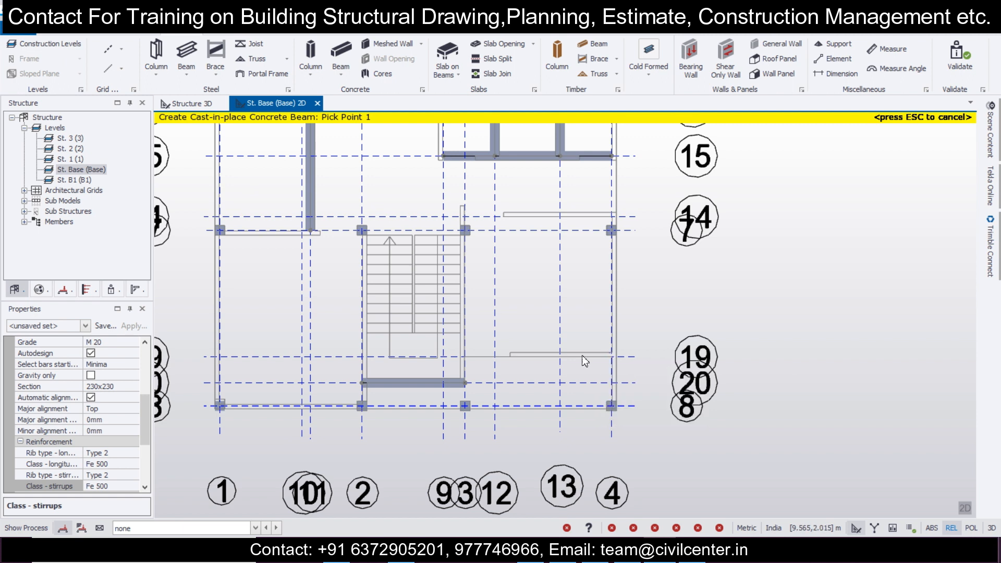
{"action": "left_click", "coordinate": [465, 356]}
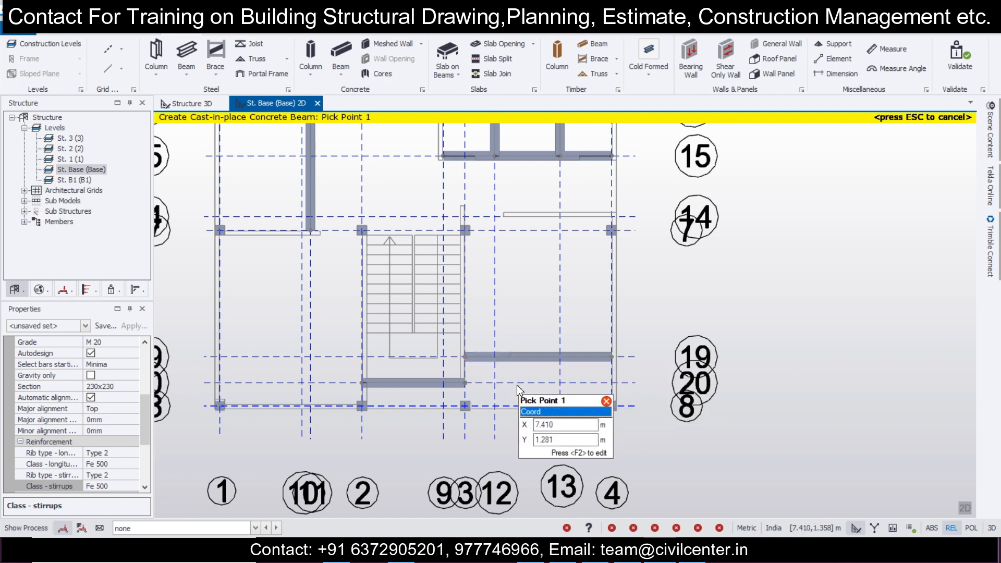
- Draw a beam along grid line 14 from grid line 4 to grid line 3
{"action": "scroll", "coordinate": [516, 402], "scroll_direction": "down", "scroll_amount": 2}
{"action": "middle_click_drag", "start_coordinate": [462, 350], "coordinate": [458, 365]}
{"action": "middle_click_drag", "start_coordinate": [391, 340], "coordinate": [381, 380]}
{"action": "scroll", "coordinate": [540, 357], "scroll_direction": "up", "scroll_amount": 2}
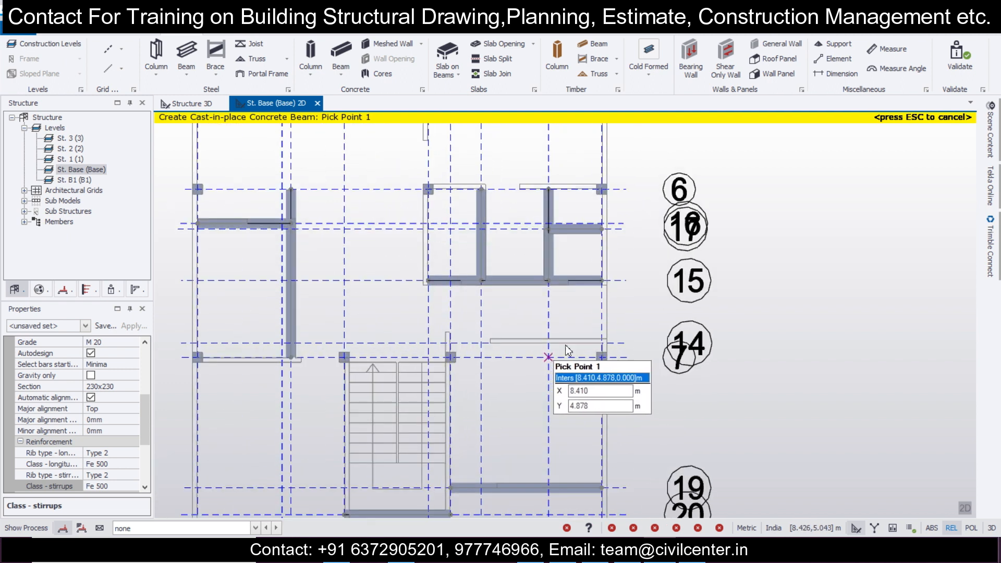
{"action": "left_click", "coordinate": [602, 344]}
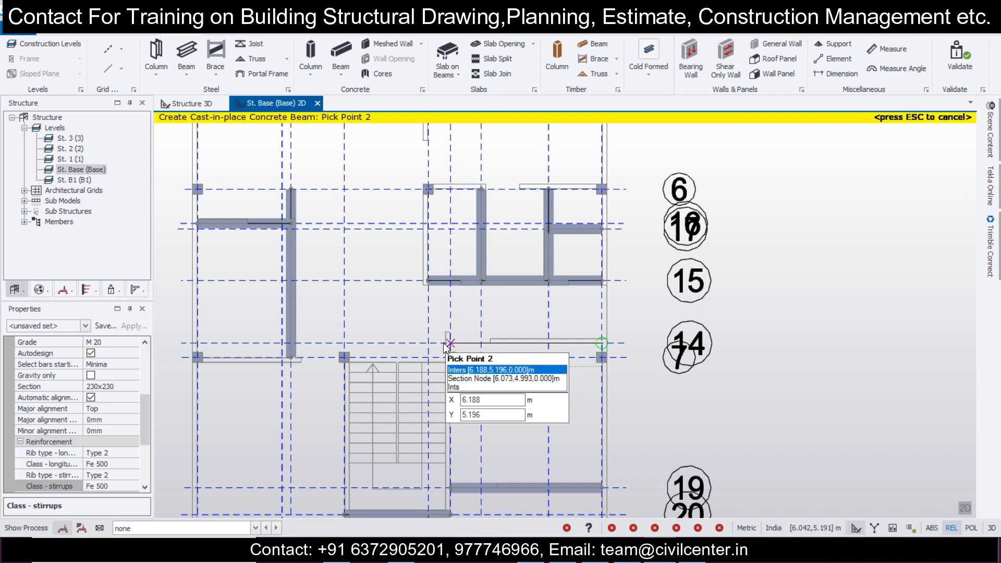
{"action": "left_click", "coordinate": [449, 343]}
- Check the whole base plan for walls still lacking beams, and end the beam command
{"action": "scroll", "coordinate": [458, 372], "scroll_direction": "down", "scroll_amount": 2}
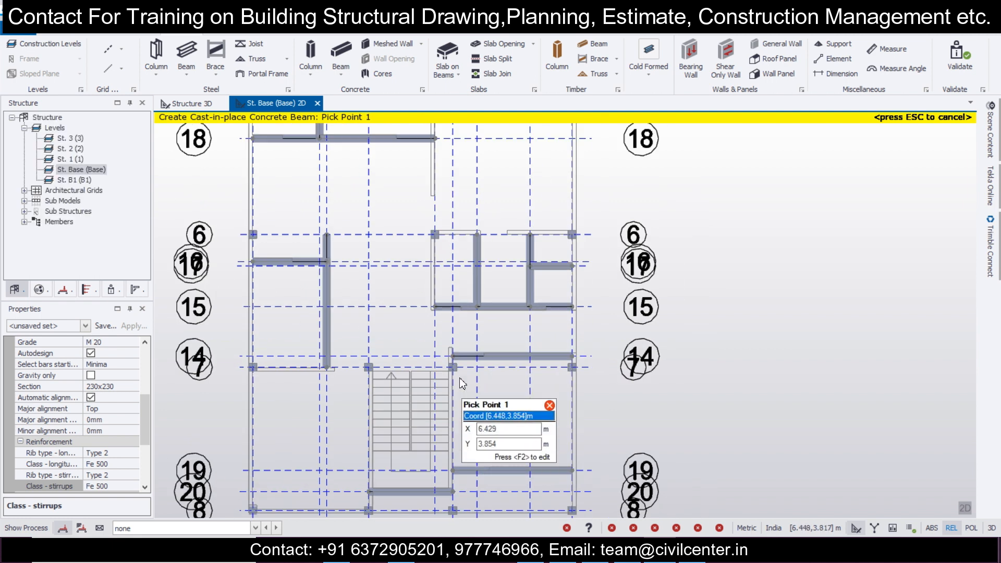
{"action": "middle_click_drag", "start_coordinate": [455, 370], "coordinate": [464, 425]}
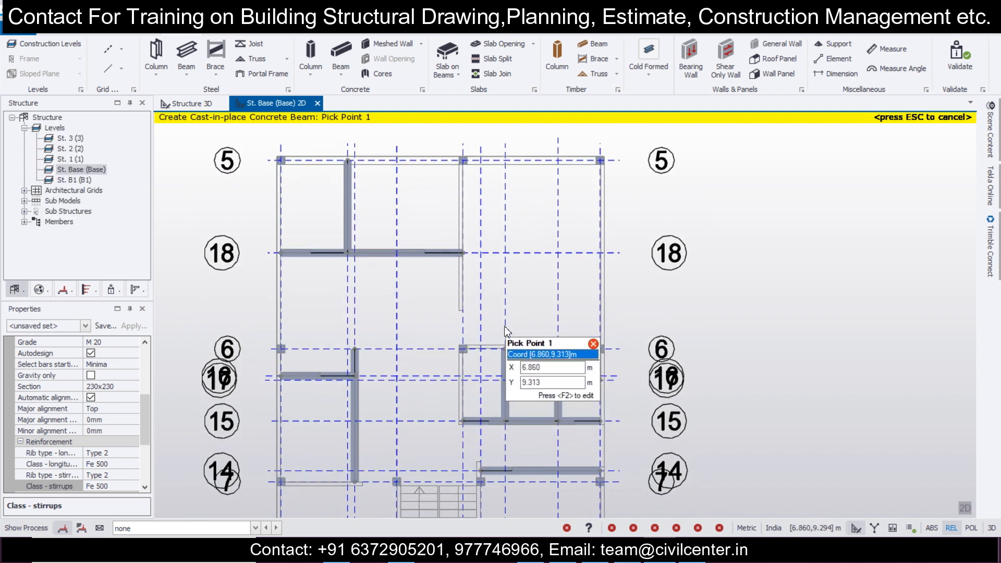
{"action": "middle_click_drag", "start_coordinate": [490, 318], "coordinate": [470, 326]}
{"action": "scroll", "coordinate": [459, 324], "scroll_direction": "down", "scroll_amount": 1}
{"action": "scroll", "coordinate": [430, 397], "scroll_direction": "down", "scroll_amount": 1}
{"action": "middle_click_drag", "start_coordinate": [423, 394], "coordinate": [373, 288]}
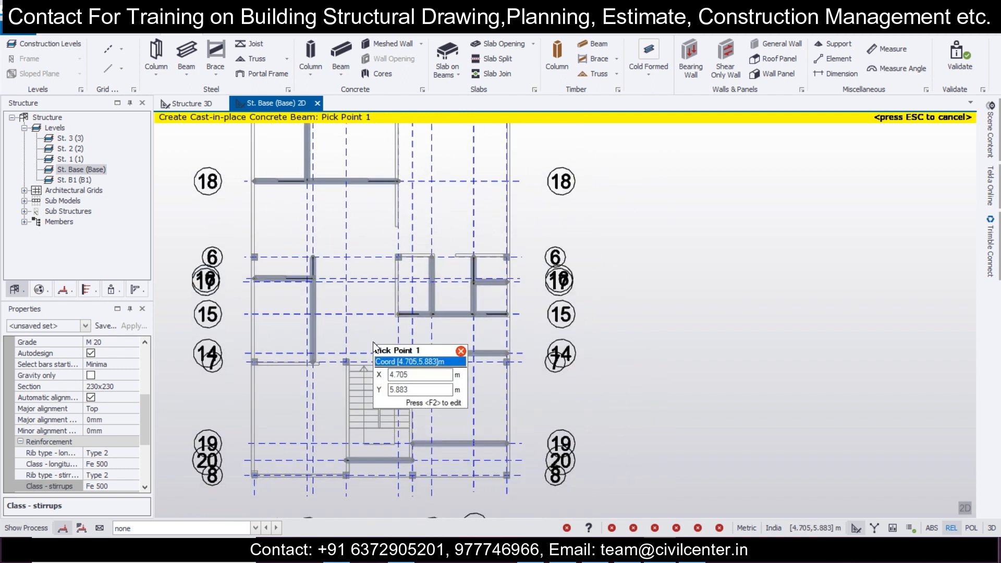
{"action": "middle_click_drag", "start_coordinate": [373, 358], "coordinate": [361, 296]}
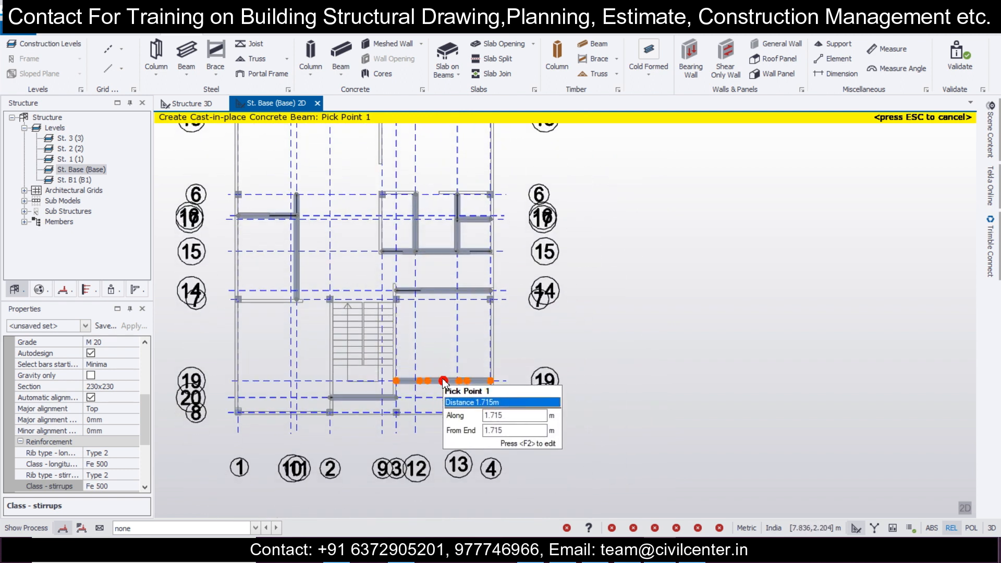
{"action": "scroll", "coordinate": [414, 427], "scroll_direction": "up", "scroll_amount": 2}
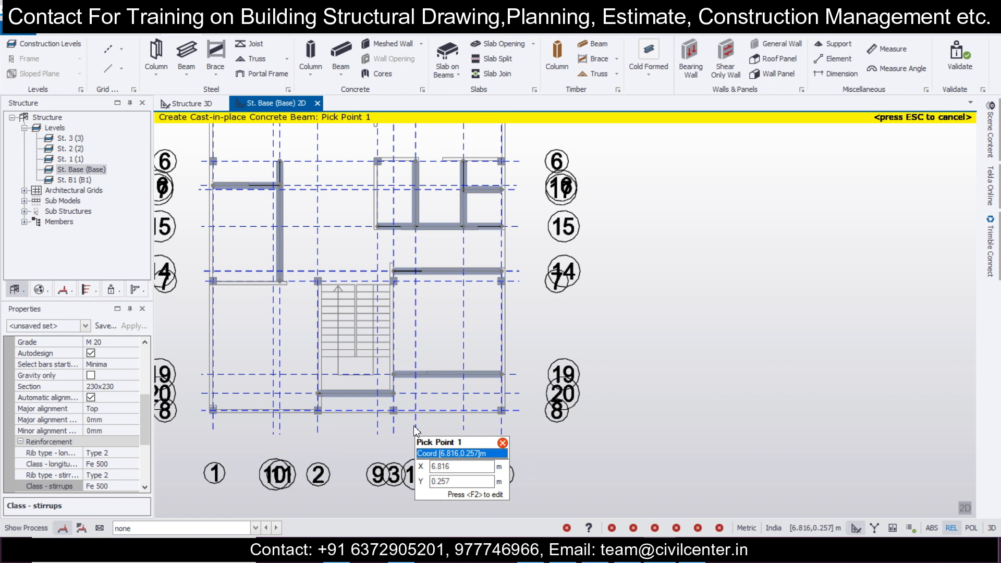
{"action": "scroll", "coordinate": [414, 426], "scroll_direction": "down", "scroll_amount": 2}
{"action": "middle_click_drag", "start_coordinate": [368, 344], "coordinate": [393, 427]}
{"action": "middle_click_drag", "start_coordinate": [360, 225], "coordinate": [381, 327]}
{"action": "middle_click_drag", "start_coordinate": [369, 368], "coordinate": [364, 310]}
{"action": "key", "text": "Escape"}
- Set the releases at both ends of the beam on grid line 10, between grid lines 5 and 18, to Pin
{"action": "scroll", "coordinate": [355, 251], "scroll_direction": "up", "scroll_amount": 4}
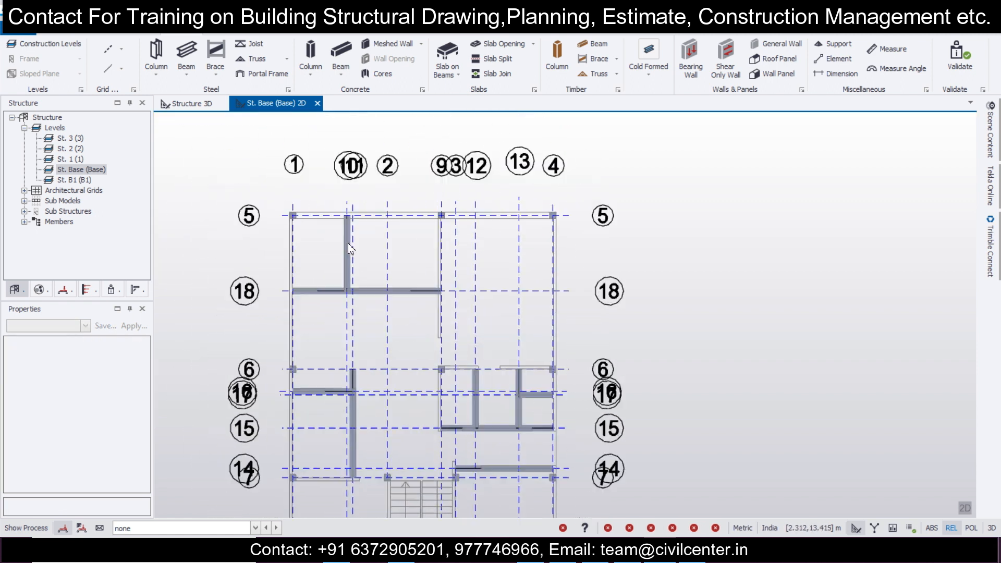
{"action": "left_click", "coordinate": [366, 264]}
{"action": "double_click", "coordinate": [365, 264]}
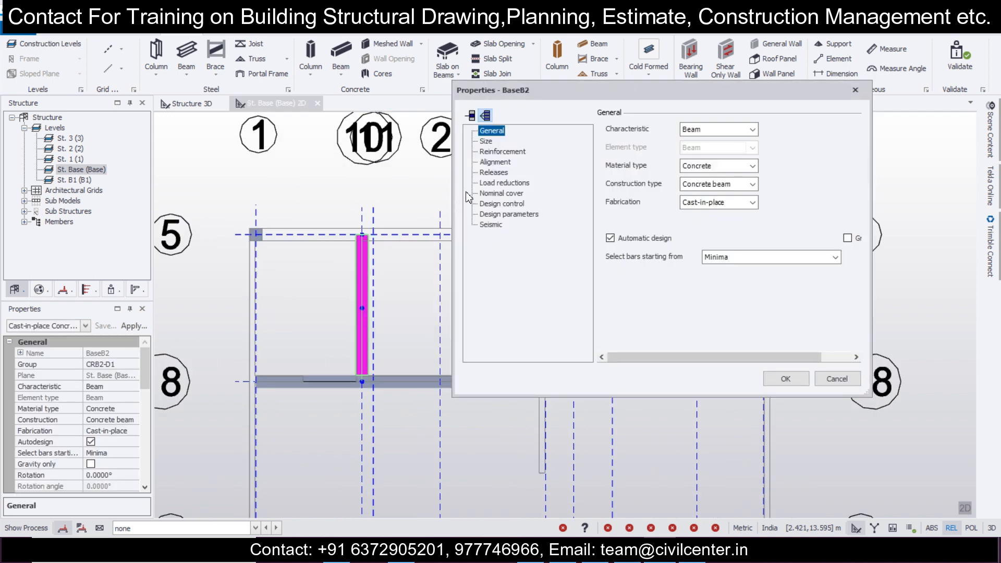
{"action": "left_click", "coordinate": [495, 173]}
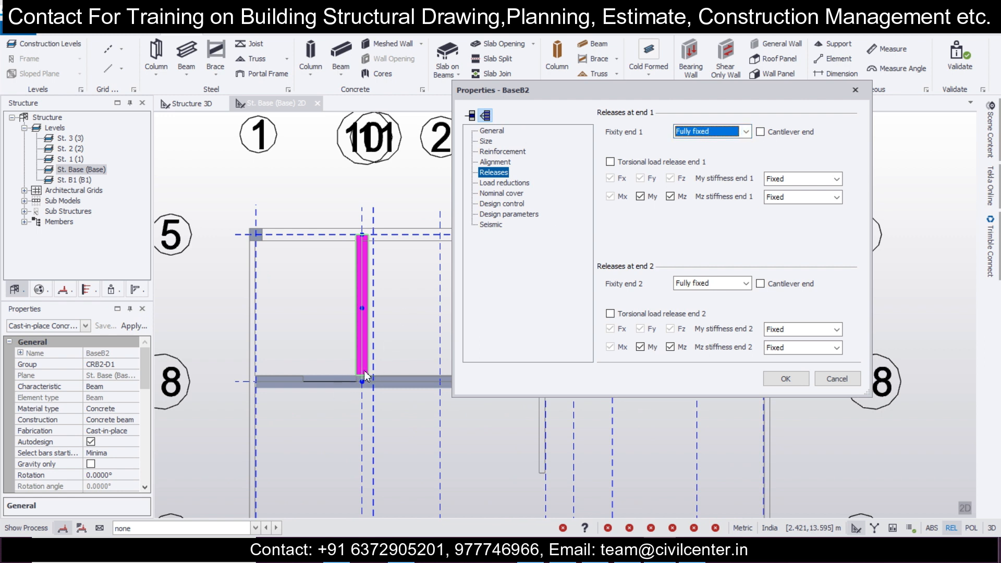
{"action": "left_click_drag", "start_coordinate": [591, 90], "coordinate": [763, 81]}
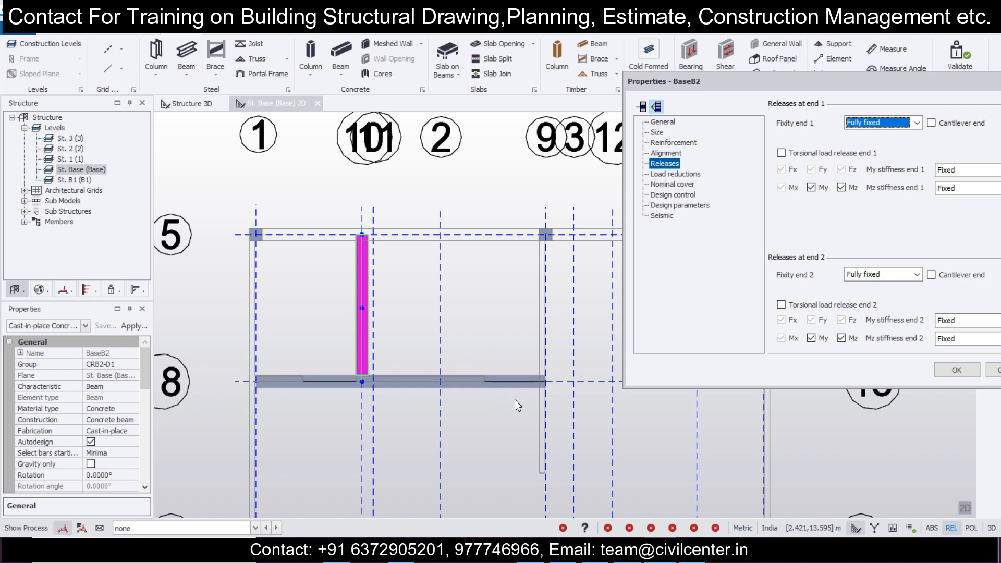
{"action": "left_click_drag", "start_coordinate": [773, 92], "coordinate": [607, 127]}
{"action": "left_click", "coordinate": [701, 170]}
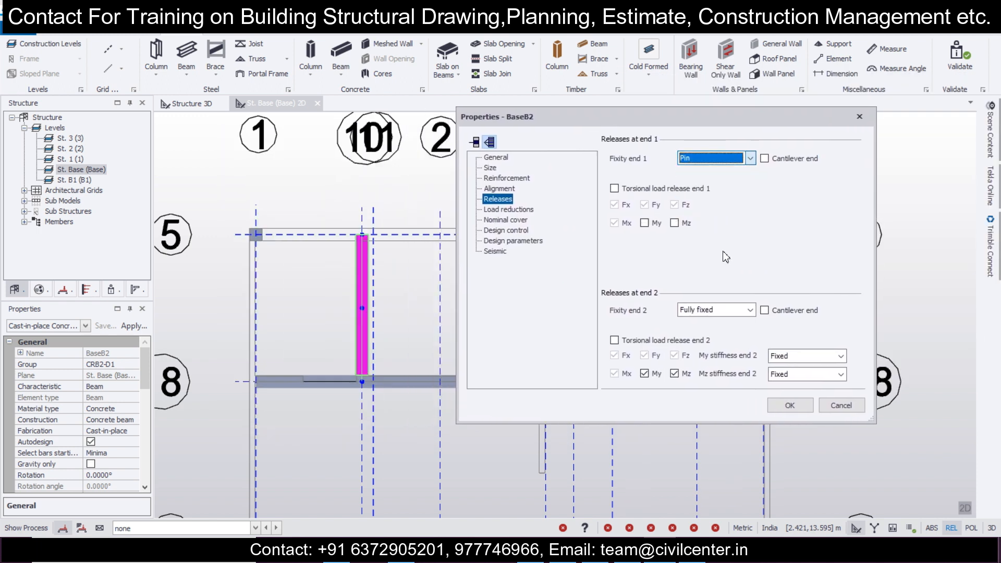
{"action": "left_click", "coordinate": [723, 324]}
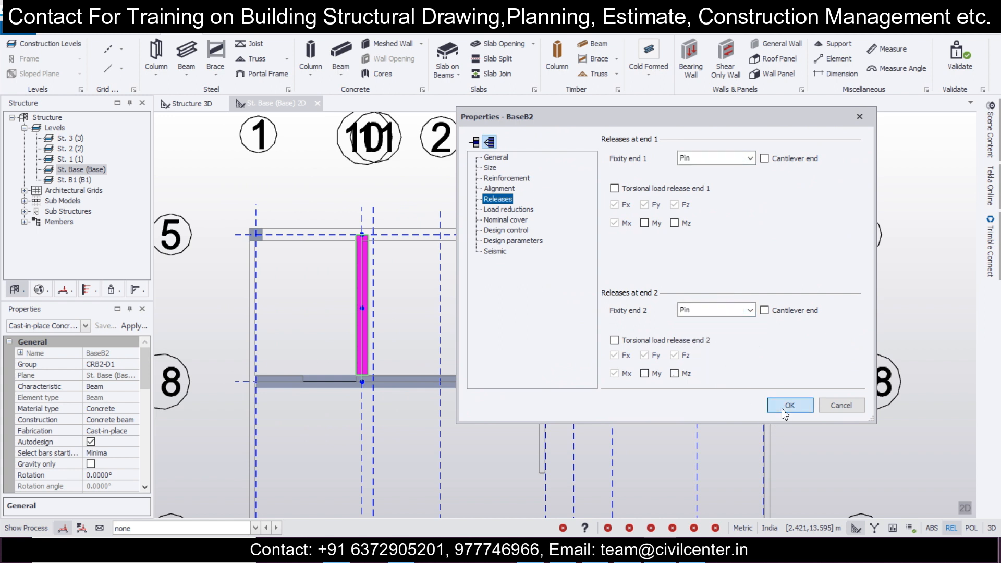
{"action": "left_click", "coordinate": [787, 406]}
- Set the releases at both ends of the beam along grid line 18 to Pin
{"action": "double_click", "coordinate": [318, 388]}
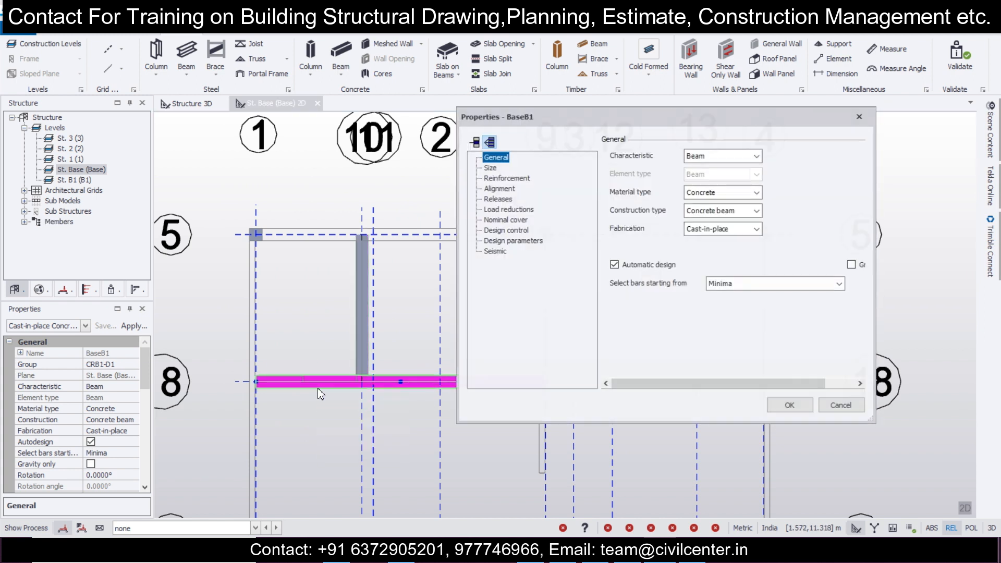
{"action": "left_click", "coordinate": [501, 200]}
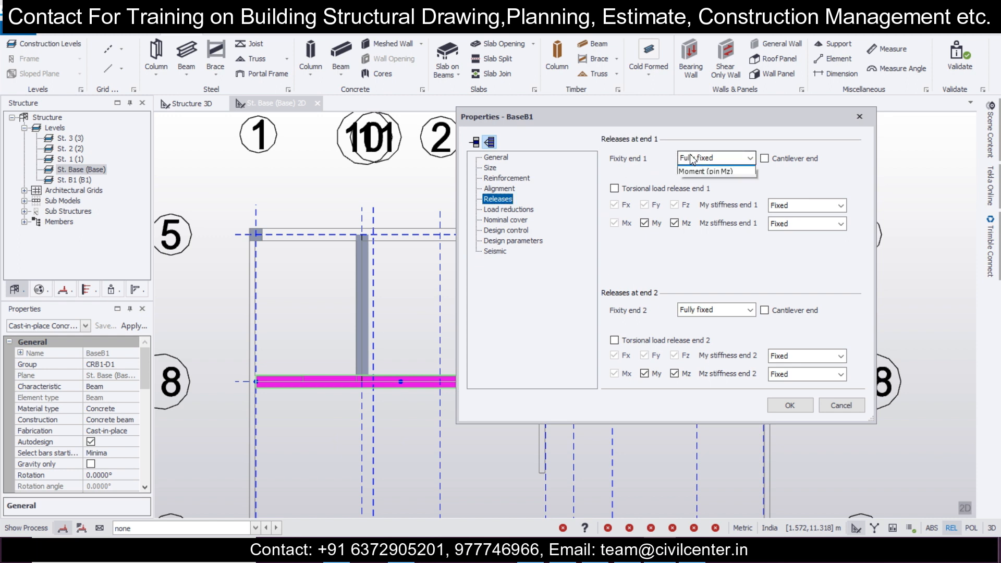
{"action": "left_click", "coordinate": [703, 172]}
{"action": "left_click", "coordinate": [722, 324]}
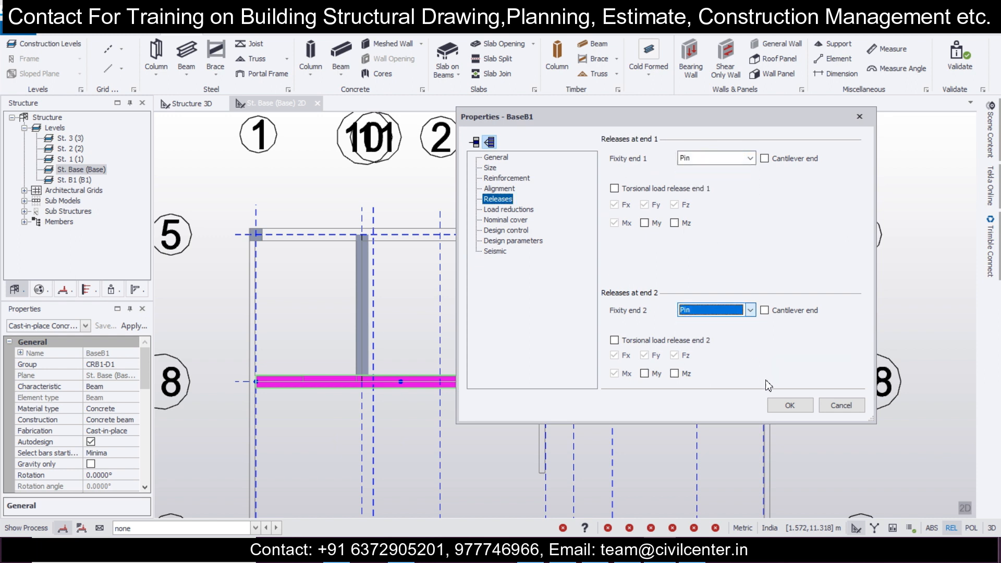
{"action": "left_click", "coordinate": [778, 401]}
- Set the fixity to Pin at both ends of the short beam along grid line 16, running from grid line 1 to 11
{"action": "scroll", "coordinate": [546, 361], "scroll_direction": "down", "scroll_amount": 2}
{"action": "middle_click_drag", "start_coordinate": [531, 377], "coordinate": [441, 173]}
{"action": "middle_click_drag", "start_coordinate": [316, 306], "coordinate": [363, 255]}
{"action": "scroll", "coordinate": [363, 261], "scroll_direction": "up", "scroll_amount": 2}
{"action": "double_click", "coordinate": [315, 291]}
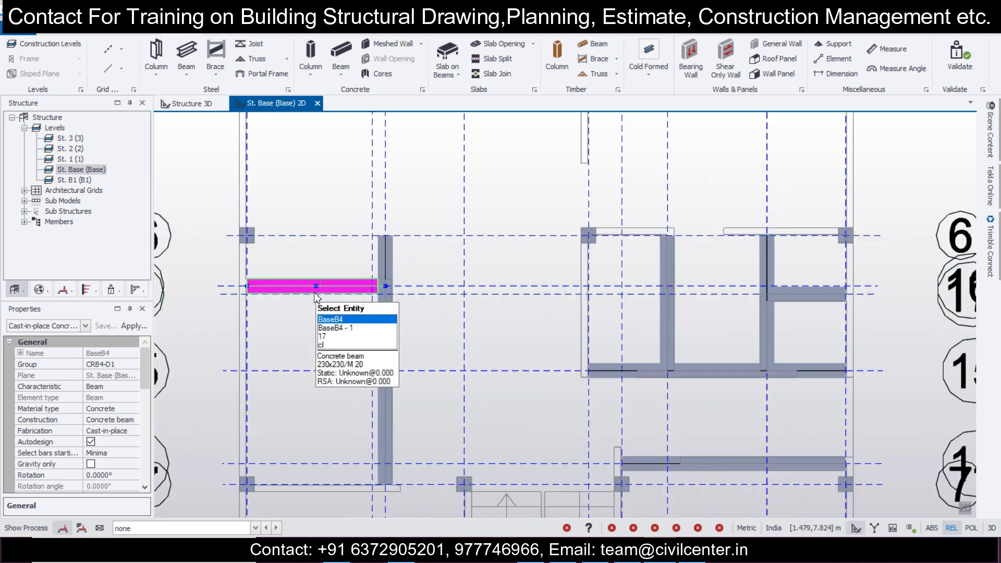
{"action": "left_click", "coordinate": [499, 199]}
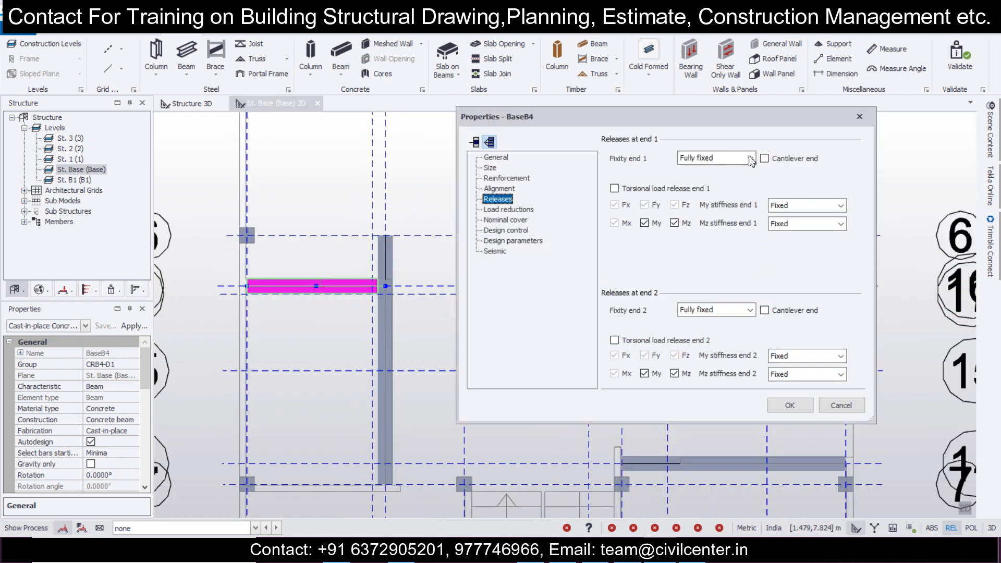
{"action": "left_click", "coordinate": [742, 172]}
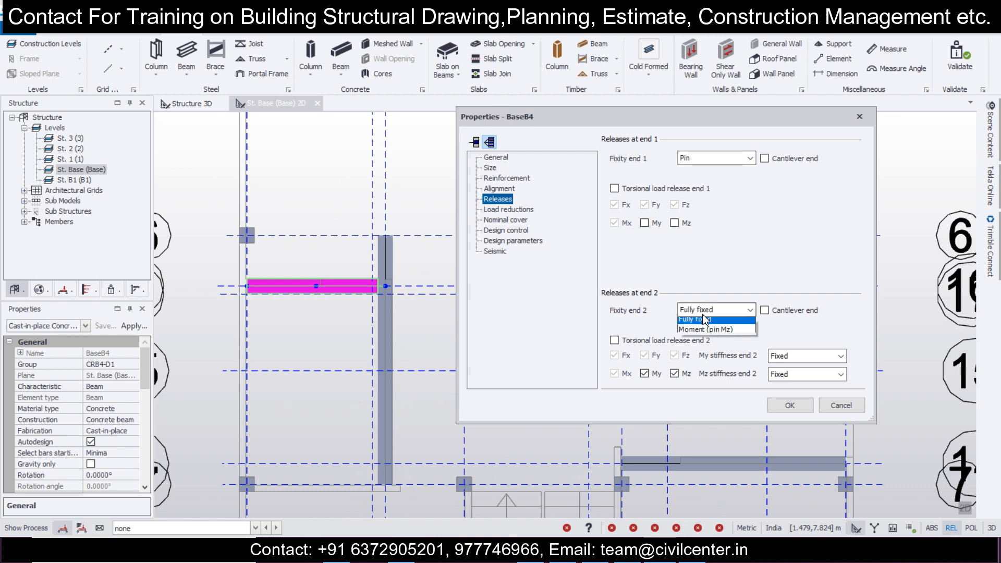
{"action": "left_click", "coordinate": [705, 324]}
{"action": "left_click", "coordinate": [789, 406]}
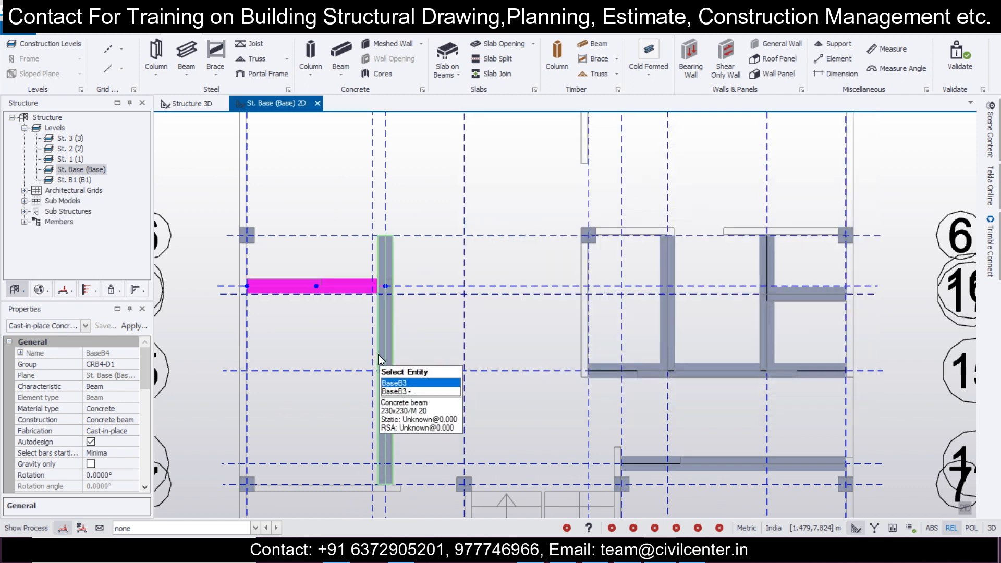
- Set both end releases of the beam on grid line 11, between grid lines 6 and 7, to Pin
{"action": "double_click", "coordinate": [385, 347]}
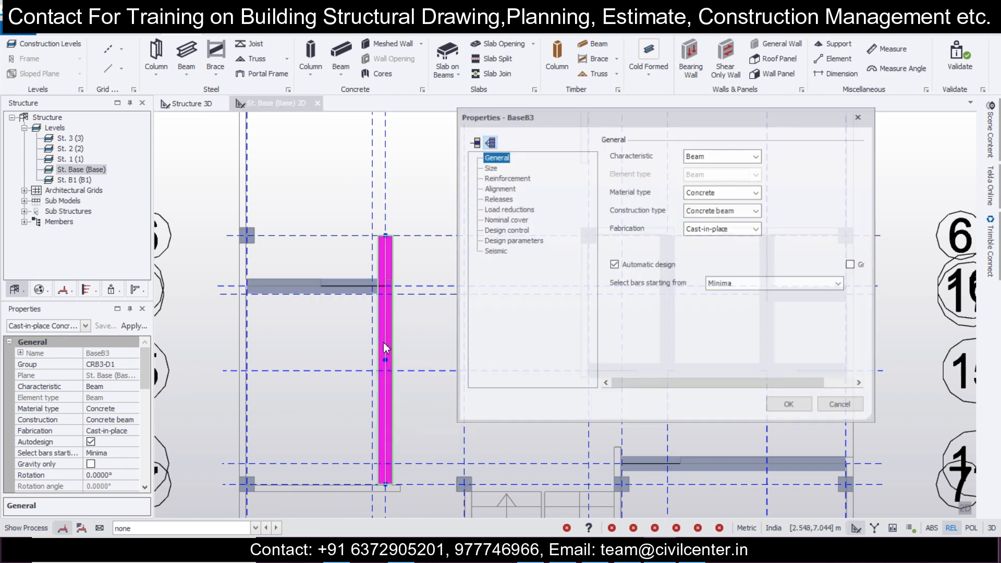
{"action": "left_click", "coordinate": [509, 200]}
{"action": "left_click", "coordinate": [699, 171]}
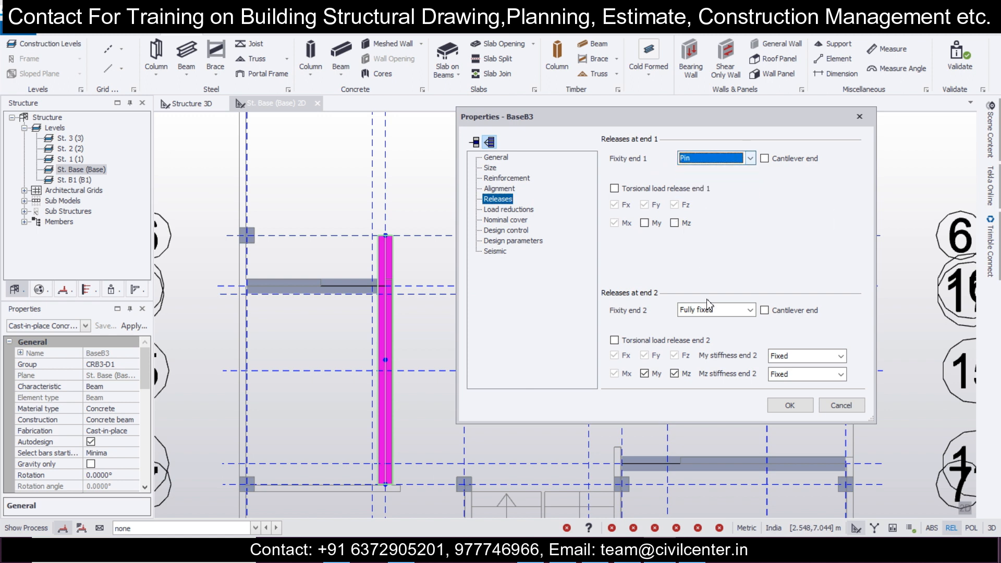
{"action": "left_click", "coordinate": [710, 324]}
{"action": "left_click", "coordinate": [790, 405]}
- Set the fixity to Pin at both ends of the short beam on grid line 17, between grid lines 13 and 4
{"action": "middle_click_drag", "start_coordinate": [724, 337], "coordinate": [624, 271]}
{"action": "scroll", "coordinate": [358, 269], "scroll_direction": "up", "scroll_amount": 1}
{"action": "left_click", "coordinate": [625, 272]}
{"action": "double_click", "coordinate": [625, 271]}
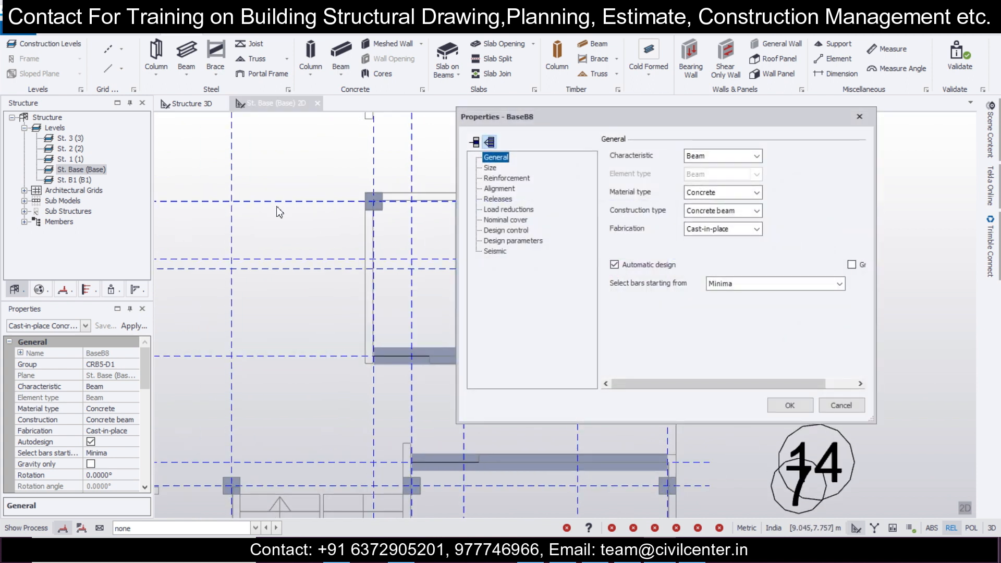
{"action": "left_click", "coordinate": [497, 199]}
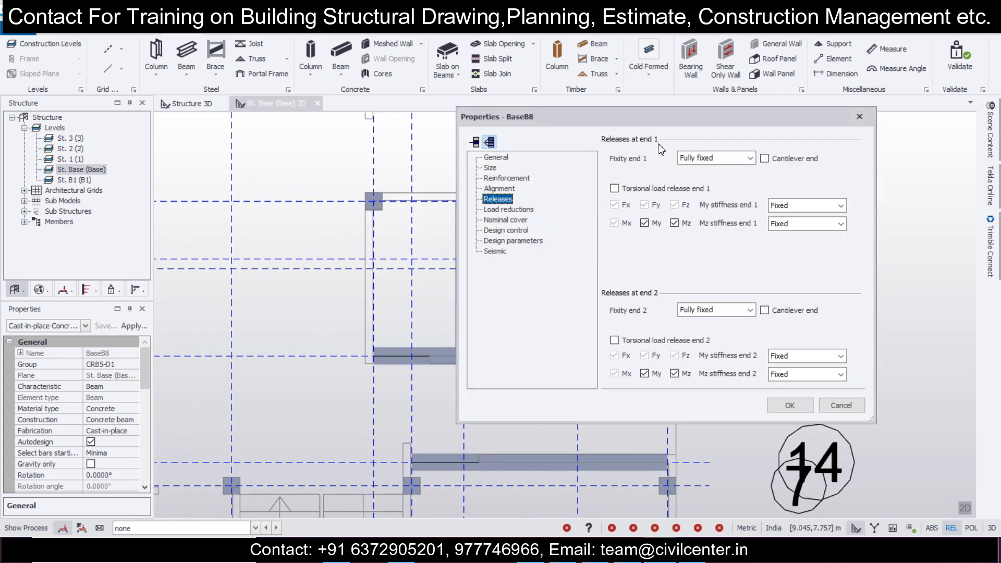
{"action": "left_click", "coordinate": [702, 172]}
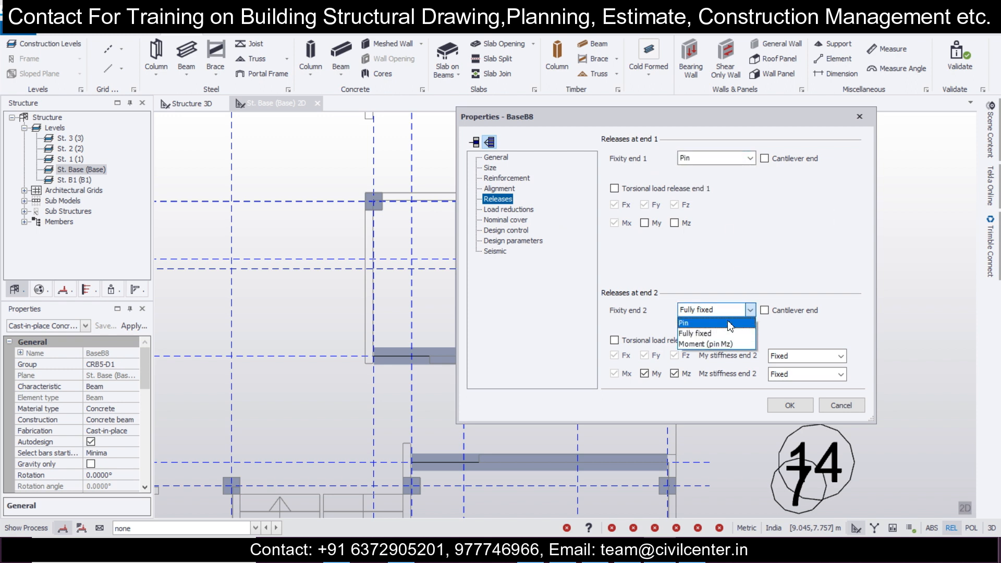
{"action": "left_click", "coordinate": [729, 324]}
{"action": "left_click", "coordinate": [790, 406]}
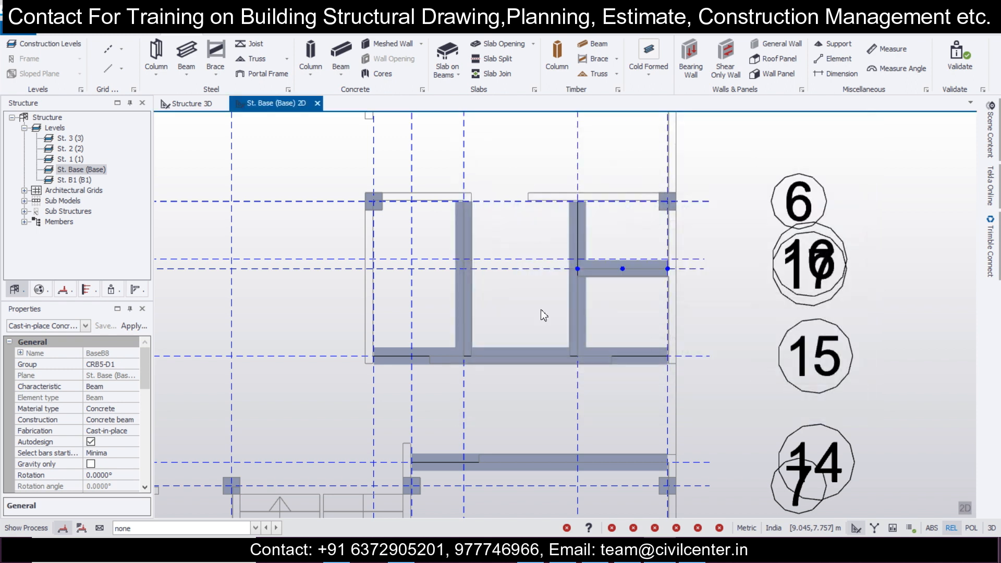
- Set both end releases of the beam on grid line 13, between grid lines 6 and 15, to Pin
{"action": "double_click", "coordinate": [580, 302]}
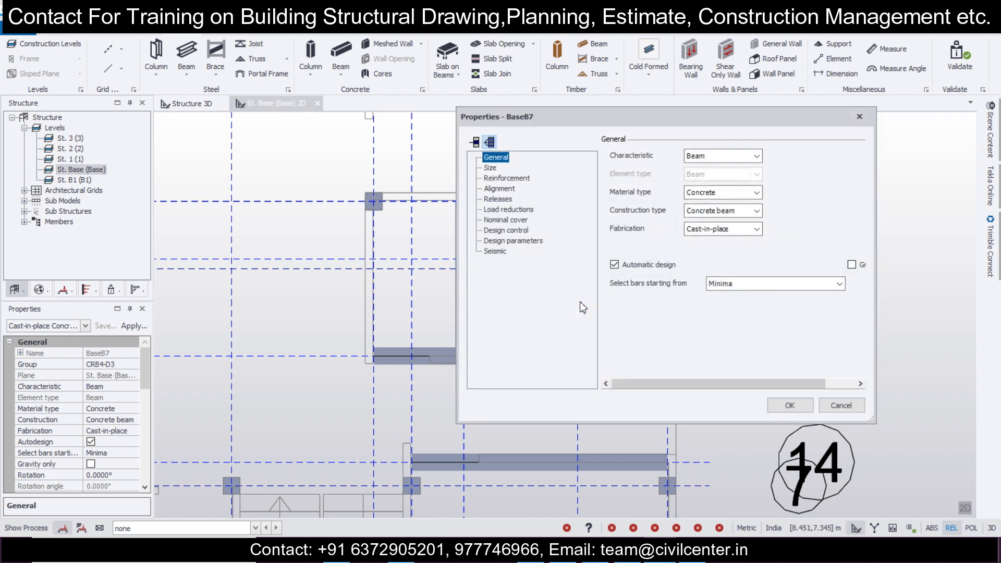
{"action": "left_click", "coordinate": [497, 199]}
{"action": "left_click", "coordinate": [715, 174]}
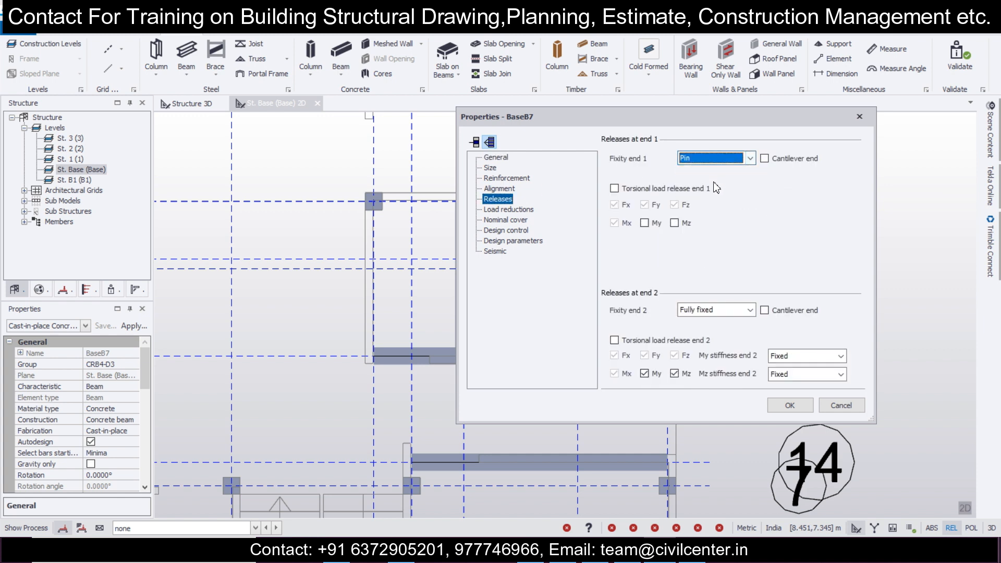
{"action": "left_click", "coordinate": [729, 324]}
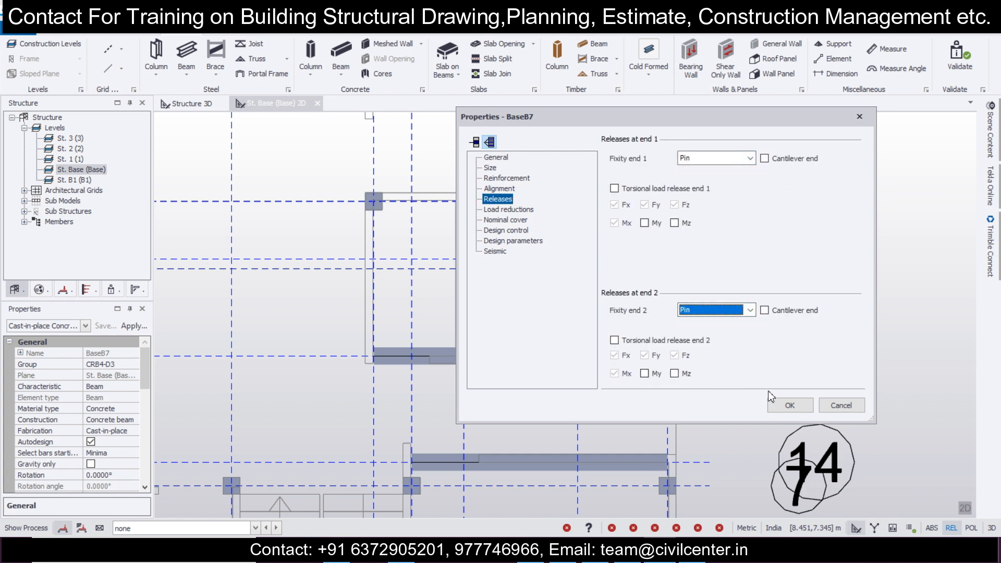
{"action": "left_click", "coordinate": [790, 406]}
- Set both end releases of the beam on grid line 12, between grid lines 6 and 15, to Pin
{"action": "double_click", "coordinate": [461, 316]}
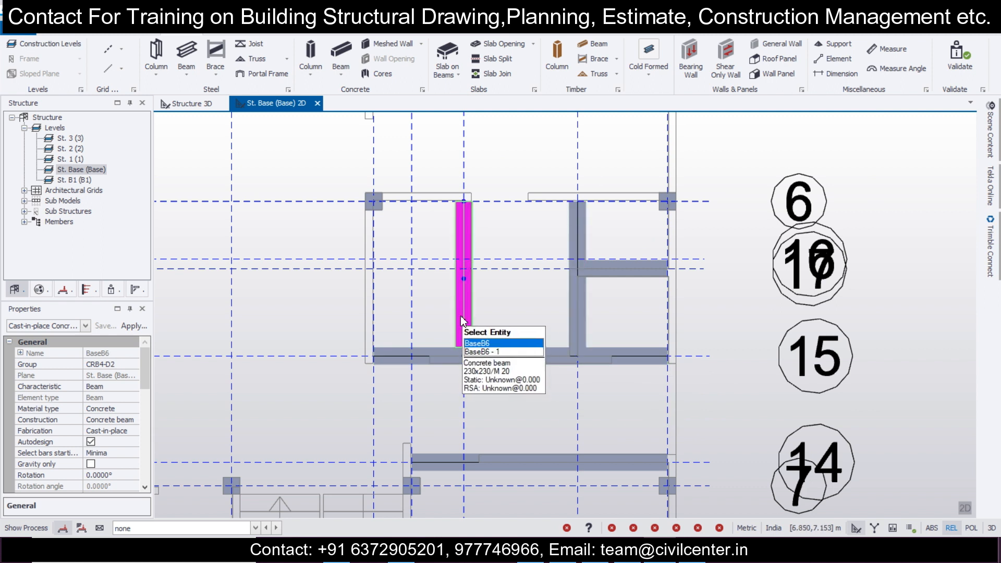
{"action": "left_click", "coordinate": [531, 199]}
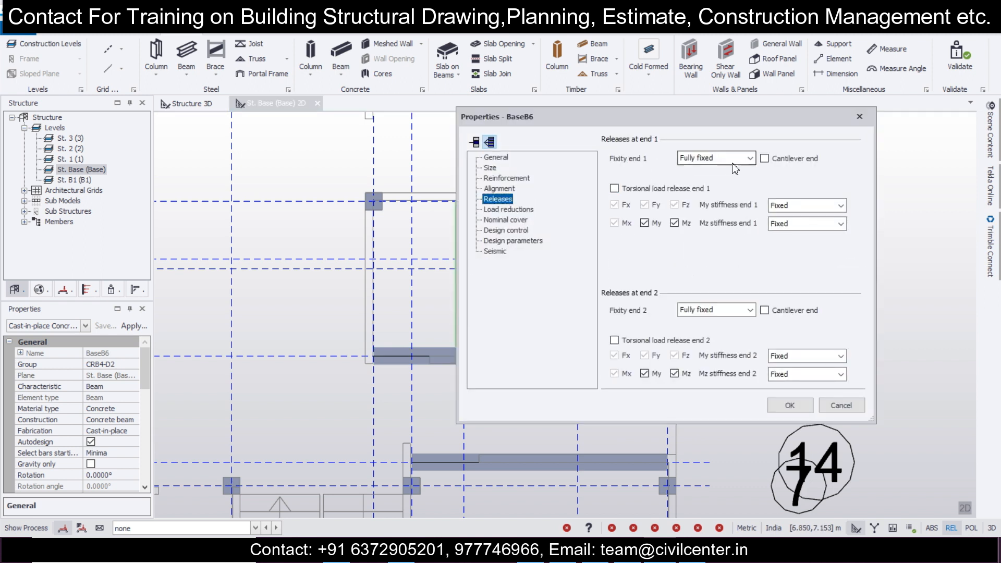
{"action": "key", "text": "Up"}
{"action": "key", "text": "Return"}
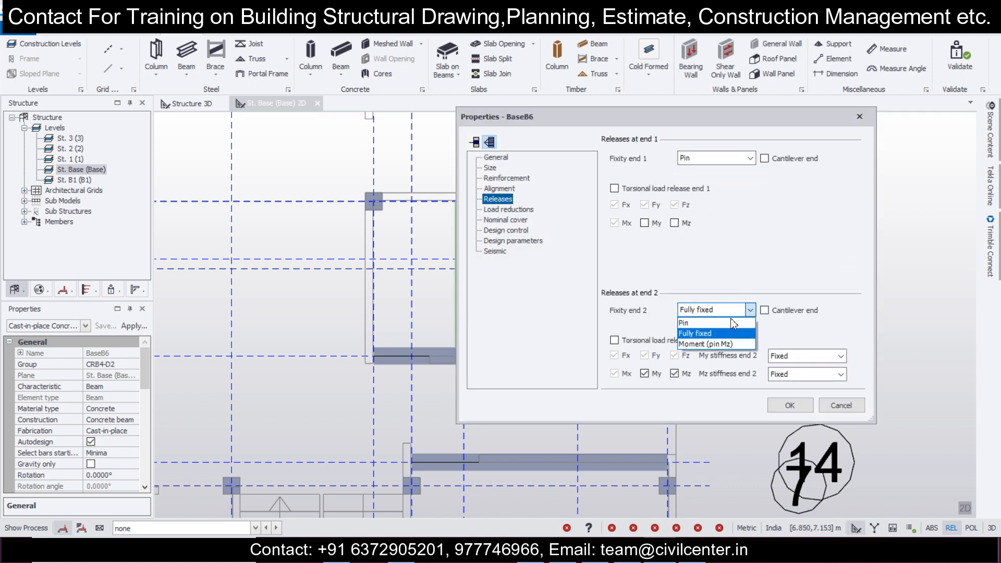
{"action": "left_click", "coordinate": [733, 324]}
{"action": "left_click", "coordinate": [790, 406]}
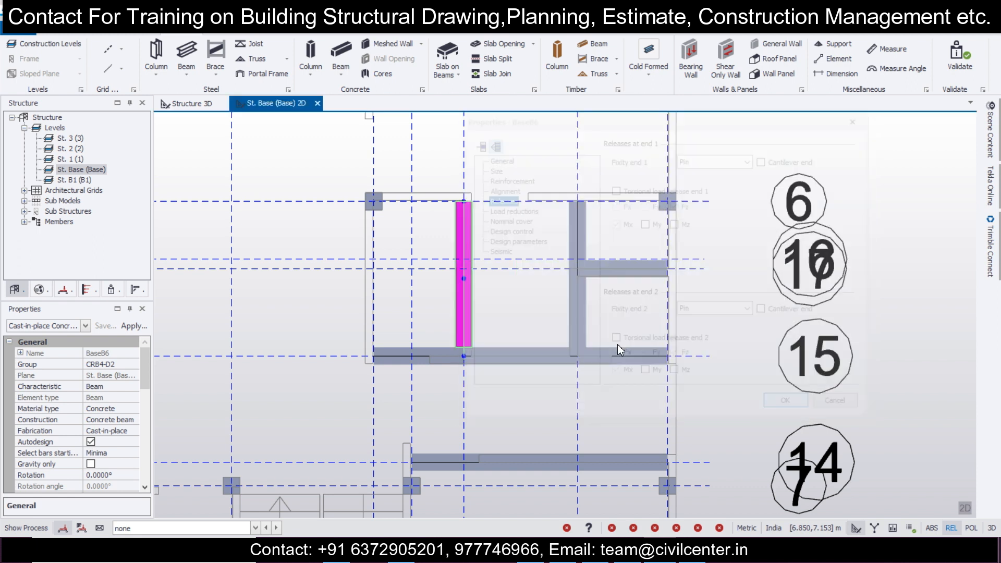
- Set the fixity to Pin at both ends of the beam along grid line 15, between grid lines 9 and 4
{"action": "double_click", "coordinate": [515, 359]}
{"action": "left_click", "coordinate": [493, 199]}
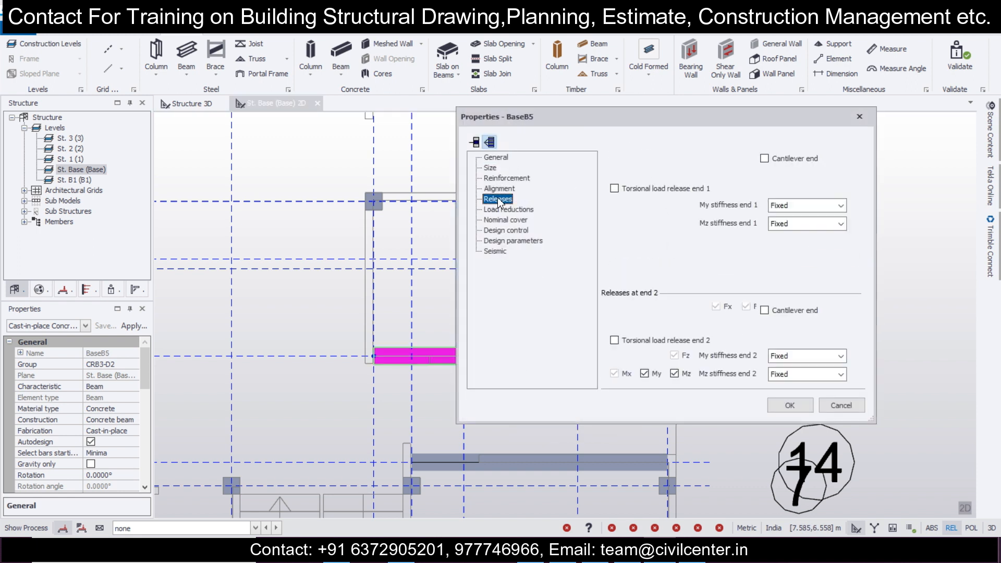
{"action": "left_click", "coordinate": [715, 171]}
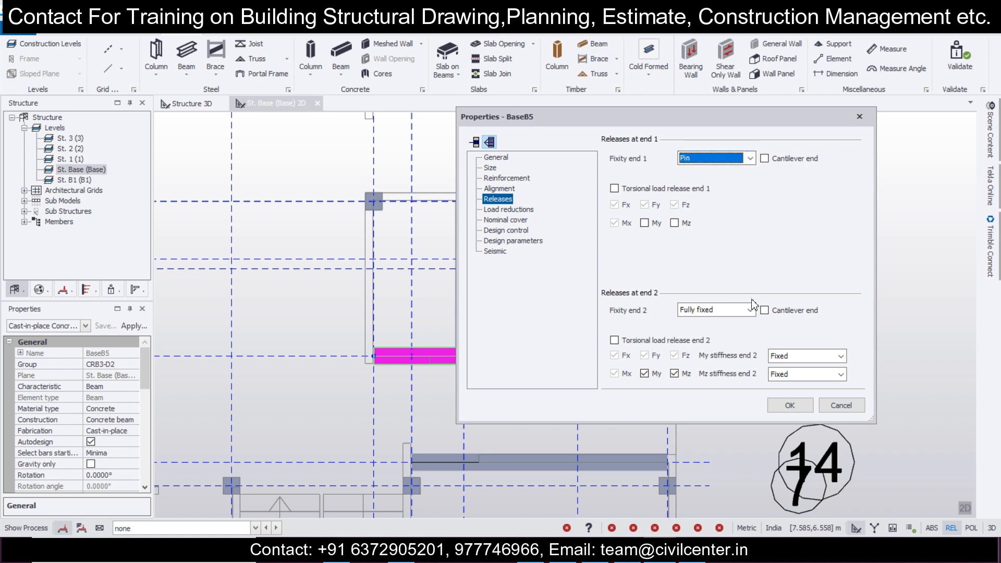
{"action": "left_click", "coordinate": [737, 323]}
{"action": "left_click", "coordinate": [782, 401]}
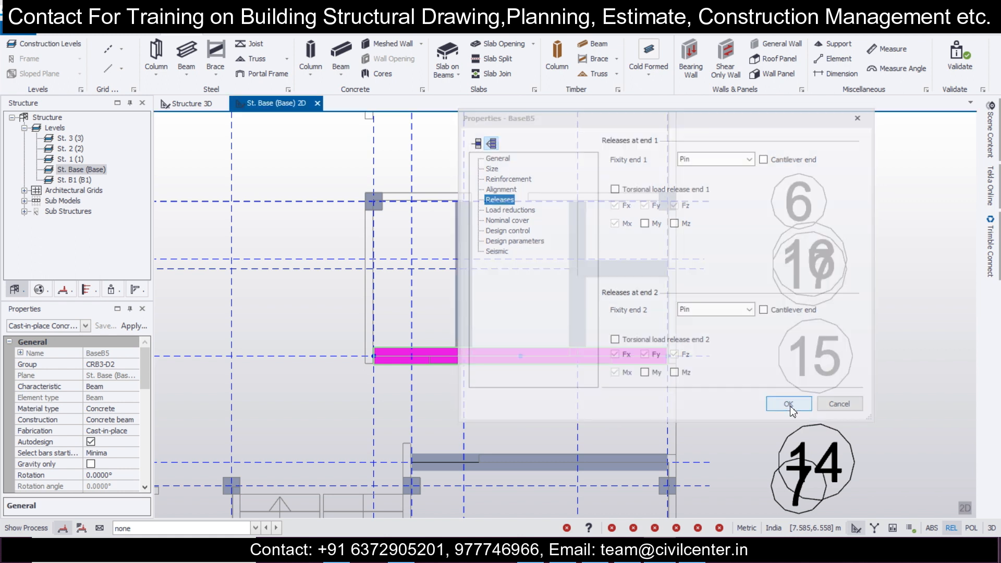
- Set the fixity to Pin at both ends of the beam along grid line 14, between grid lines 3 and 4
{"action": "scroll", "coordinate": [568, 360], "scroll_direction": "down", "scroll_amount": 2}
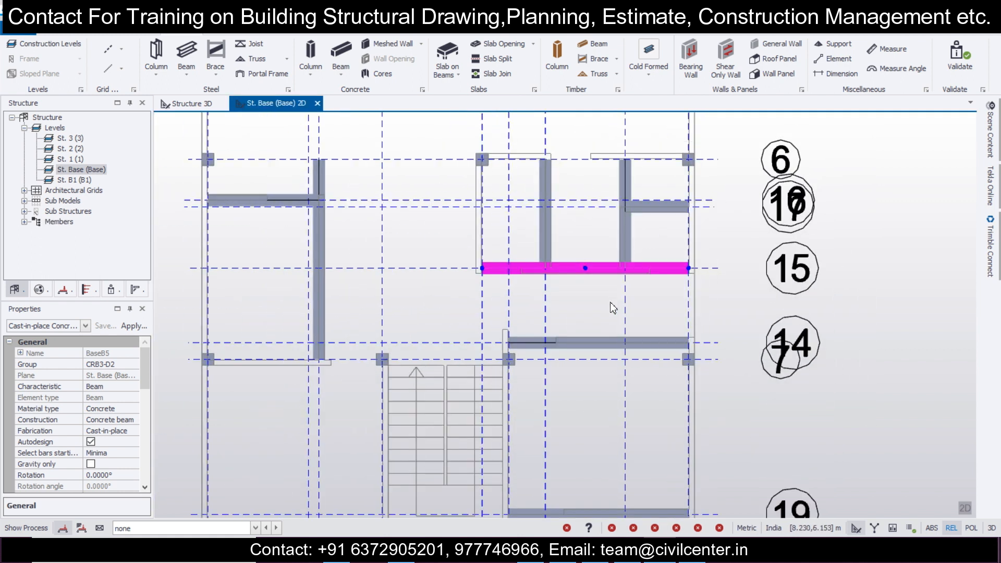
{"action": "scroll", "coordinate": [597, 333], "scroll_direction": "up", "scroll_amount": 1}
{"action": "left_click", "coordinate": [596, 347]}
{"action": "double_click", "coordinate": [596, 347]}
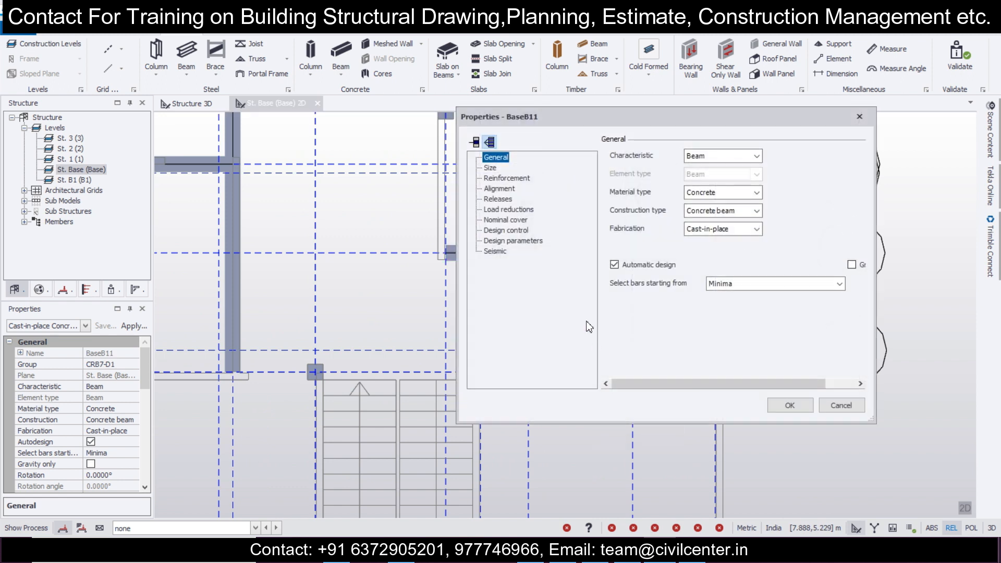
{"action": "left_click", "coordinate": [499, 199]}
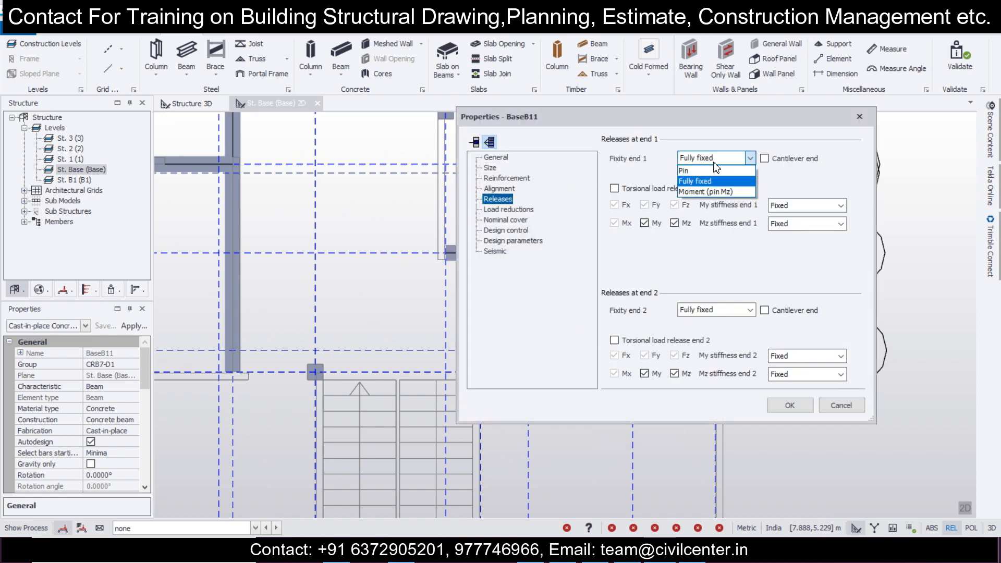
{"action": "left_click", "coordinate": [717, 169]}
{"action": "left_click", "coordinate": [734, 324]}
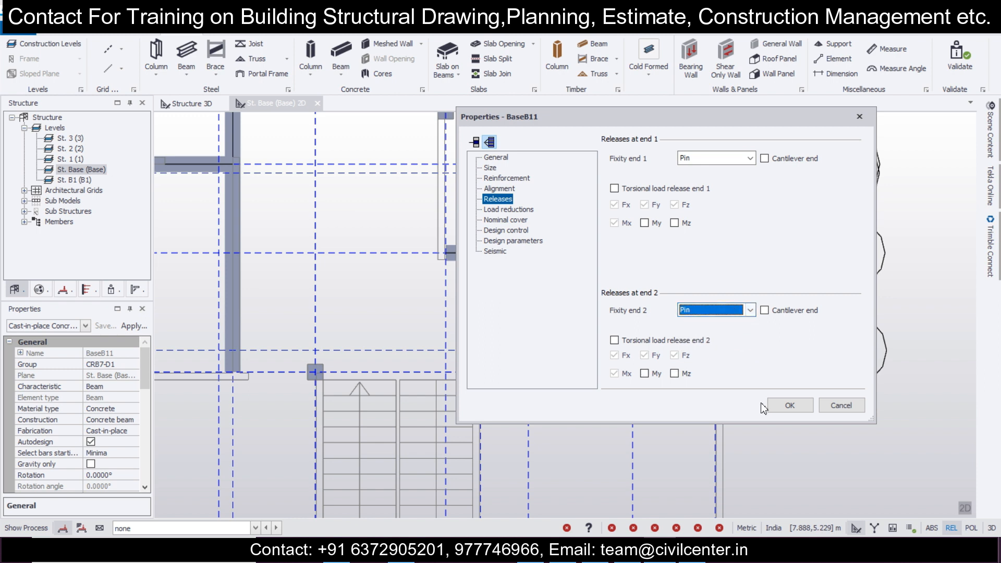
{"action": "left_click", "coordinate": [774, 409]}
- Set the fixity to Pin at both ends of the beam along grid line 19, between grid lines 3 and 4
{"action": "scroll", "coordinate": [596, 285], "scroll_direction": "down", "scroll_amount": 4}
{"action": "middle_click_drag", "start_coordinate": [592, 361], "coordinate": [541, 187]}
{"action": "scroll", "coordinate": [533, 301], "scroll_direction": "up", "scroll_amount": 3}
{"action": "double_click", "coordinate": [531, 317]}
{"action": "left_click", "coordinate": [492, 199]}
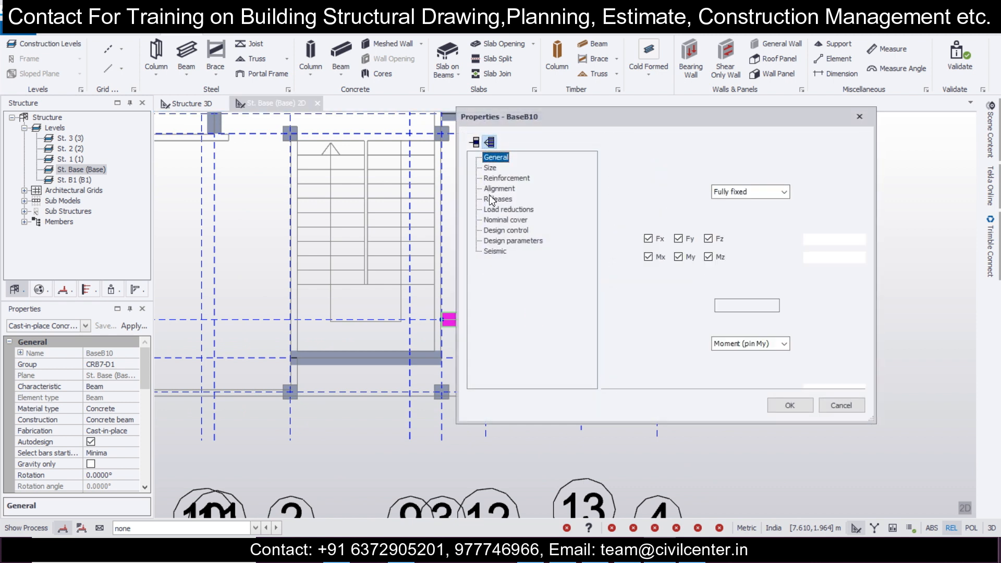
{"action": "left_click", "coordinate": [700, 171]}
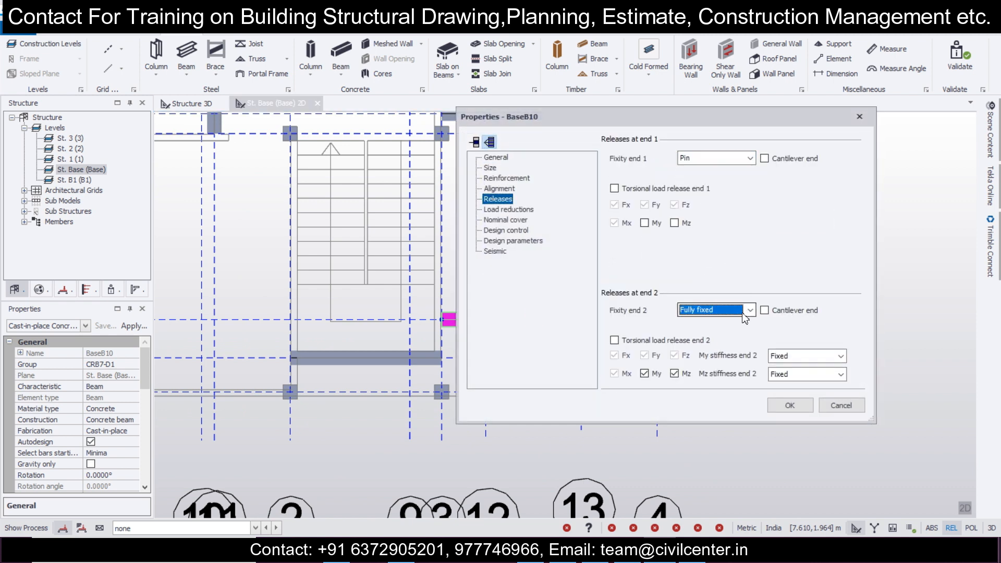
{"action": "left_click", "coordinate": [726, 324]}
{"action": "left_click", "coordinate": [790, 406]}
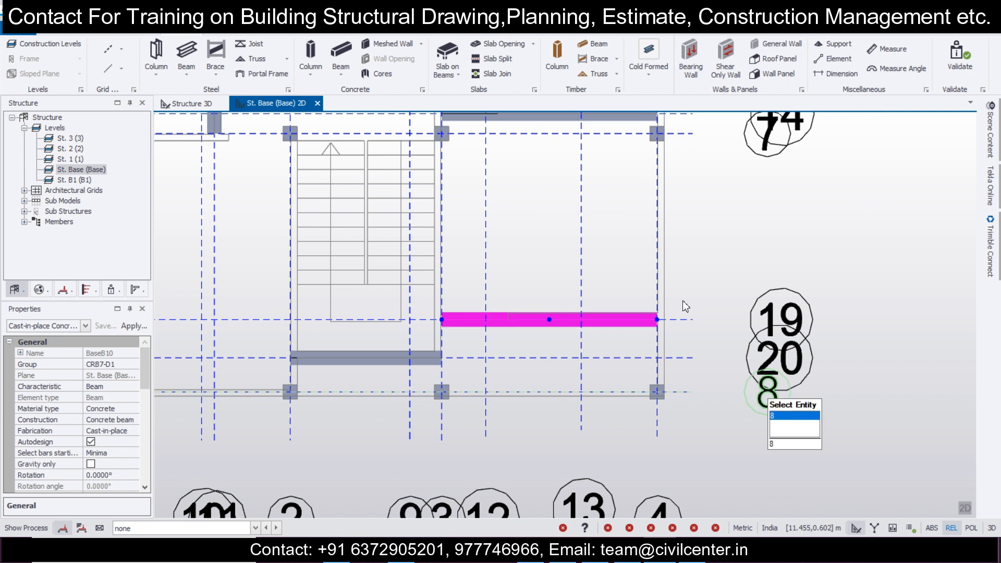
- Set the fixity to Pin at both ends of the beam along grid line 20, between grid lines 2 and 3
{"action": "scroll", "coordinate": [639, 264], "scroll_direction": "down", "scroll_amount": 2}
{"action": "mouse_move", "coordinate": [582, 201]}
{"action": "middle_mouse_down"}
{"action": "mouse_move", "coordinate": [598, 303]}
{"action": "mouse_move", "coordinate": [586, 199]}
{"action": "middle_mouse_up"}
{"action": "scroll", "coordinate": [598, 302], "scroll_direction": "down", "scroll_amount": 2}
{"action": "scroll", "coordinate": [564, 249], "scroll_direction": "up", "scroll_amount": 1}
{"action": "scroll", "coordinate": [521, 316], "scroll_direction": "up", "scroll_amount": 2}
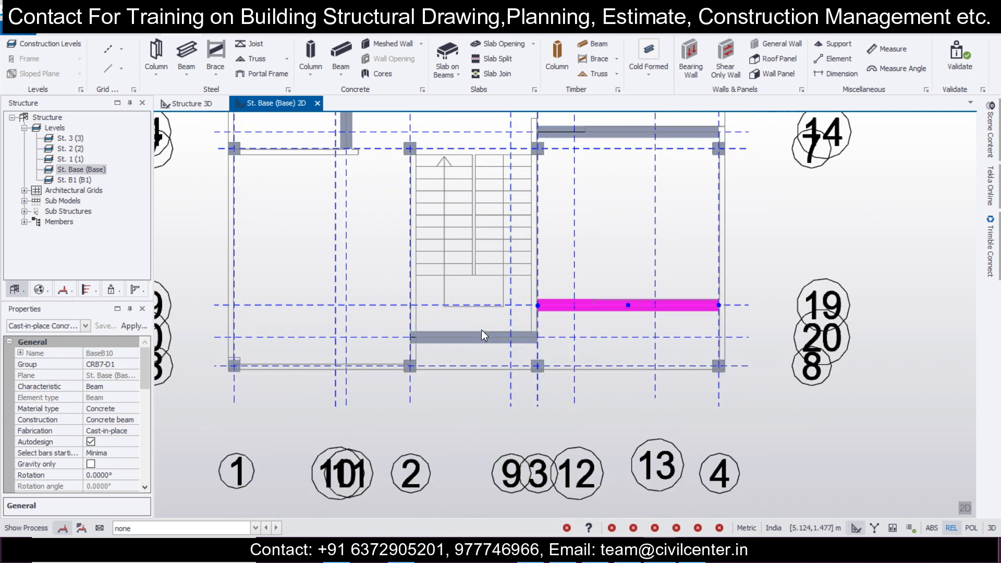
{"action": "left_click", "coordinate": [481, 333]}
{"action": "double_click", "coordinate": [482, 332]}
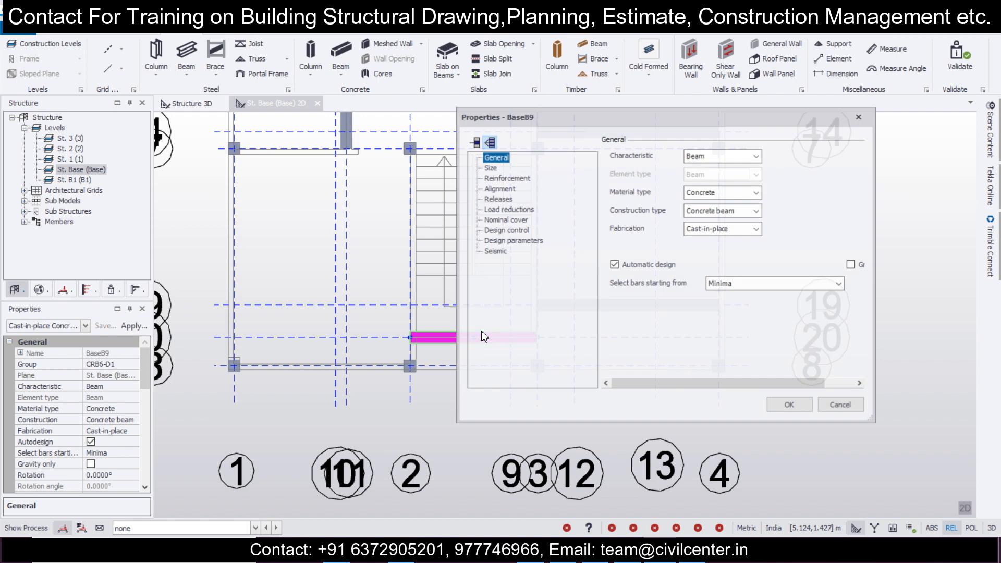
{"action": "left_click", "coordinate": [497, 199]}
{"action": "left_click", "coordinate": [703, 171]}
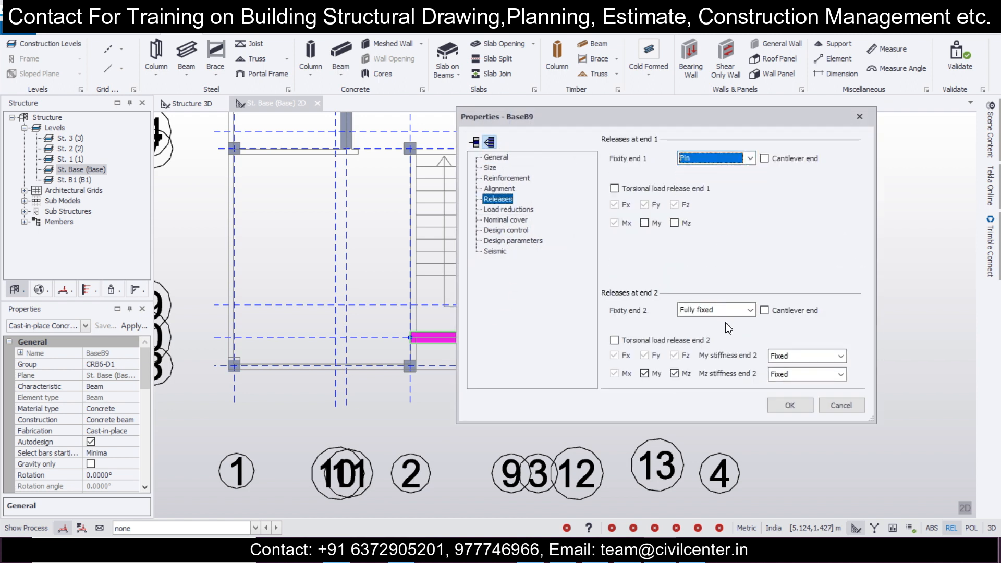
{"action": "left_click", "coordinate": [715, 323]}
{"action": "left_click", "coordinate": [789, 405]}
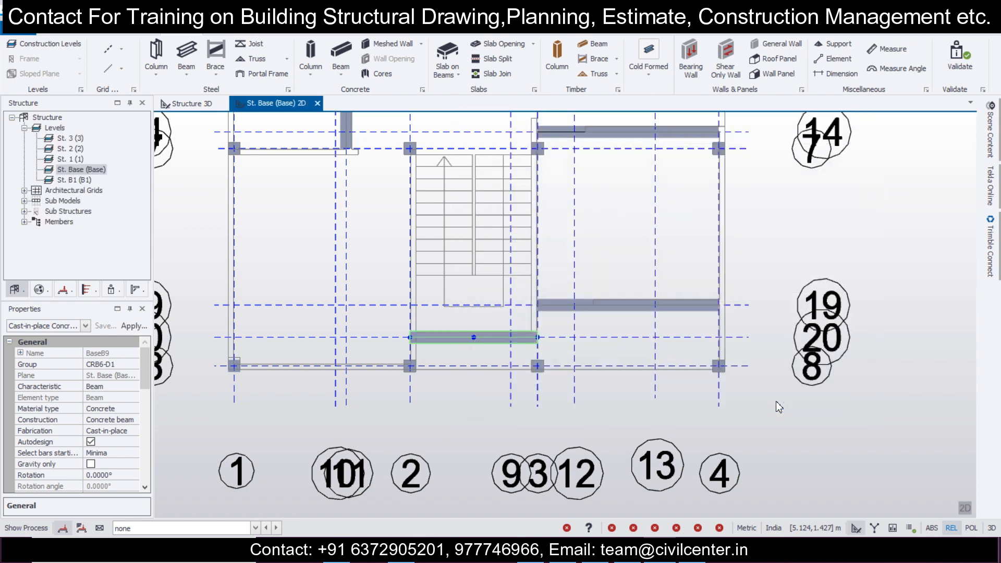
- Start a new concrete beam and set its longitudinal and stirrup reinforcement classes to Fe 500
{"action": "scroll", "coordinate": [600, 280], "scroll_direction": "down", "scroll_amount": 3}
{"action": "scroll", "coordinate": [496, 322], "scroll_direction": "up", "scroll_amount": 2}
{"action": "scroll", "coordinate": [467, 211], "scroll_direction": "down", "scroll_amount": 2}
{"action": "middle_click_drag", "start_coordinate": [462, 171], "coordinate": [445, 222]}
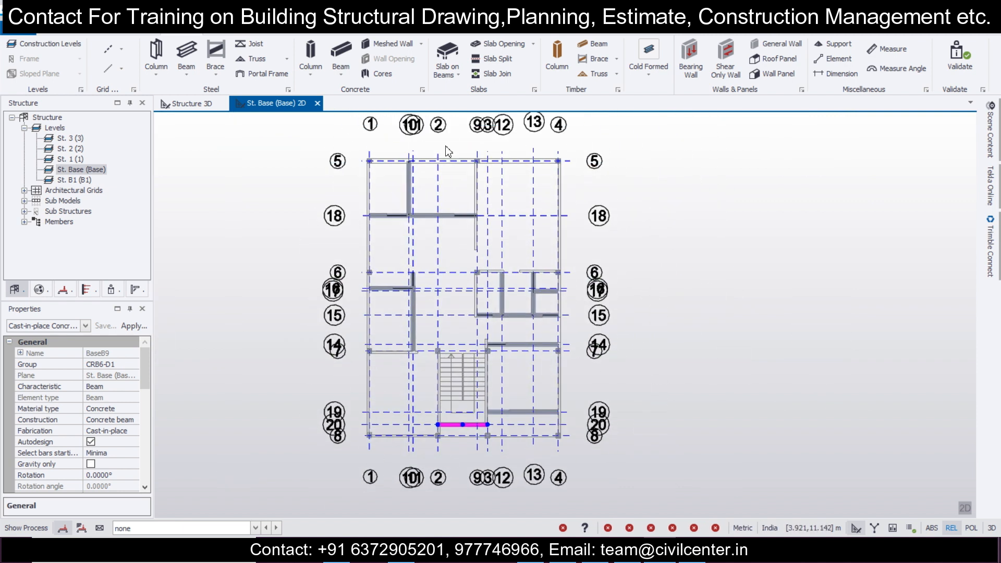
{"action": "left_click", "coordinate": [336, 54]}
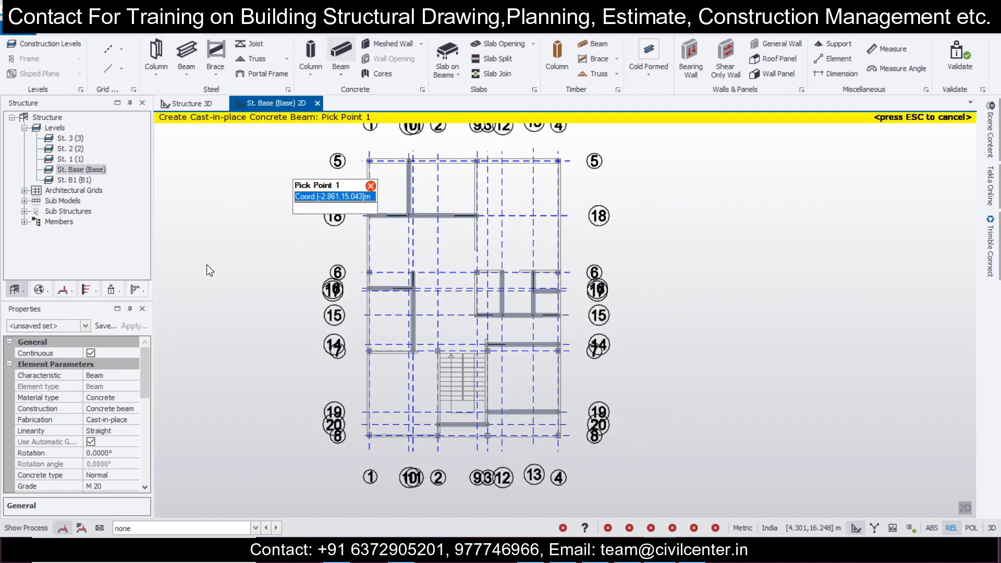
{"action": "left_click", "coordinate": [83, 327]}
{"action": "left_click_drag", "start_coordinate": [146, 377], "coordinate": [145, 423]}
{"action": "left_click", "coordinate": [110, 431]}
{"action": "left_click", "coordinate": [133, 431]}
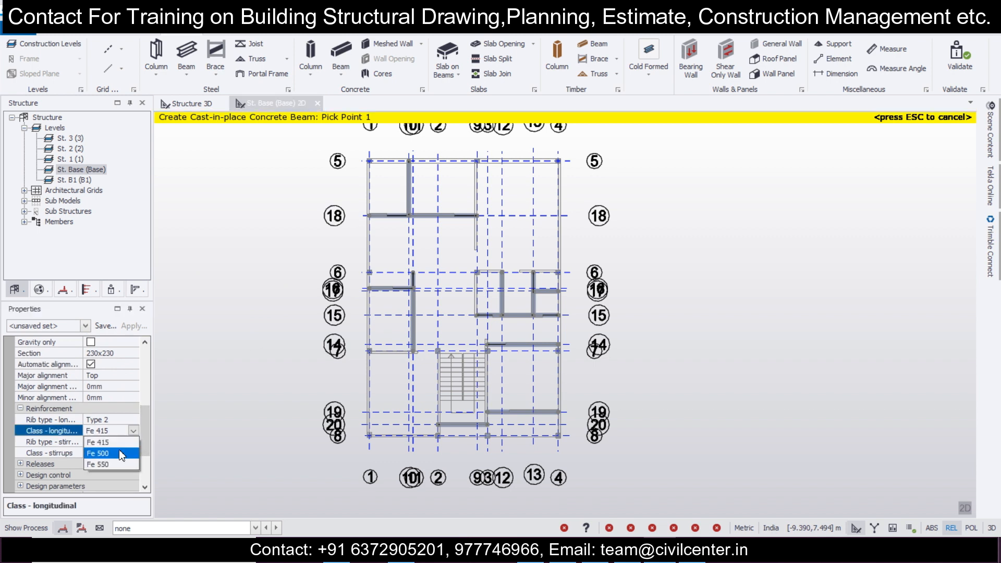
{"action": "left_click", "coordinate": [121, 454]}
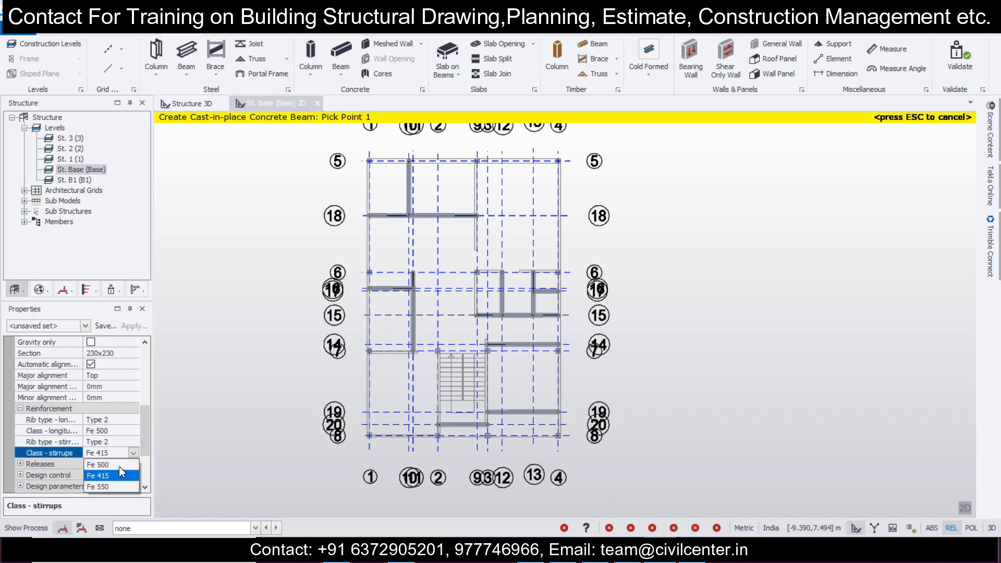
{"action": "left_click", "coordinate": [119, 465]}
- Change the new beam's rectangular section to 230x250 by setting the depth to 250 mm
{"action": "mouse_move", "coordinate": [146, 436]}
{"action": "left_mouse_down"}
{"action": "mouse_move", "coordinate": [145, 447]}
{"action": "mouse_move", "coordinate": [155, 364]}
{"action": "mouse_move", "coordinate": [142, 426]}
{"action": "left_mouse_up"}
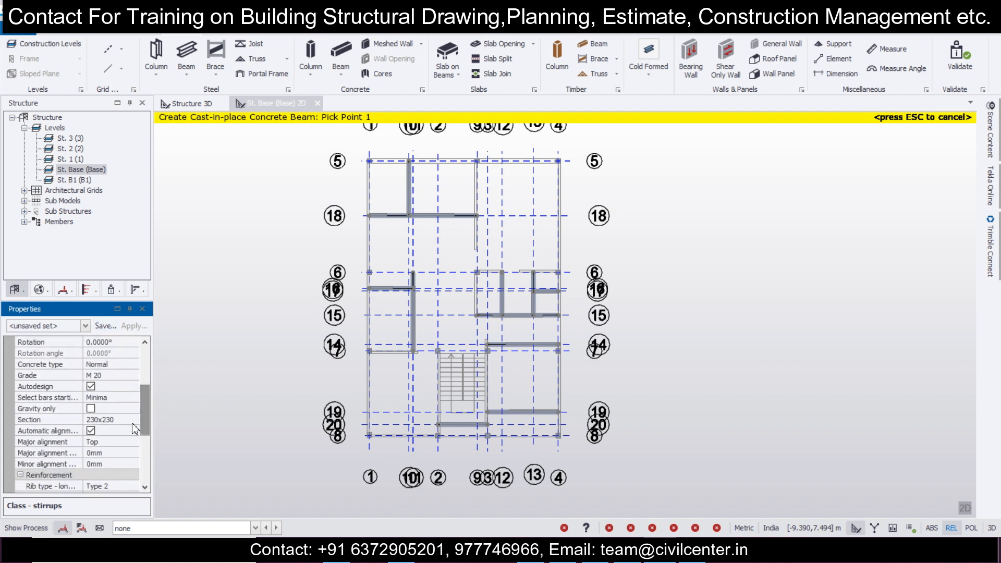
{"action": "left_click", "coordinate": [116, 454]}
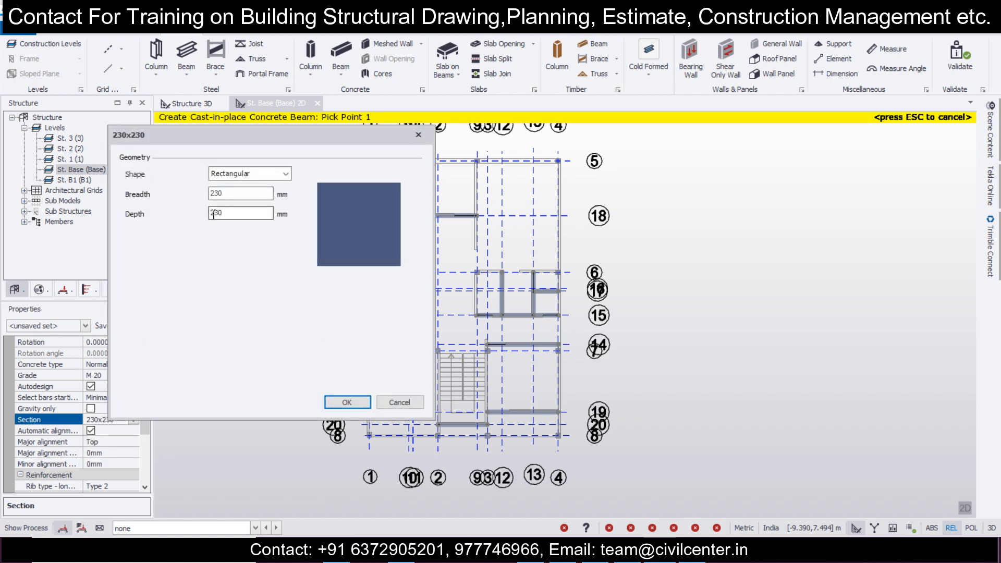
{"action": "type", "text": "250"}
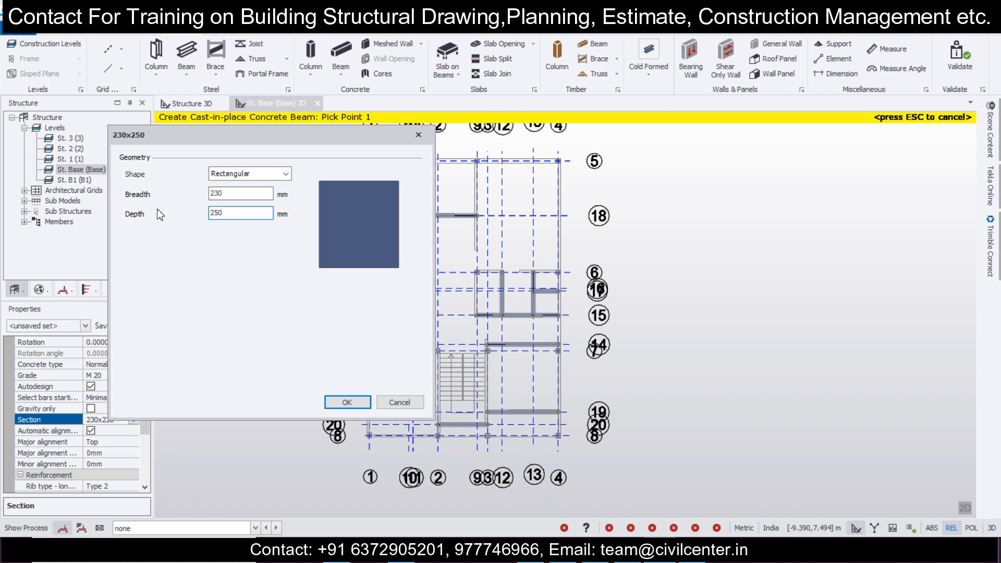
{"action": "left_click", "coordinate": [347, 402]}
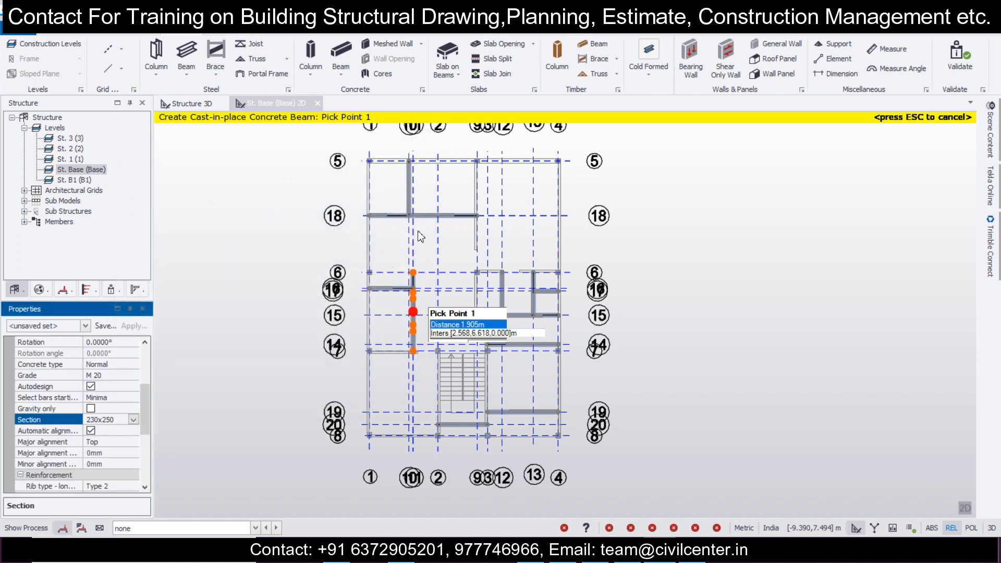
- Create the 230x250 concrete beams along grid line 5, from grid line 1 to grid line 4
{"action": "scroll", "coordinate": [406, 224], "scroll_direction": "up", "scroll_amount": 4}
{"action": "left_click_drag", "start_coordinate": [300, 216], "coordinate": [678, 285]}
{"action": "scroll", "coordinate": [378, 277], "scroll_direction": "down", "scroll_amount": 2}
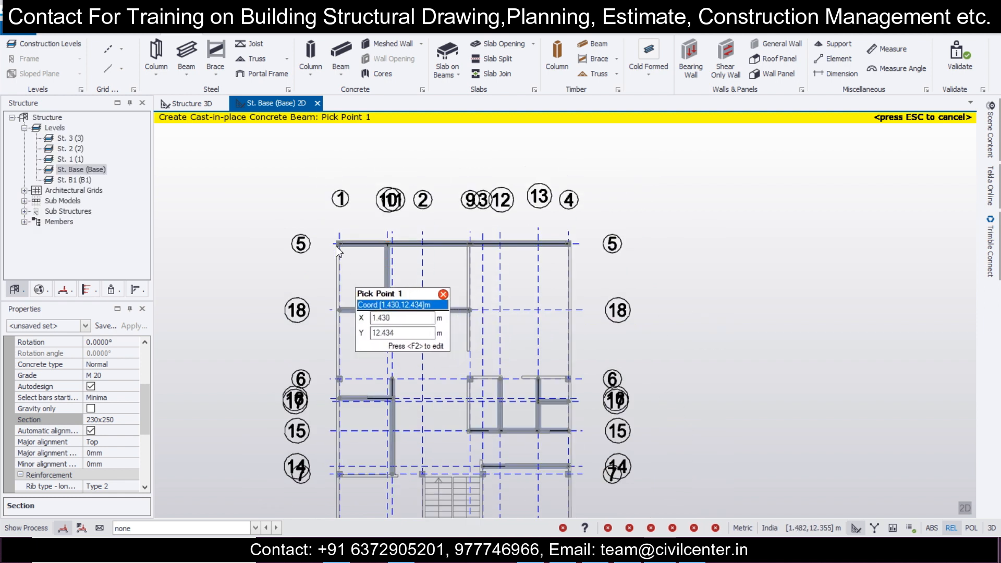
{"action": "scroll", "coordinate": [344, 250], "scroll_direction": "down", "scroll_amount": 2}
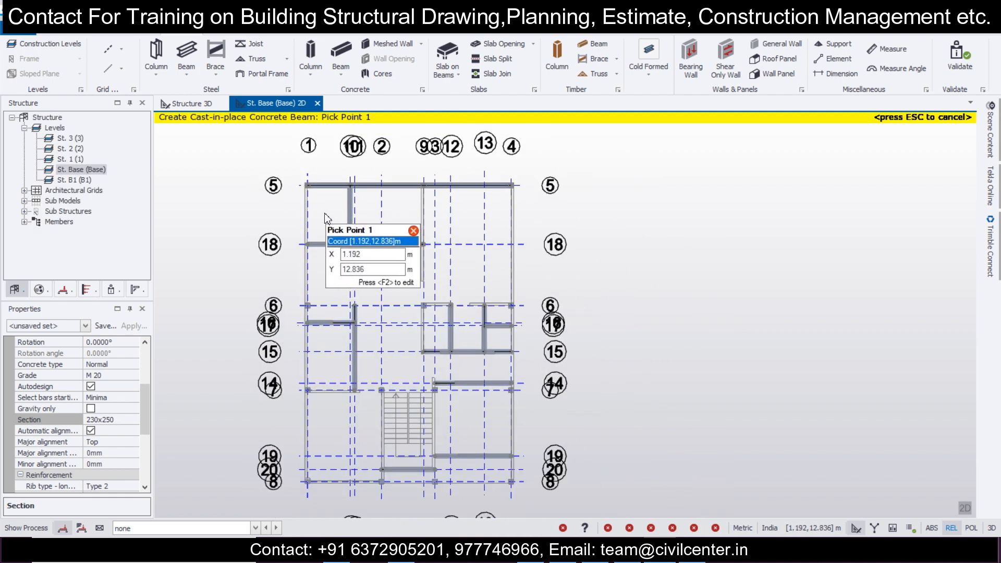
- Save the current beam settings as a property set named B230X250 and end the beam command
{"action": "left_click", "coordinate": [97, 330]}
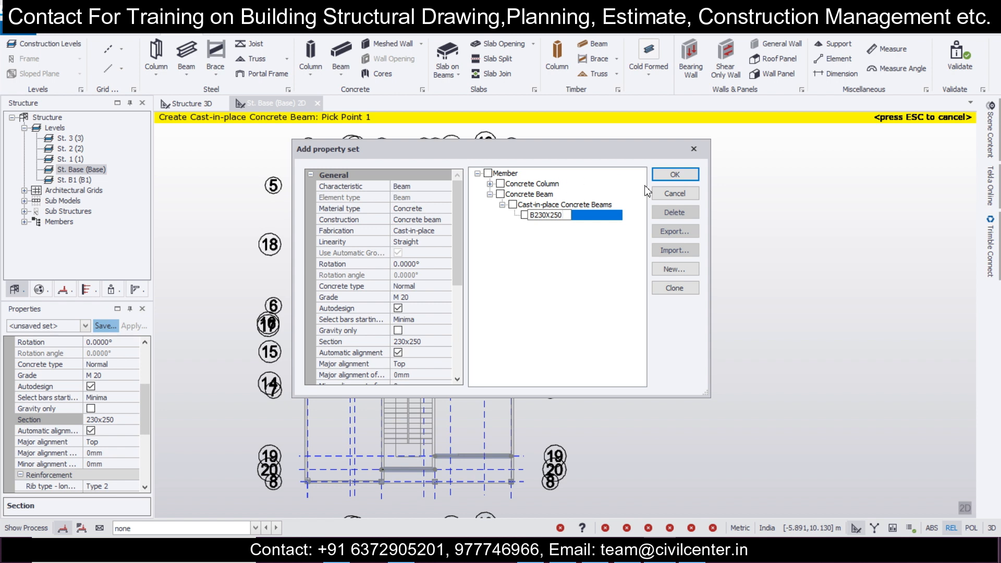
{"action": "left_click", "coordinate": [663, 180]}
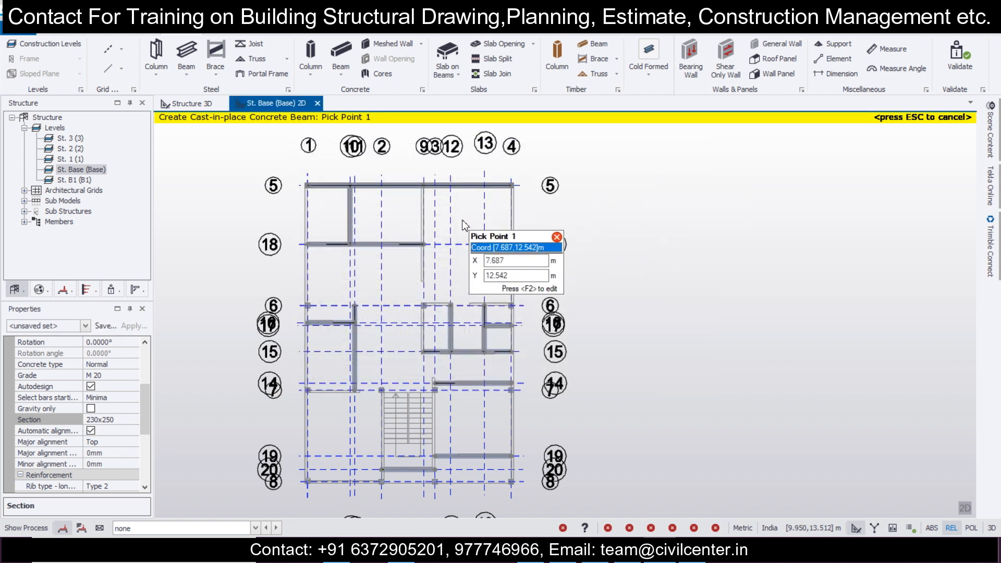
{"action": "key", "text": "Escape"}
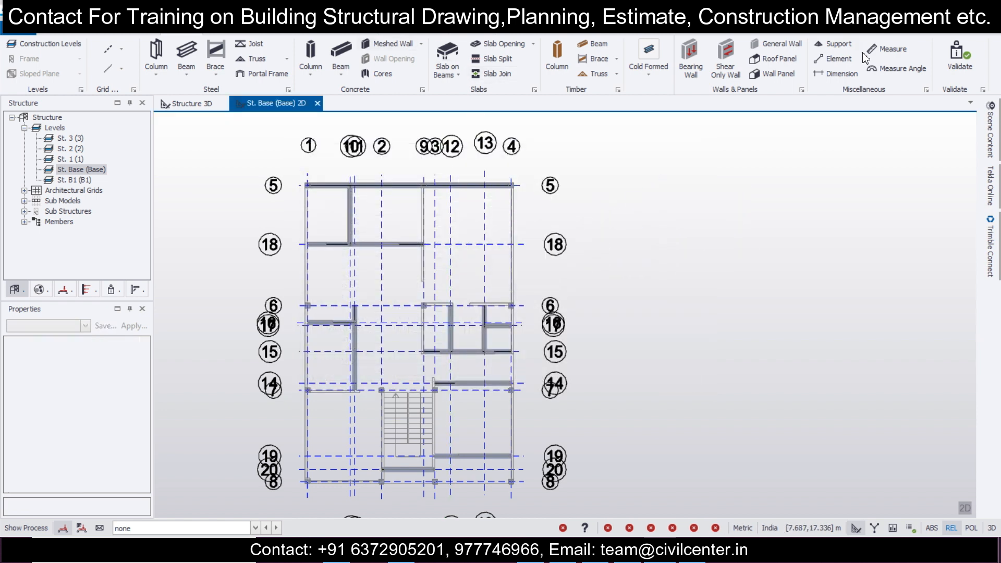
- Validate the model and expand the general model validation results to examine the warnings
{"action": "left_click", "coordinate": [960, 68]}
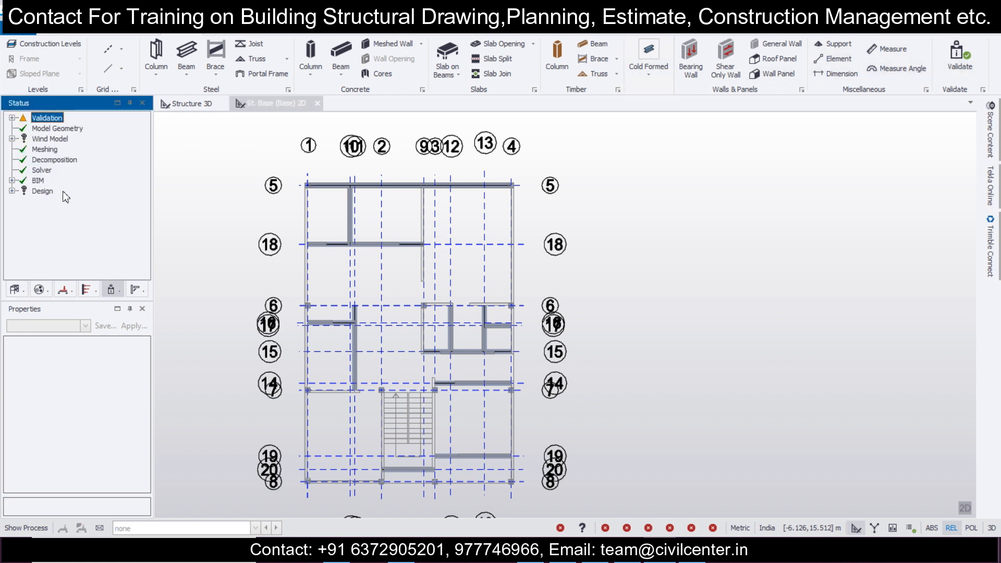
{"action": "left_click", "coordinate": [12, 118]}
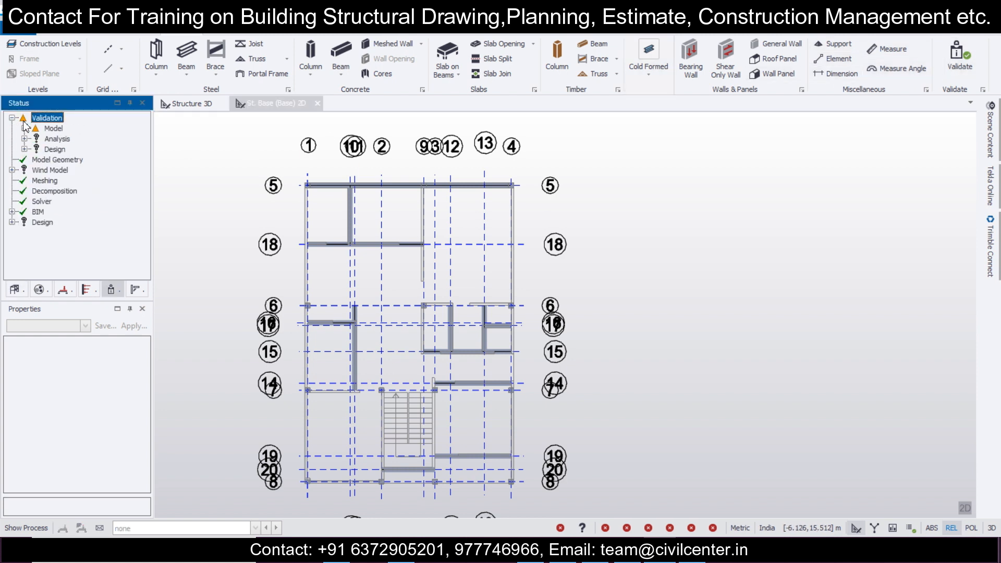
{"action": "left_click", "coordinate": [24, 128]}
{"action": "left_click", "coordinate": [36, 139]}
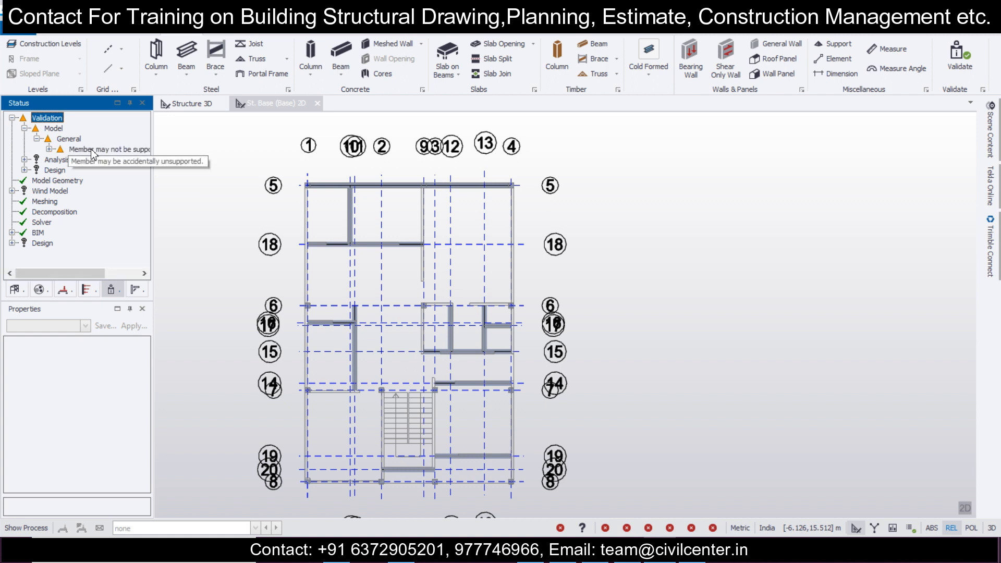
{"action": "mouse_move", "coordinate": [380, 193]}
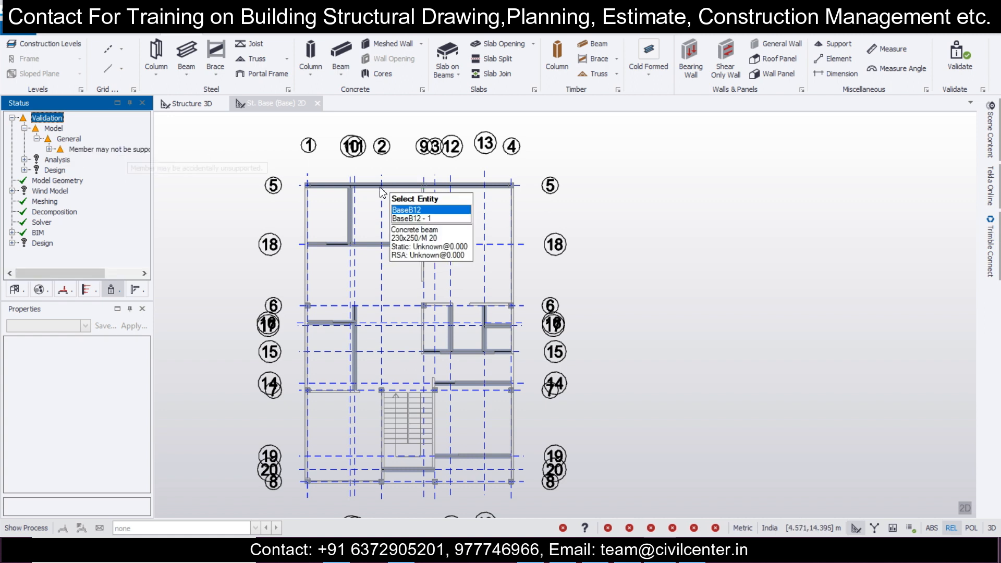
- Create concrete beams with the B230X250 property set along grid line 1, from grid line 5 to grid line 8
{"action": "left_click", "coordinate": [348, 55]}
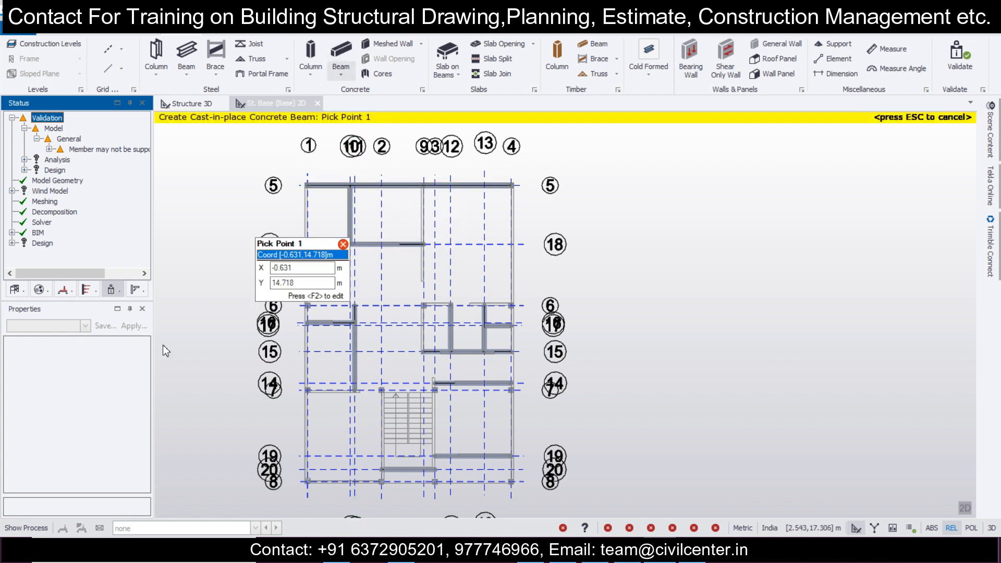
{"action": "key", "text": "Escape"}
{"action": "left_click", "coordinate": [345, 56]}
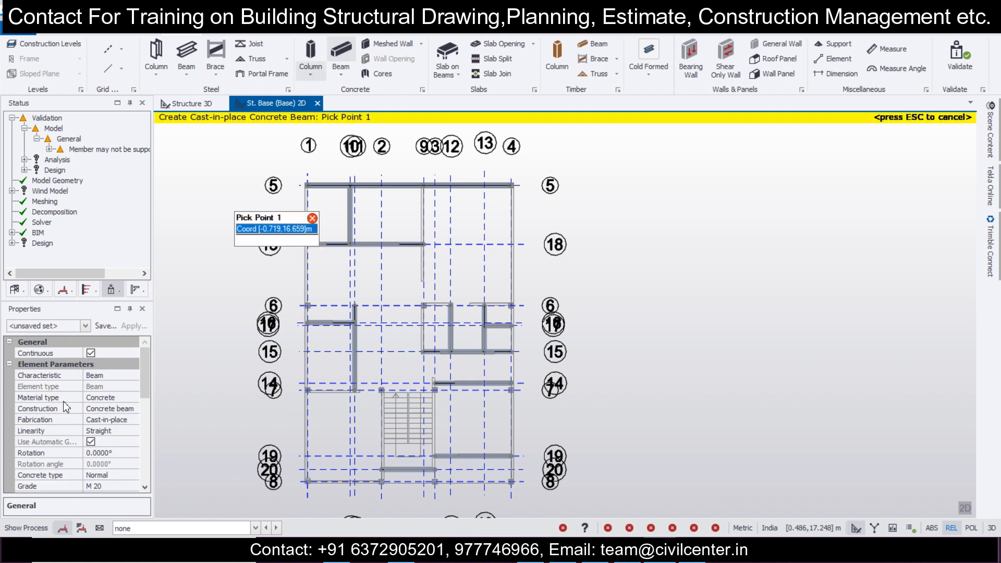
{"action": "left_click", "coordinate": [86, 327]}
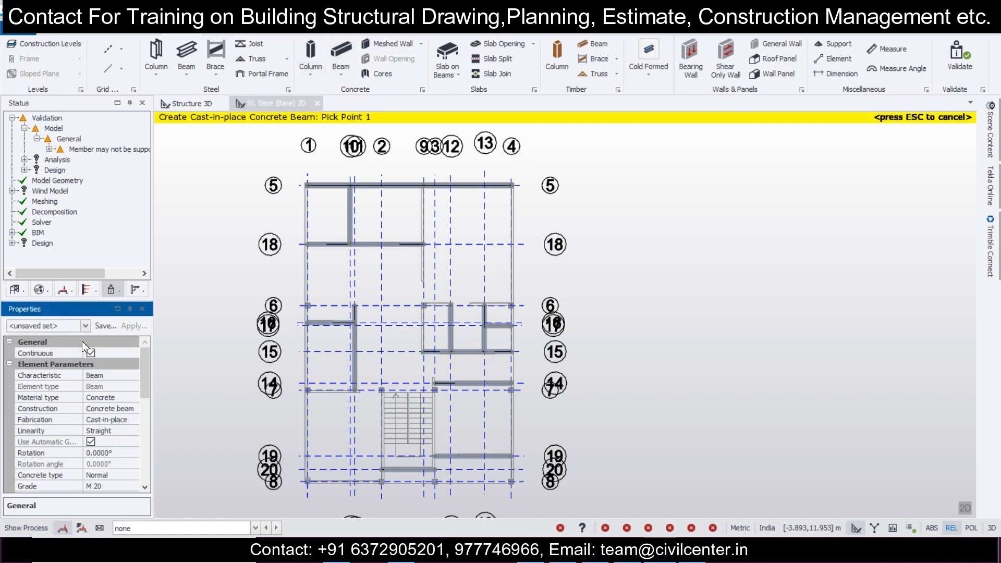
{"action": "scroll", "coordinate": [339, 248], "scroll_direction": "up", "scroll_amount": 1}
{"action": "scroll", "coordinate": [330, 239], "scroll_direction": "down", "scroll_amount": 1}
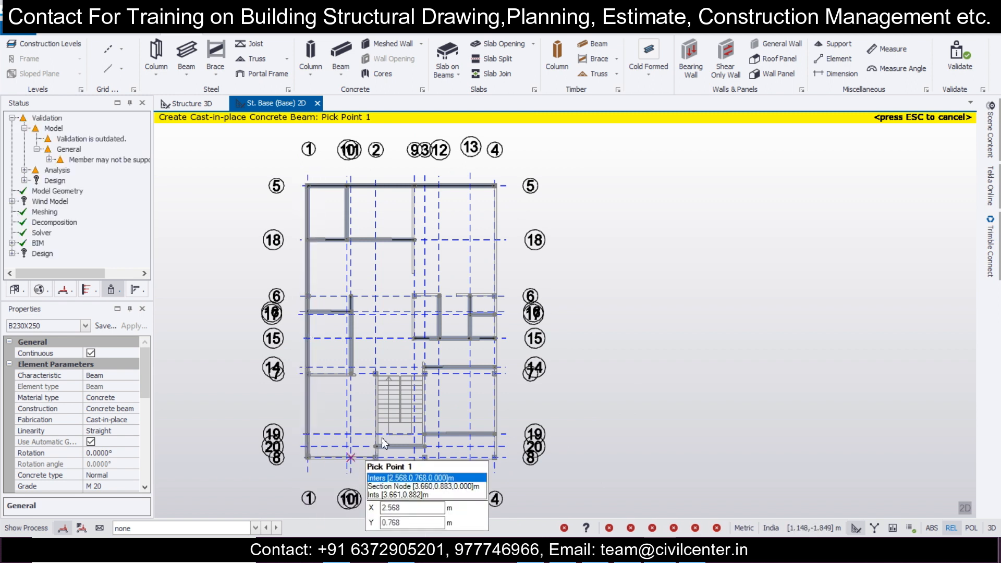
- Create B230X250 beams along grid line 9 between grid lines 5 and 6, and along grid line 6 from grid line 1 to 4
{"action": "scroll", "coordinate": [440, 269], "scroll_direction": "up", "scroll_amount": 1}
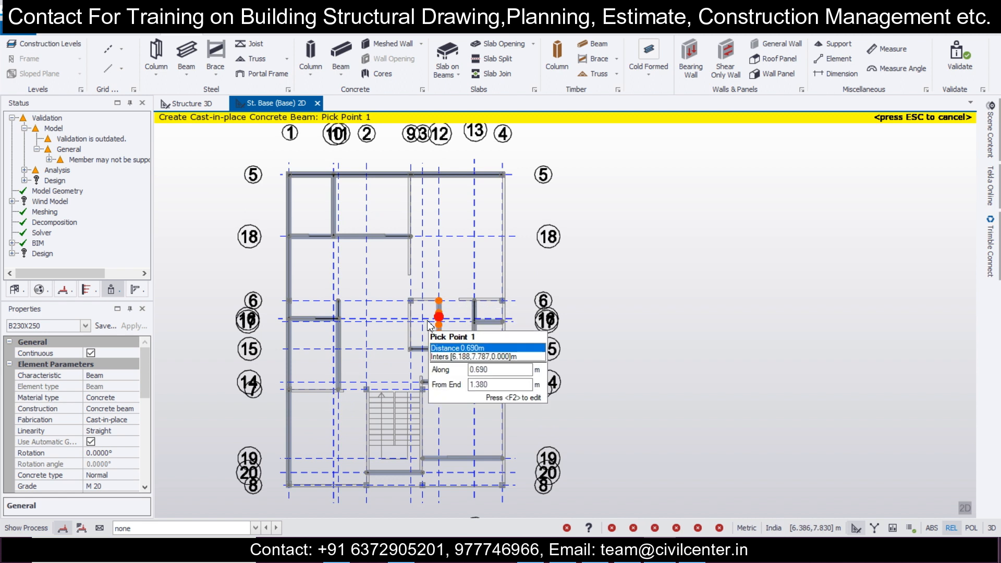
{"action": "scroll", "coordinate": [424, 329], "scroll_direction": "up", "scroll_amount": 1}
{"action": "scroll", "coordinate": [420, 397], "scroll_direction": "up", "scroll_amount": 1}
{"action": "scroll", "coordinate": [427, 436], "scroll_direction": "up", "scroll_amount": 1}
{"action": "scroll", "coordinate": [436, 321], "scroll_direction": "down", "scroll_amount": 1}
{"action": "scroll", "coordinate": [436, 323], "scroll_direction": "up", "scroll_amount": 2}
{"action": "scroll", "coordinate": [420, 313], "scroll_direction": "down", "scroll_amount": 1}
{"action": "middle_click_drag", "start_coordinate": [408, 283], "coordinate": [407, 340]}
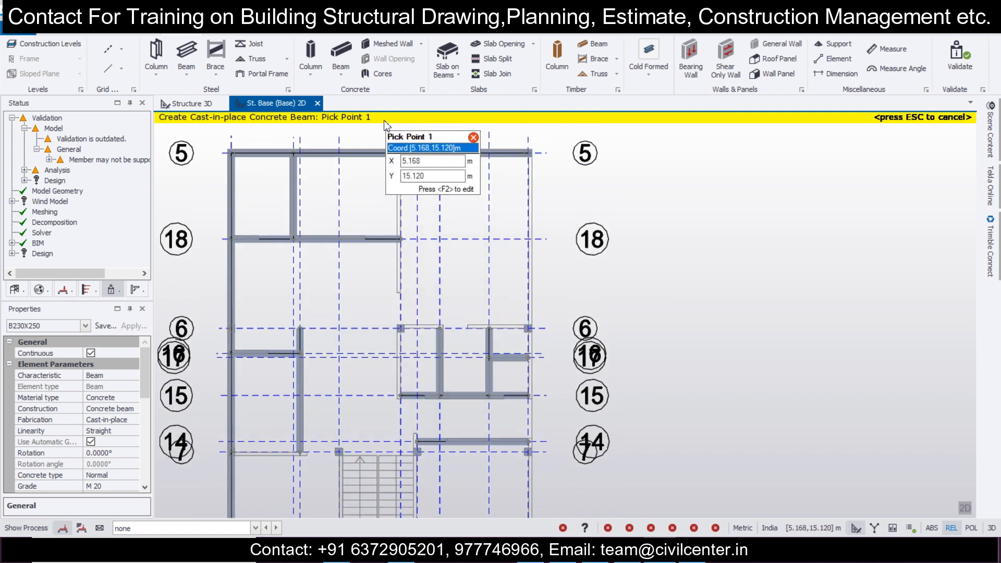
{"action": "left_click_drag", "start_coordinate": [385, 122], "coordinate": [425, 352]}
{"action": "left_click_drag", "start_coordinate": [207, 309], "coordinate": [563, 344]}
- Create B230X250 beams along grid line 4, from grid line 5 to grid line 8
{"action": "scroll", "coordinate": [550, 358], "scroll_direction": "down", "scroll_amount": 2}
{"action": "middle_click_drag", "start_coordinate": [550, 358], "coordinate": [468, 315]}
{"action": "left_click_drag", "start_coordinate": [462, 157], "coordinate": [496, 500]}
- Create B230X250 beams along grid line 7, from grid line 1 to grid line 3
{"action": "scroll", "coordinate": [496, 328], "scroll_direction": "down", "scroll_amount": 2}
{"action": "middle_click_drag", "start_coordinate": [462, 499], "coordinate": [469, 432]}
{"action": "scroll", "coordinate": [464, 432], "scroll_direction": "up", "scroll_amount": 1}
{"action": "scroll", "coordinate": [365, 407], "scroll_direction": "up", "scroll_amount": 2}
{"action": "left_click_drag", "start_coordinate": [228, 284], "coordinate": [436, 309]}
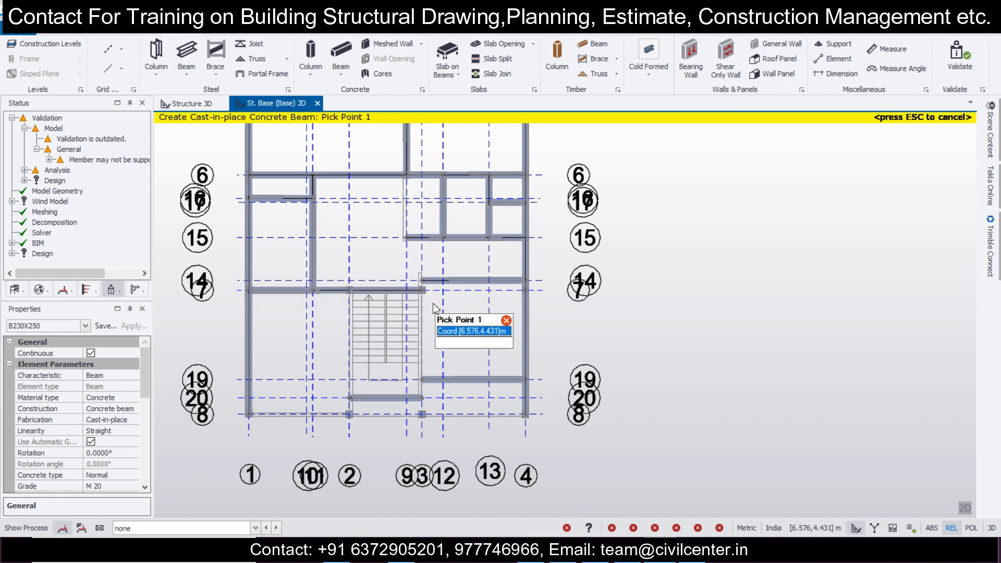
- Create B230X250 beams along grid line 8 from grid line 1 to 3, and along grid lines 2 and 3 between grid lines 7 and 8
{"action": "scroll", "coordinate": [262, 462], "scroll_direction": "up", "scroll_amount": 3}
{"action": "left_click_drag", "start_coordinate": [228, 400], "coordinate": [541, 439]}
{"action": "left_click_drag", "start_coordinate": [379, 196], "coordinate": [418, 411]}
{"action": "left_click_drag", "start_coordinate": [485, 197], "coordinate": [520, 435]}
- Create a B230X250 beam on grid line 3, from its intersection with grid line 7 up to grid line 15
{"action": "scroll", "coordinate": [520, 436], "scroll_direction": "down", "scroll_amount": 1}
{"action": "middle_click_drag", "start_coordinate": [568, 367], "coordinate": [486, 415]}
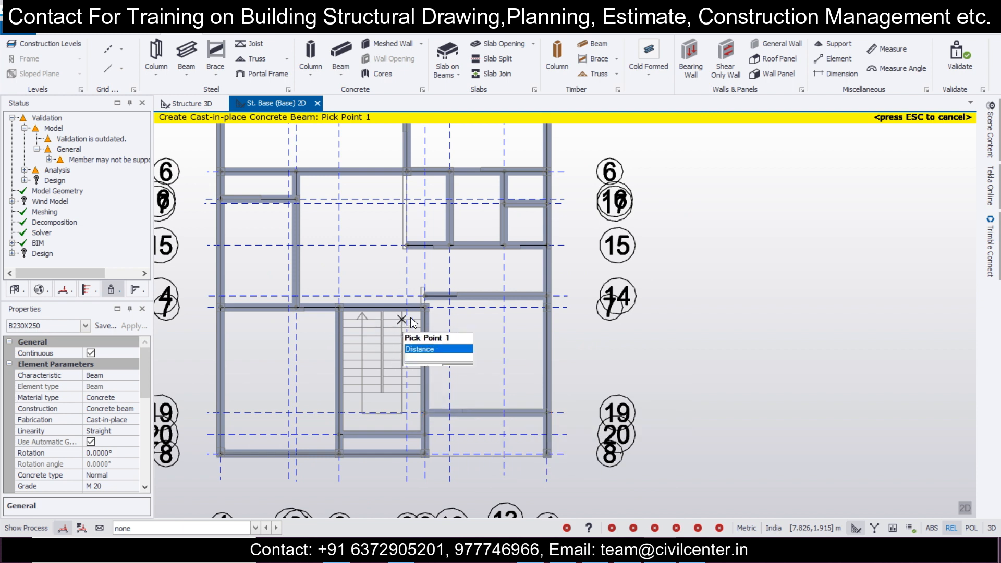
{"action": "scroll", "coordinate": [442, 248], "scroll_direction": "up", "scroll_amount": 3}
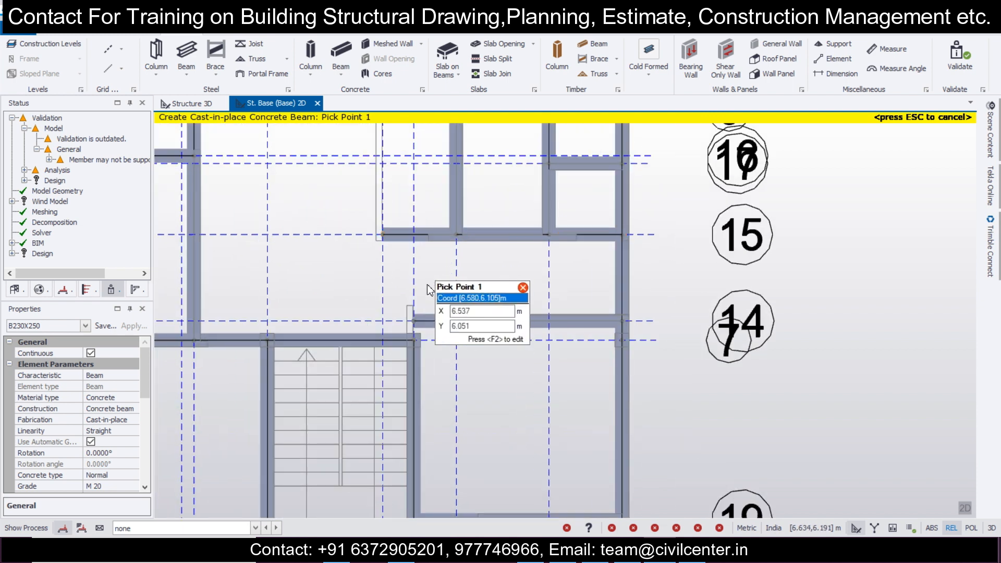
{"action": "scroll", "coordinate": [415, 313], "scroll_direction": "up", "scroll_amount": 2}
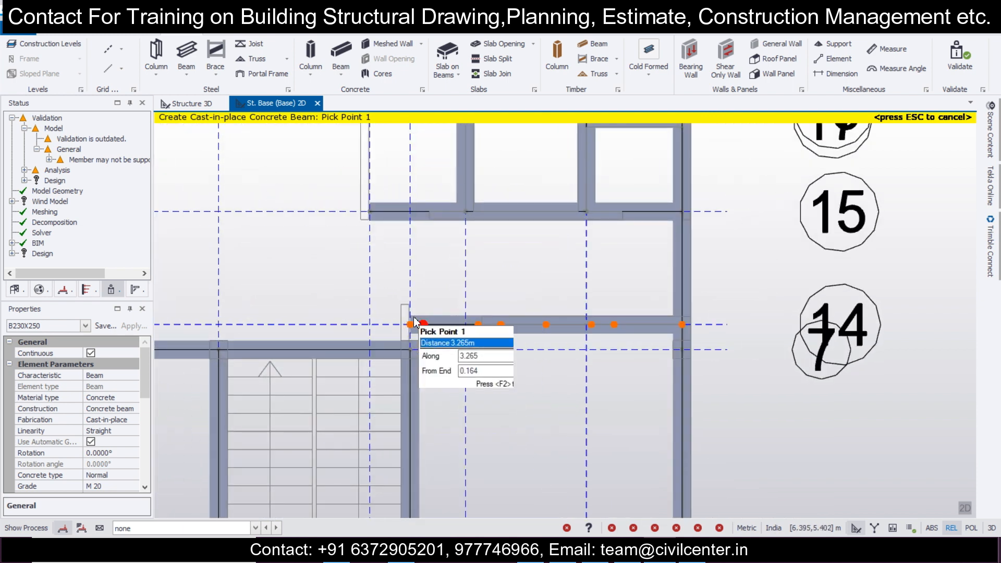
{"action": "left_click", "coordinate": [412, 352]}
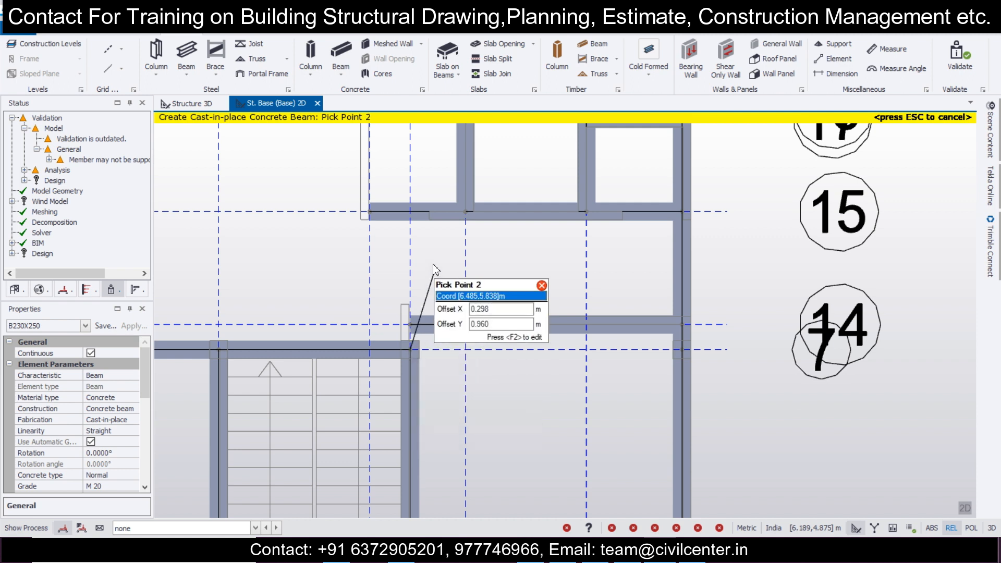
{"action": "left_click", "coordinate": [409, 214]}
{"action": "scroll", "coordinate": [421, 275], "scroll_direction": "down", "scroll_amount": 2}
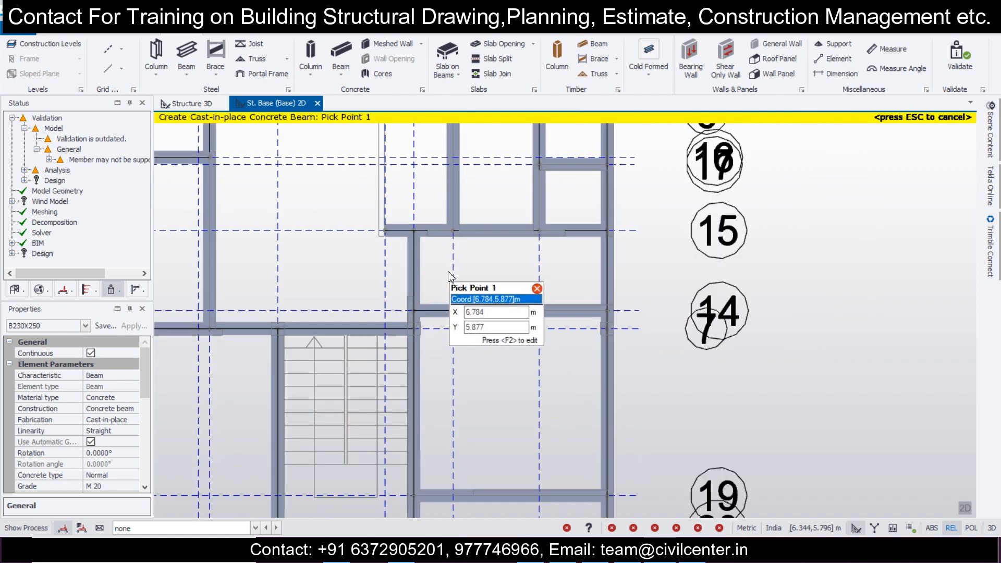
{"action": "middle_click_drag", "start_coordinate": [448, 268], "coordinate": [477, 394]}
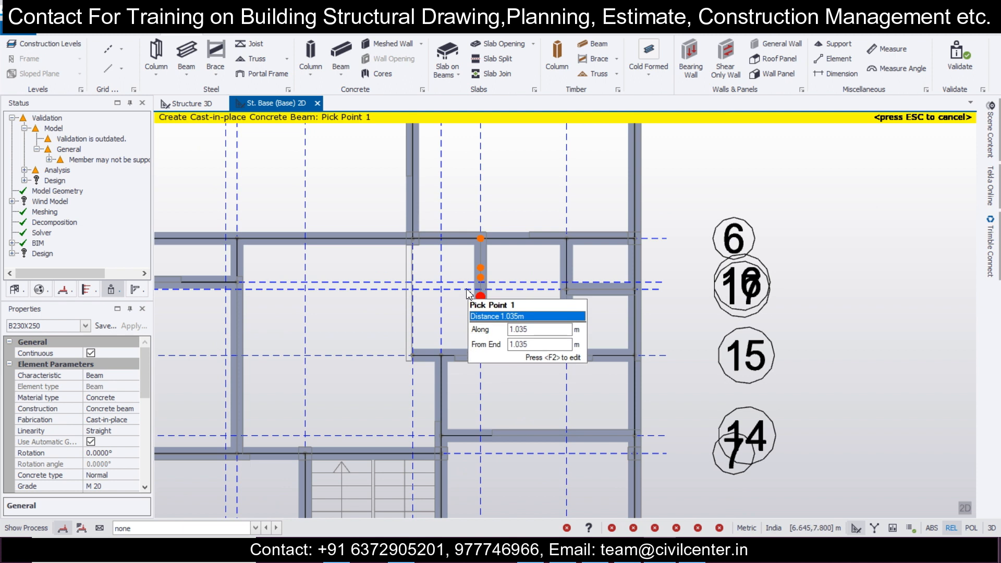
- Draw a B230X250 cast-in-place concrete beam along grid 9 from grid 6 to grid 7
{"action": "left_click", "coordinate": [412, 239]}
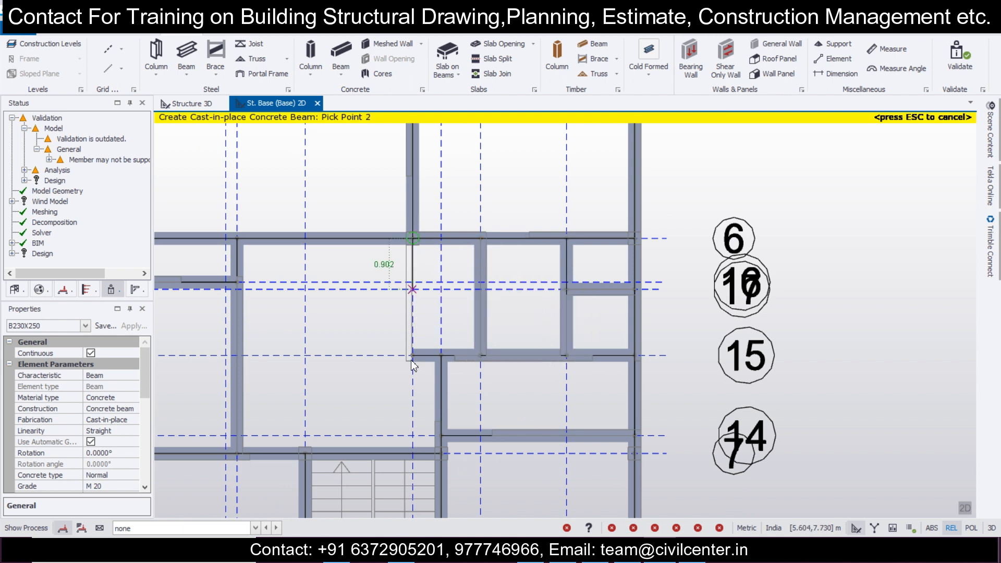
{"action": "left_click", "coordinate": [415, 446]}
{"action": "key", "text": "Escape"}
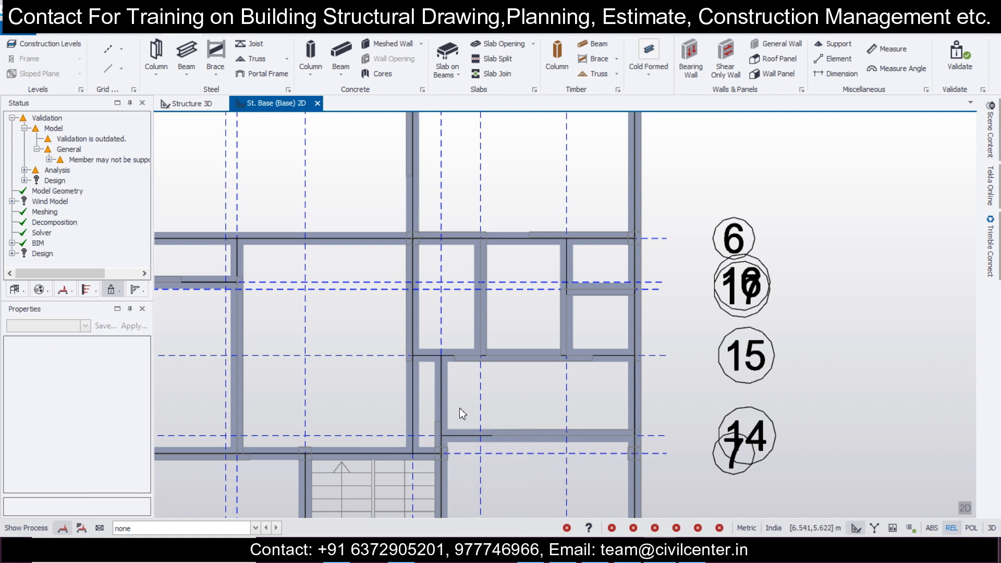
- Set the end 1 fixity of the beam on grid 9 between grids 6 and 7 to Pin
{"action": "left_click", "coordinate": [417, 393]}
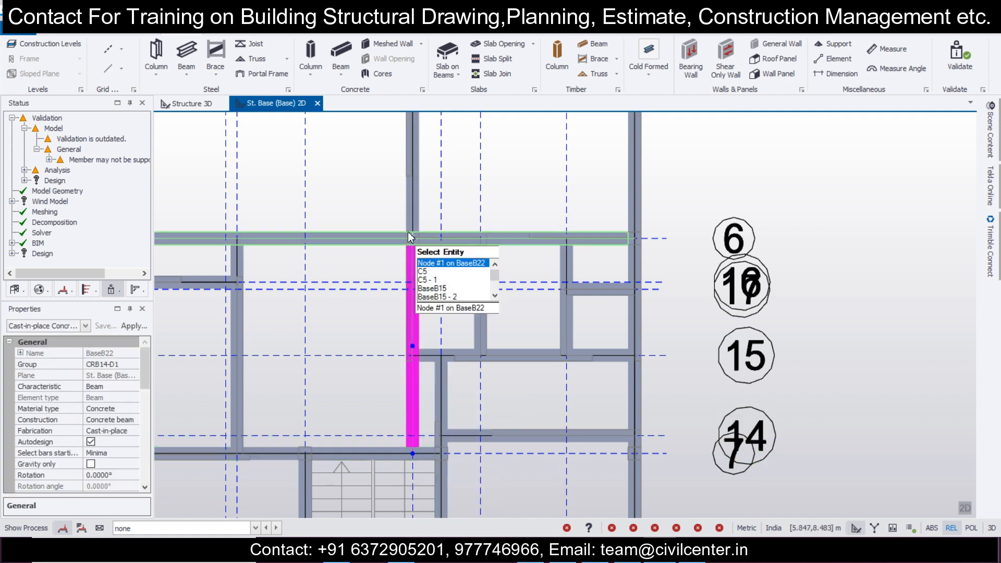
{"action": "double_click", "coordinate": [420, 417]}
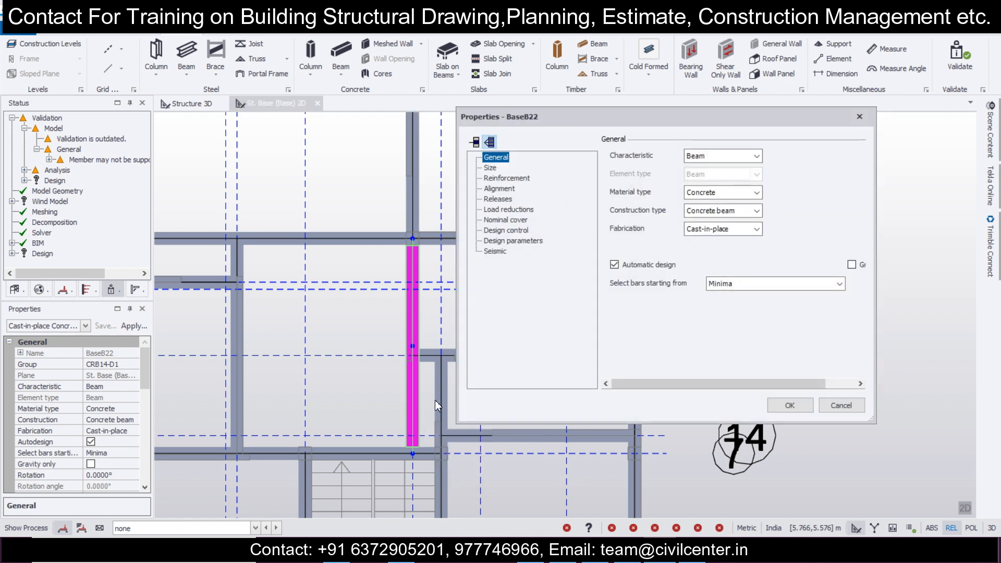
{"action": "left_click", "coordinate": [498, 199]}
{"action": "left_click", "coordinate": [724, 162]}
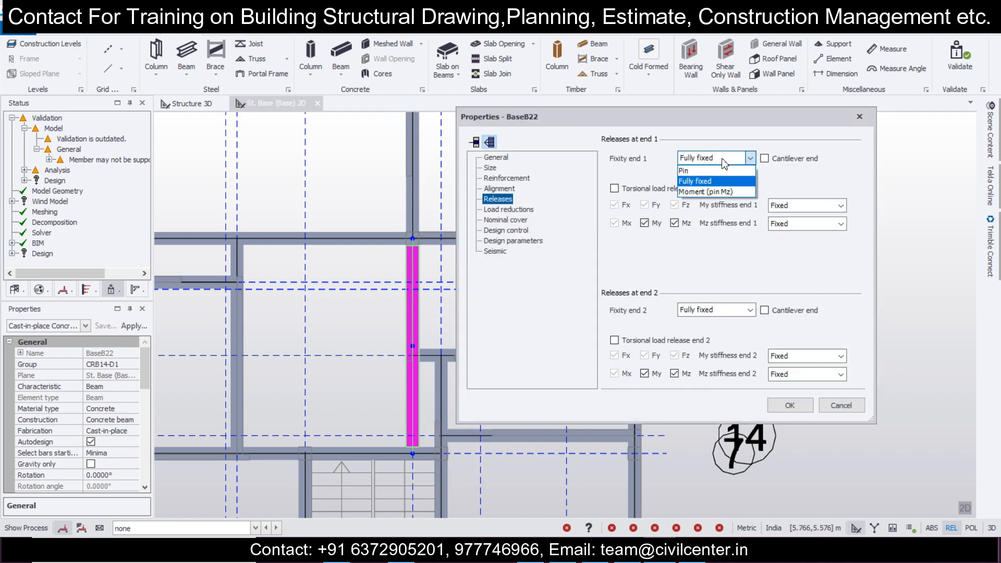
{"action": "left_click", "coordinate": [718, 171]}
{"action": "left_click", "coordinate": [790, 405]}
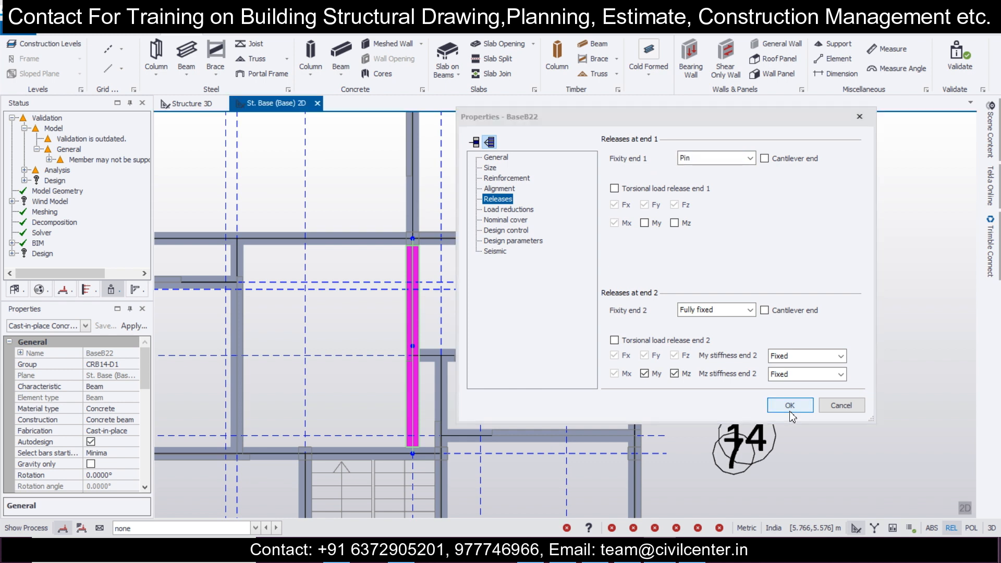
- Change the end 2 fixity of the short beam on grid 3 between grids 15 and 7
{"action": "left_click", "coordinate": [441, 409]}
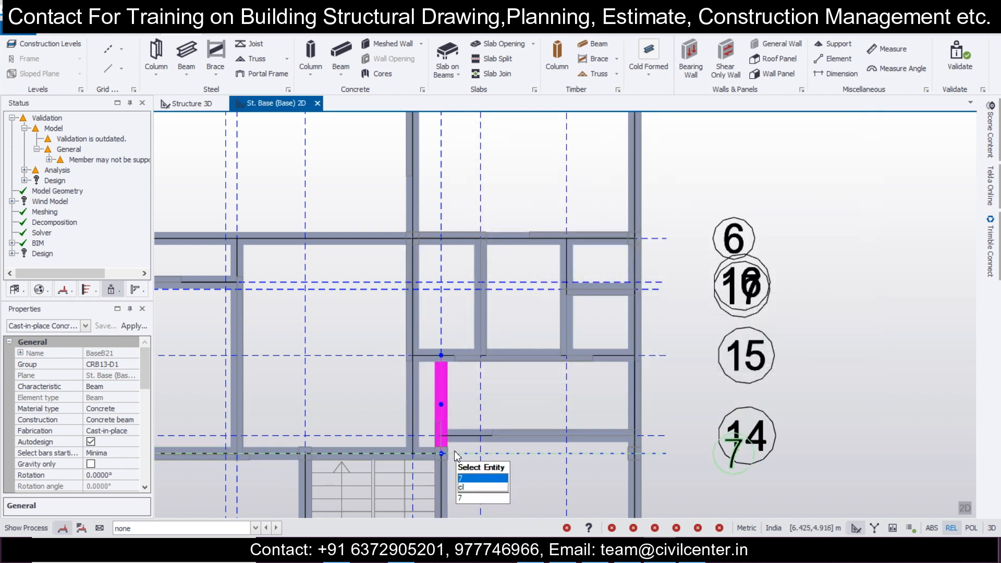
{"action": "mouse_move", "coordinate": [446, 420]}
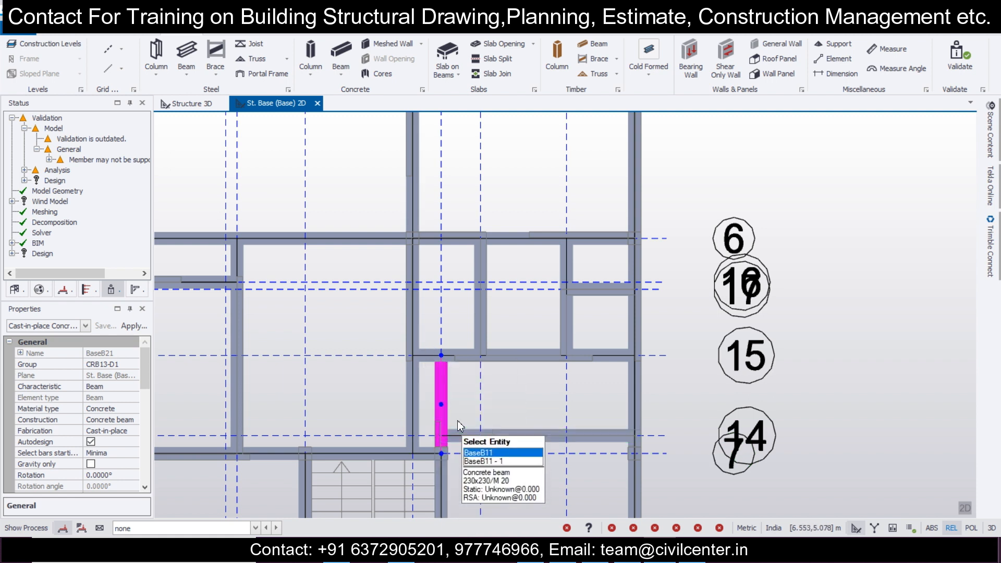
{"action": "double_click", "coordinate": [446, 420]}
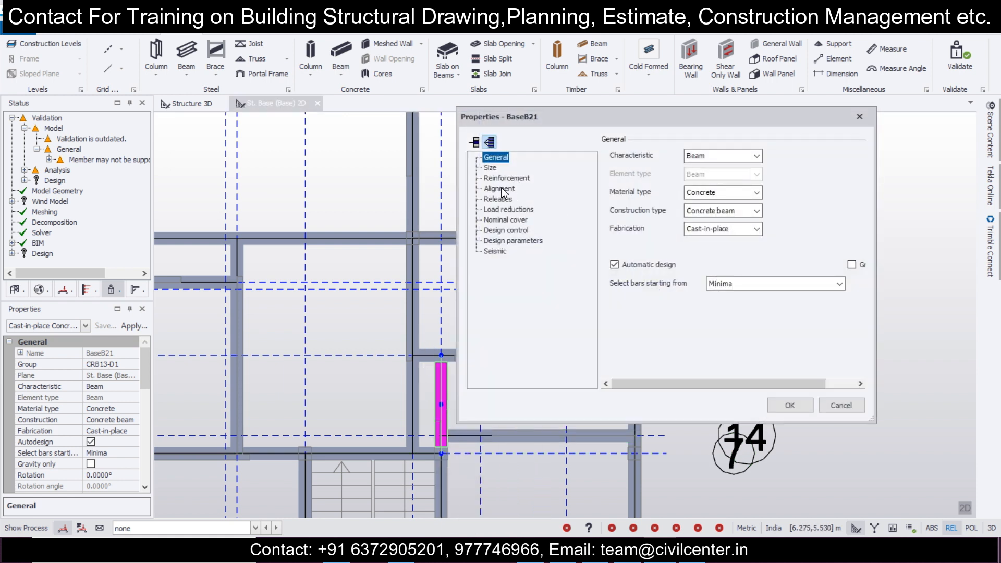
{"action": "left_click", "coordinate": [498, 199]}
{"action": "left_click", "coordinate": [721, 311]}
{"action": "left_click", "coordinate": [699, 333]}
{"action": "left_click", "coordinate": [777, 407]}
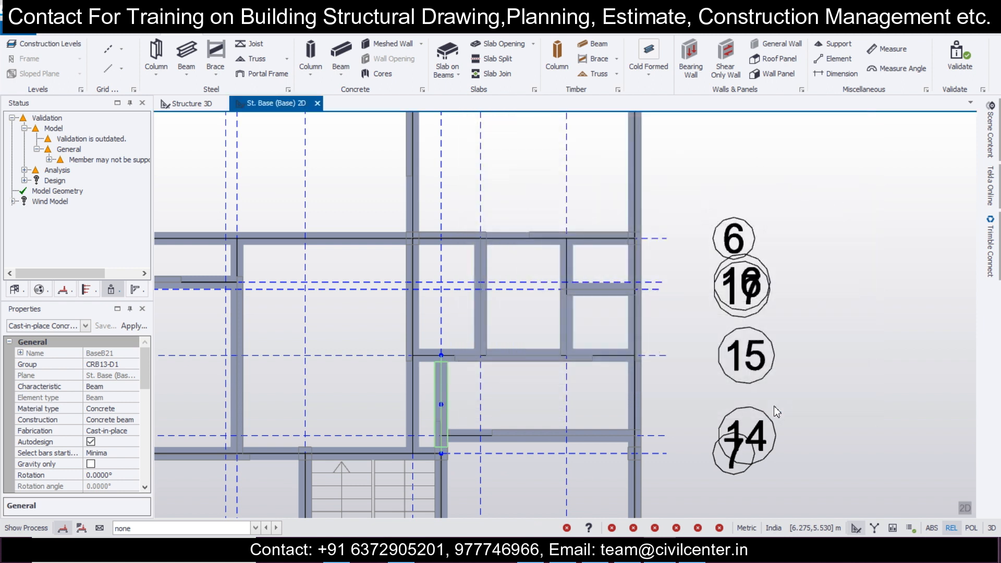
- Create a continuous B230X250 cast-in-place concrete beam along grid 8 from grid 1 to grid 4
{"action": "scroll", "coordinate": [574, 360], "scroll_direction": "down", "scroll_amount": 3}
{"action": "scroll", "coordinate": [542, 307], "scroll_direction": "down", "scroll_amount": 2}
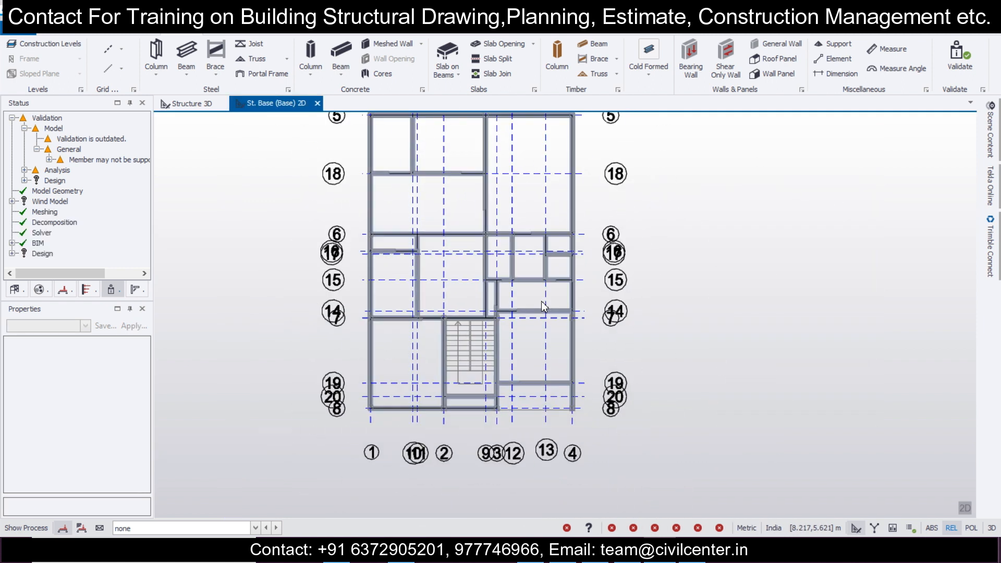
{"action": "middle_click_drag", "start_coordinate": [542, 302], "coordinate": [499, 390]}
{"action": "scroll", "coordinate": [484, 461], "scroll_direction": "up", "scroll_amount": 3}
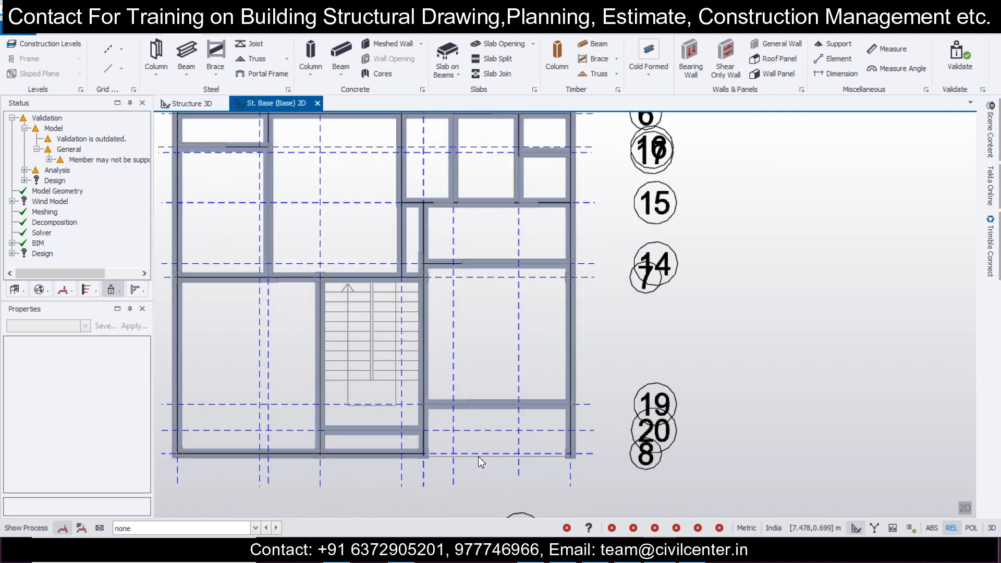
{"action": "scroll", "coordinate": [478, 458], "scroll_direction": "up", "scroll_amount": 2}
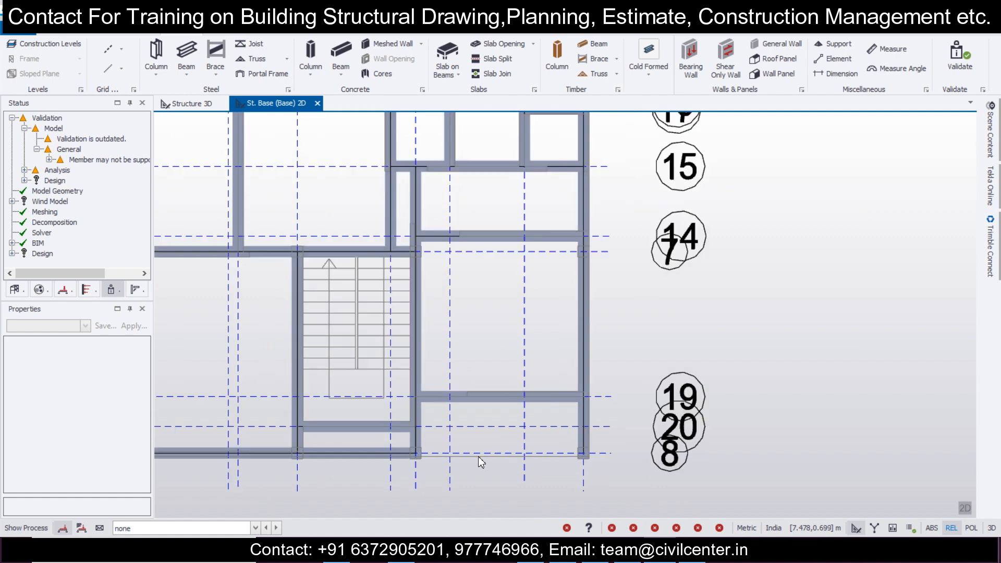
{"action": "mouse_move", "coordinate": [477, 457]}
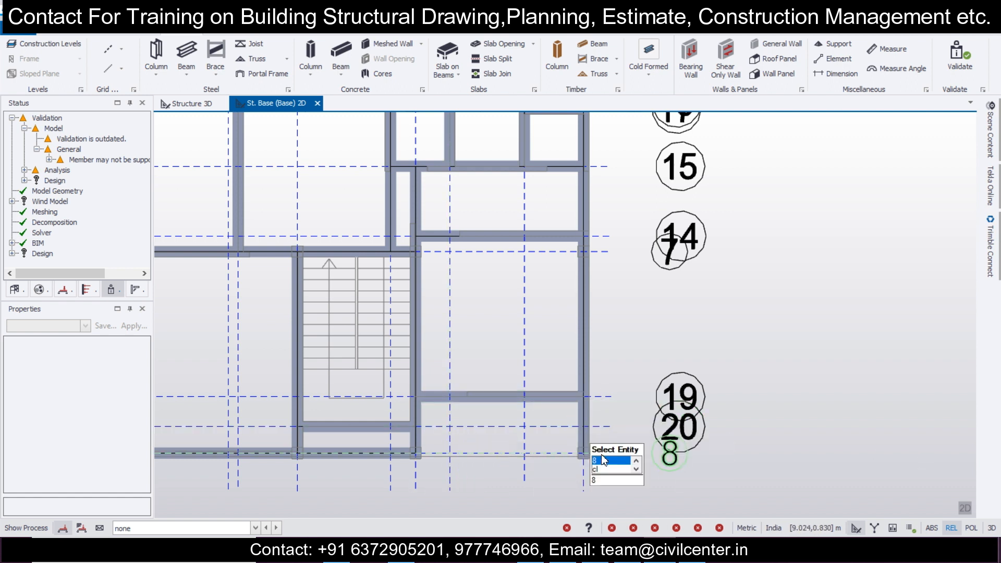
{"action": "scroll", "coordinate": [864, 514], "scroll_direction": "down", "scroll_amount": 2}
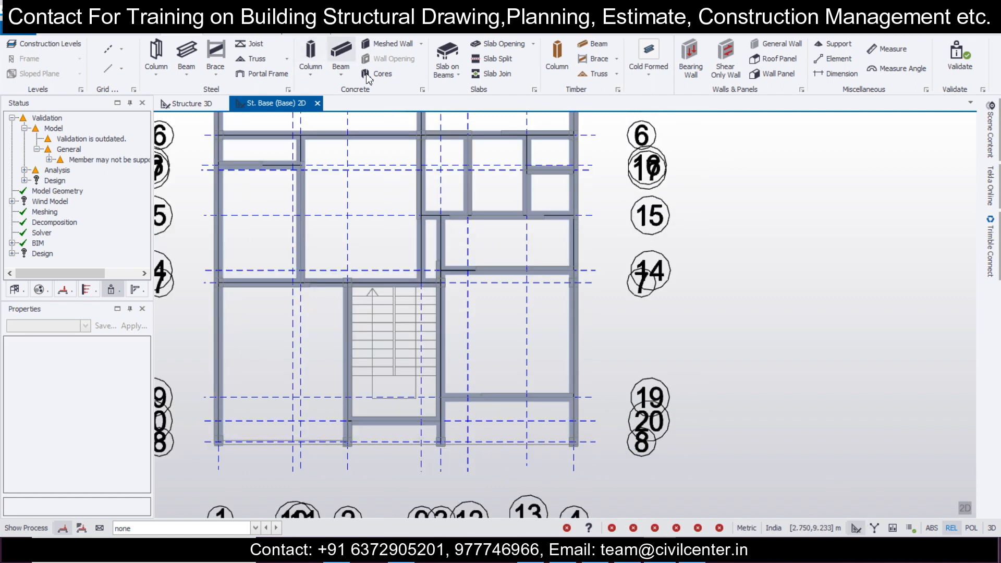
{"action": "left_click", "coordinate": [353, 56]}
{"action": "left_click", "coordinate": [86, 325]}
{"action": "left_click", "coordinate": [64, 348]}
{"action": "left_click_drag", "start_coordinate": [202, 429], "coordinate": [605, 468]}
{"action": "scroll", "coordinate": [605, 468], "scroll_direction": "down", "scroll_amount": 3}
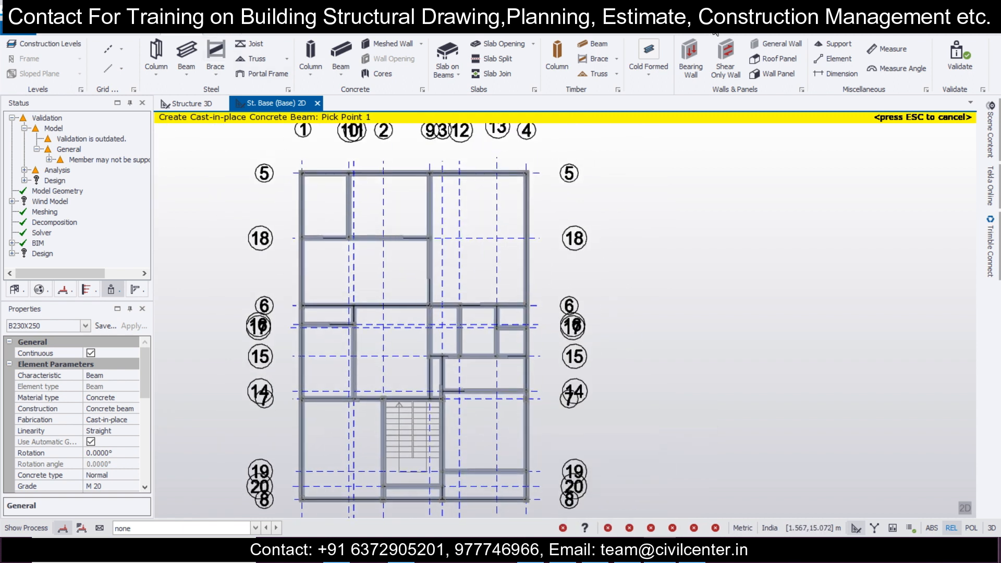
- Validate the model, and inspect the frame in the 3D view with nothing selected
{"action": "left_click", "coordinate": [958, 55]}
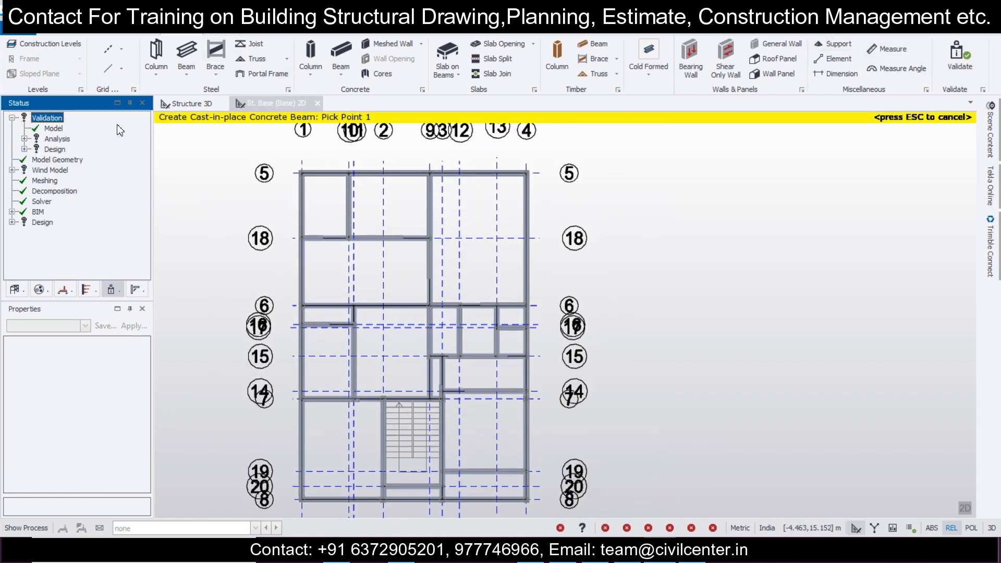
{"action": "left_click", "coordinate": [194, 104]}
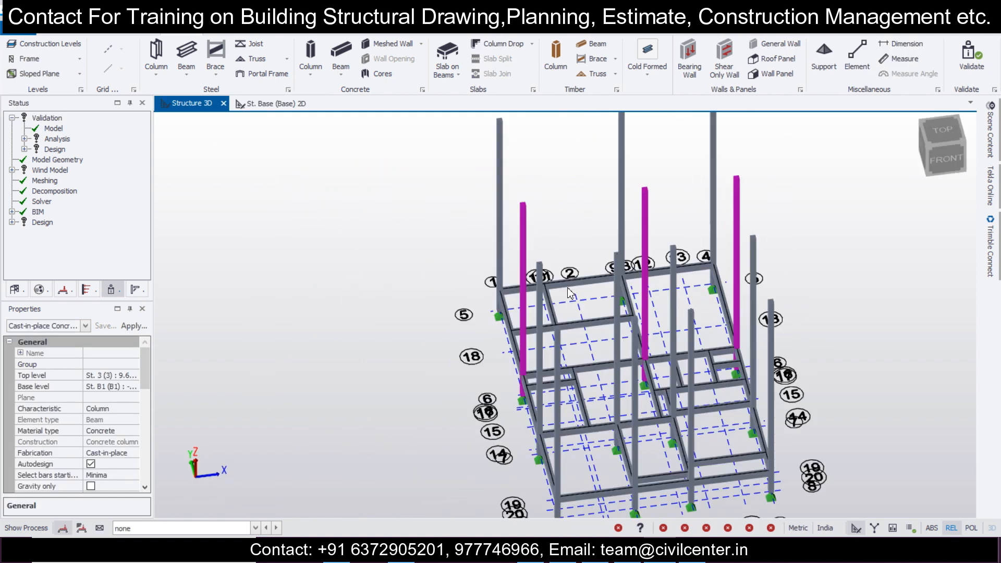
{"action": "right_click_drag", "start_coordinate": [568, 288], "coordinate": [674, 260]}
{"action": "key", "text": "Escape"}
{"action": "right_click_drag", "start_coordinate": [488, 369], "coordinate": [398, 351]}
{"action": "right_click_drag", "start_coordinate": [584, 350], "coordinate": [532, 334]}
- Set the source of construction level 1 to Base so that it repeats the base beam layout
{"action": "left_click", "coordinate": [13, 290]}
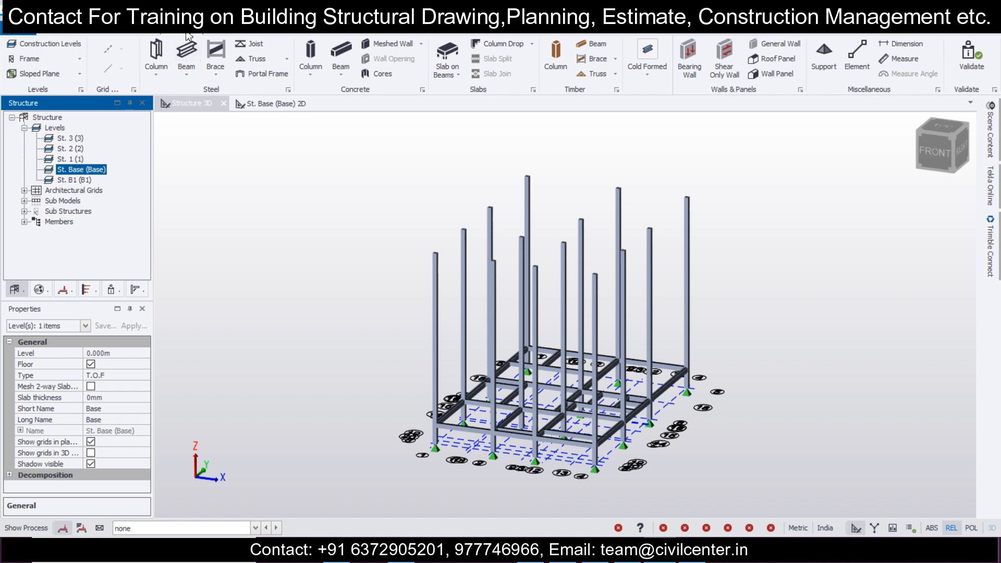
{"action": "left_click", "coordinate": [45, 44]}
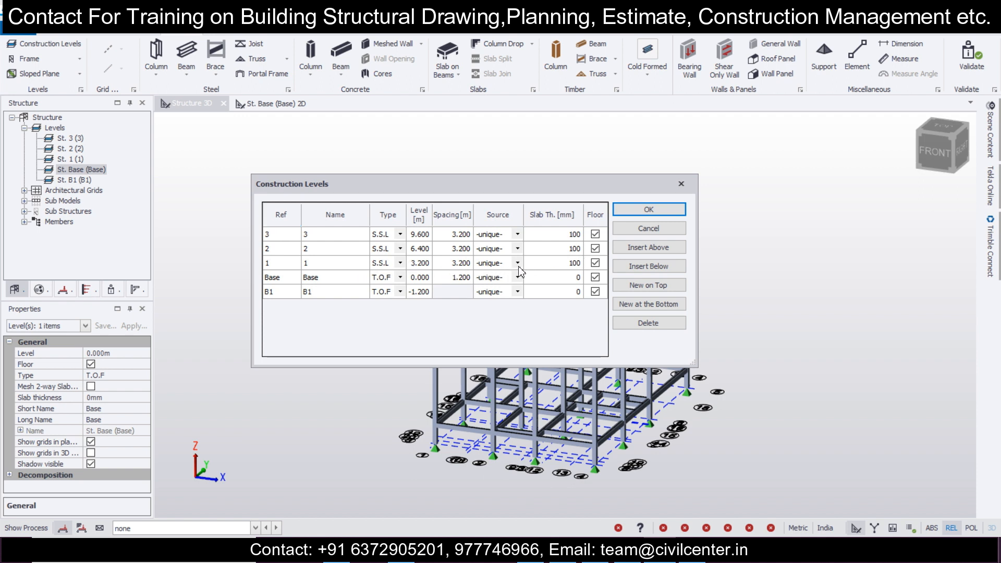
{"action": "left_click", "coordinate": [505, 300]}
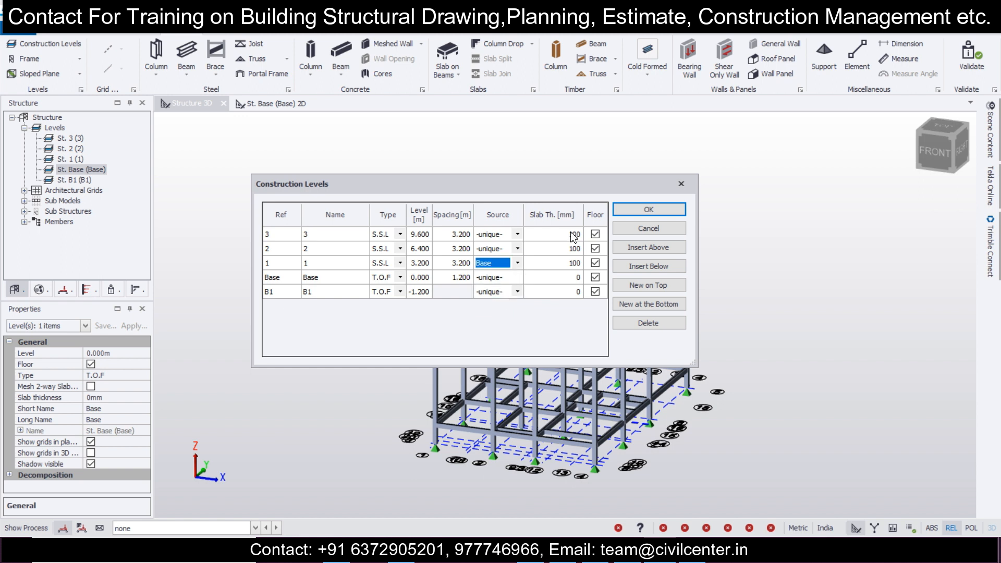
{"action": "left_click", "coordinate": [640, 212]}
{"action": "right_click_drag", "start_coordinate": [335, 371], "coordinate": [459, 356]}
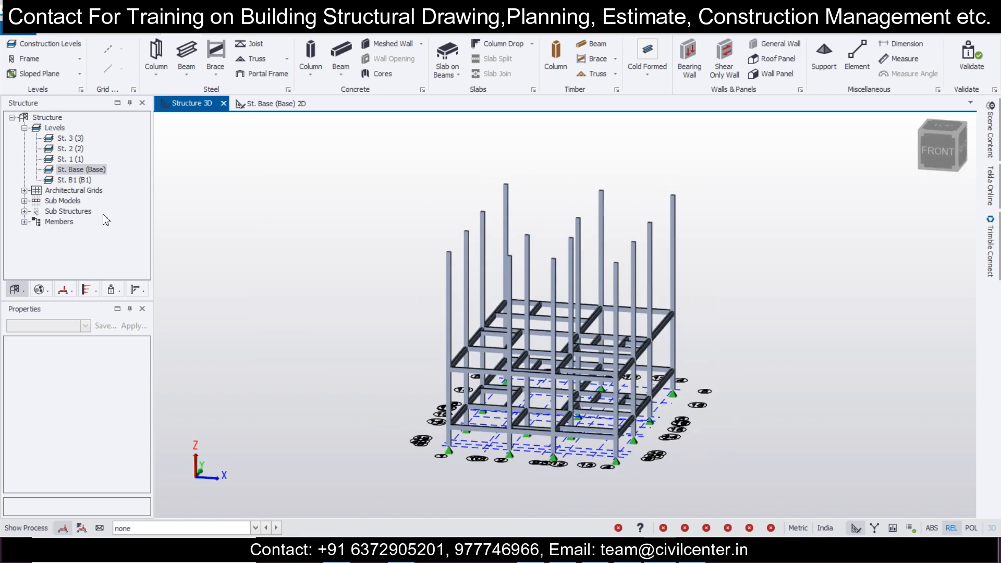
- Bring up the St. 1 level's 2D view and check the floor plans in Column Positioning.dxf in AutoCAD
{"action": "left_click", "coordinate": [65, 159]}
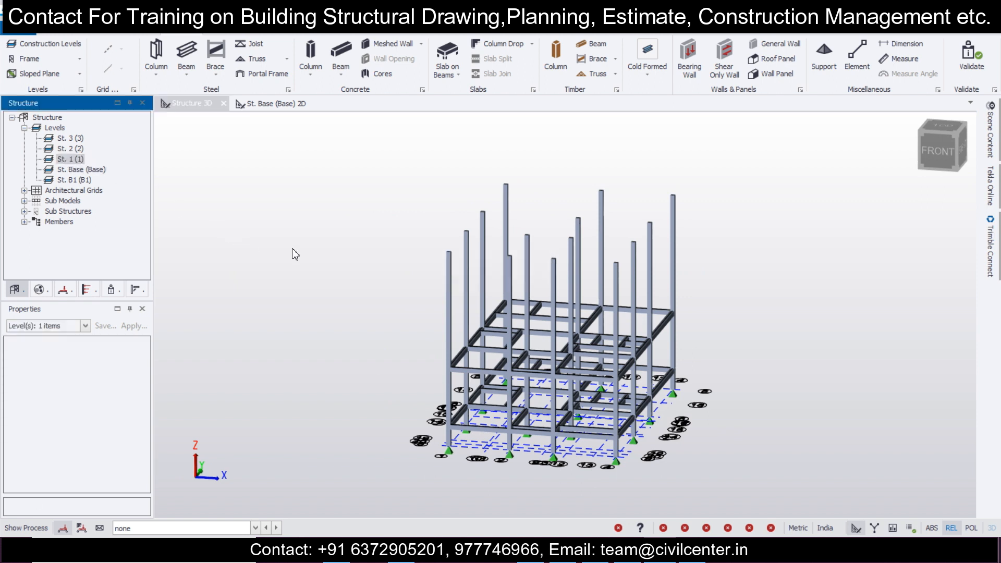
{"action": "scroll", "coordinate": [713, 290], "scroll_direction": "up", "scroll_amount": 1}
{"action": "middle_click_drag", "start_coordinate": [713, 289], "coordinate": [630, 277]}
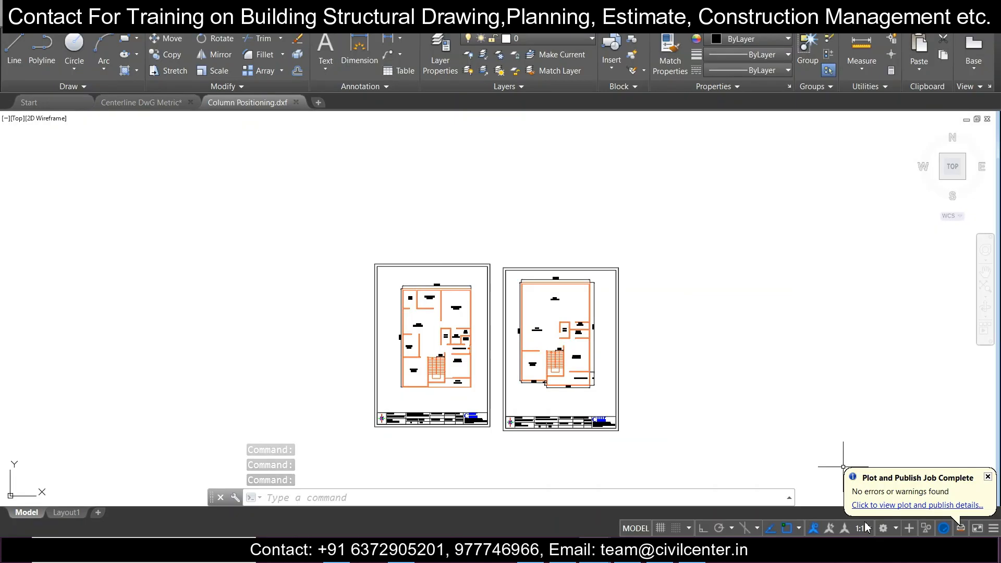
{"action": "scroll", "coordinate": [661, 445], "scroll_direction": "up", "scroll_amount": 4}
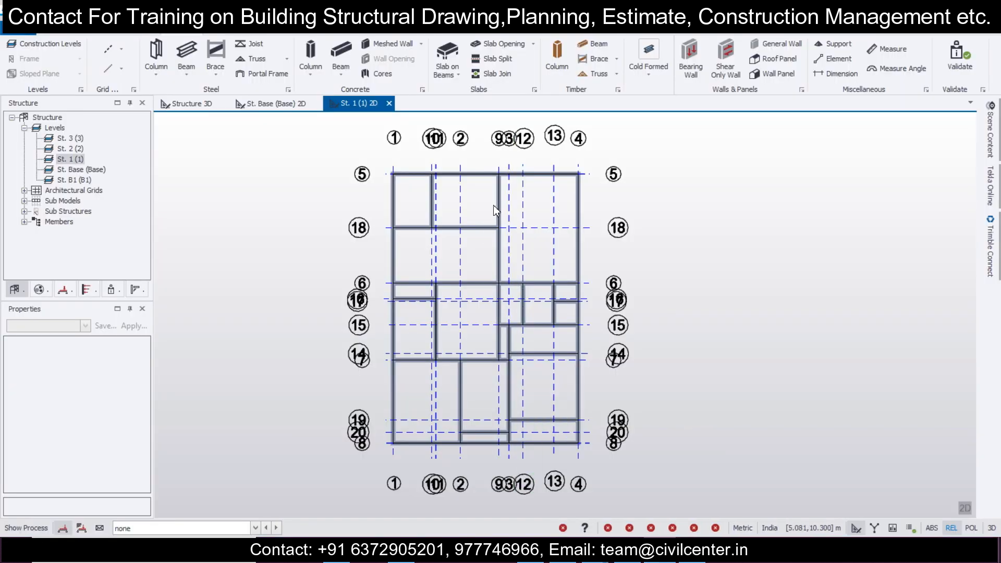
- Delete the St. 1 beams on grid 10 between grids 5 and 18 and on grid 18 between grids 1 and 9
{"action": "left_click", "coordinate": [417, 211]}
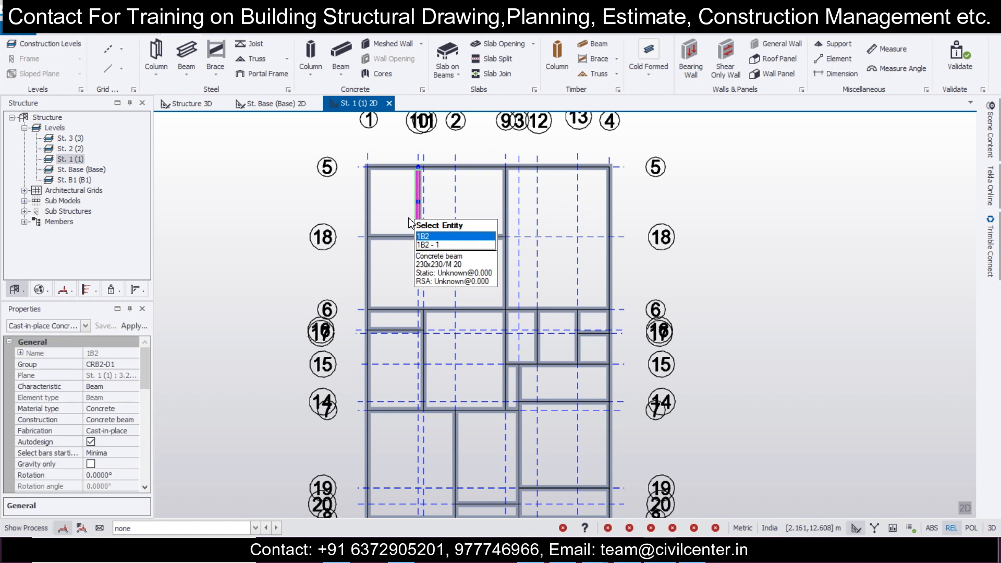
{"action": "left_click", "coordinate": [401, 238]}
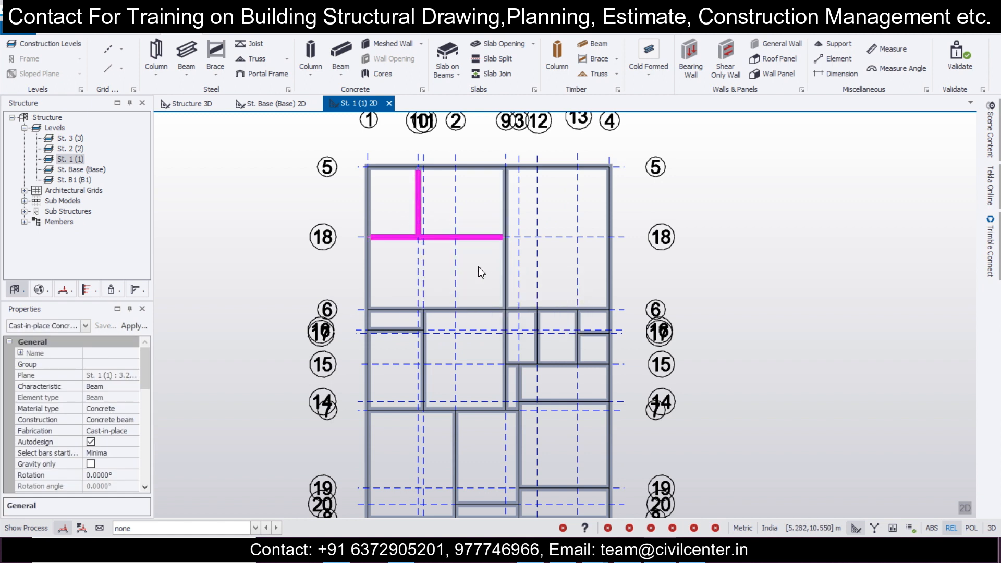
{"action": "key", "text": "Delete"}
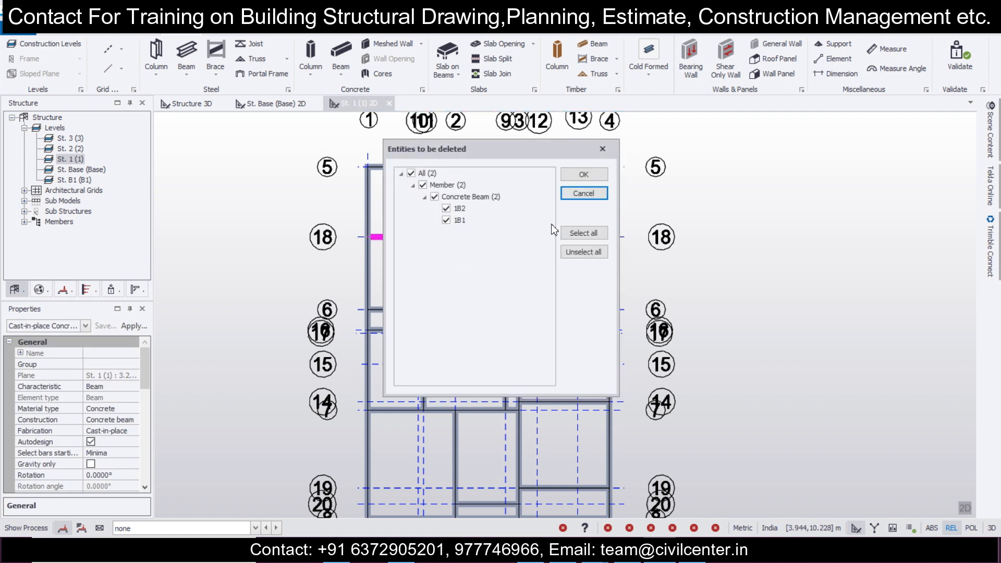
{"action": "left_click", "coordinate": [587, 177]}
{"action": "key", "text": "Escape"}
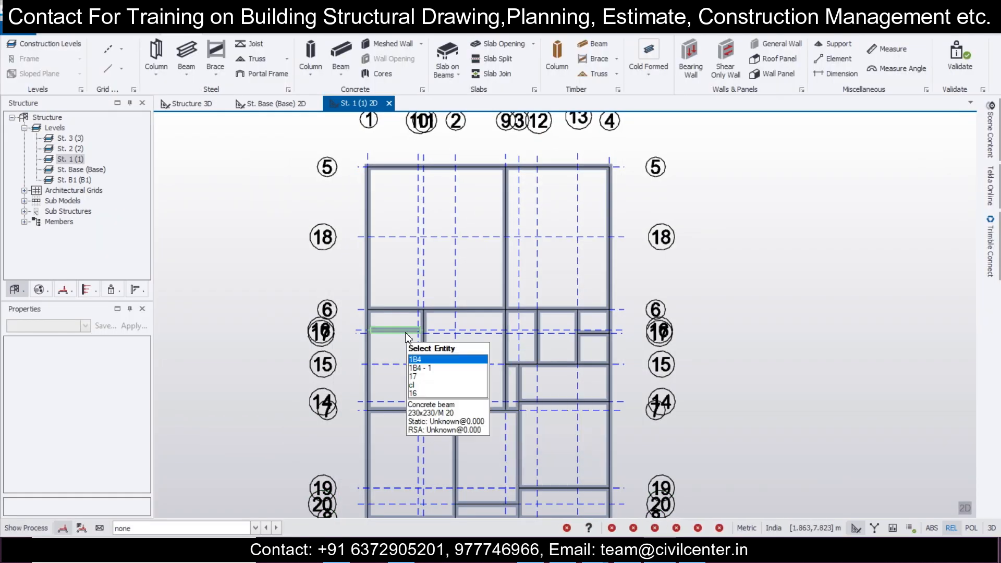
- Delete the short beam 1B4 just below grid 6 and the beam on grid 11 between grids 6 and 7
{"action": "left_click", "coordinate": [406, 333]}
{"action": "left_click", "coordinate": [425, 353]}
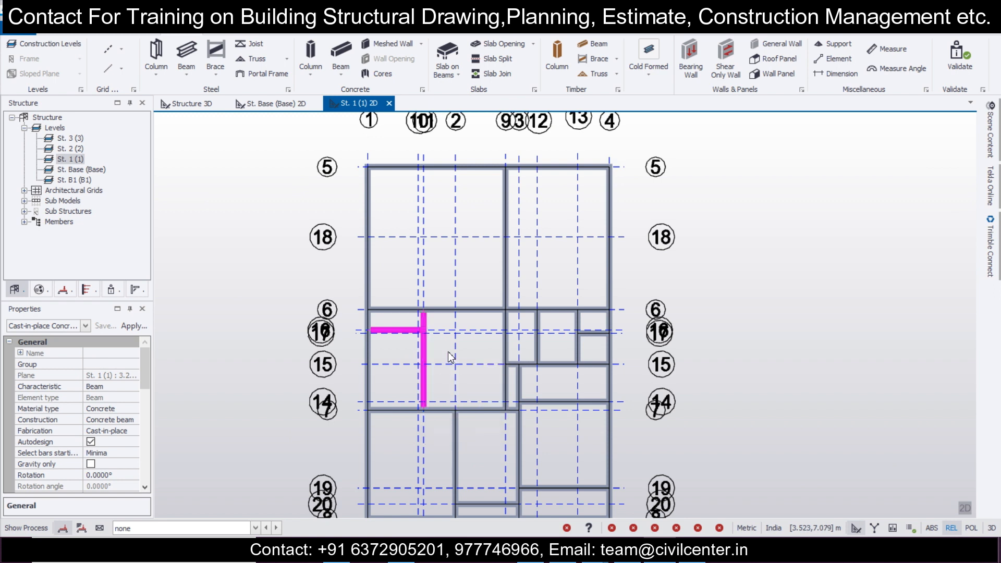
{"action": "key", "text": "Delete"}
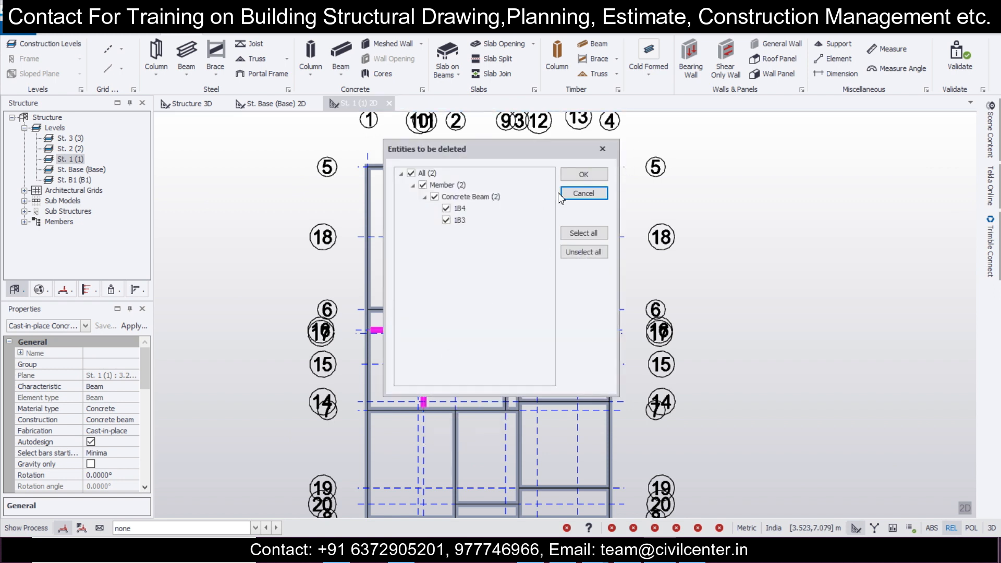
{"action": "left_click", "coordinate": [584, 174]}
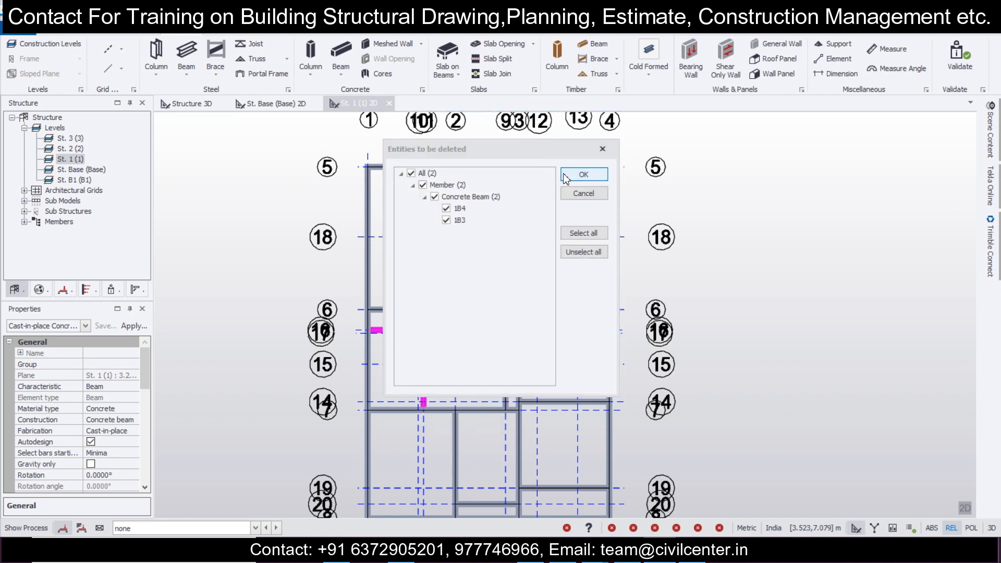
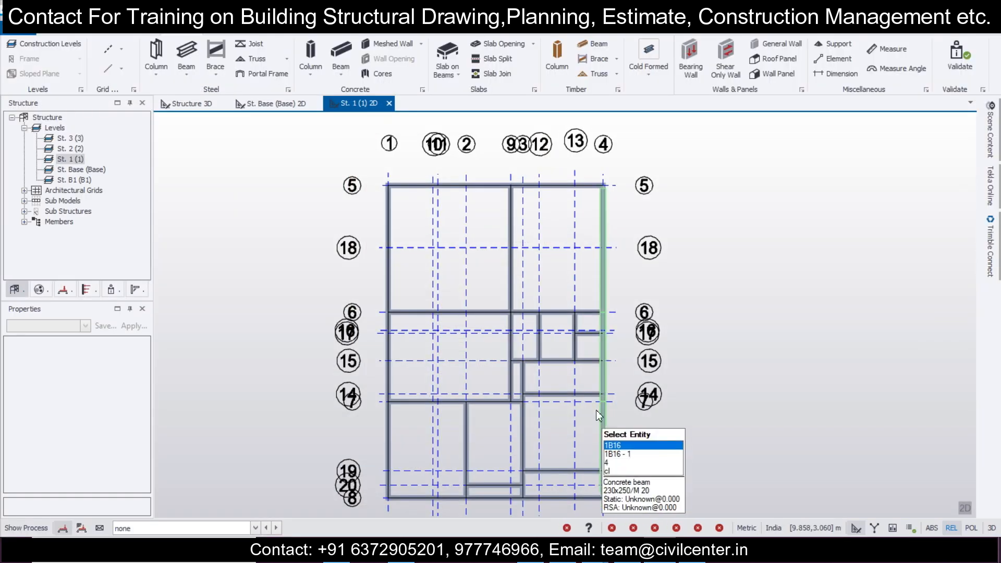
- Delete the beams on grid 14 between grids 3 and 4 and on grid 3 between grids 15 and 7
{"action": "left_click", "coordinate": [576, 393]}
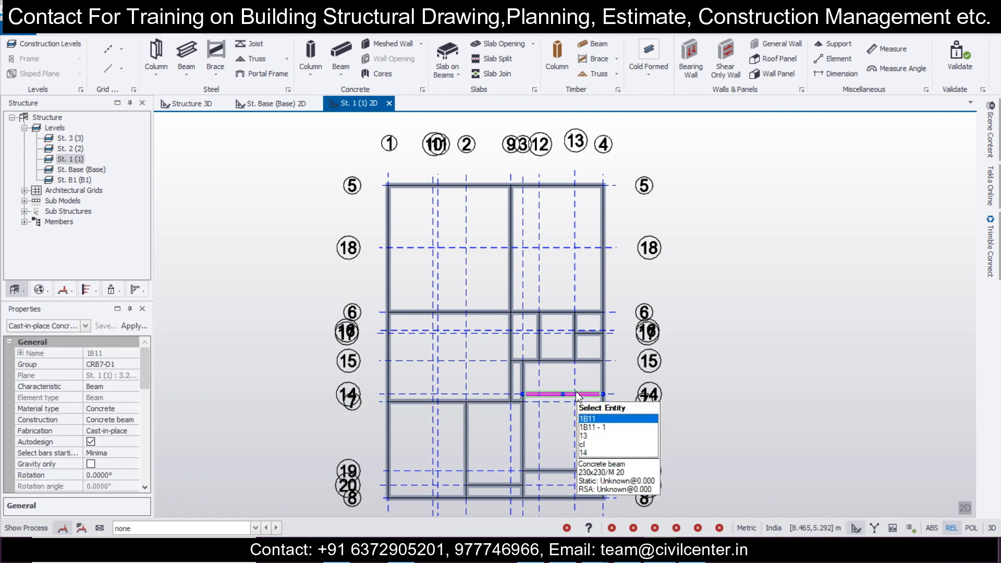
{"action": "key", "text": "Escape"}
{"action": "left_click", "coordinate": [521, 381]}
{"action": "key", "text": "Delete"}
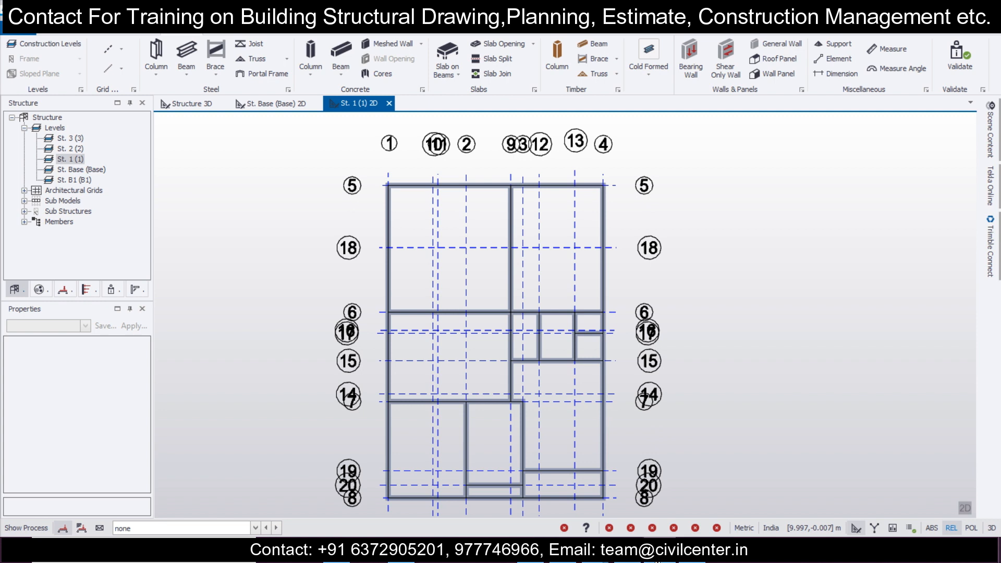
- Undo the deletion of the beam on grid 3 between grids 15 and 7, and check the floor plans in AutoCAD
{"action": "left_click", "coordinate": [658, 556]}
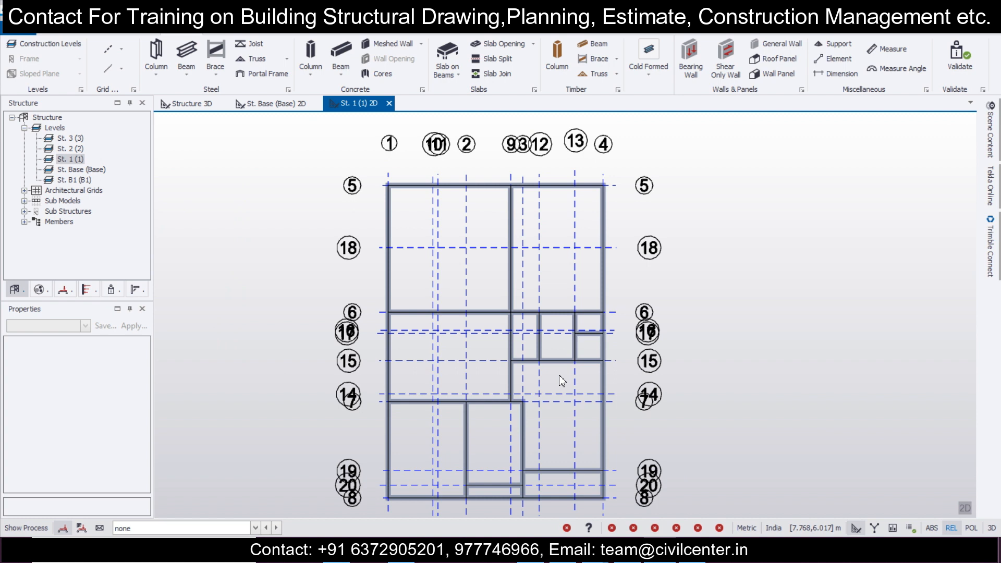
{"action": "key", "text": "ctrl+z"}
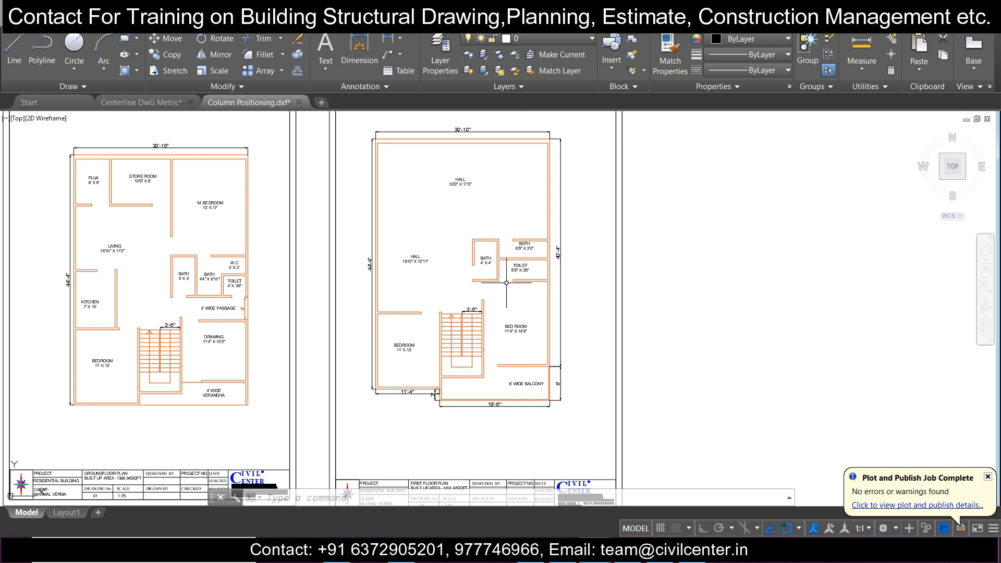
{"action": "scroll", "coordinate": [415, 273], "scroll_direction": "down", "scroll_amount": 2}
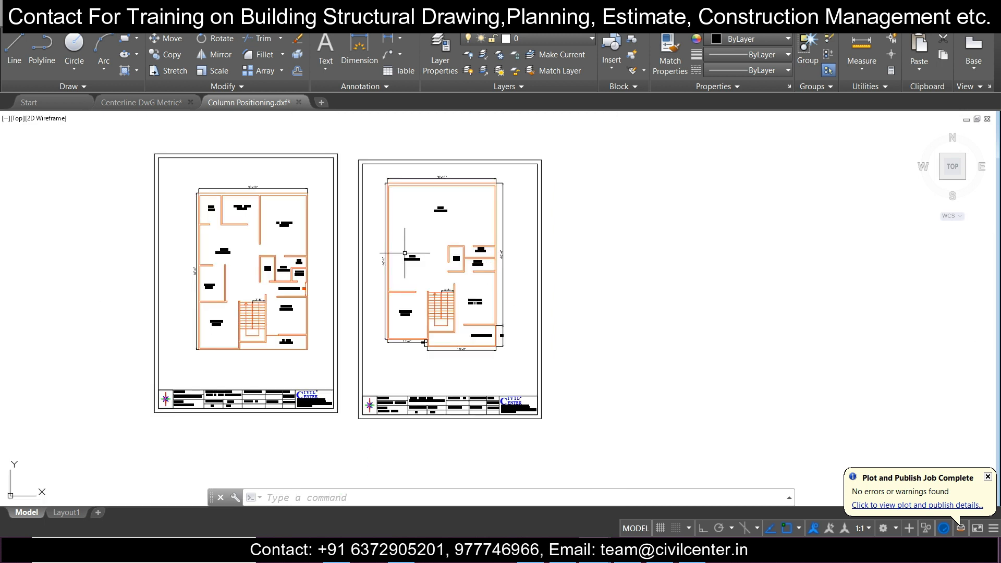
{"action": "scroll", "coordinate": [391, 227], "scroll_direction": "up", "scroll_amount": 2}
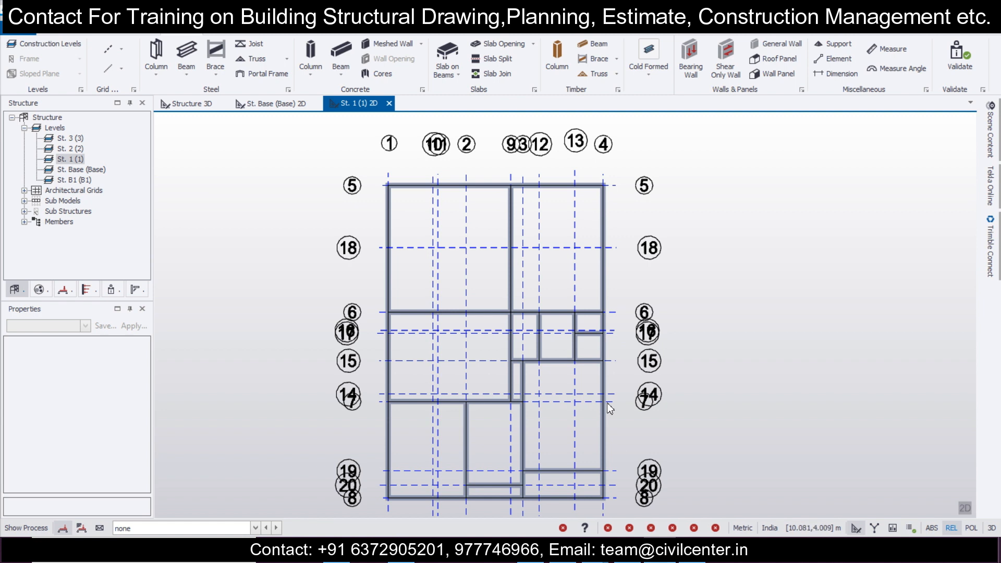
- Delete the beam on grid 13 between grids 6 and 15 and extend the short beam 1B8 on grid 17 to grid 12
{"action": "key", "text": "Delete"}
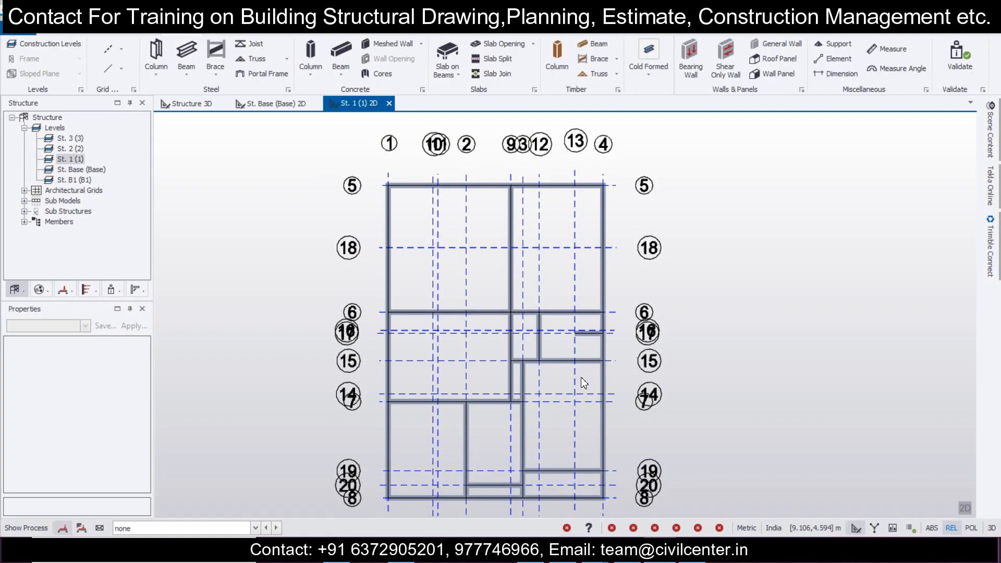
{"action": "scroll", "coordinate": [555, 310], "scroll_direction": "up", "scroll_amount": 5}
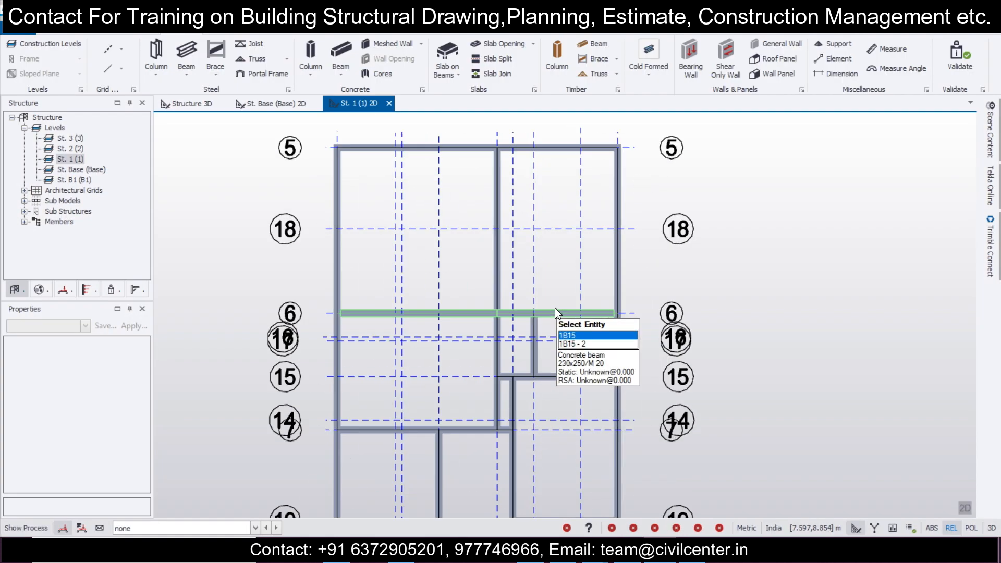
{"action": "left_click", "coordinate": [601, 333]}
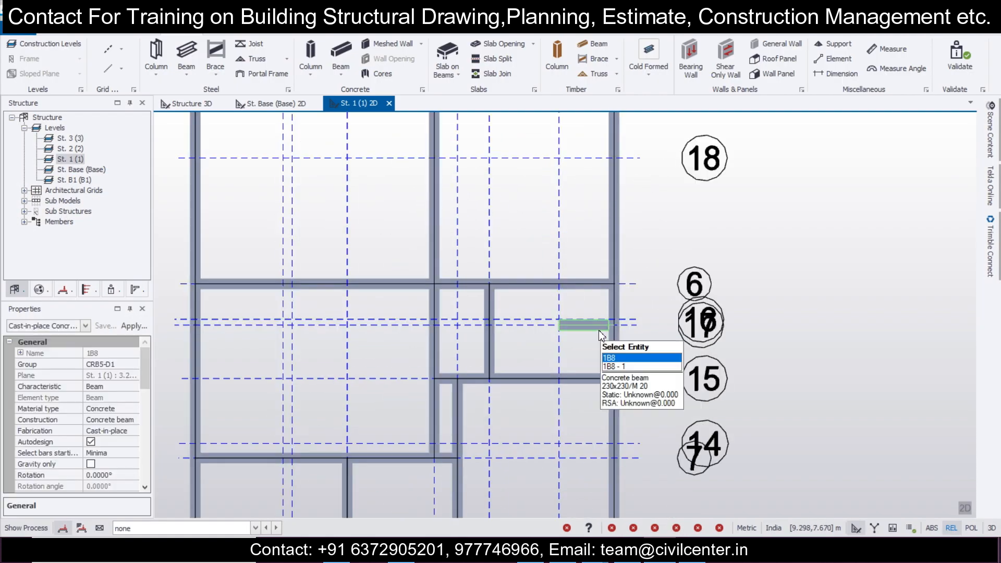
{"action": "left_click", "coordinate": [560, 326]}
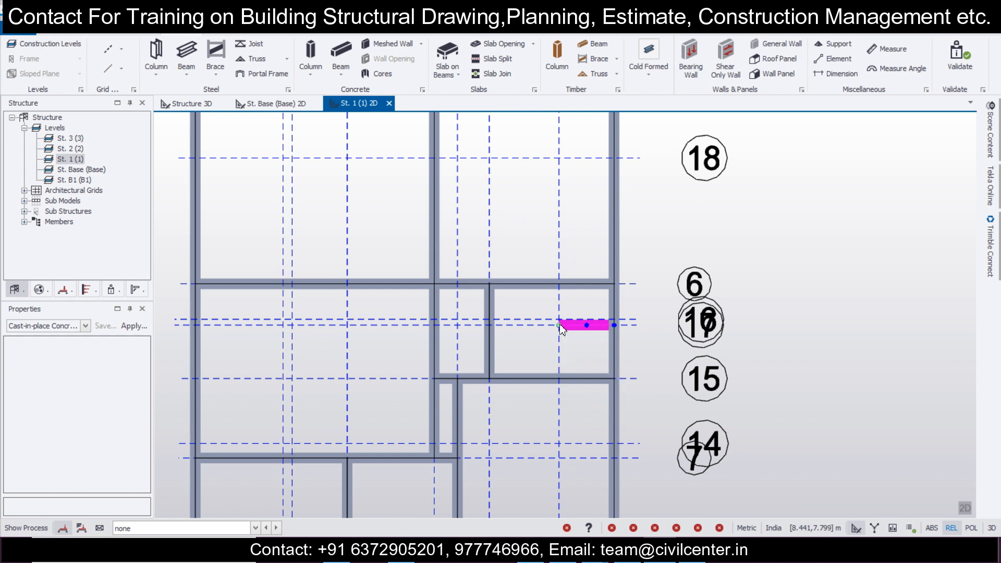
{"action": "left_click", "coordinate": [491, 324]}
{"action": "key", "text": "Escape"}
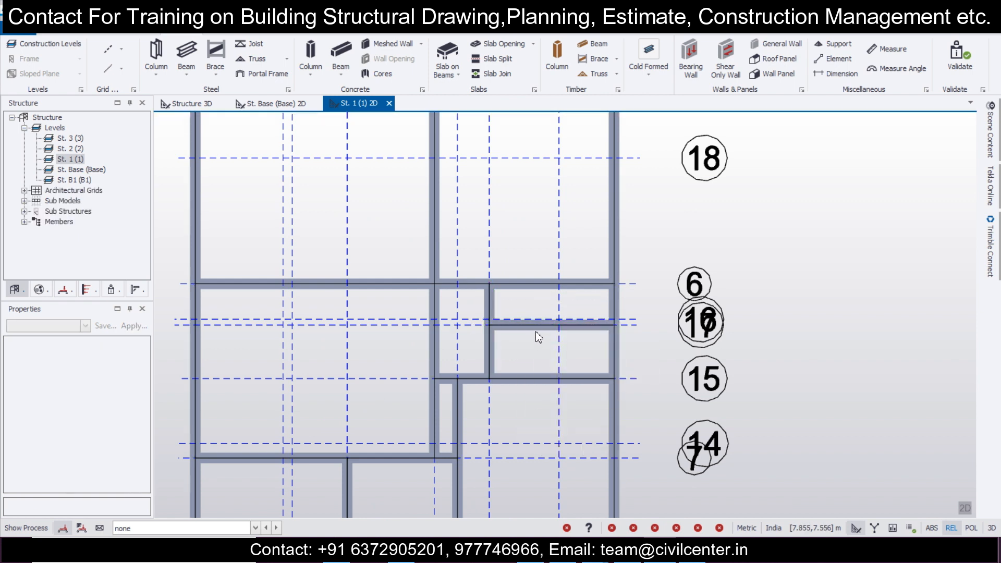
- Validate the model and examine beams 1B8 and 1B22 and the connections around them on the St. 1 plan
{"action": "left_click", "coordinate": [539, 330]}
{"action": "scroll", "coordinate": [540, 330], "scroll_direction": "down", "scroll_amount": 3}
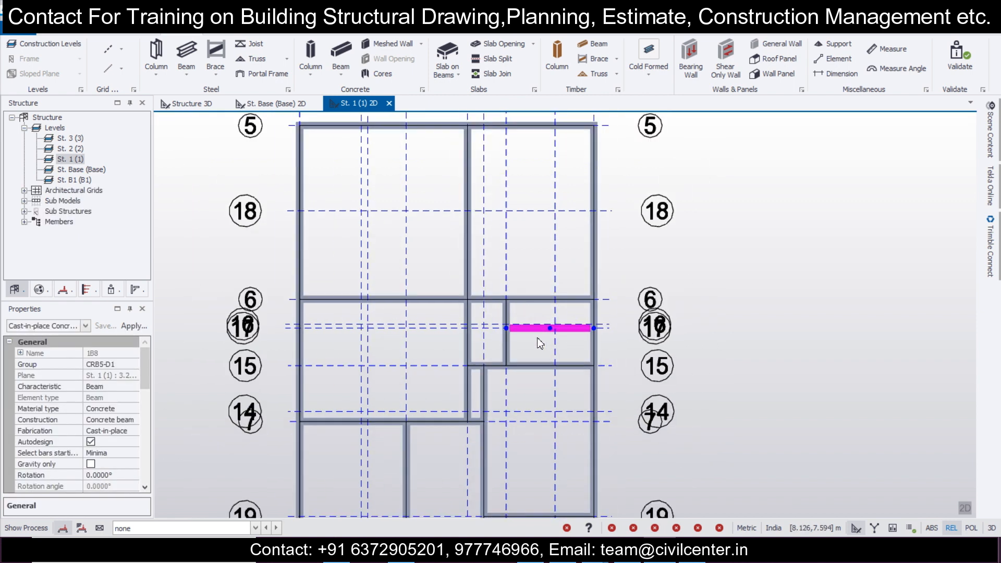
{"action": "left_click", "coordinate": [966, 52]}
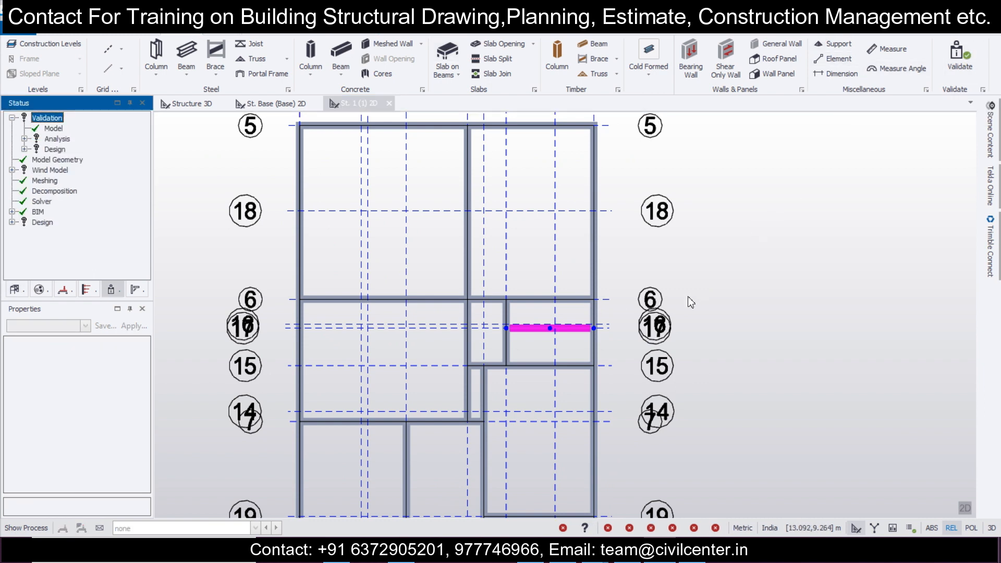
{"action": "scroll", "coordinate": [563, 402], "scroll_direction": "down", "scroll_amount": 3}
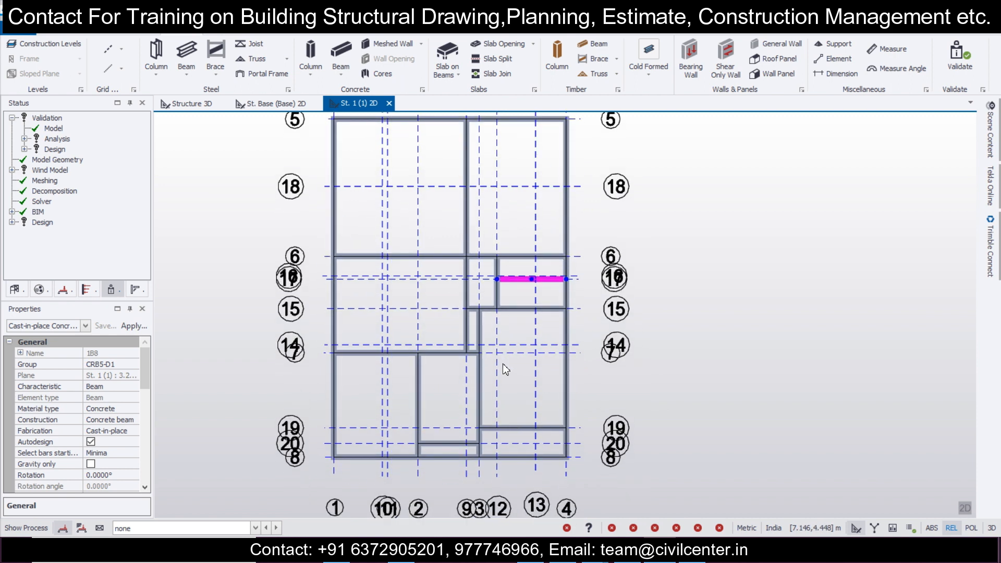
{"action": "left_click", "coordinate": [468, 328]}
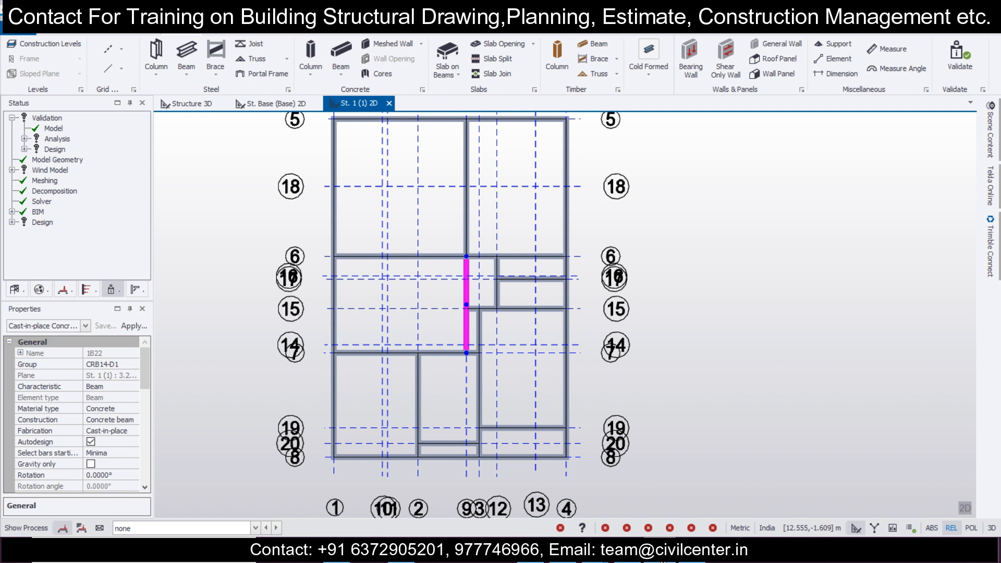
{"action": "scroll", "coordinate": [476, 298], "scroll_direction": "up", "scroll_amount": 4}
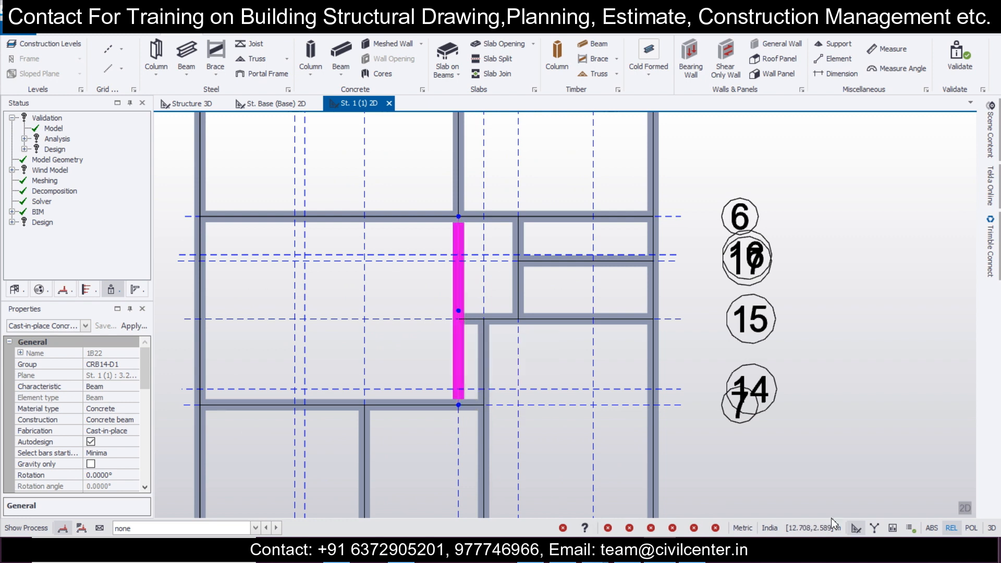
{"action": "scroll", "coordinate": [424, 345], "scroll_direction": "down", "scroll_amount": 3}
{"action": "scroll", "coordinate": [472, 324], "scroll_direction": "up", "scroll_amount": 2}
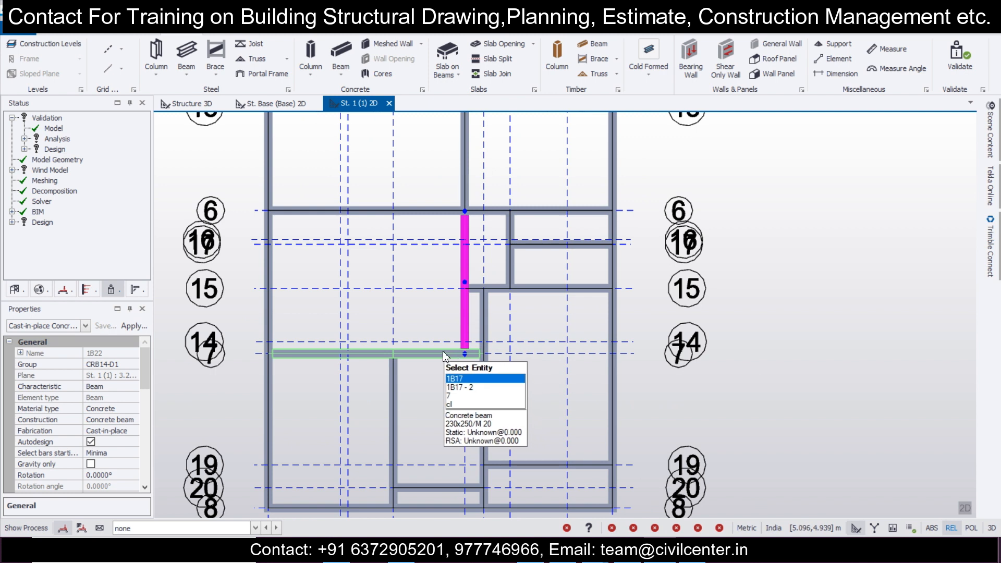
{"action": "key", "text": "Escape"}
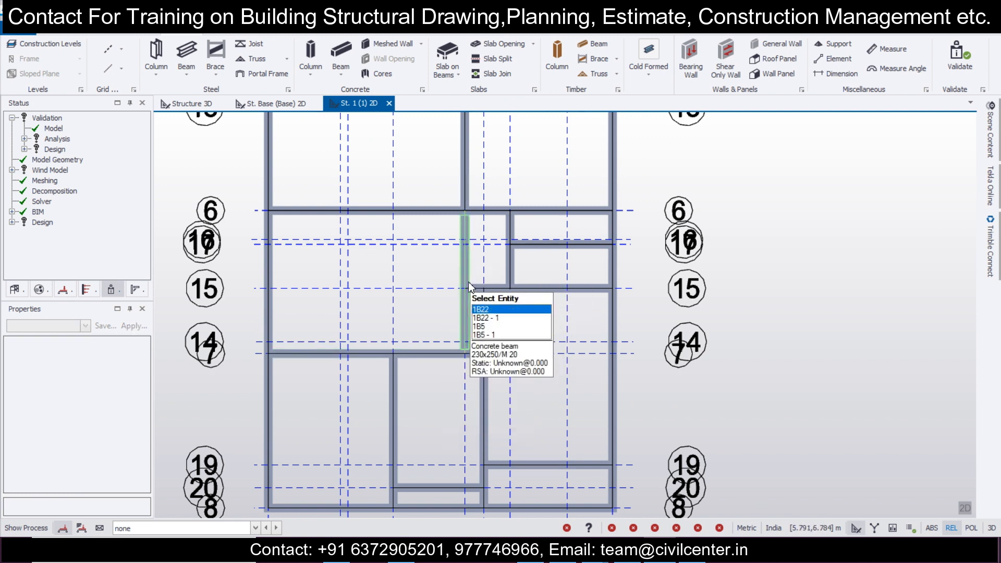
- Extend beam 1B17 along grid 7 from grid 3 to grid 4 and validate the model
{"action": "left_click", "coordinate": [479, 353]}
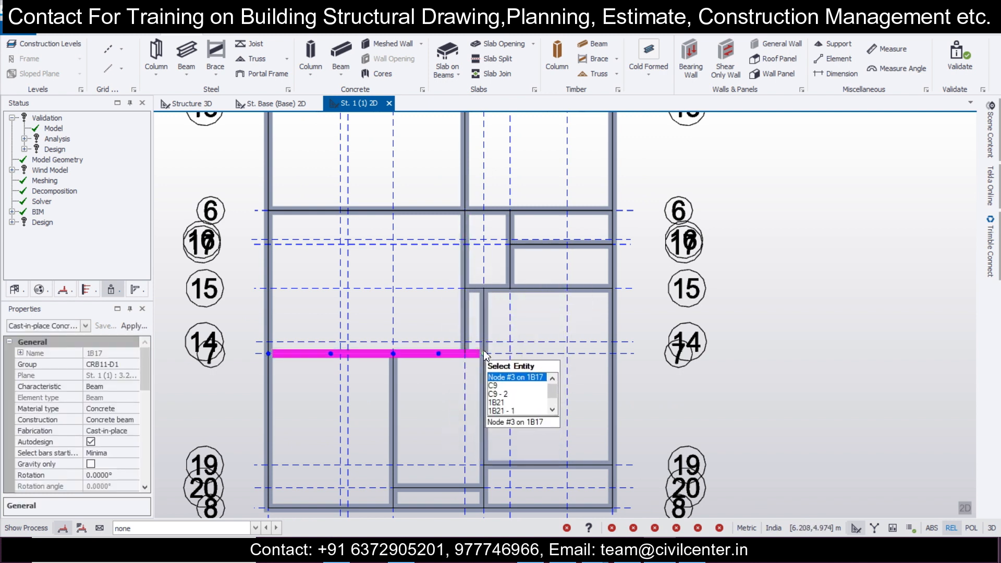
{"action": "left_click", "coordinate": [484, 355]}
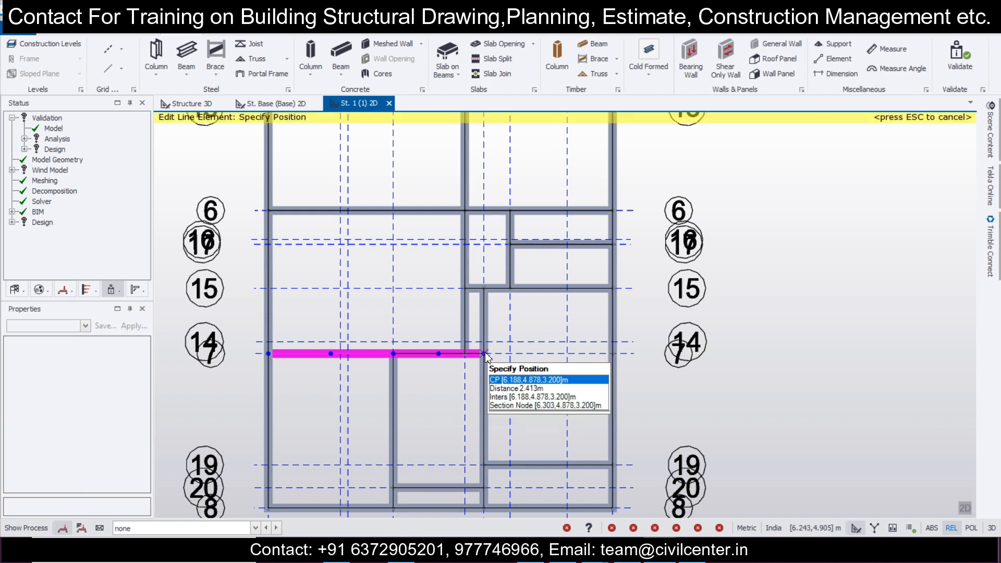
{"action": "left_click", "coordinate": [609, 355]}
{"action": "key", "text": "Escape"}
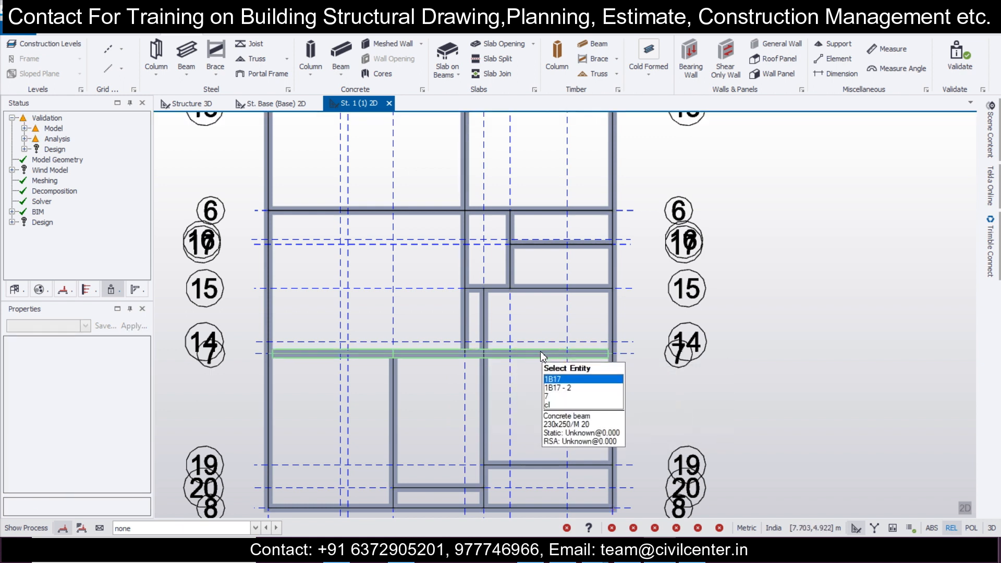
{"action": "left_click", "coordinate": [541, 353]}
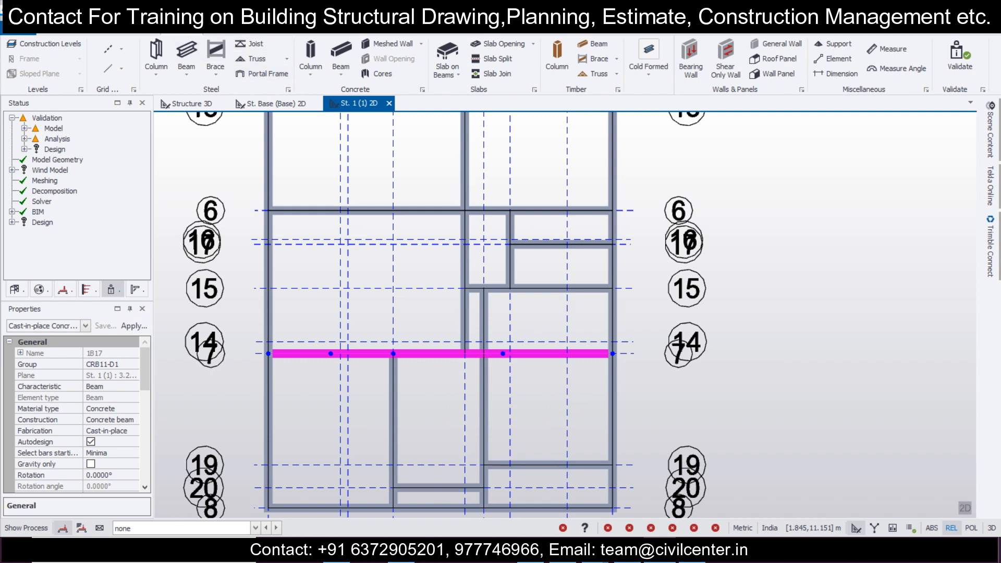
{"action": "left_click", "coordinate": [118, 8]}
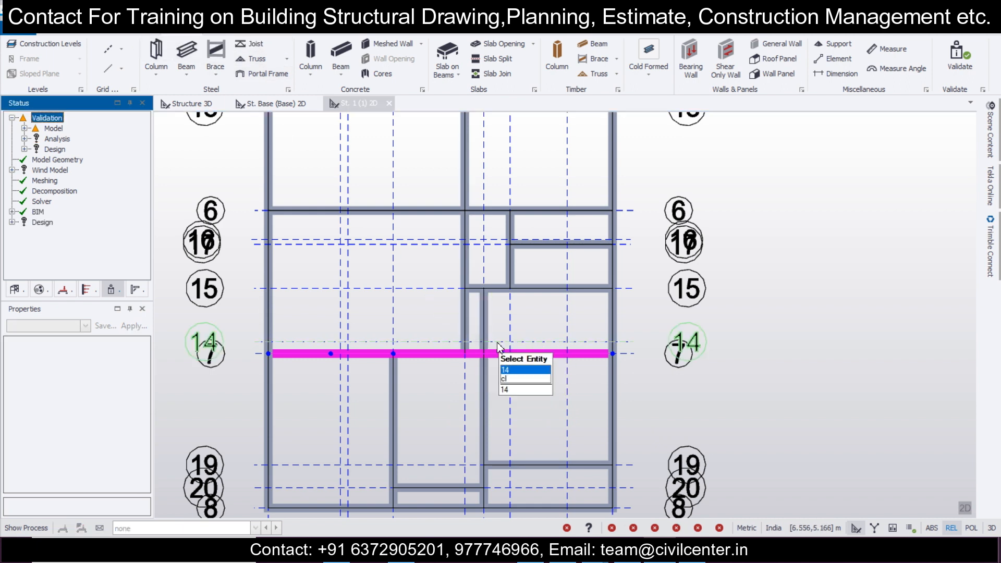
- Add an intermediate node to beam 1B17 at grid 3 and validate the model again
{"action": "left_click", "coordinate": [502, 355]}
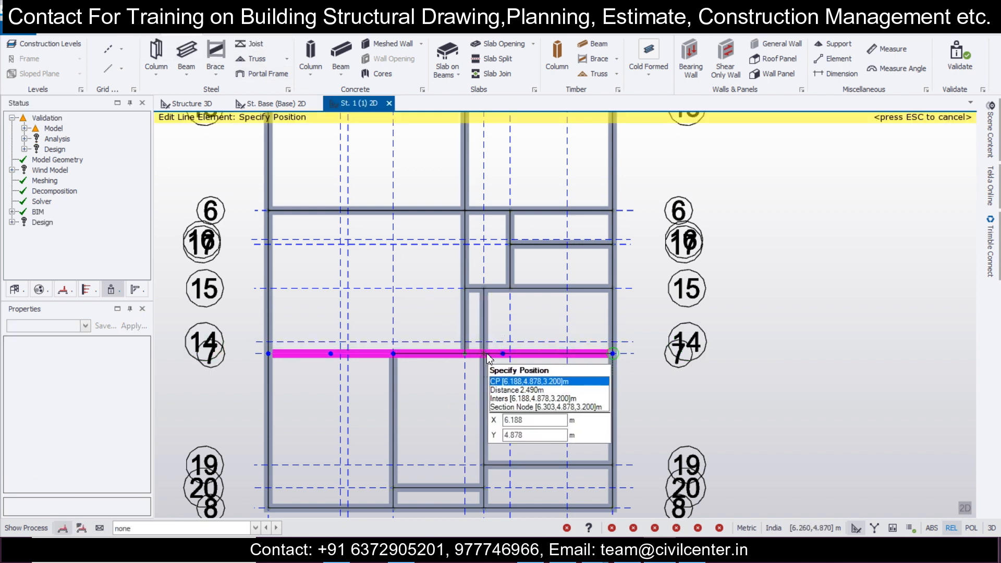
{"action": "left_click", "coordinate": [484, 354]}
{"action": "left_click", "coordinate": [118, 8]}
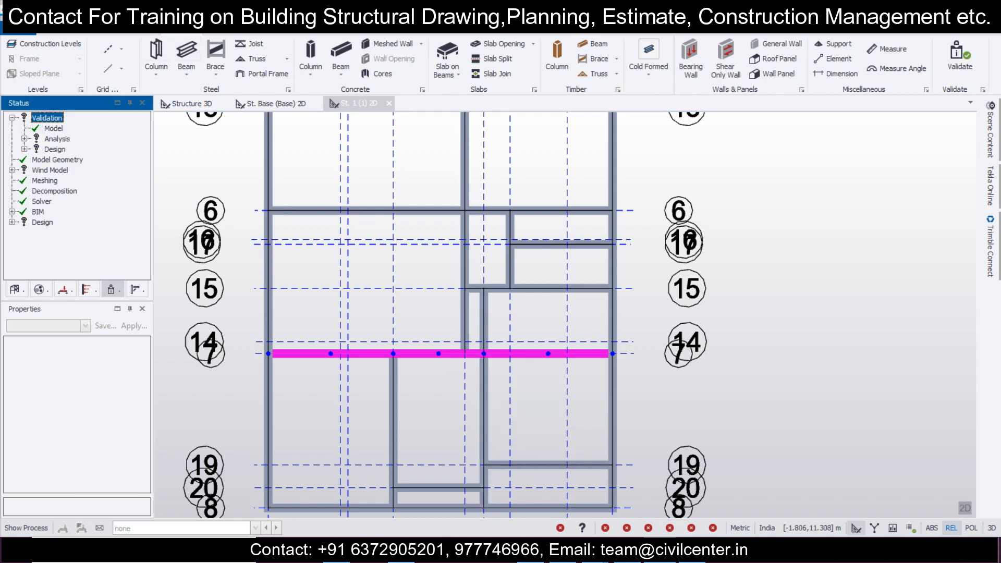
{"action": "key", "text": "Escape"}
{"action": "scroll", "coordinate": [531, 368], "scroll_direction": "down", "scroll_amount": 1}
{"action": "left_click", "coordinate": [538, 360]}
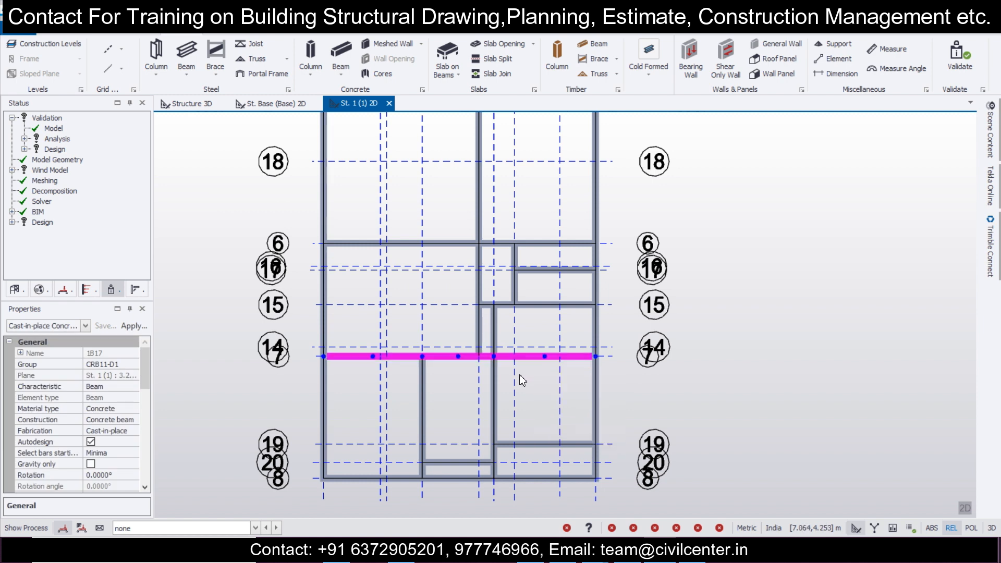
{"action": "scroll", "coordinate": [519, 374], "scroll_direction": "down", "scroll_amount": 1}
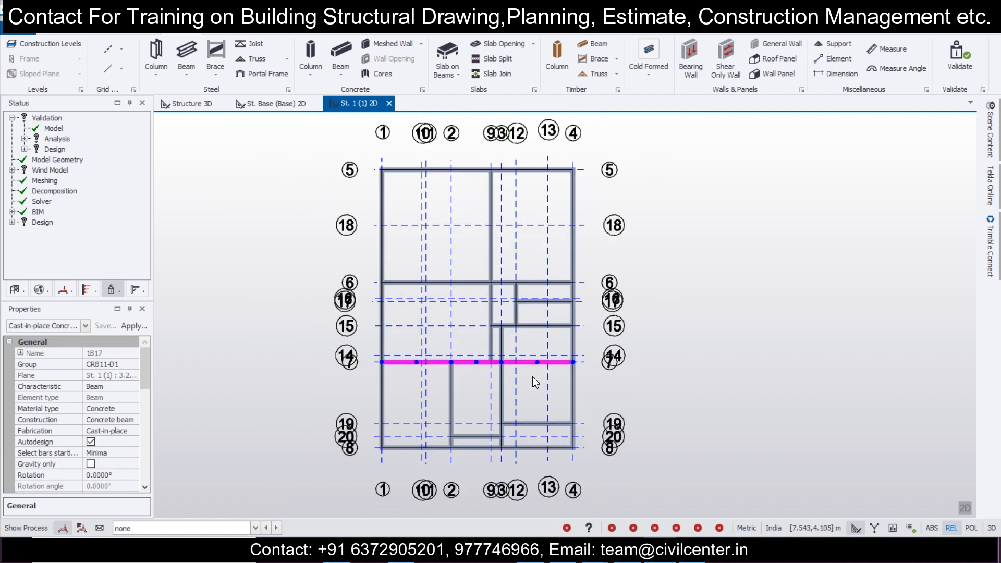
- Create slab items on beams in all St. 1 bays between grids 5 and 7
{"action": "left_click", "coordinate": [448, 53]}
{"action": "left_click", "coordinate": [528, 209]}
{"action": "left_click", "coordinate": [455, 300]}
{"action": "left_click", "coordinate": [507, 304]}
{"action": "left_click", "coordinate": [506, 338]}
{"action": "left_click", "coordinate": [503, 338]}
{"action": "left_click", "coordinate": [539, 322]}
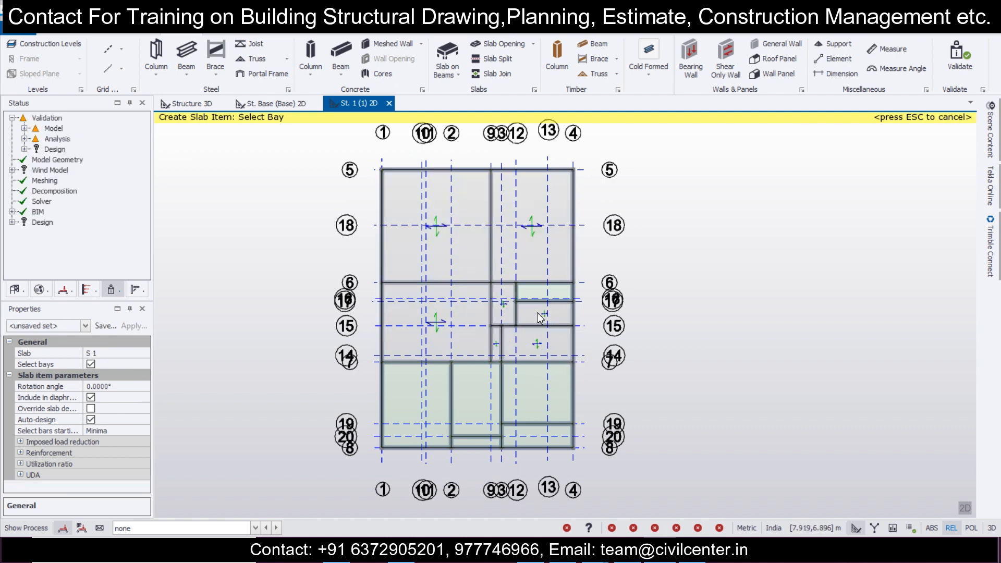
{"action": "left_click", "coordinate": [544, 292]}
- Create slab items in the St. 1 bays between grids 7 and 8, leaving out the stair bay between grids 2 and 3
{"action": "left_click", "coordinate": [452, 377]}
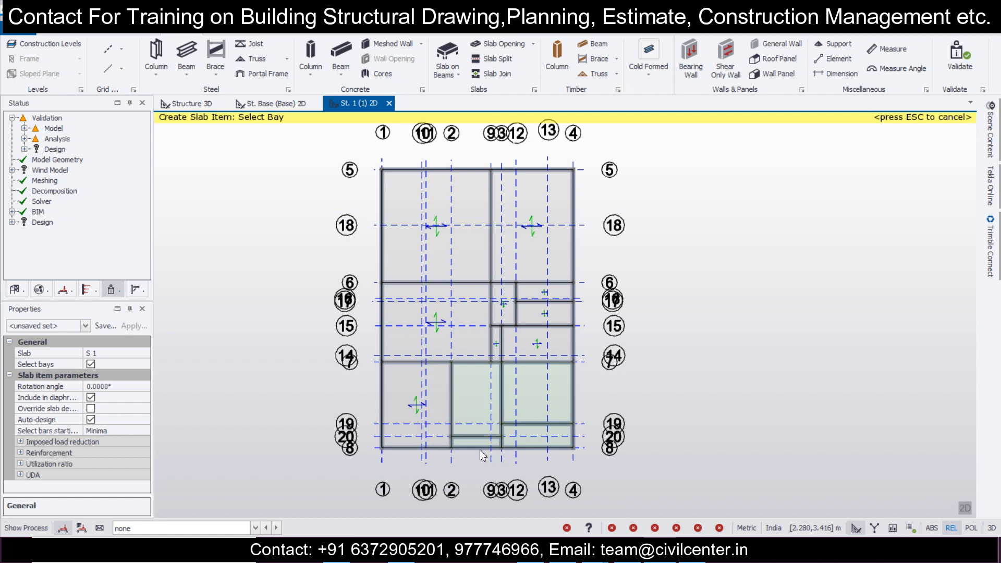
{"action": "left_click", "coordinate": [518, 436]}
{"action": "left_click", "coordinate": [562, 365]}
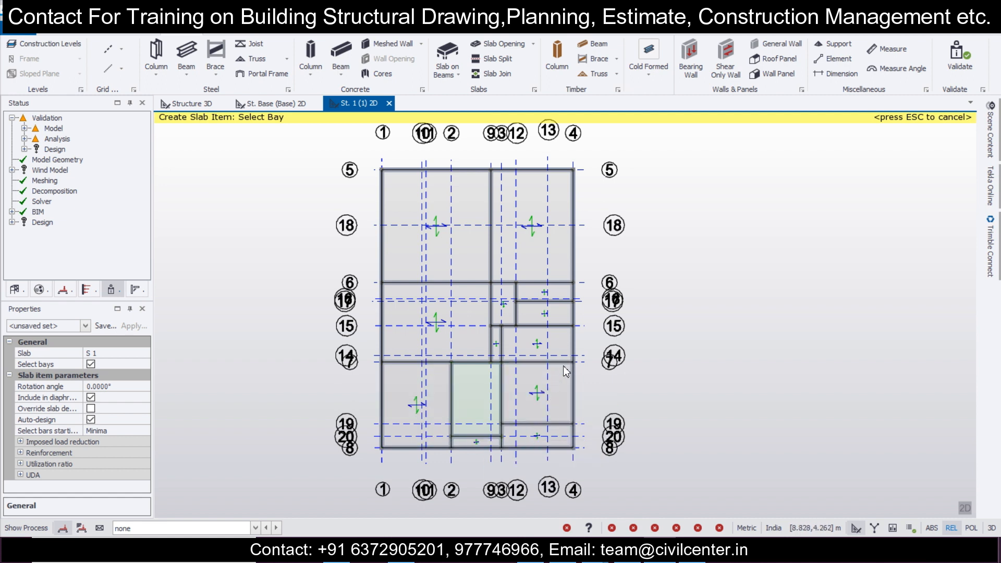
{"action": "scroll", "coordinate": [561, 365], "scroll_direction": "up", "scroll_amount": 2}
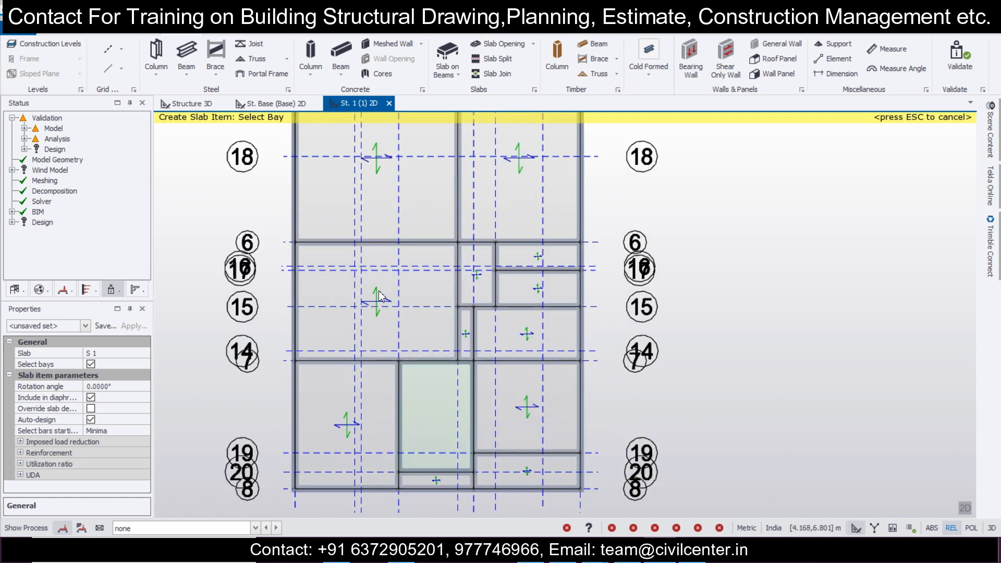
{"action": "scroll", "coordinate": [378, 293], "scroll_direction": "down", "scroll_amount": 2}
- Inspect the model in the Structure 3D view and set the source of construction level 1 to -unique-
{"action": "left_click", "coordinate": [207, 109]}
{"action": "right_click_drag", "start_coordinate": [678, 308], "coordinate": [849, 313]}
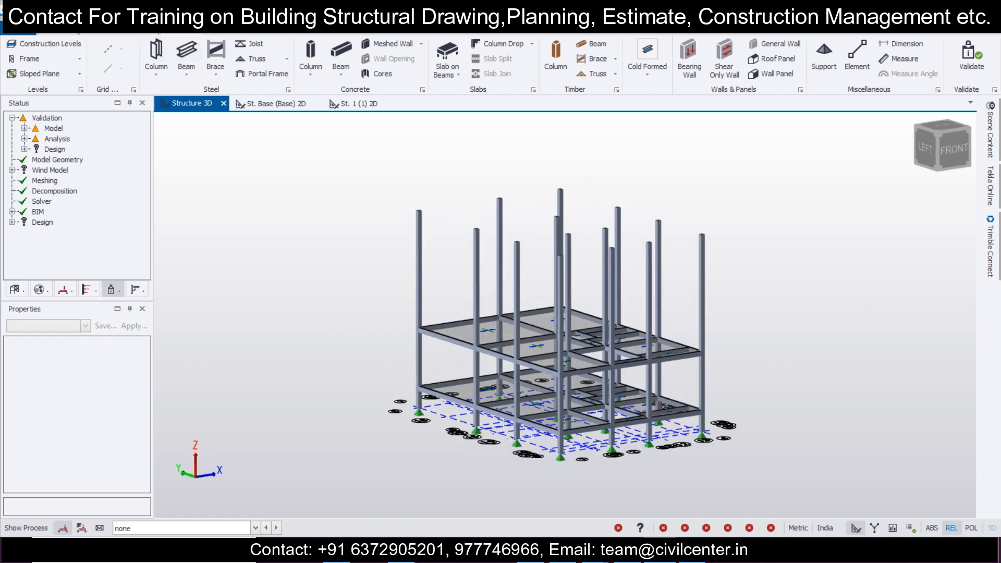
{"action": "left_click", "coordinate": [69, 46]}
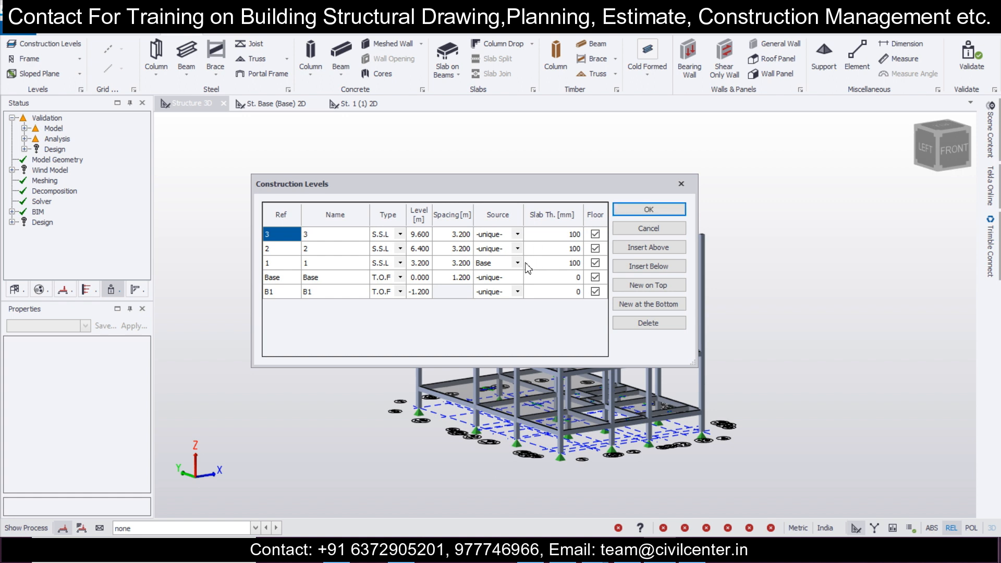
{"action": "left_click", "coordinate": [504, 281]}
{"action": "left_click", "coordinate": [632, 210]}
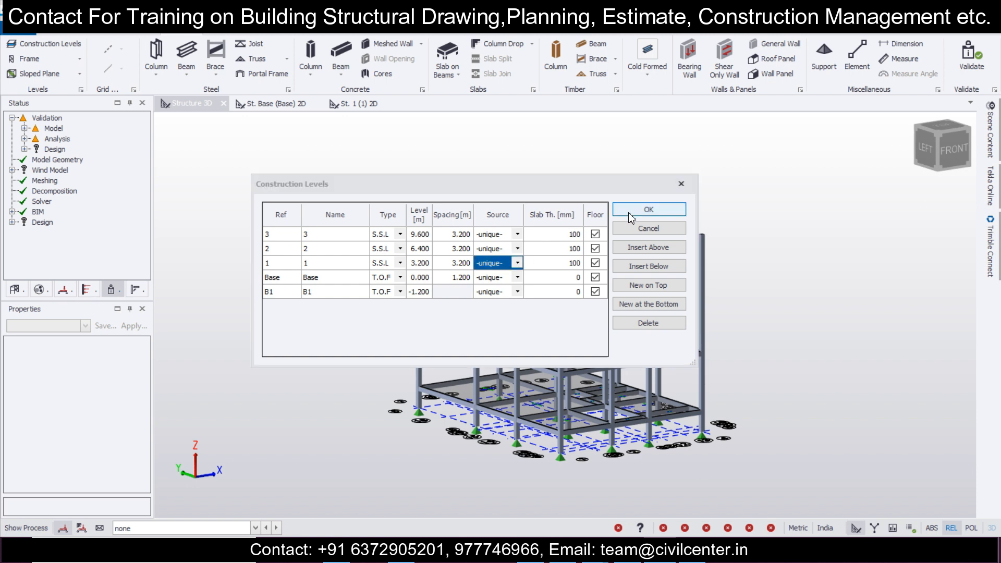
- Undo the earlier slab creation and the copied level 1 beams
{"action": "mouse_move", "coordinate": [756, 275]}
{"action": "middle_mouse_down"}
{"action": "mouse_move", "coordinate": [528, 289]}
{"action": "mouse_move", "coordinate": [496, 275]}
{"action": "mouse_move", "coordinate": [648, 302]}
{"action": "mouse_move", "coordinate": [737, 279]}
{"action": "middle_mouse_up"}
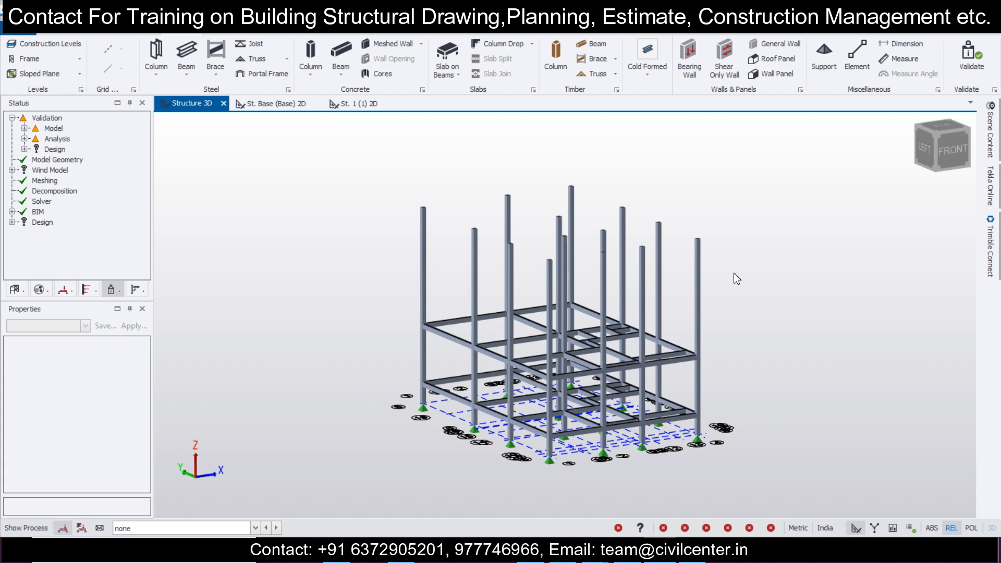
{"action": "key", "text": "ctrl+z"}
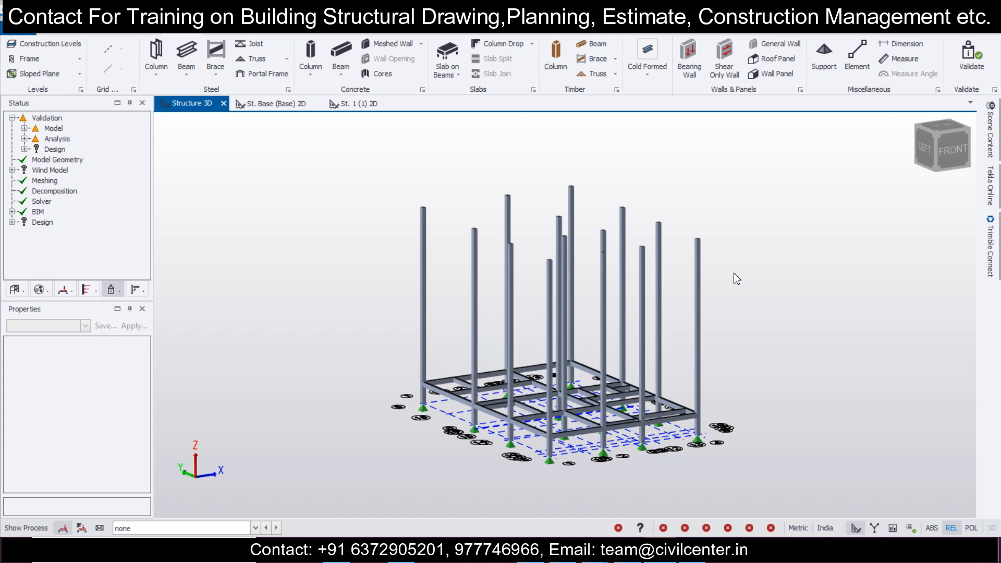
{"action": "middle_click_drag", "start_coordinate": [737, 279], "coordinate": [730, 339]}
- Set the source of construction level 1 to Base to copy the base beam layout onto it
{"action": "left_click", "coordinate": [46, 45]}
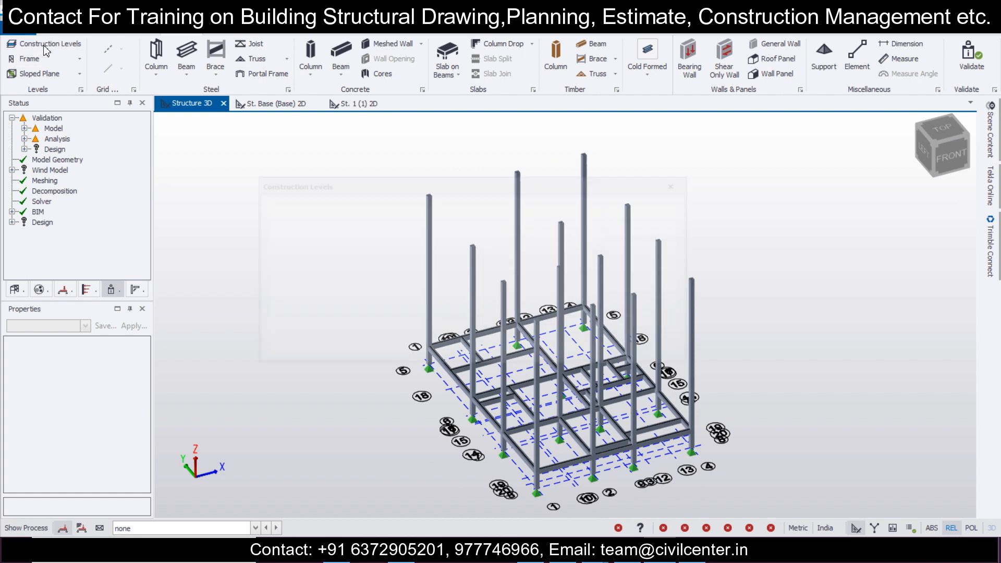
{"action": "left_click", "coordinate": [517, 264]}
{"action": "left_click", "coordinate": [502, 294]}
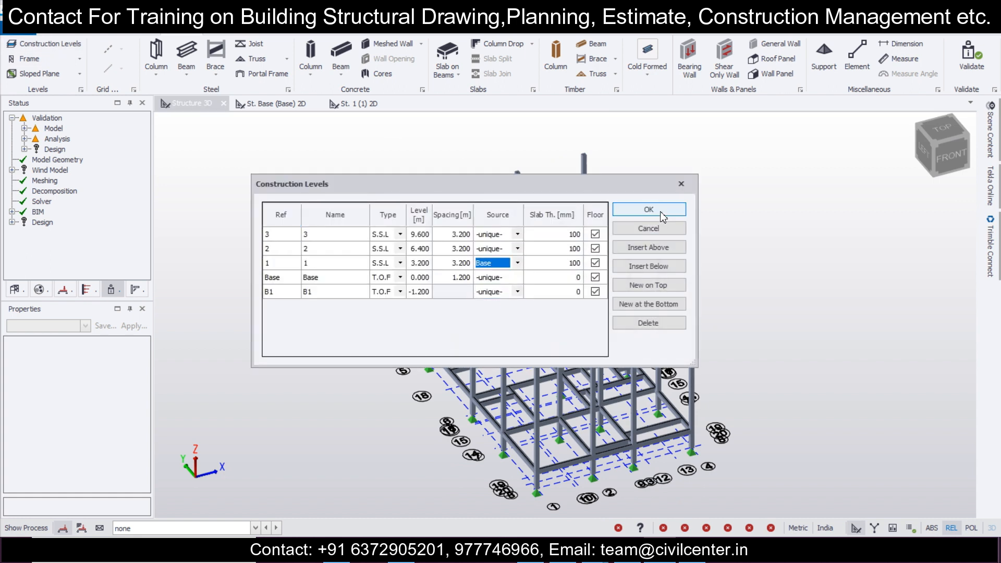
{"action": "left_click", "coordinate": [660, 213]}
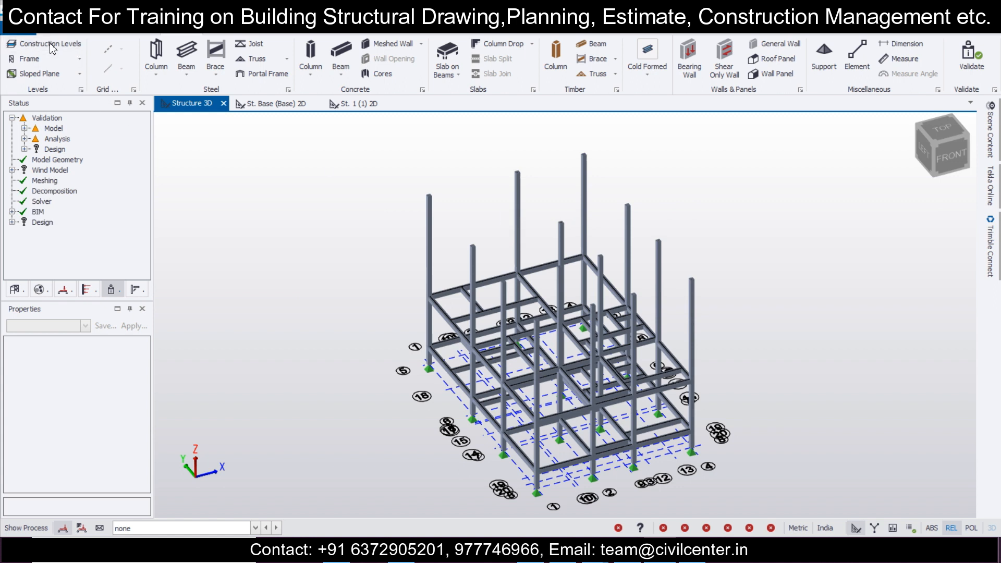
- Make construction level 1 independent again by setting its source to -unique-
{"action": "left_click", "coordinate": [52, 46]}
{"action": "left_click", "coordinate": [518, 264]}
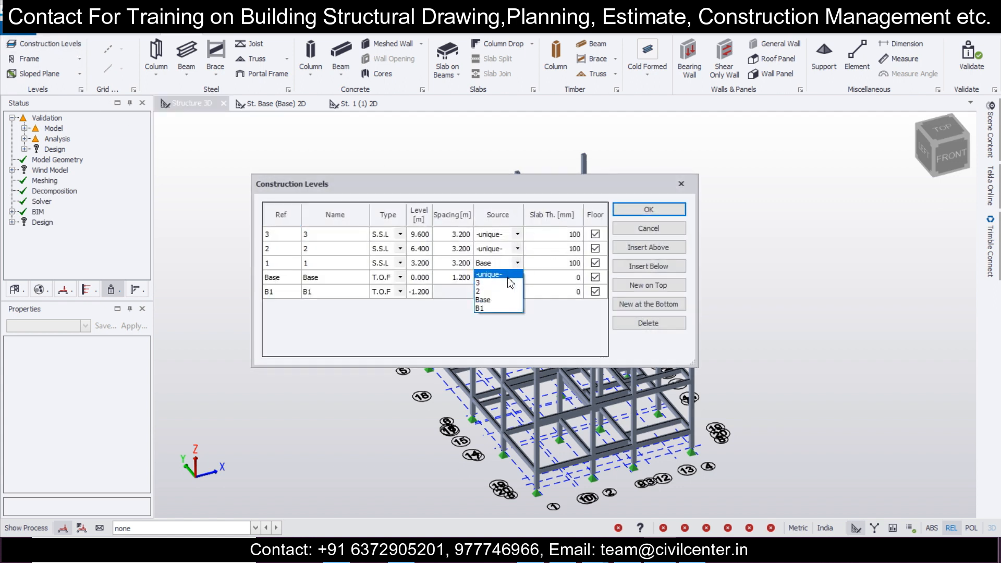
{"action": "left_click", "coordinate": [511, 274]}
{"action": "left_click", "coordinate": [646, 212]}
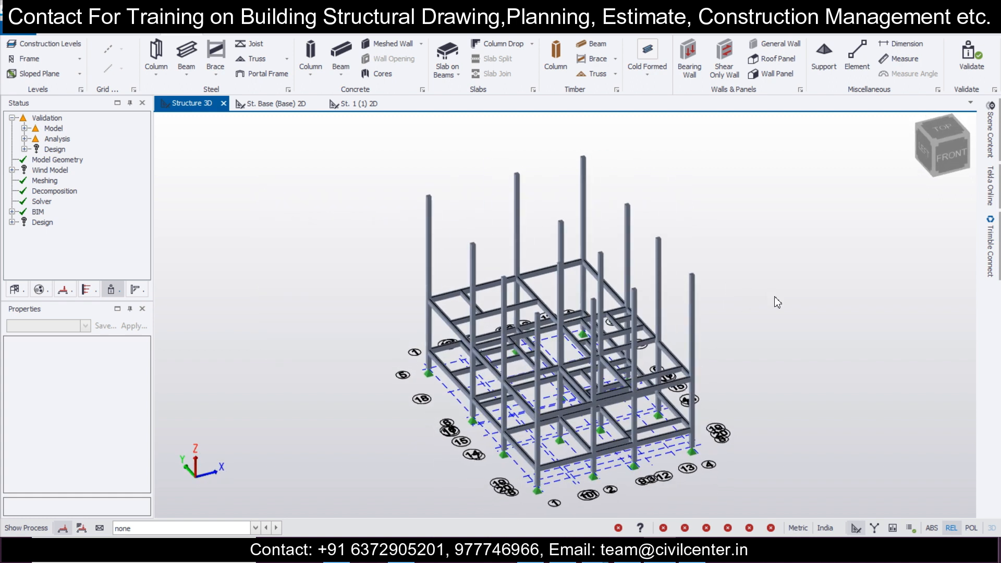
- Create slab items on beams in all St. 1 bays and remove the one over the stair bay between grids 2 and 3
{"action": "left_click", "coordinate": [375, 107]}
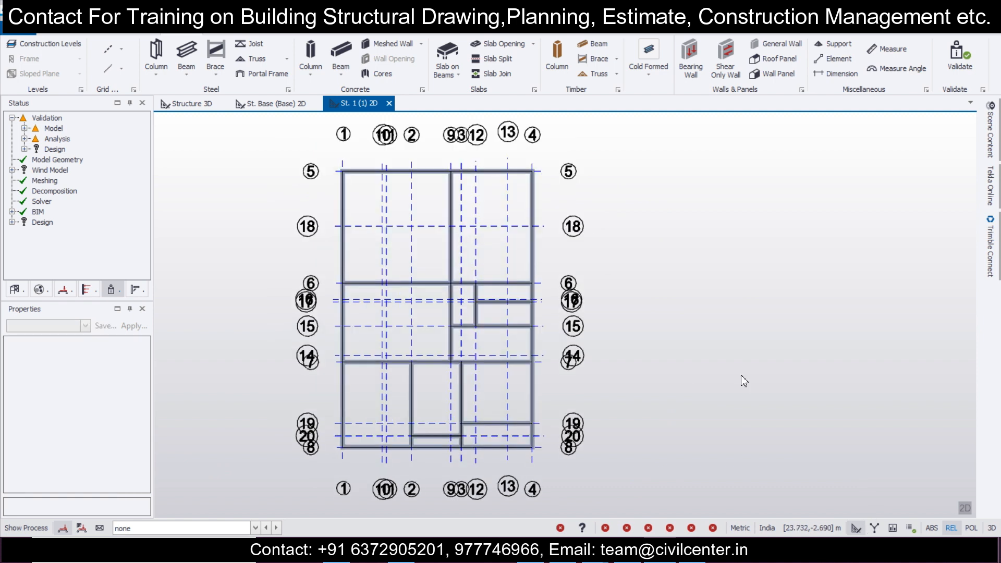
{"action": "left_click", "coordinate": [448, 54]}
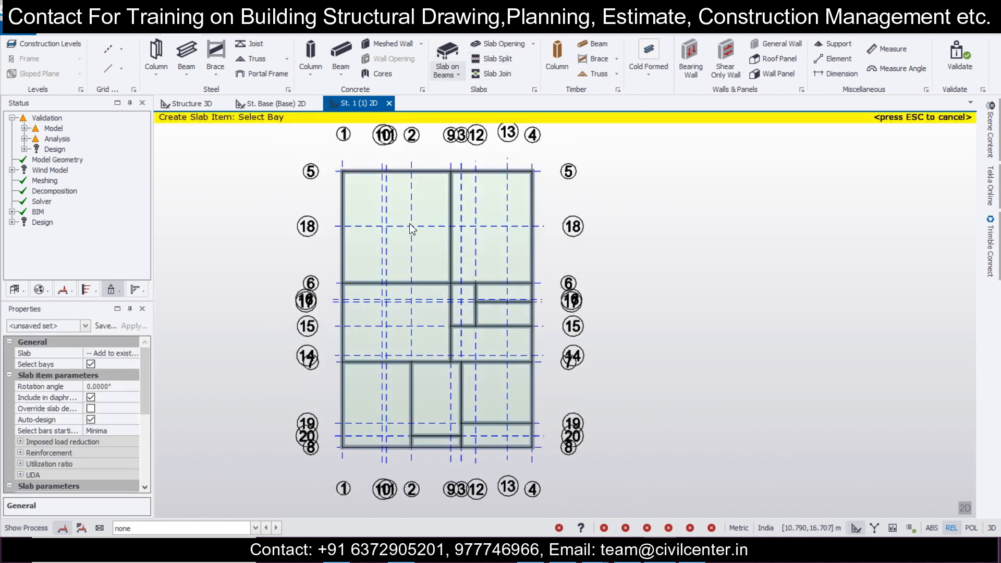
{"action": "left_click", "coordinate": [385, 330]}
{"action": "left_click", "coordinate": [467, 305]}
{"action": "left_click", "coordinate": [491, 337]}
{"action": "left_click", "coordinate": [496, 319]}
{"action": "left_click", "coordinate": [507, 285]}
{"action": "left_click", "coordinate": [432, 402]}
{"action": "left_click", "coordinate": [348, 400]}
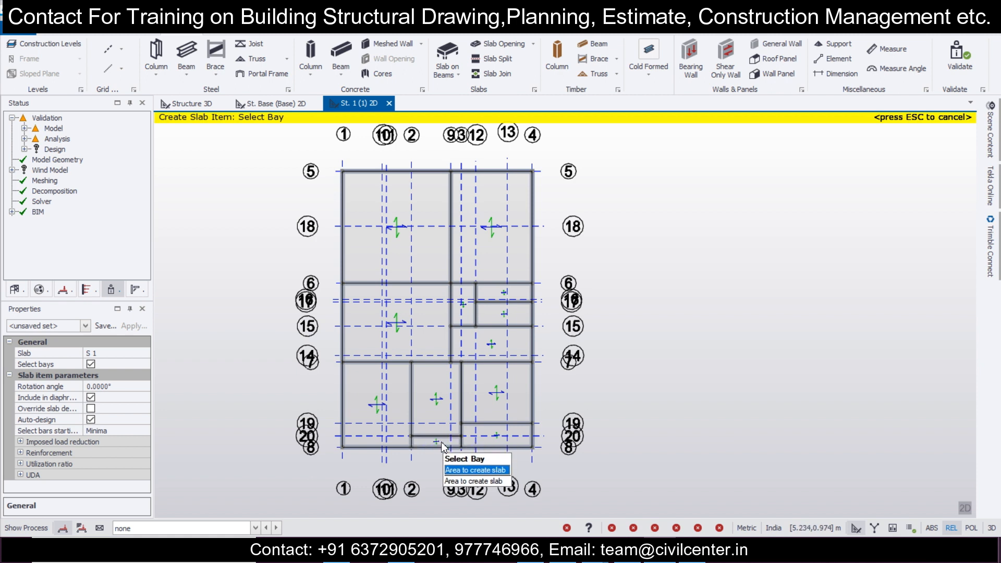
{"action": "key", "text": "Escape"}
{"action": "left_click", "coordinate": [449, 418]}
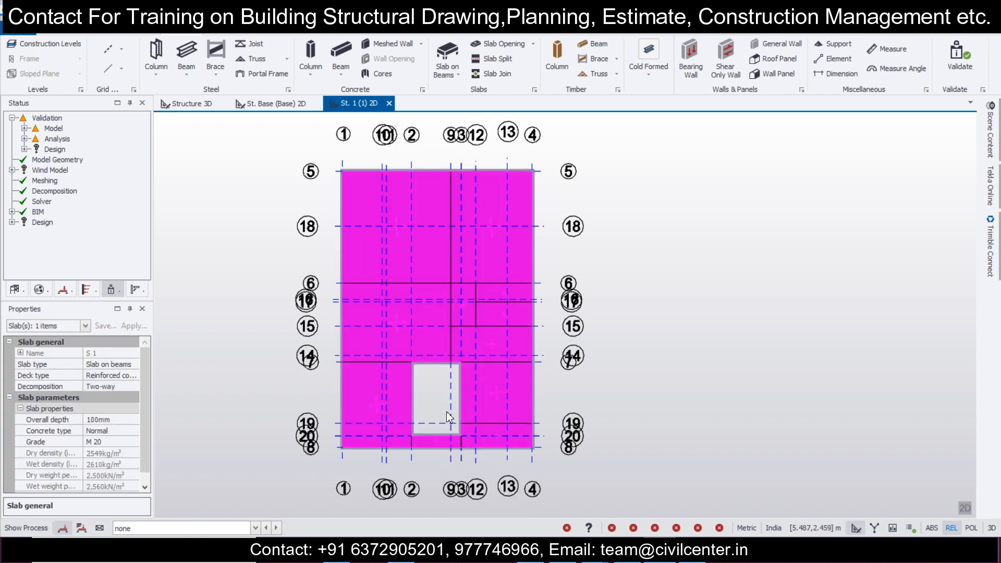
- Set the source of construction levels 2 and 3 to level 1 in the Structure 3D view
{"action": "left_click", "coordinate": [191, 106]}
{"action": "right_click_drag", "start_coordinate": [840, 321], "coordinate": [756, 313]}
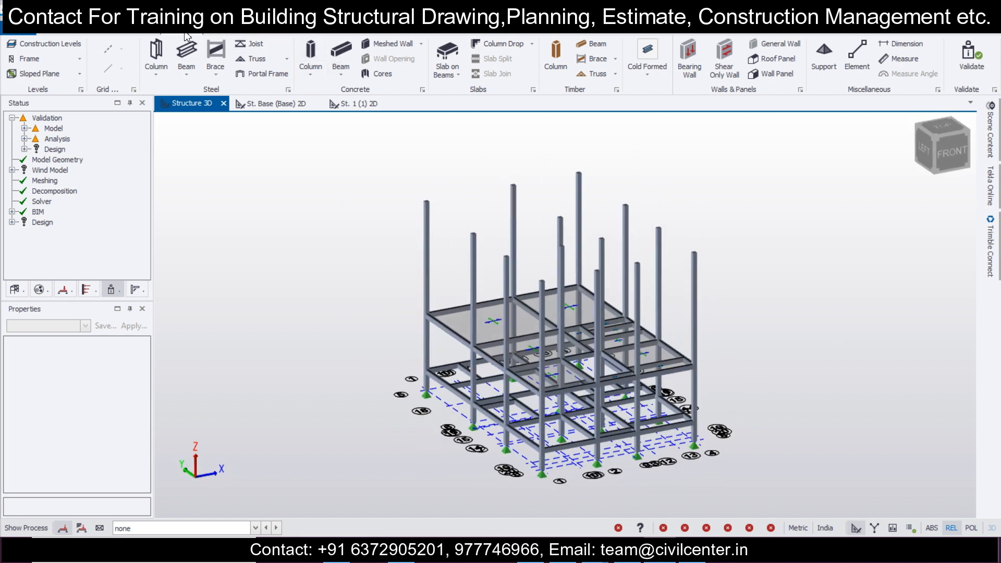
{"action": "left_click", "coordinate": [26, 44]}
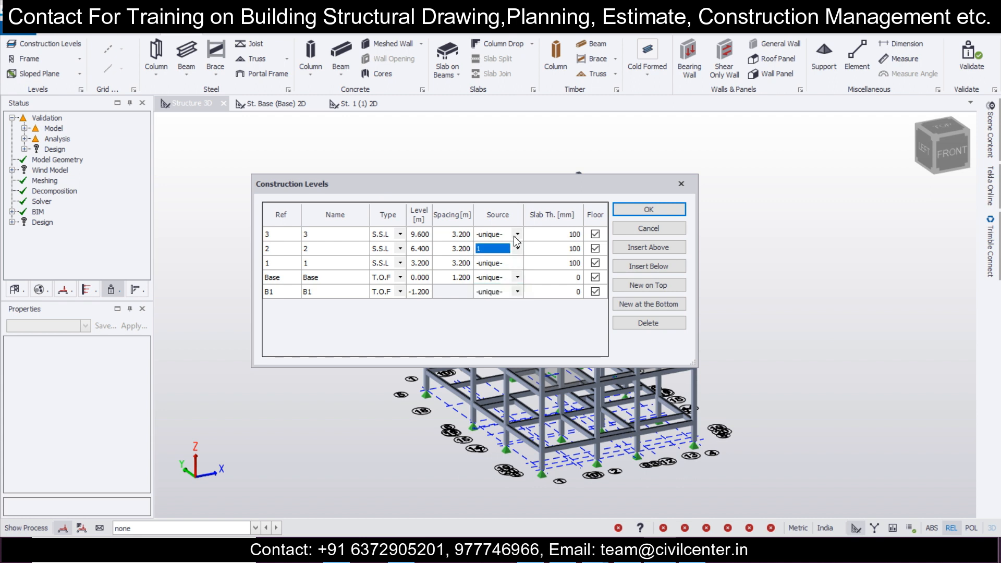
{"action": "left_click", "coordinate": [647, 210]}
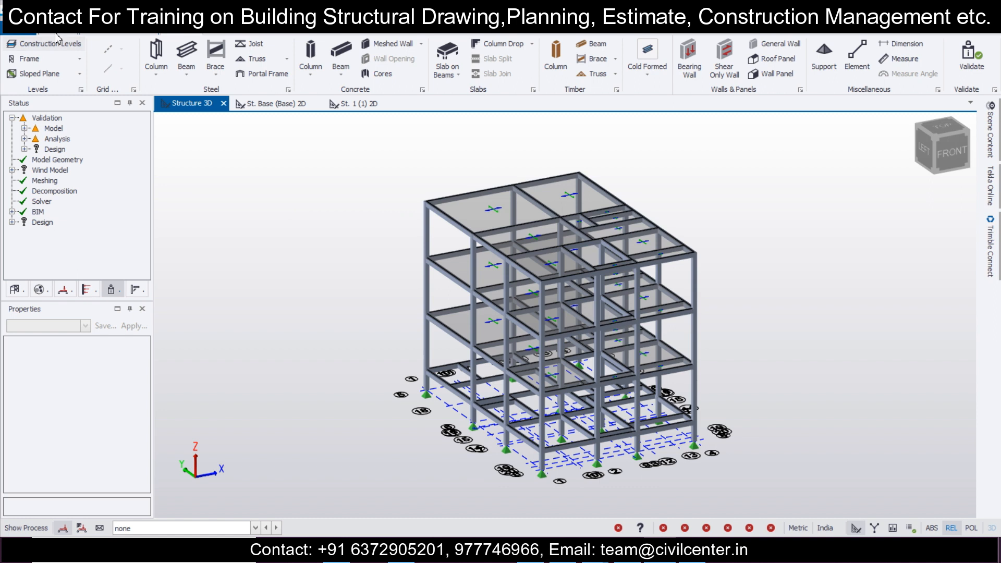
- Set the source of construction levels 2 and 3 to -unique- and inspect the frame in 3D
{"action": "left_click", "coordinate": [48, 46]}
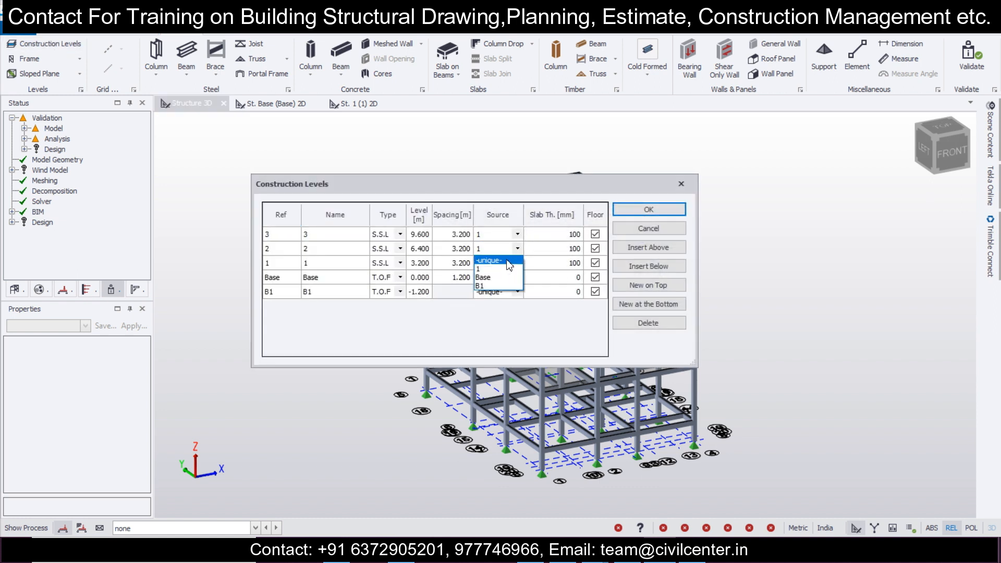
{"action": "left_click", "coordinate": [498, 245]}
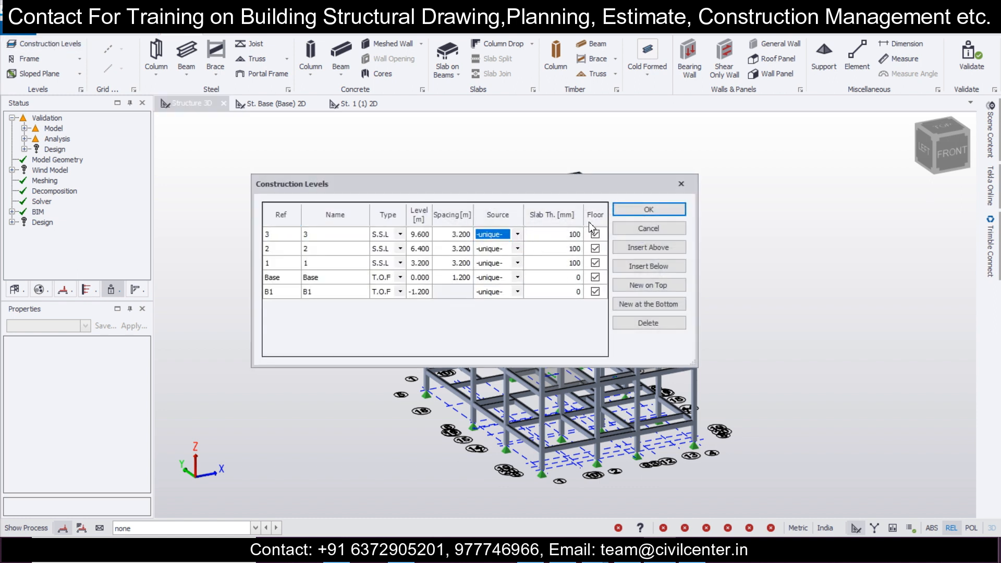
{"action": "left_click", "coordinate": [649, 209]}
{"action": "right_click_drag", "start_coordinate": [692, 333], "coordinate": [674, 350]}
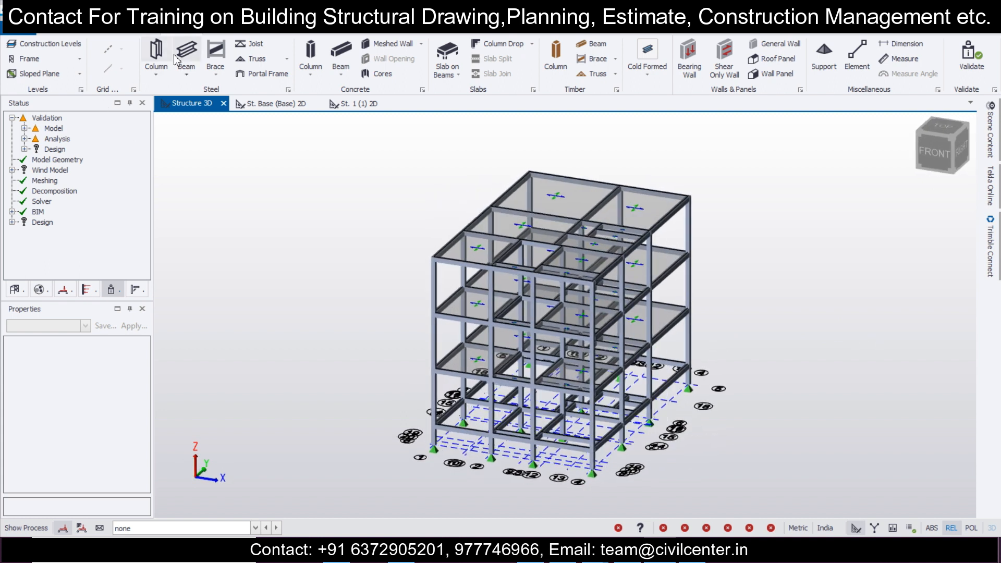
- Activate loadcase 2 Dead in the St. Base 2D view and start a Full UDL member load
{"action": "left_click", "coordinate": [262, 30]}
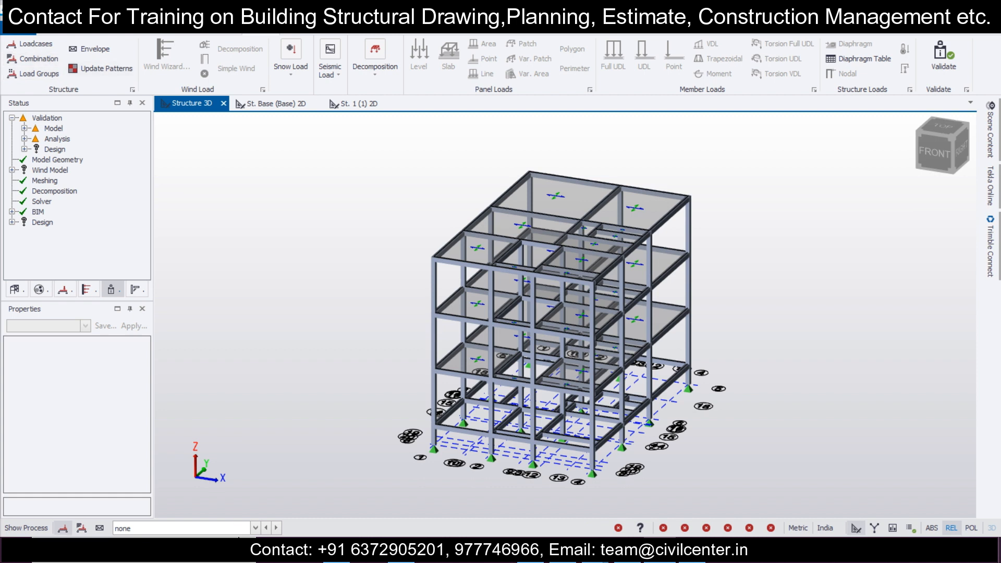
{"action": "left_click", "coordinate": [265, 102]}
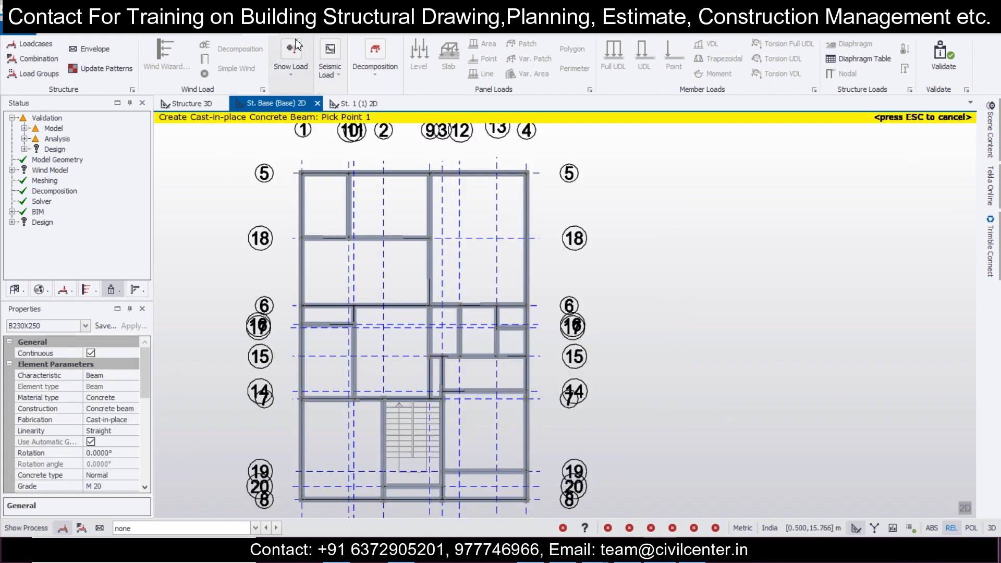
{"action": "left_click", "coordinate": [198, 528]}
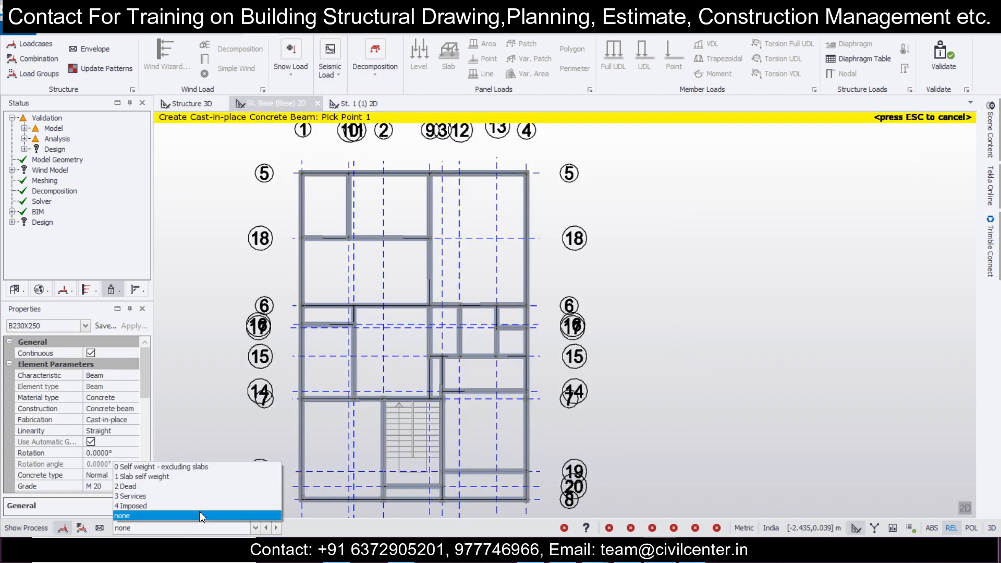
{"action": "left_click", "coordinate": [211, 487]}
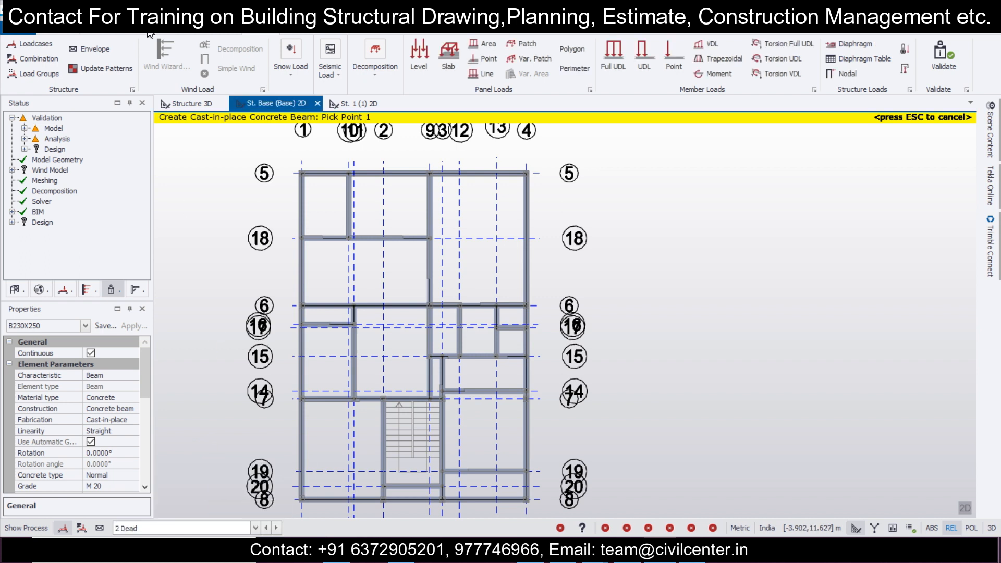
{"action": "middle_click_drag", "start_coordinate": [277, 340], "coordinate": [349, 275]}
{"action": "left_click", "coordinate": [611, 55]}
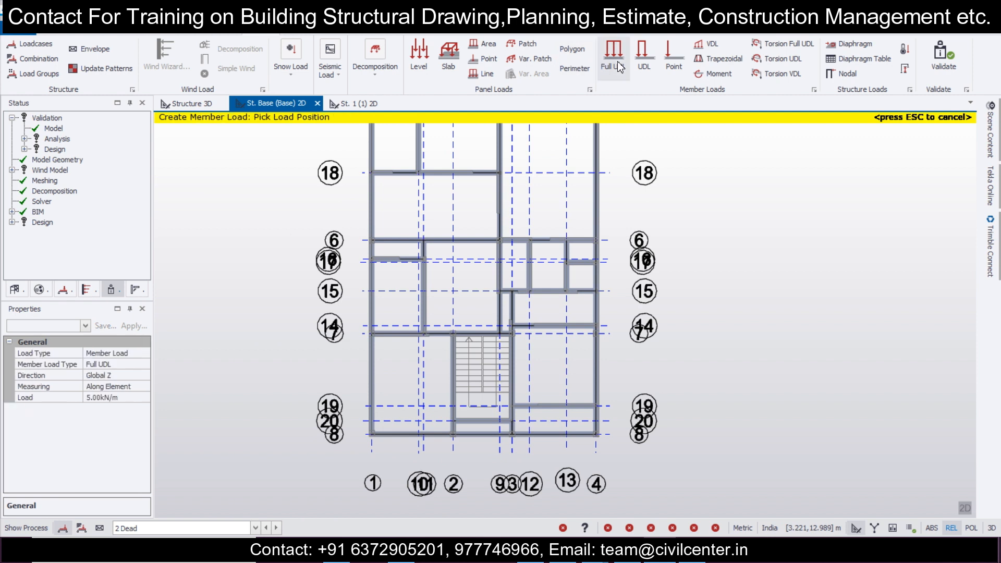
{"action": "left_click", "coordinate": [138, 398]}
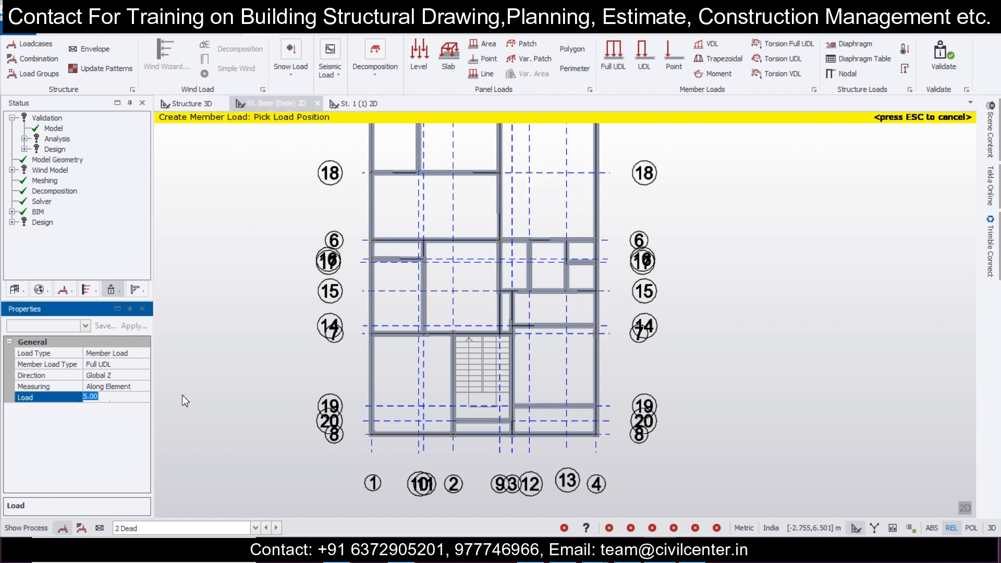
{"action": "middle_click_drag", "start_coordinate": [204, 365], "coordinate": [199, 440]}
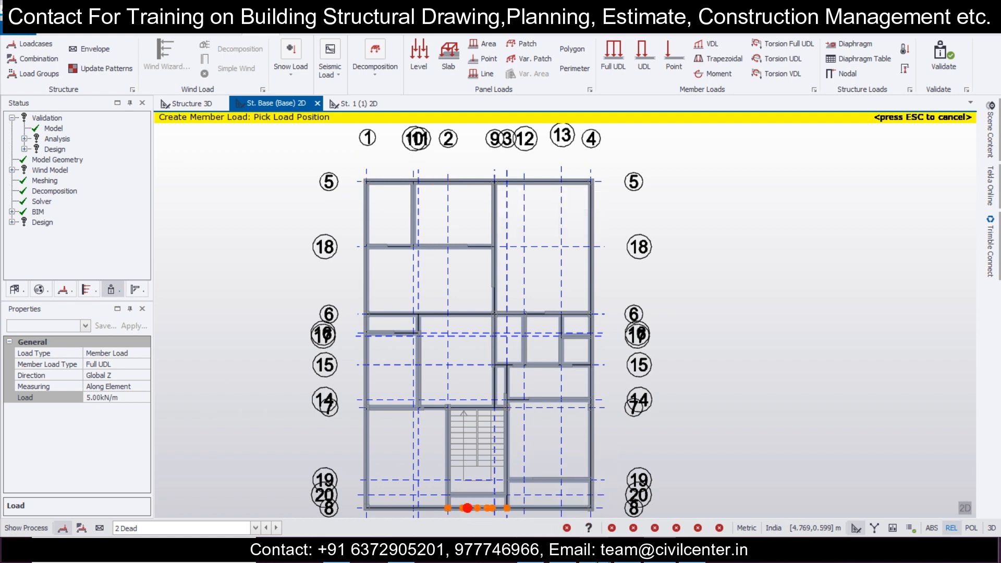
- Switch to the Column Positioning.dxf drawing in AutoCAD and examine the floor plan's room and wall layout
{"action": "left_click", "coordinate": [595, 551]}
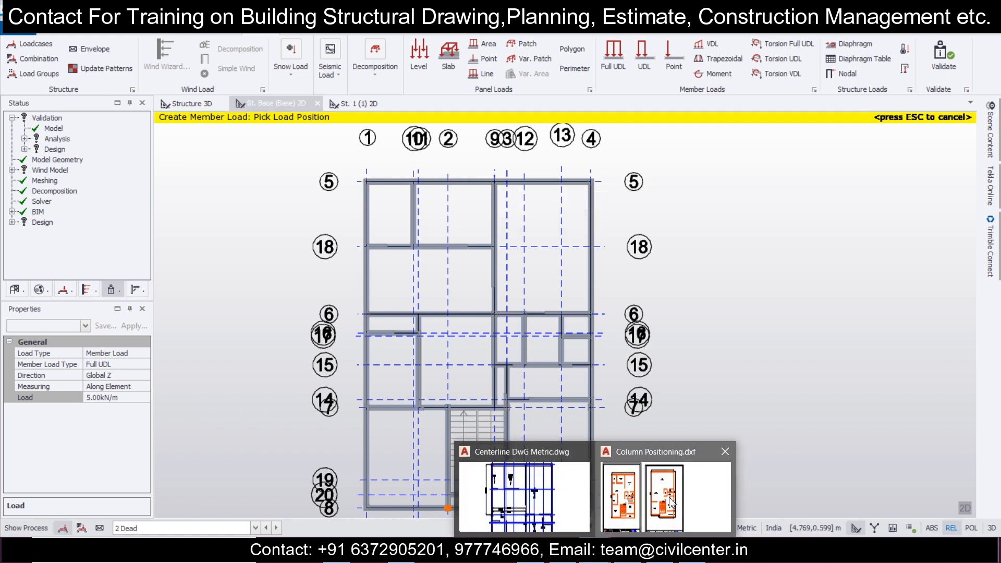
{"action": "left_click", "coordinate": [672, 504]}
{"action": "scroll", "coordinate": [107, 205], "scroll_direction": "up", "scroll_amount": 4}
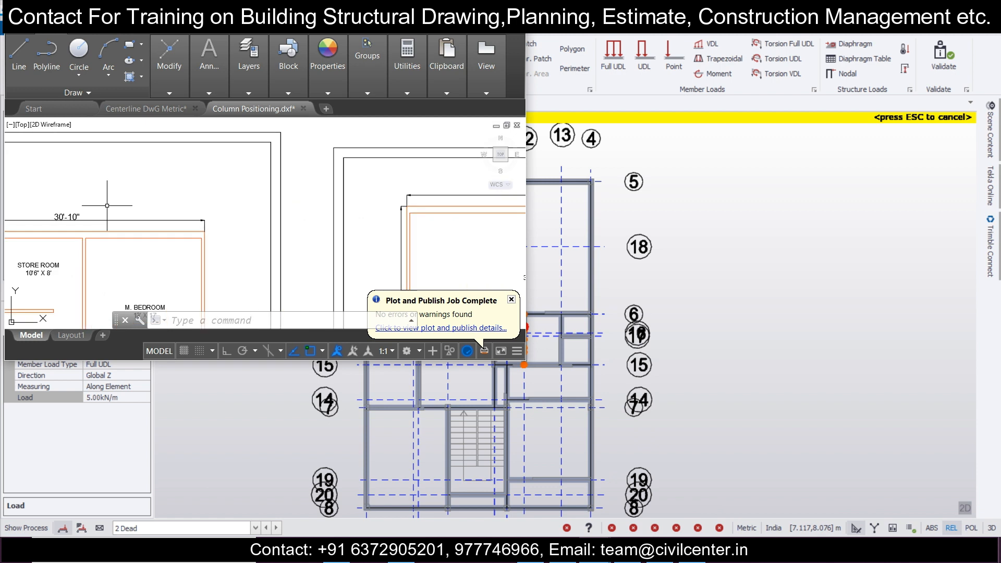
{"action": "middle_click_drag", "start_coordinate": [153, 242], "coordinate": [209, 233]}
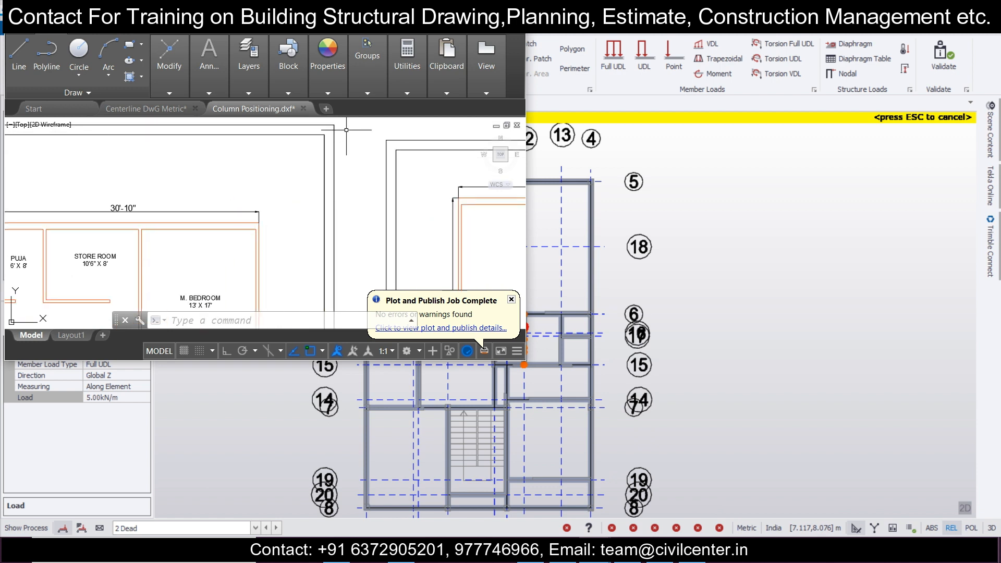
{"action": "left_click", "coordinate": [456, 8]}
- Apply a full UDL of 11 kN/m to both base beams along grid 5
{"action": "left_click", "coordinate": [124, 397]}
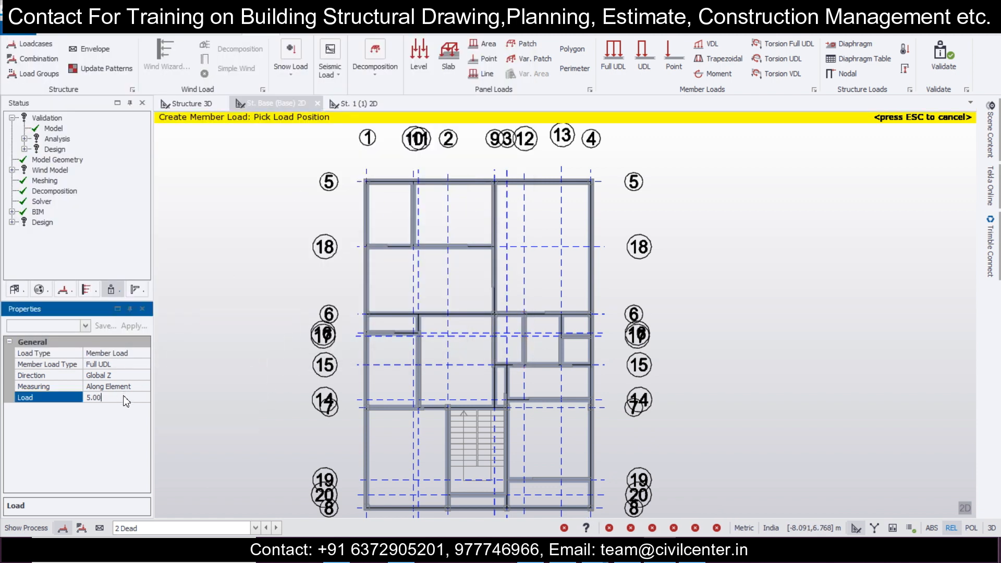
{"action": "type", "text": "11"}
{"action": "left_click", "coordinate": [428, 181]}
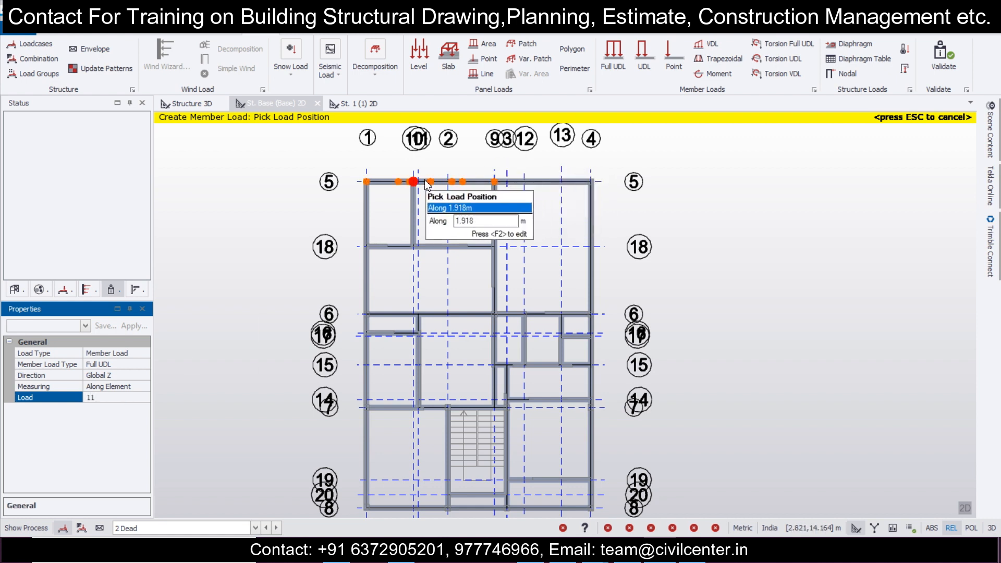
{"action": "left_click", "coordinate": [120, 397]}
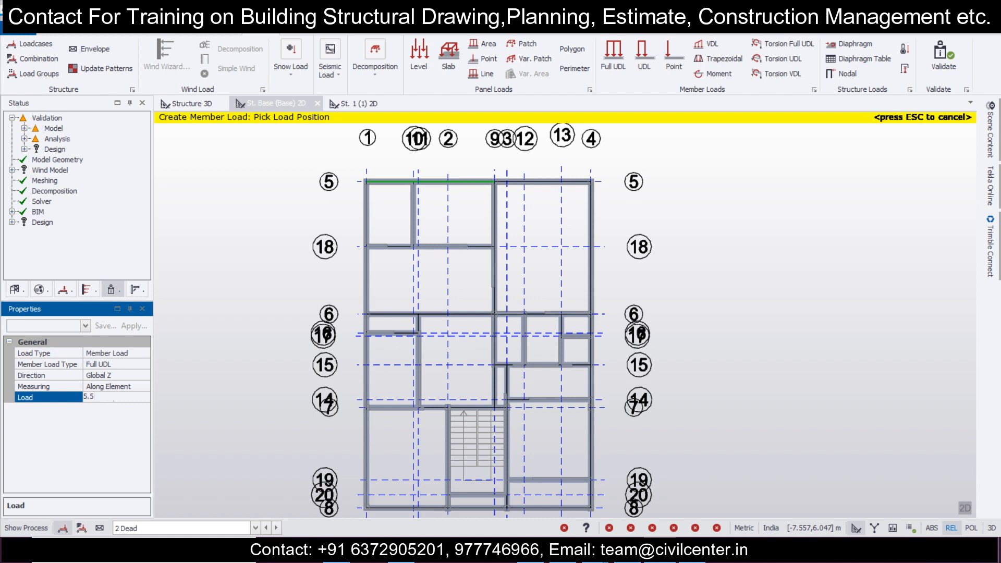
{"action": "scroll", "coordinate": [586, 182], "scroll_direction": "up", "scroll_amount": 1}
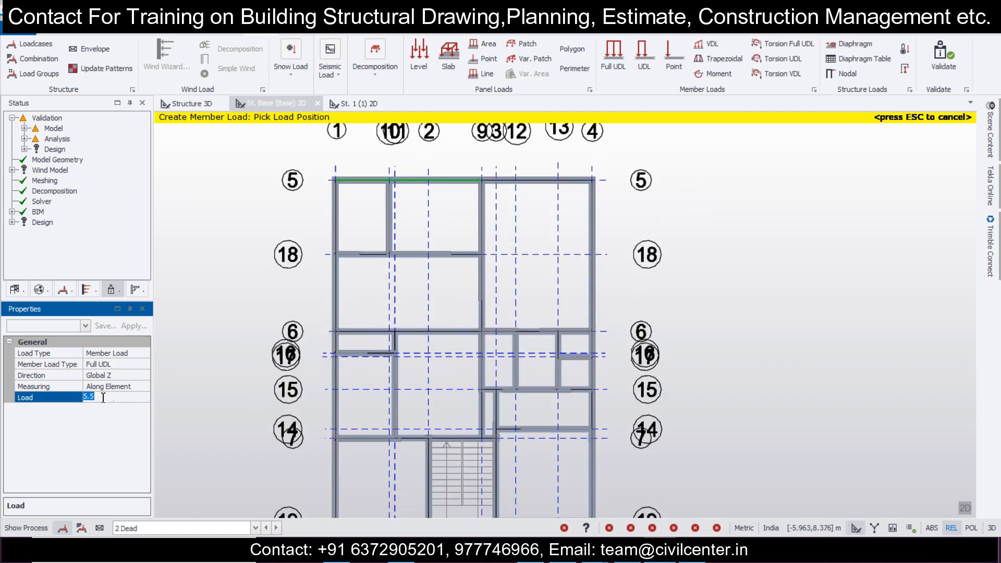
{"action": "type", "text": "11"}
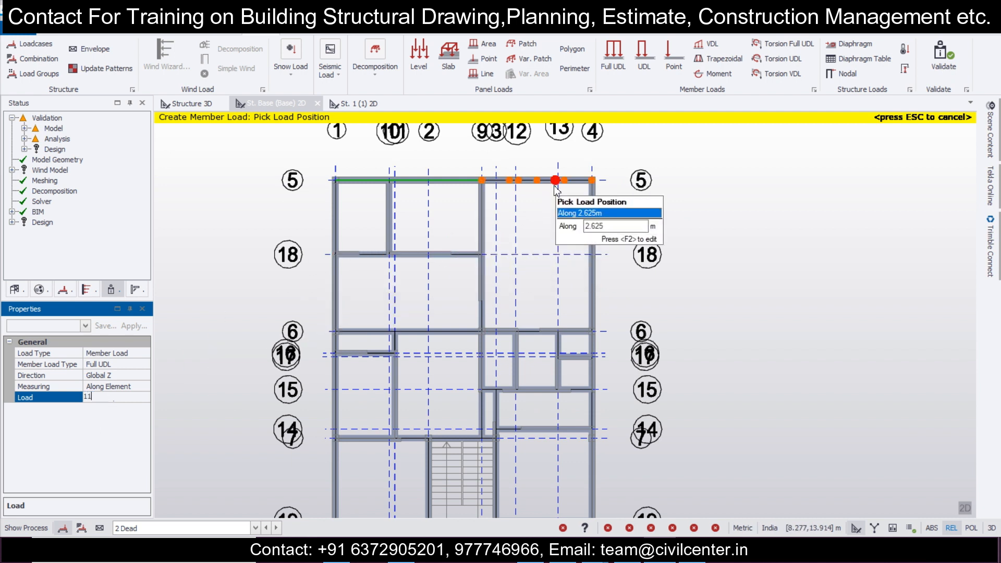
{"action": "left_click", "coordinate": [553, 181]}
- Apply a full UDL of 5.5 kN/m to the grid 1, 10, 18, 9 and 4 base beams lying between grids 5 and 6
{"action": "left_click", "coordinate": [116, 398]}
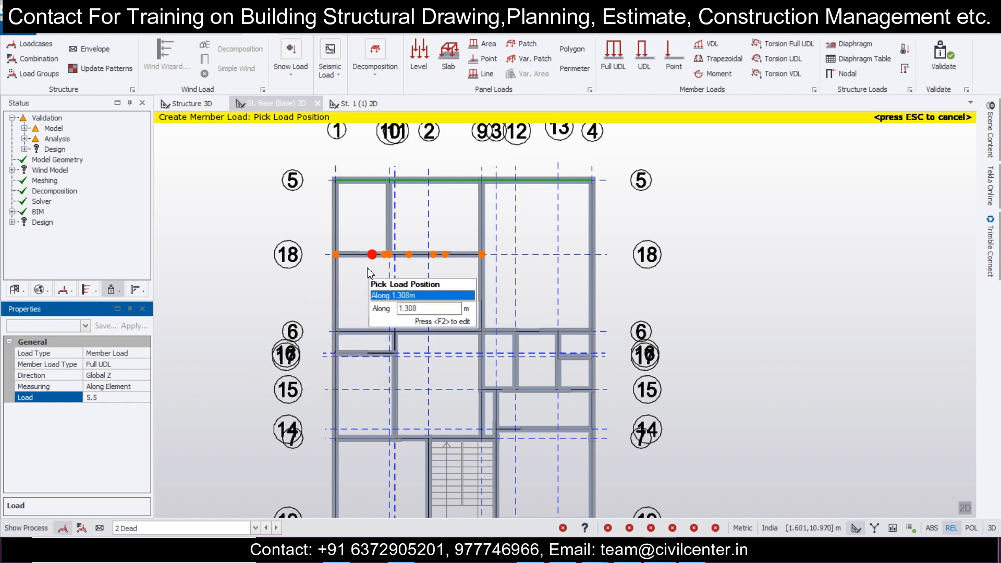
{"action": "left_click", "coordinate": [336, 279]}
{"action": "left_click", "coordinate": [424, 255]}
{"action": "left_click", "coordinate": [386, 226]}
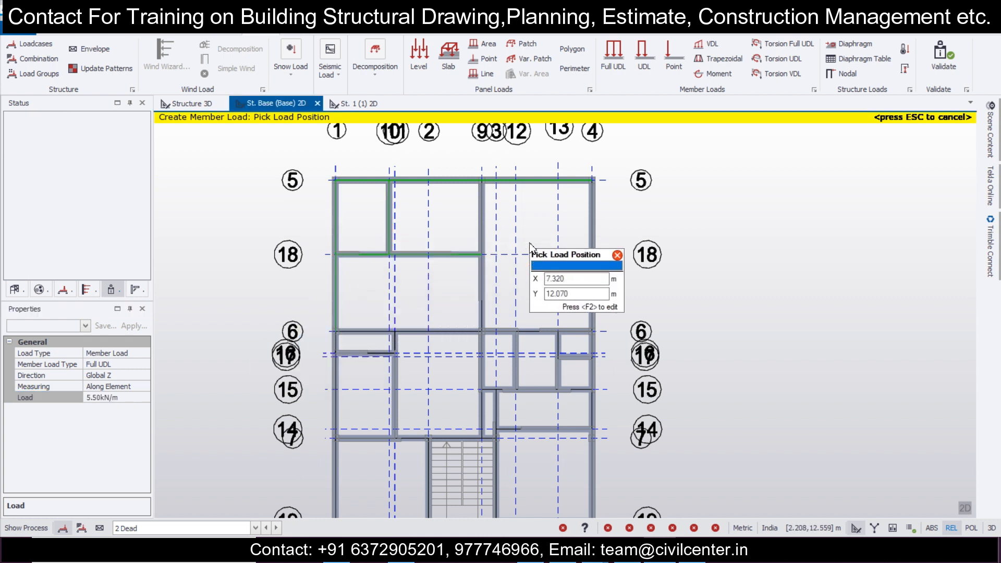
{"action": "left_click", "coordinate": [488, 234]}
{"action": "left_click", "coordinate": [593, 263]}
- Apply the 5.5 kN/m full UDL to the outer base beams on grids 1, 8 and 4 below grid 6
{"action": "middle_click_drag", "start_coordinate": [328, 409], "coordinate": [375, 213]}
{"action": "left_click", "coordinate": [383, 223]}
{"action": "left_click", "coordinate": [382, 288]}
{"action": "left_click", "coordinate": [435, 359]}
{"action": "left_click", "coordinate": [504, 359]}
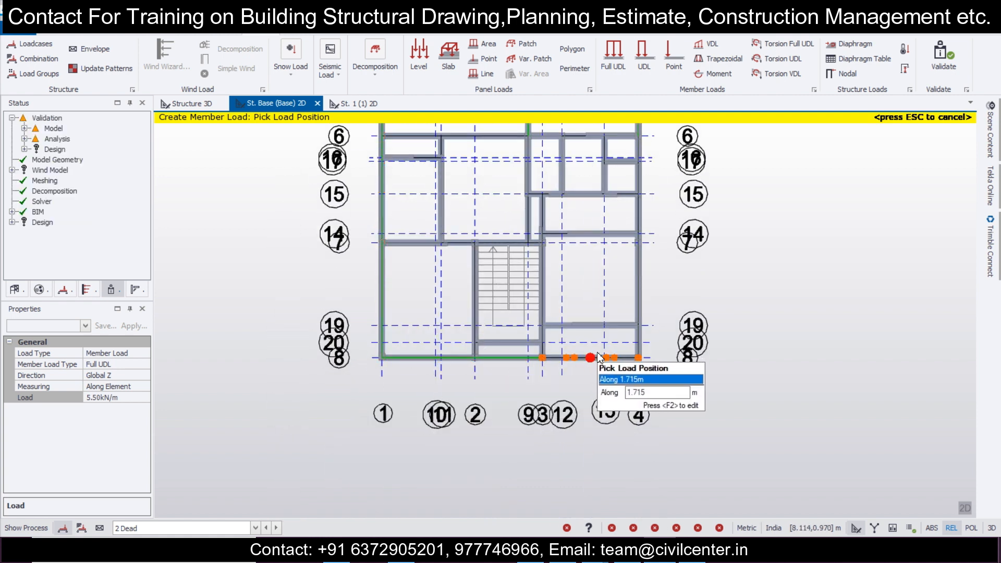
{"action": "middle_click_drag", "start_coordinate": [641, 226], "coordinate": [562, 395]}
{"action": "left_click", "coordinate": [566, 368]}
- Apply the 5.5 kN/m full UDL to the grid 6 base beams and the interior base beams between grids 6 and 15
{"action": "left_click", "coordinate": [389, 299]}
{"action": "left_click", "coordinate": [486, 299]}
{"action": "left_click", "coordinate": [352, 328]}
{"action": "left_click", "coordinate": [367, 346]}
{"action": "left_click", "coordinate": [451, 339]}
{"action": "left_click", "coordinate": [472, 363]}
{"action": "left_click", "coordinate": [489, 335]}
{"action": "left_click", "coordinate": [533, 339]}
{"action": "left_click", "coordinate": [543, 332]}
- Apply the 5.5 kN/m full UDL to the remaining interior base beams on grids 3, 14, 7, 2, 20 and 19
{"action": "left_click", "coordinate": [467, 383]}
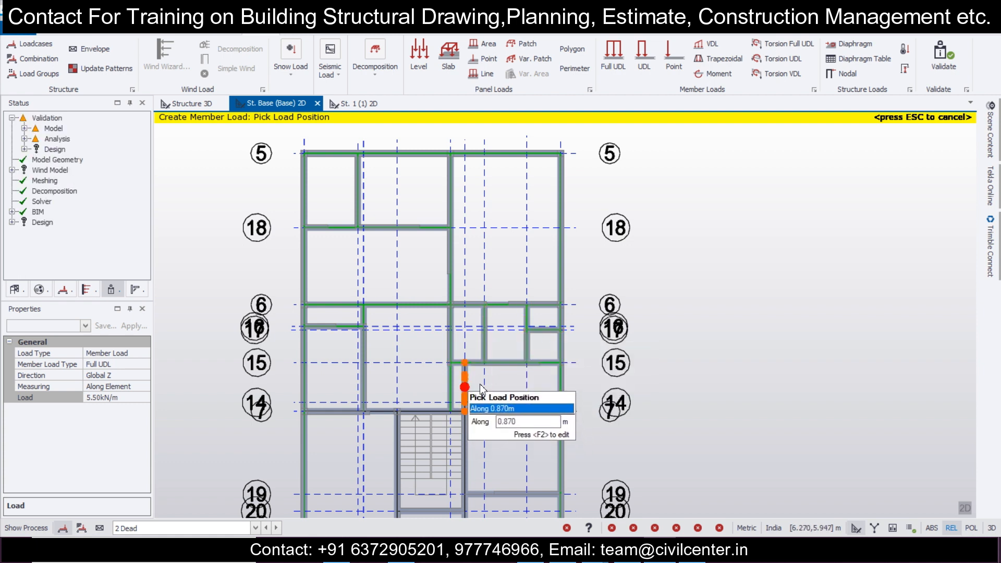
{"action": "left_click", "coordinate": [509, 401]}
{"action": "left_click", "coordinate": [333, 417]}
{"action": "middle_click_drag", "start_coordinate": [425, 426], "coordinate": [410, 244]}
{"action": "left_click", "coordinate": [387, 306]}
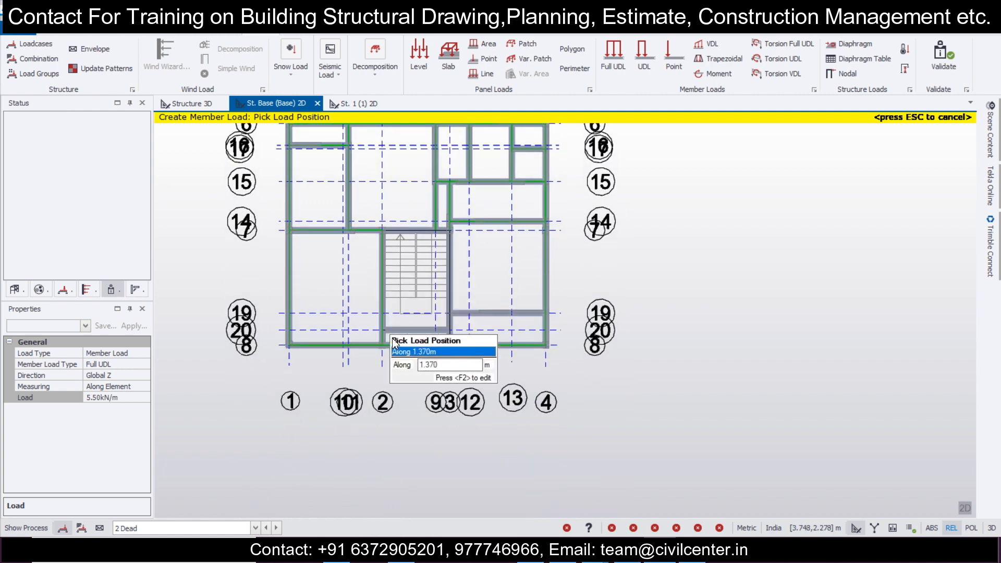
{"action": "left_click", "coordinate": [418, 332]}
{"action": "left_click", "coordinate": [424, 236]}
{"action": "left_click", "coordinate": [450, 269]}
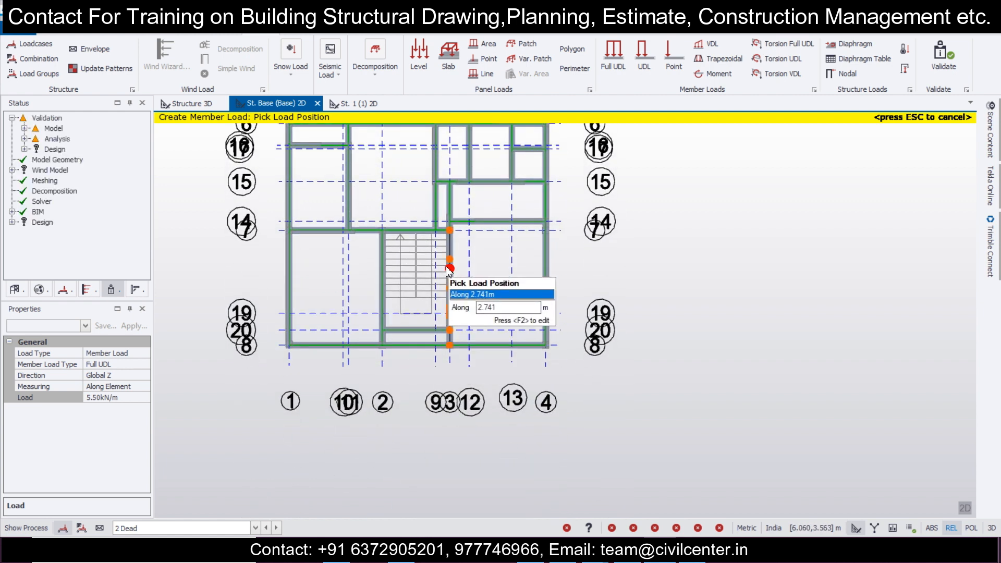
{"action": "left_click", "coordinate": [522, 314]}
{"action": "scroll", "coordinate": [323, 373], "scroll_direction": "down", "scroll_amount": 2}
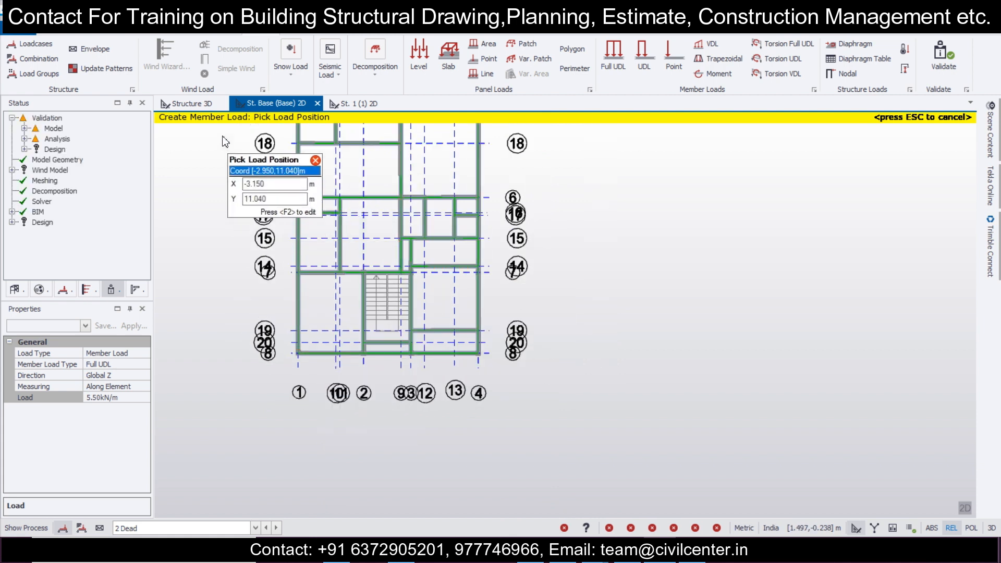
- Show loadcase 2 Dead in the Structure 3D view to check the base beam loads
{"action": "left_click", "coordinate": [195, 104]}
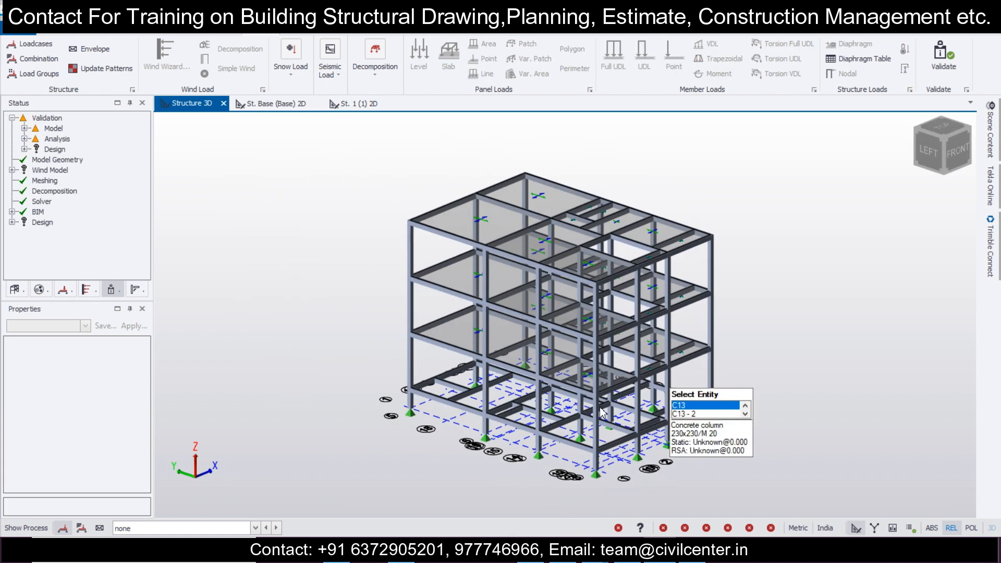
{"action": "left_click", "coordinate": [255, 528]}
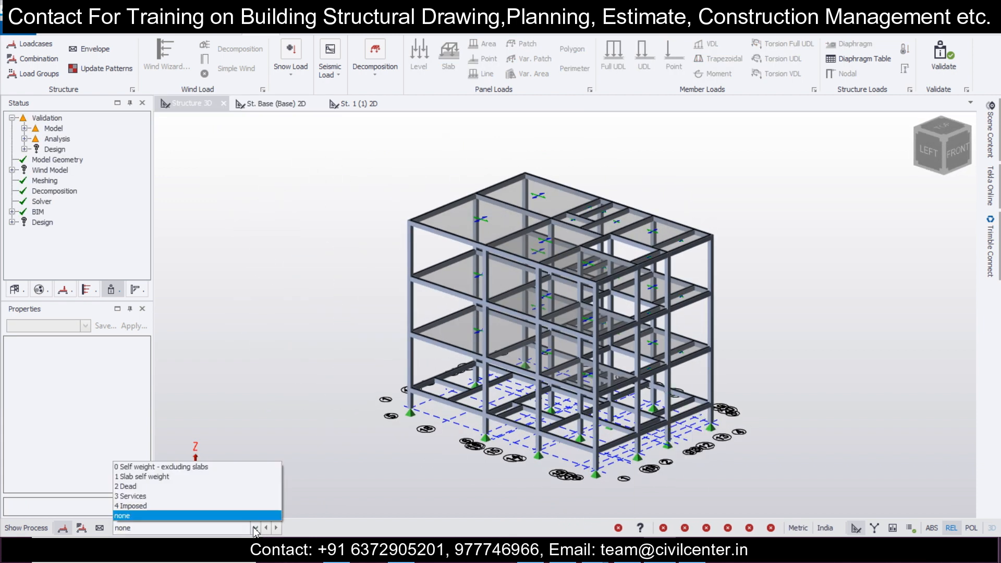
{"action": "left_click", "coordinate": [260, 490]}
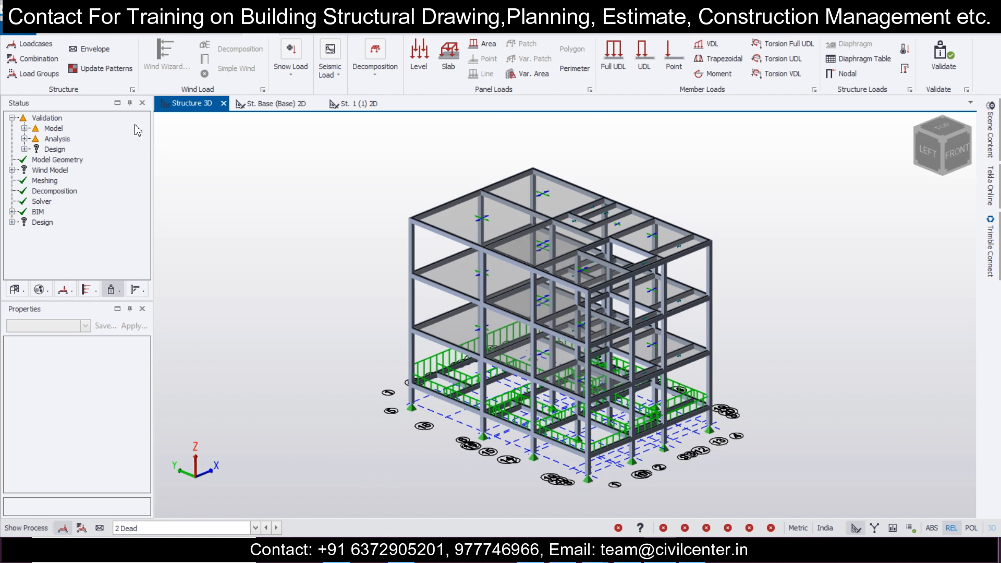
- Review the construction levels and inspect the loaded frame in 3D
{"action": "left_click", "coordinate": [184, 31]}
{"action": "left_click", "coordinate": [77, 47]}
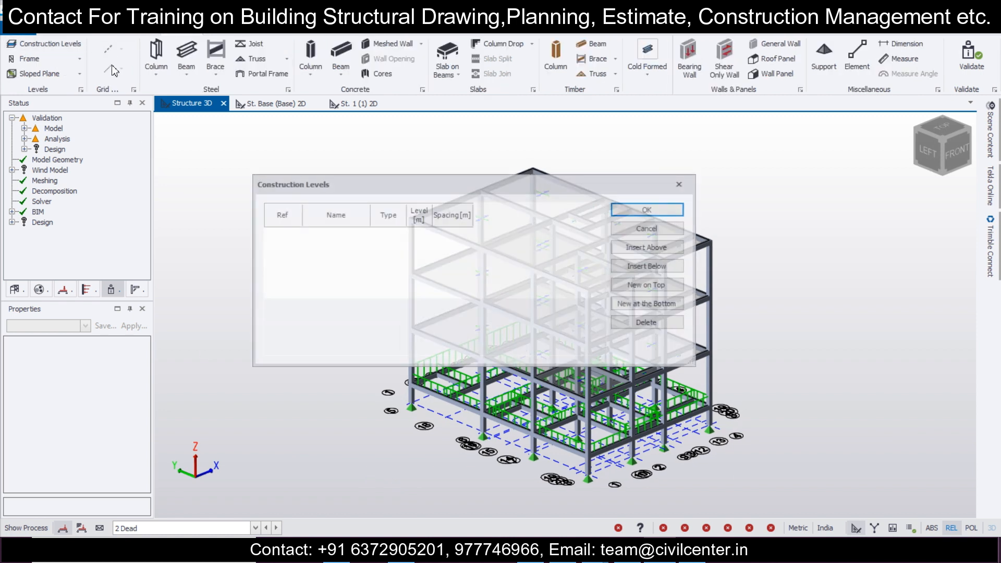
{"action": "left_click", "coordinate": [665, 209]}
{"action": "middle_click_drag", "start_coordinate": [739, 233], "coordinate": [408, 254]}
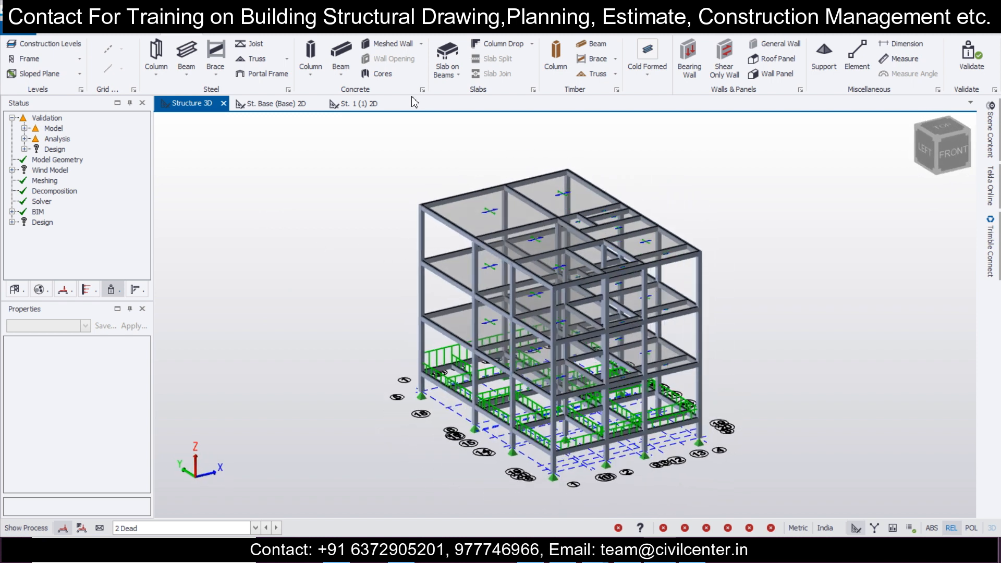
- Hide the slab items in the St. 1 2D view
{"action": "left_click", "coordinate": [359, 104]}
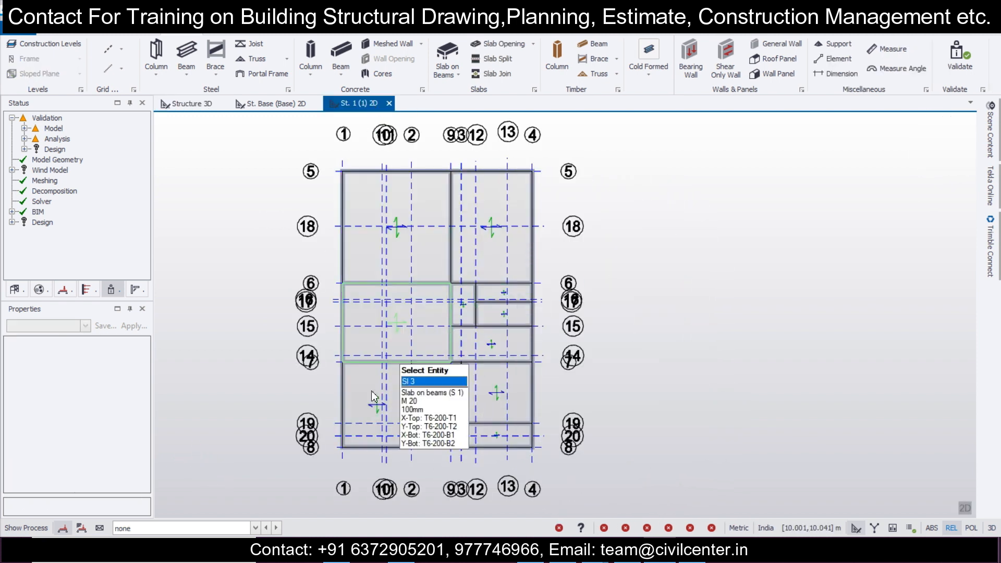
{"action": "left_click", "coordinate": [994, 131]}
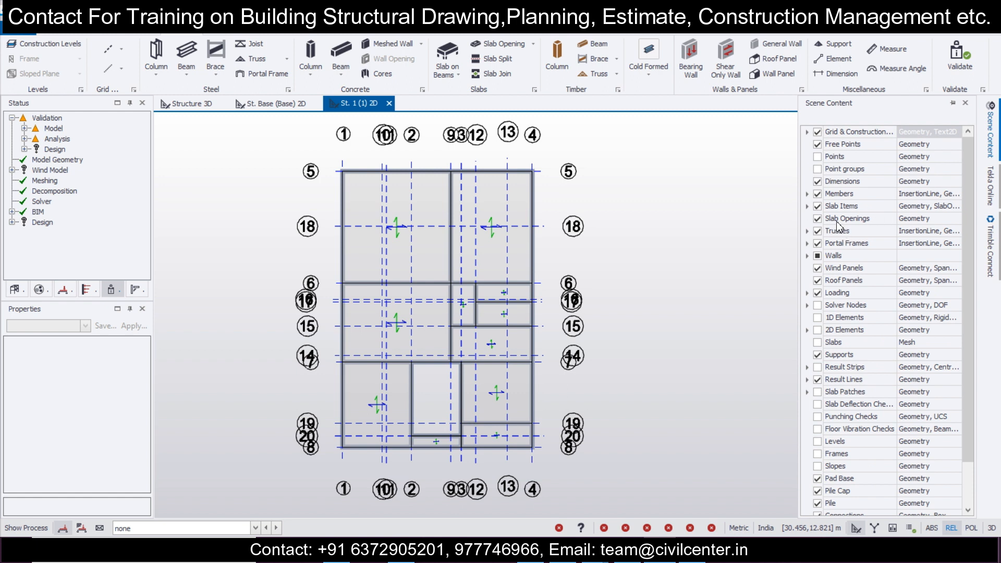
{"action": "left_click", "coordinate": [818, 207]}
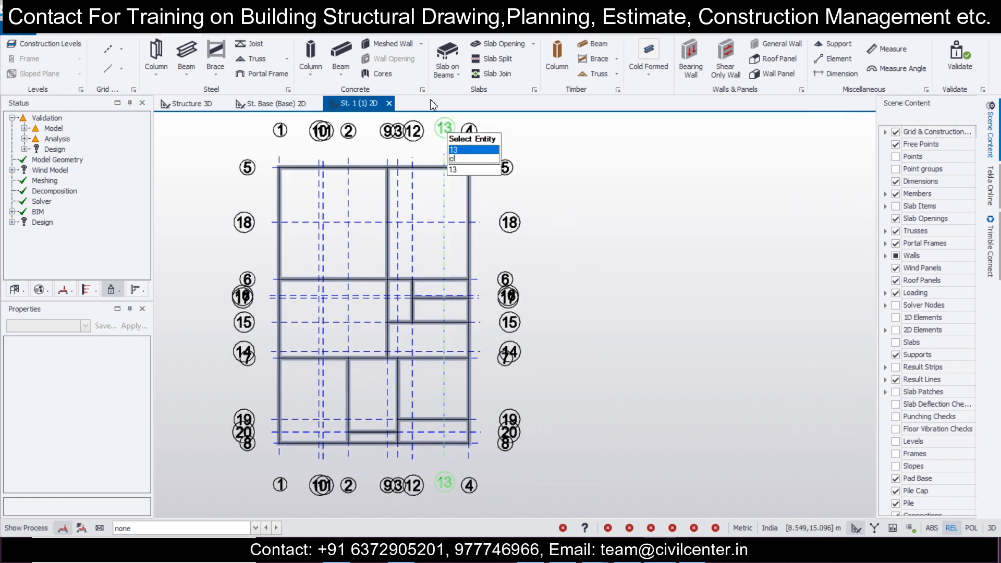
- In loadcase 2 Dead, apply a full UDL of 11 kN/m to both St. 1 beams along grid 5
{"action": "left_click", "coordinate": [262, 28]}
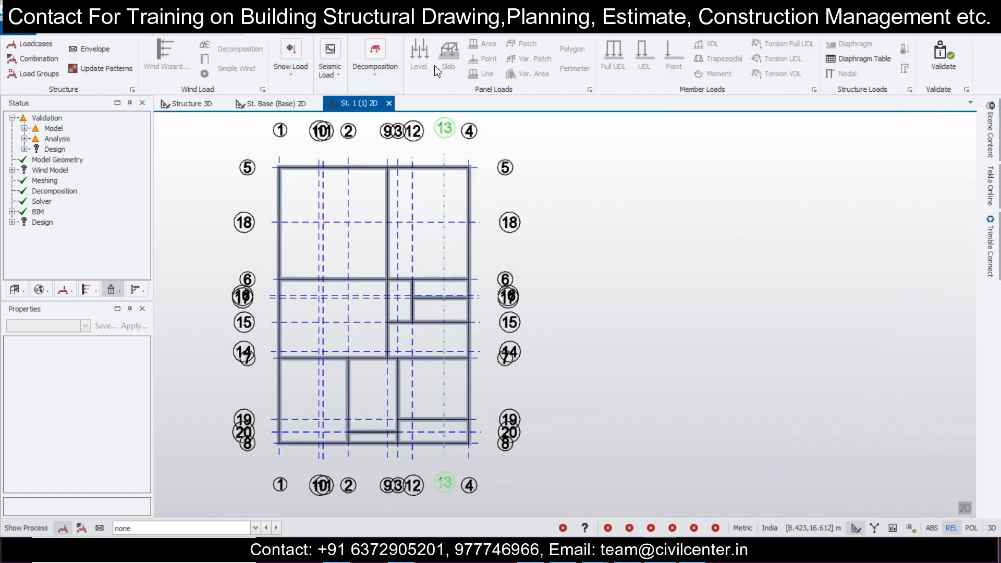
{"action": "left_click", "coordinate": [156, 532]}
{"action": "left_click", "coordinate": [172, 483]}
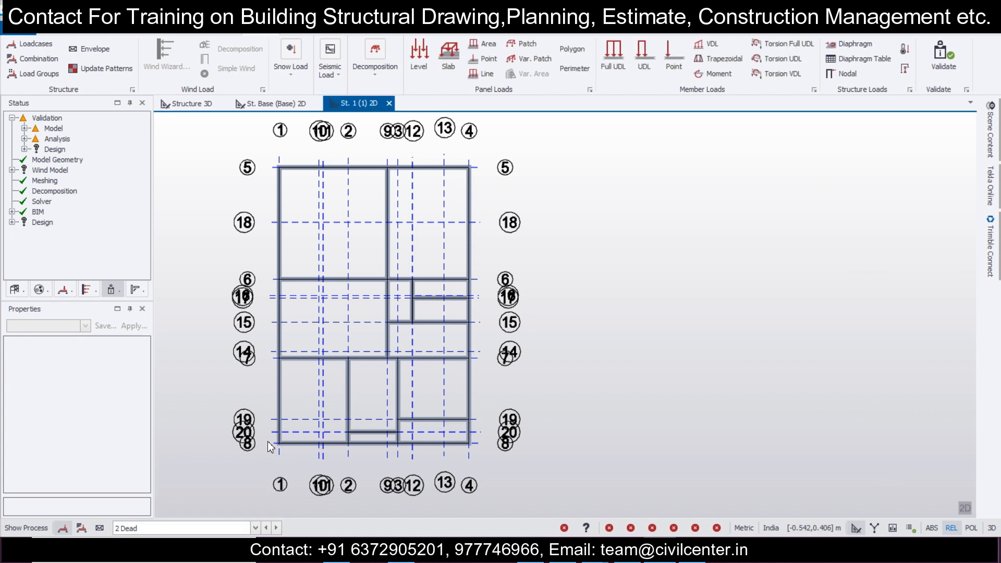
{"action": "left_click", "coordinate": [619, 64]}
{"action": "left_click", "coordinate": [126, 398]}
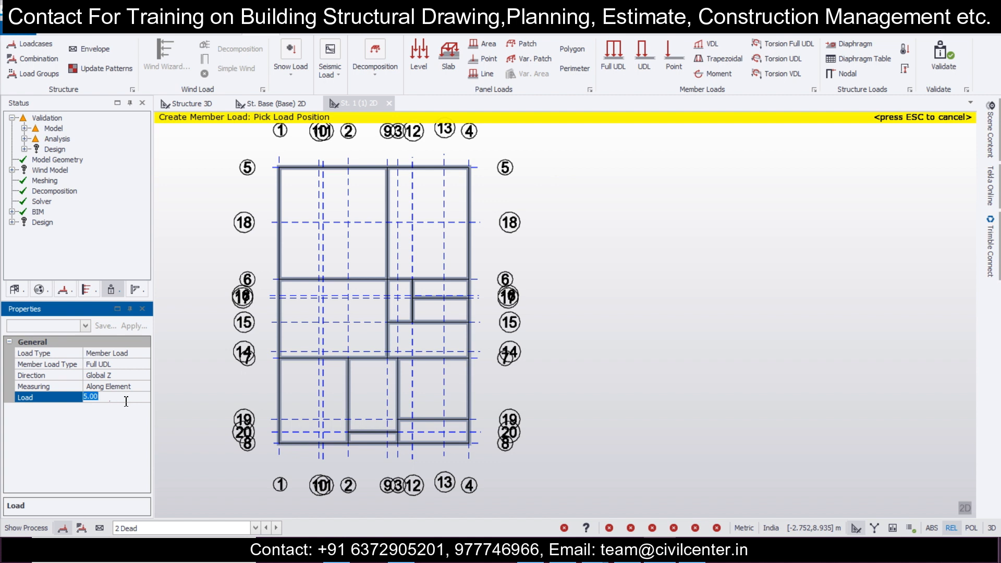
{"action": "key", "text": "Return"}
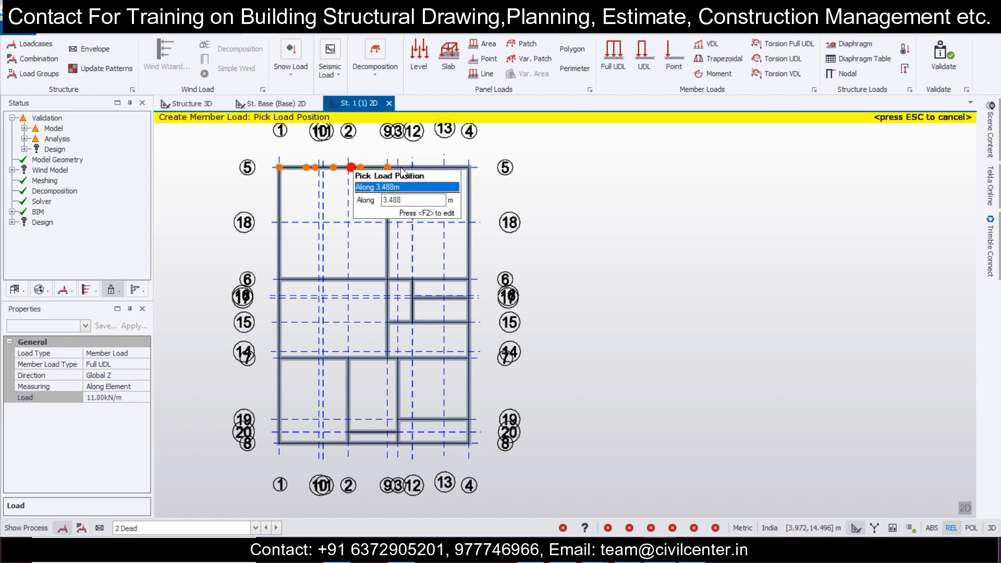
- Apply a full UDL of 5.5 kN/m to the St. 1 beams along grids 1 and 4 and the grid 9 beam between grids 5 and 6
{"action": "left_click", "coordinate": [127, 400]}
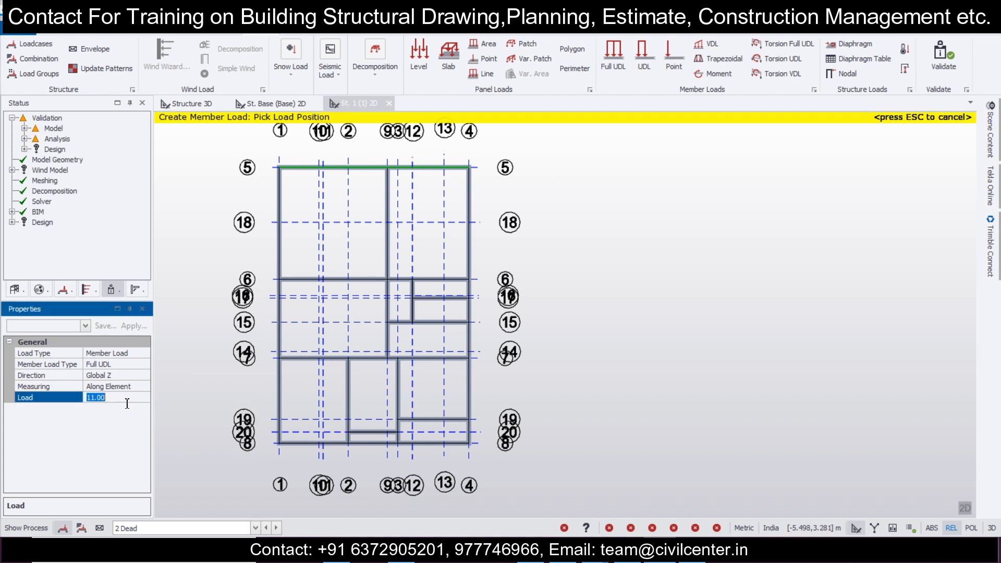
{"action": "key", "text": "Return"}
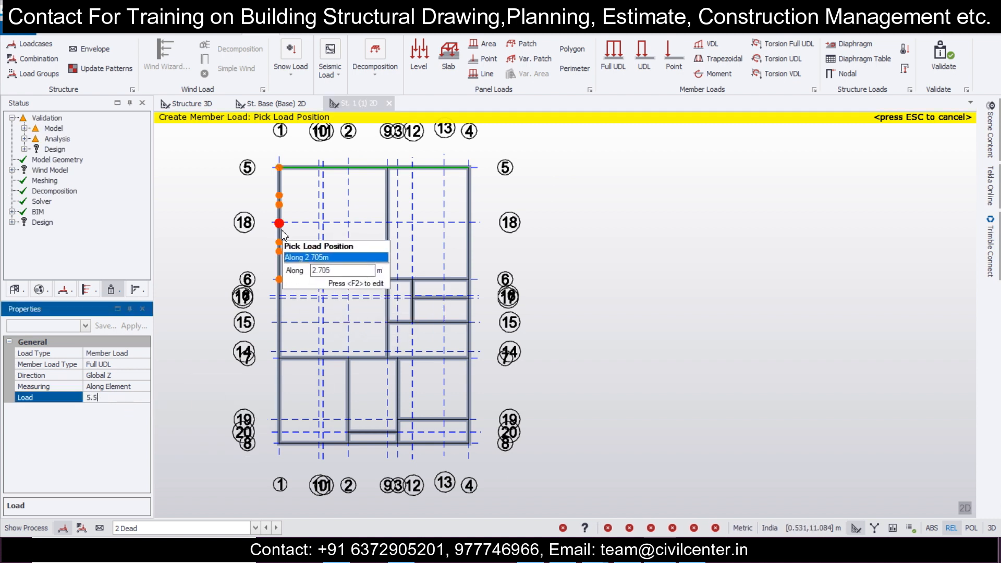
{"action": "left_click", "coordinate": [395, 233]}
{"action": "left_click", "coordinate": [470, 224]}
{"action": "left_click", "coordinate": [280, 321]}
{"action": "left_click", "coordinate": [279, 395]}
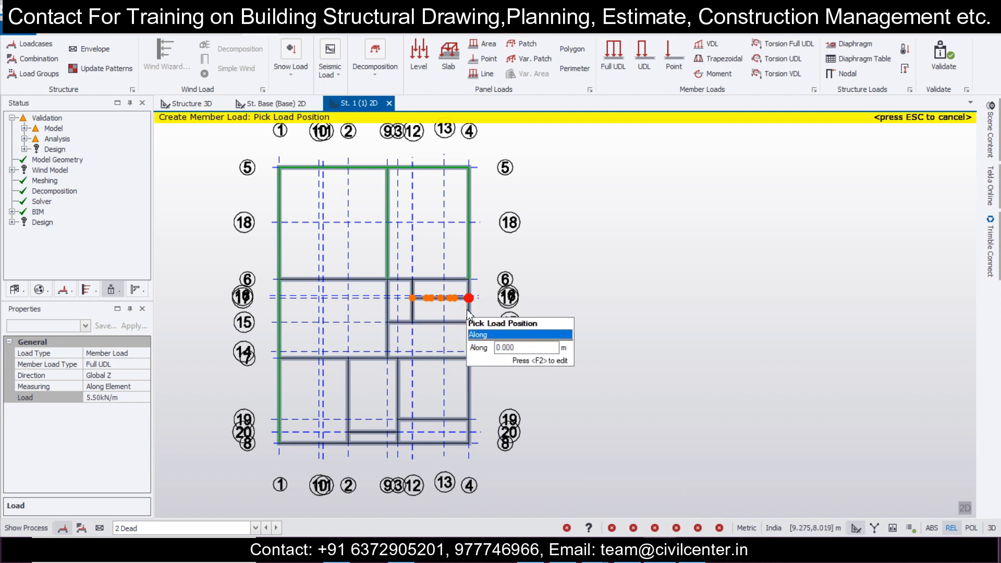
{"action": "left_click", "coordinate": [470, 334]}
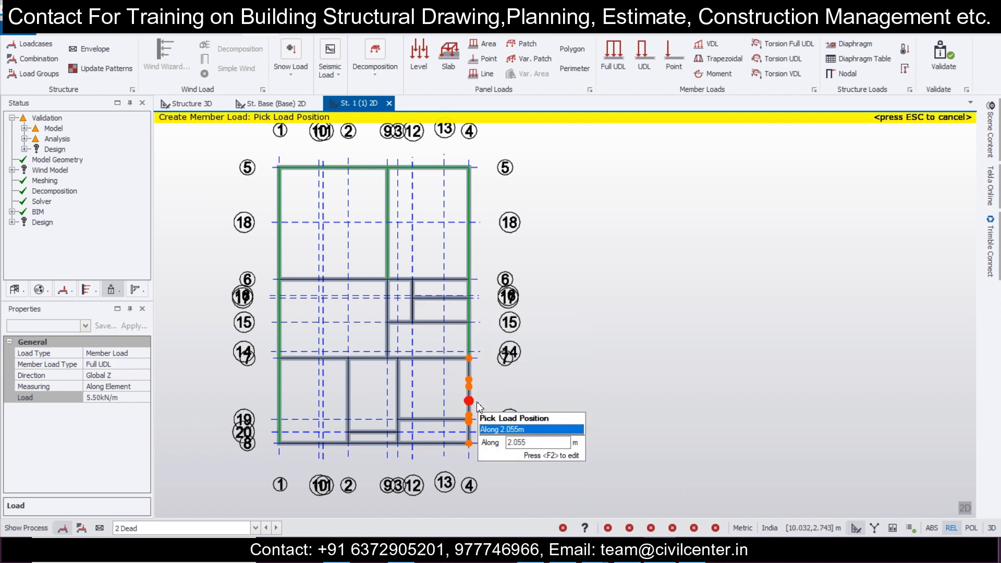
{"action": "left_click", "coordinate": [478, 403]}
- Switch to the Column Positioning.dxf drawing in AutoCAD and examine the upper floor plan's wall layout
{"action": "mouse_move", "coordinate": [634, 559]}
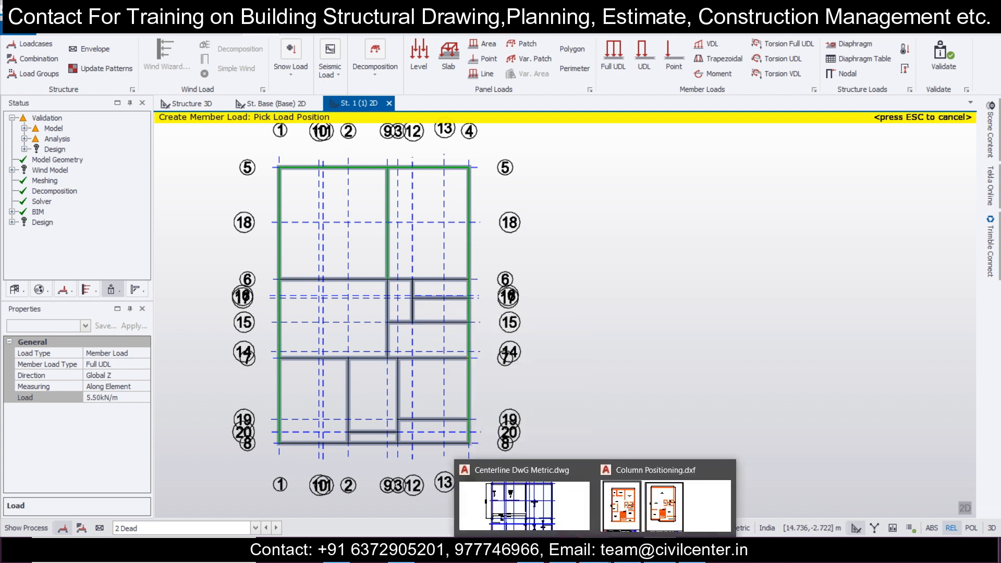
{"action": "left_click", "coordinate": [593, 504]}
{"action": "mouse_move", "coordinate": [597, 556]}
{"action": "left_click", "coordinate": [658, 502]}
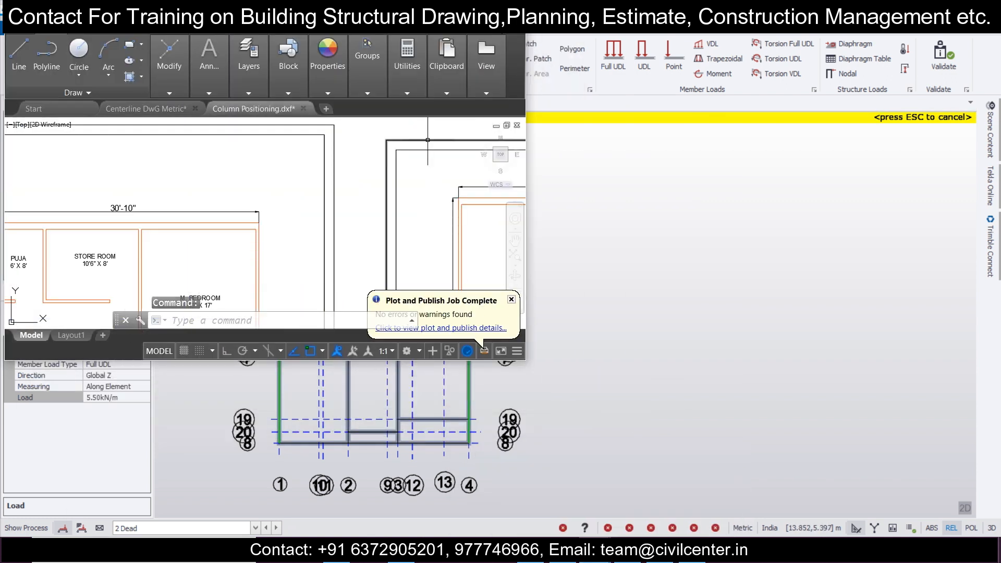
{"action": "left_click", "coordinate": [493, 17]}
{"action": "middle_click_drag", "start_coordinate": [587, 290], "coordinate": [556, 263]}
{"action": "scroll", "coordinate": [550, 263], "scroll_direction": "up", "scroll_amount": 2}
{"action": "middle_click_drag", "start_coordinate": [394, 340], "coordinate": [394, 309]}
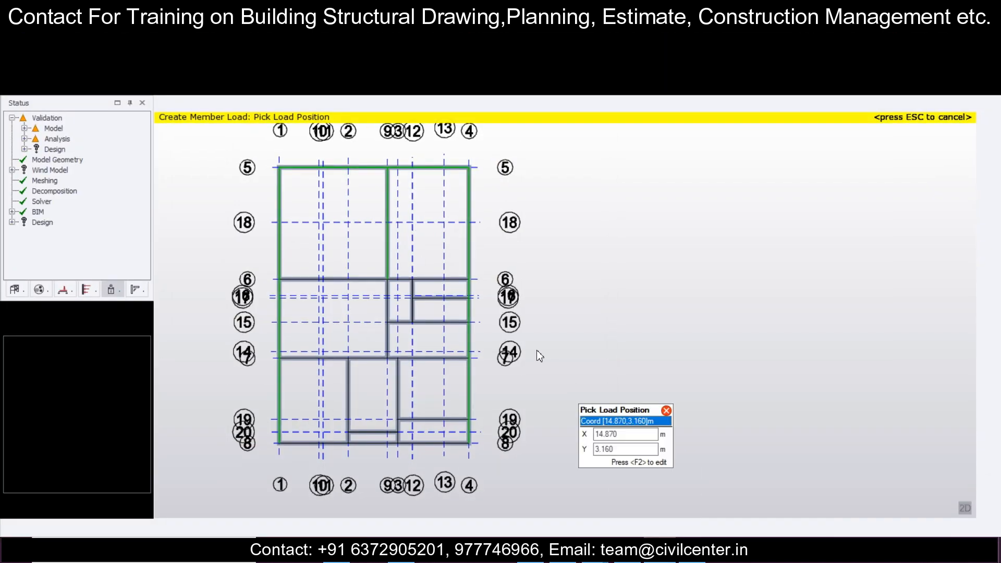
- Back in Tekla Structural Designer, apply the 5.5 kN/m full UDL to the St. 1 beams on grids 6, 17, 15 and 12 between grids 9 and 4
{"action": "left_click", "coordinate": [438, 277]}
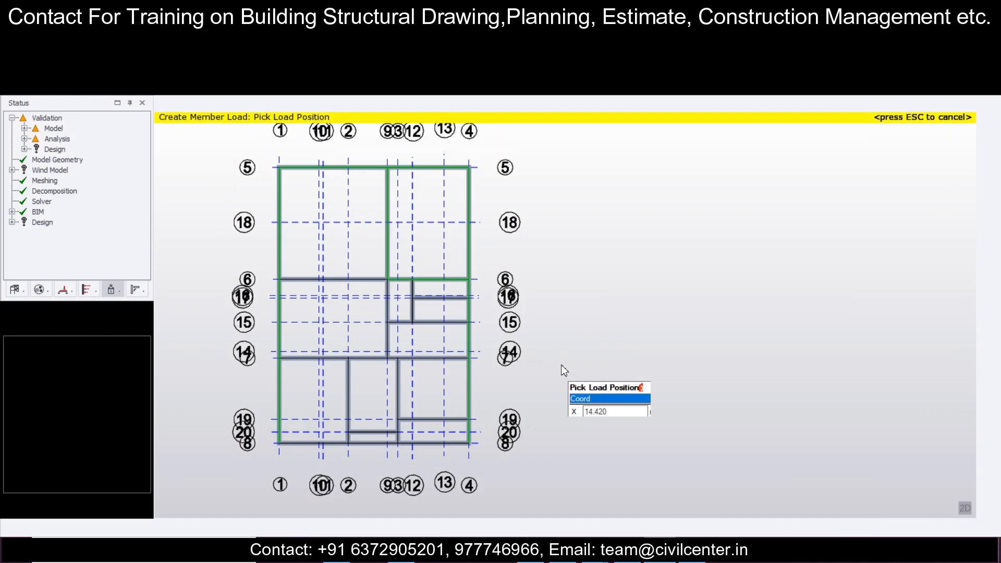
{"action": "left_click", "coordinate": [444, 298]}
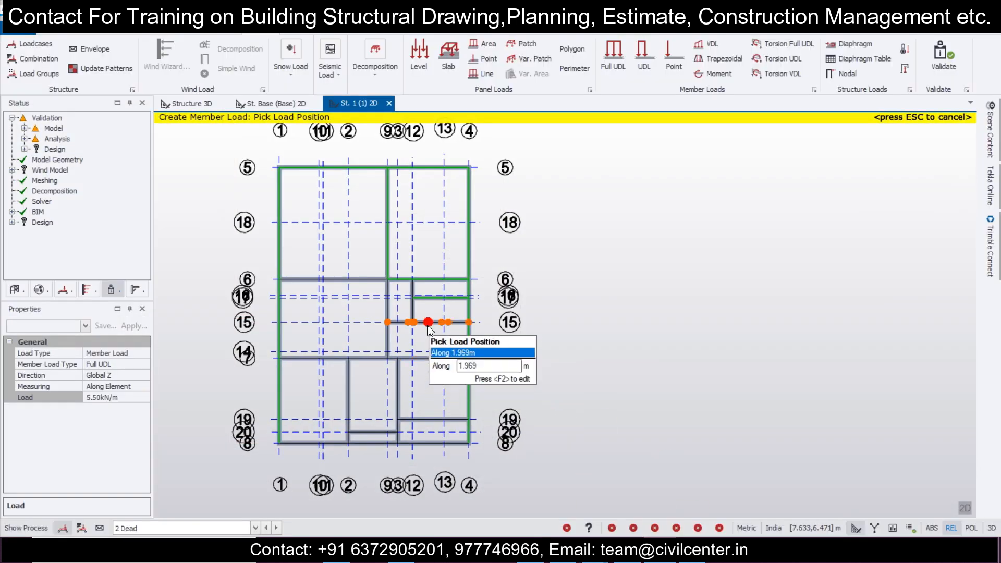
{"action": "left_click", "coordinate": [429, 323]}
{"action": "left_click", "coordinate": [412, 300]}
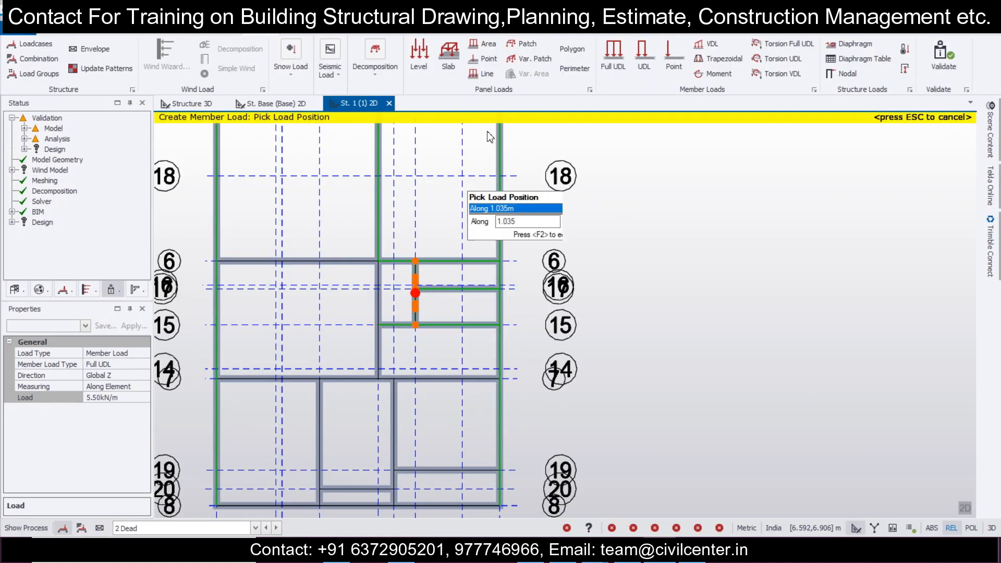
- Apply a partial-length UDL of 5.5 kN/m to the St. 1 grid 9 beam from grid 6 to grid 15
{"action": "left_click", "coordinate": [647, 57]}
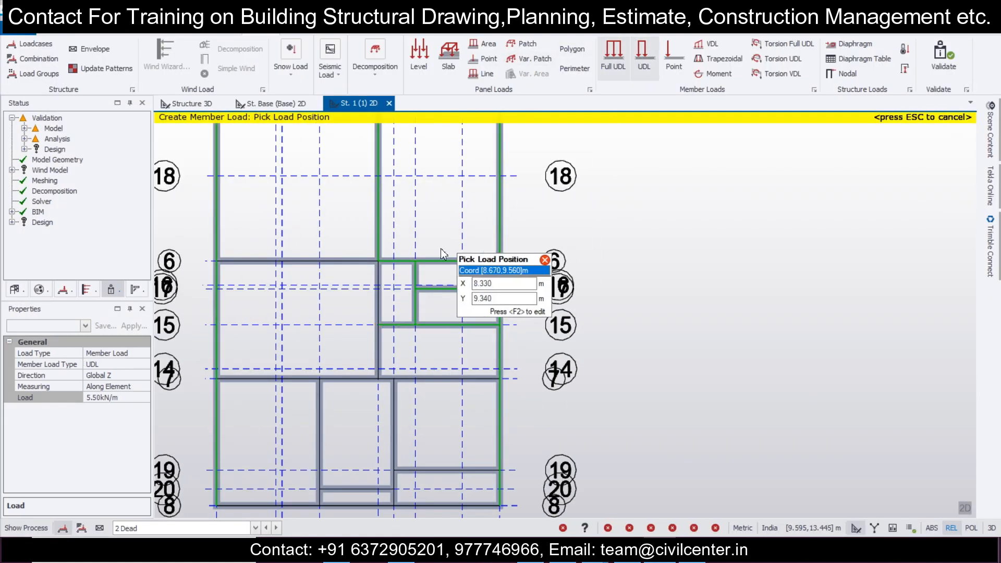
{"action": "left_click", "coordinate": [379, 261]}
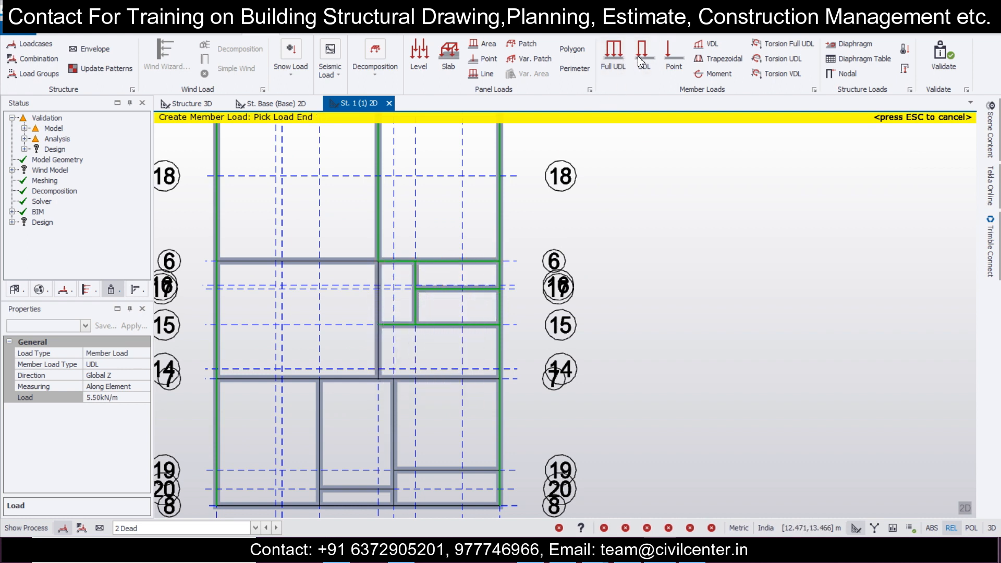
{"action": "left_click", "coordinate": [377, 322]}
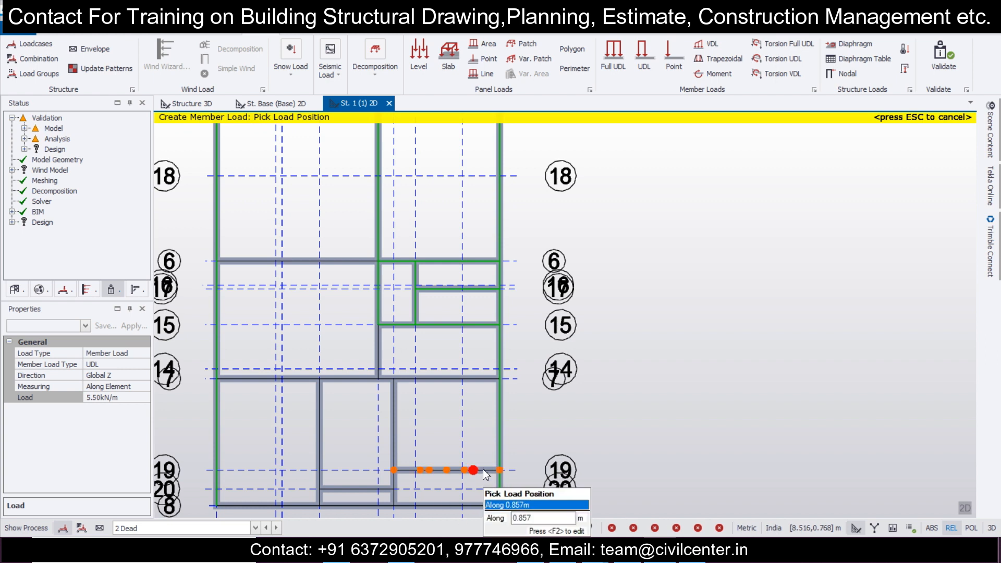
- Apply the 5.5 kN/m full UDL to the St. 1 grid 8 beam between grids 1 and 2, and to the grid 7, 2, 3 and 20 beams around the stair
{"action": "middle_click_drag", "start_coordinate": [481, 537], "coordinate": [414, 425]}
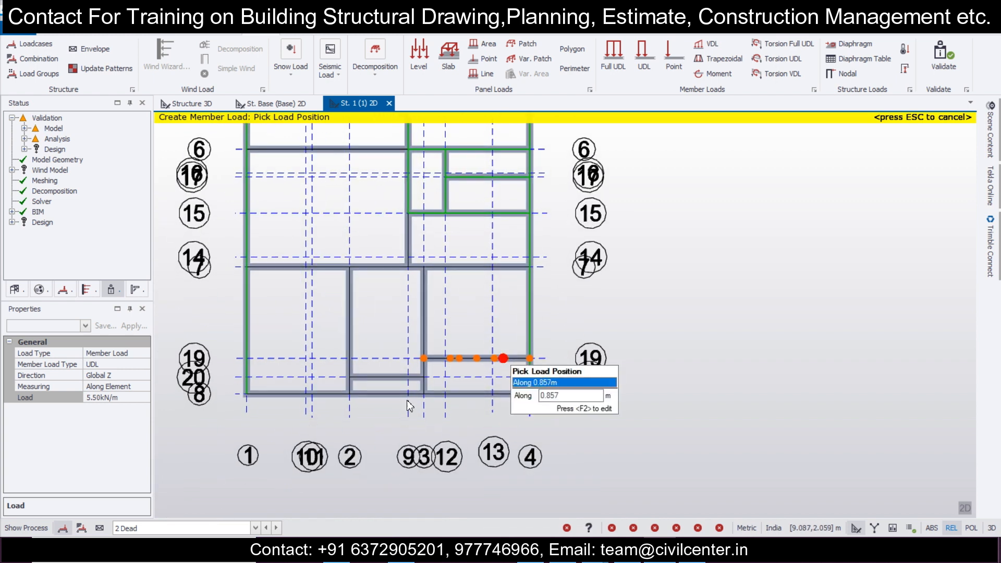
{"action": "left_click", "coordinate": [308, 410]}
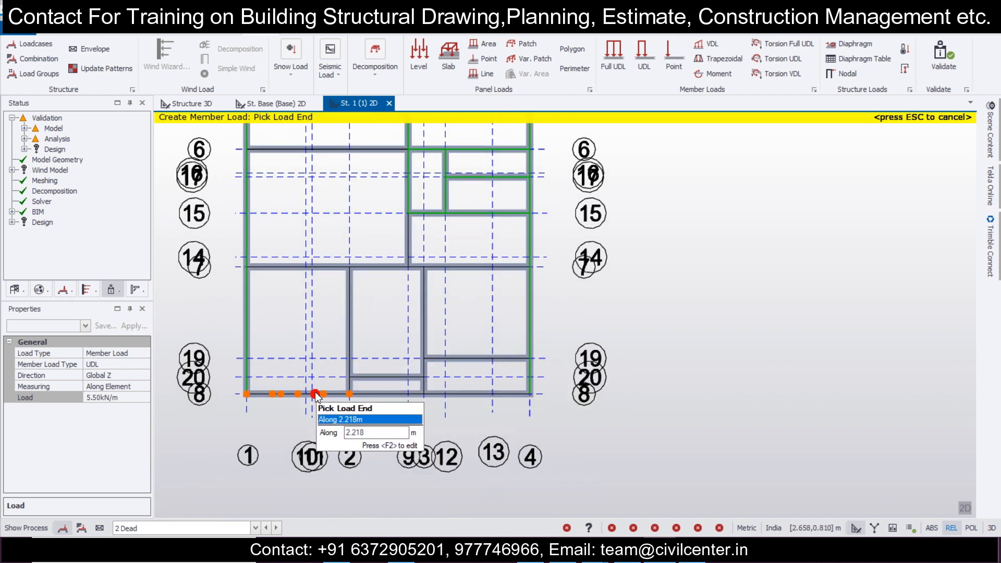
{"action": "left_click", "coordinate": [258, 395]}
{"action": "left_click", "coordinate": [312, 275]}
{"action": "left_click", "coordinate": [345, 335]}
{"action": "left_click", "coordinate": [418, 310]}
{"action": "left_click", "coordinate": [365, 267]}
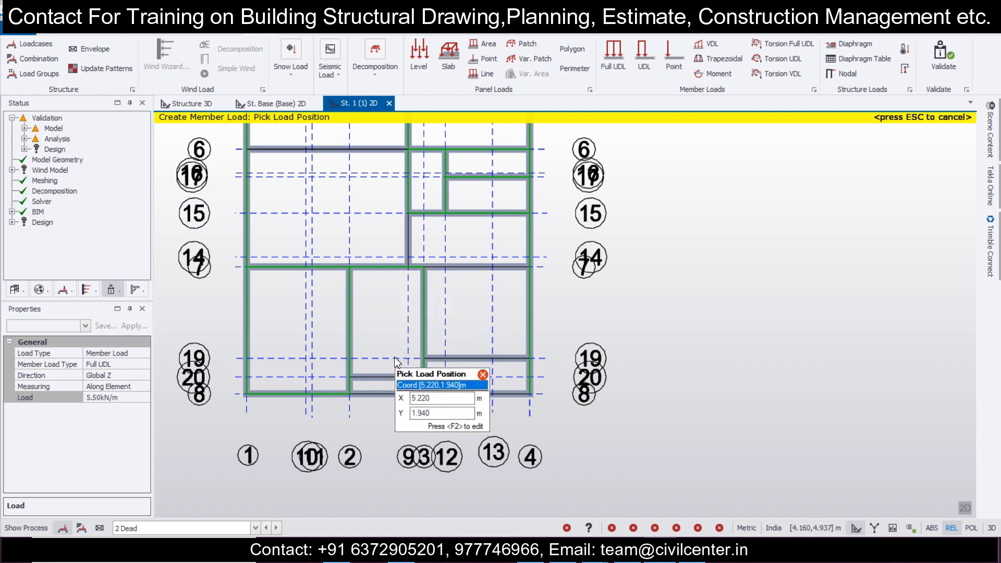
{"action": "left_click", "coordinate": [387, 376]}
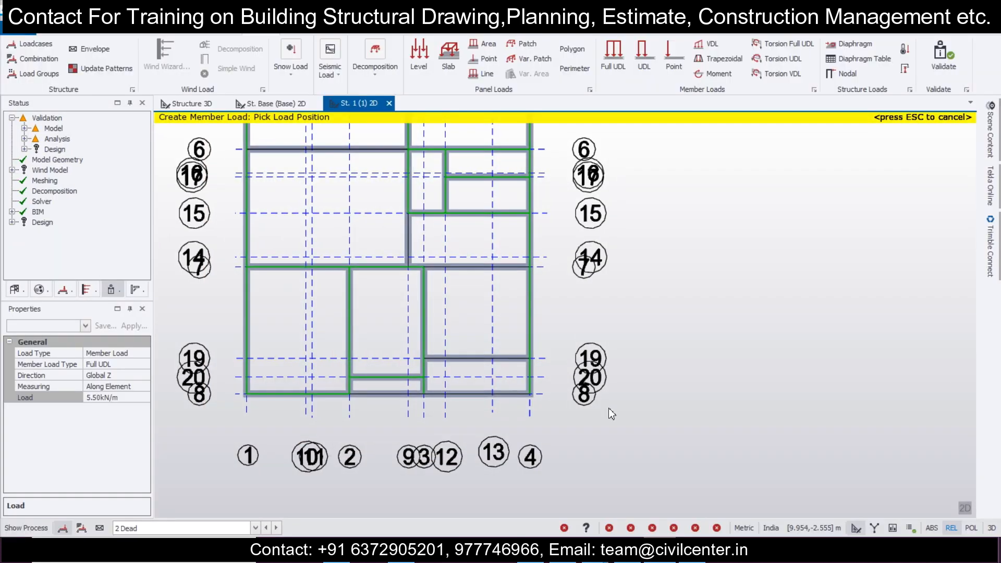
- Check the plan drawing, then show the slab items in the St. 1 plan view
{"action": "left_click", "coordinate": [576, 410]}
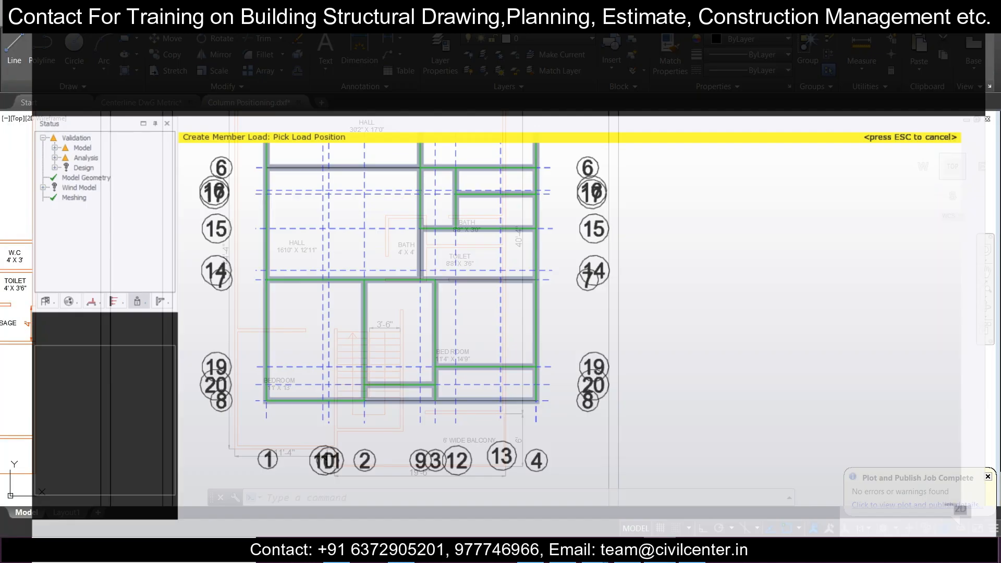
{"action": "scroll", "coordinate": [578, 314], "scroll_direction": "down", "scroll_amount": 2}
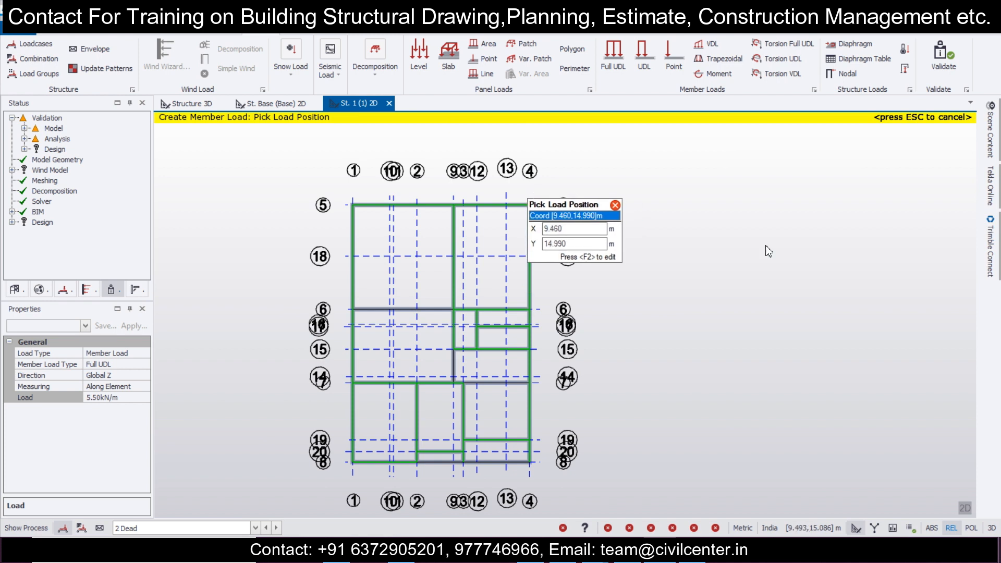
{"action": "left_click", "coordinate": [992, 149]}
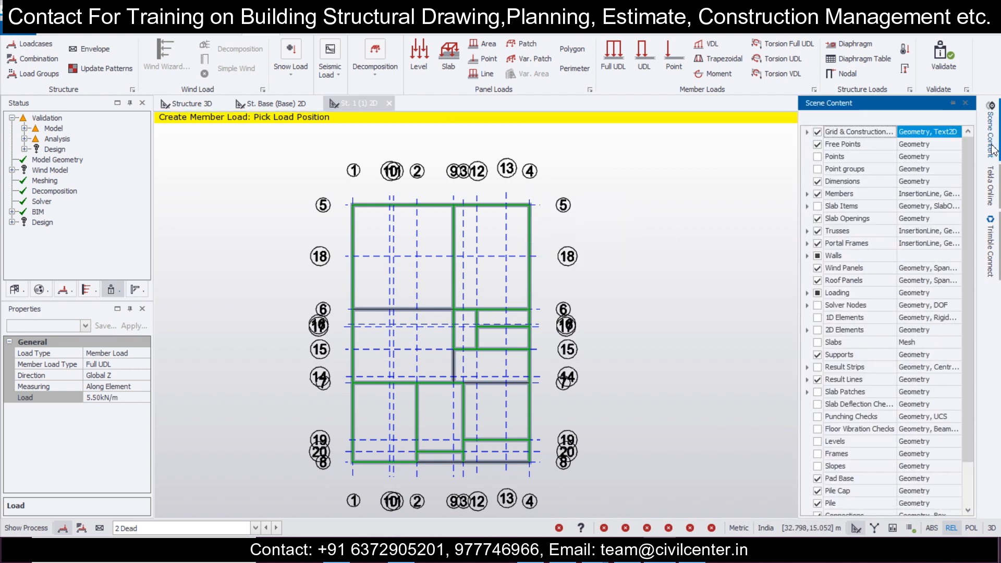
{"action": "left_click", "coordinate": [821, 207]}
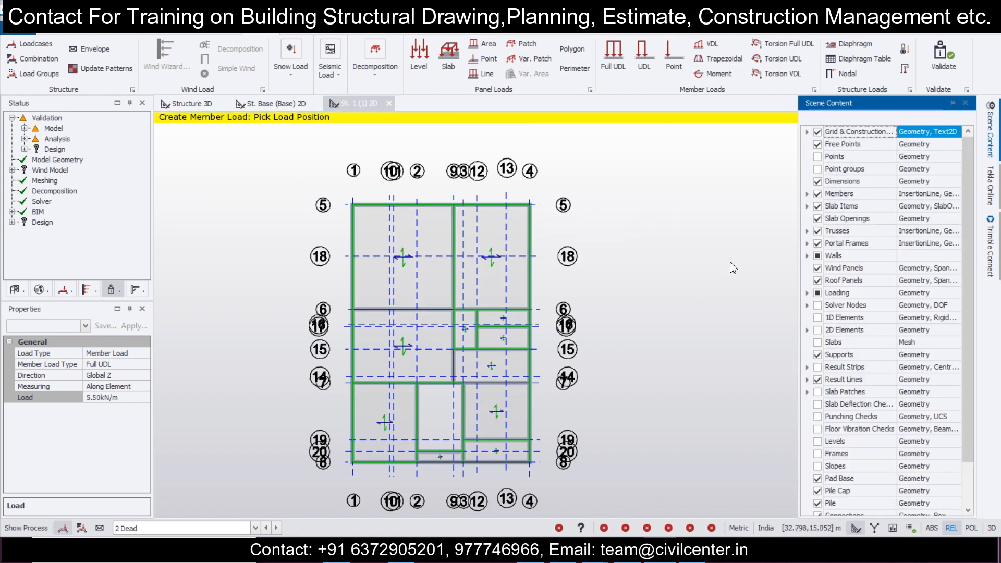
- Apply a level load of 2 kN/m² to the St. 1 slabs in the 4 Imposed loadcase
{"action": "left_click", "coordinate": [236, 528]}
{"action": "left_click", "coordinate": [242, 506]}
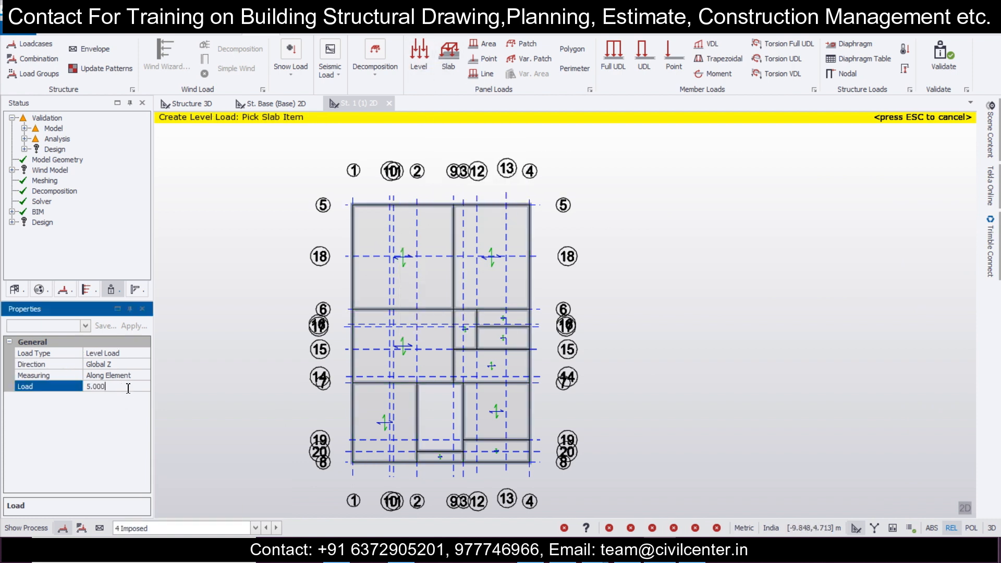
{"action": "type", "text": "2"}
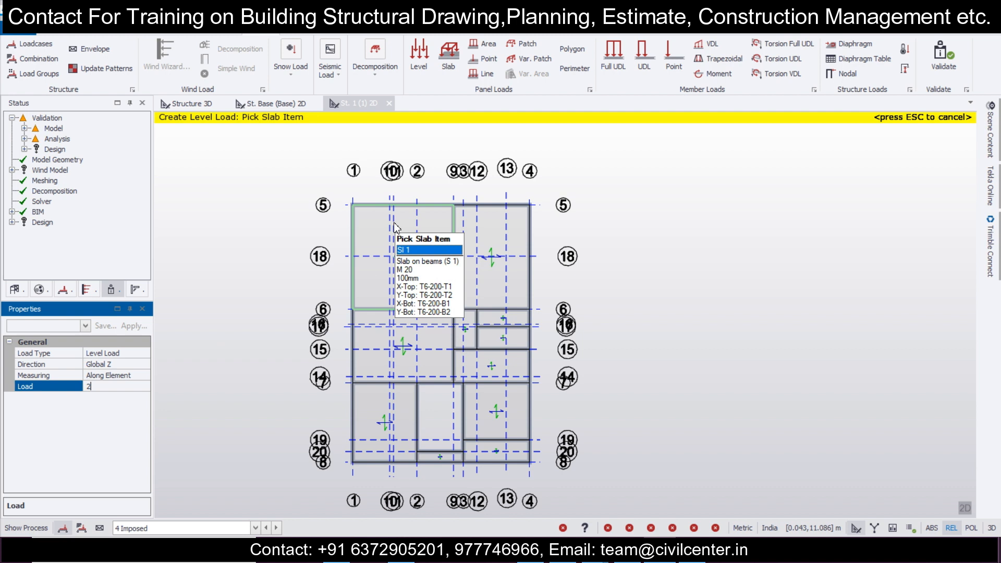
{"action": "left_click", "coordinate": [395, 224]}
- Inspect the loads of the 4 Imposed loadcase on the whole frame in the 3D structure view
{"action": "left_click", "coordinate": [208, 107]}
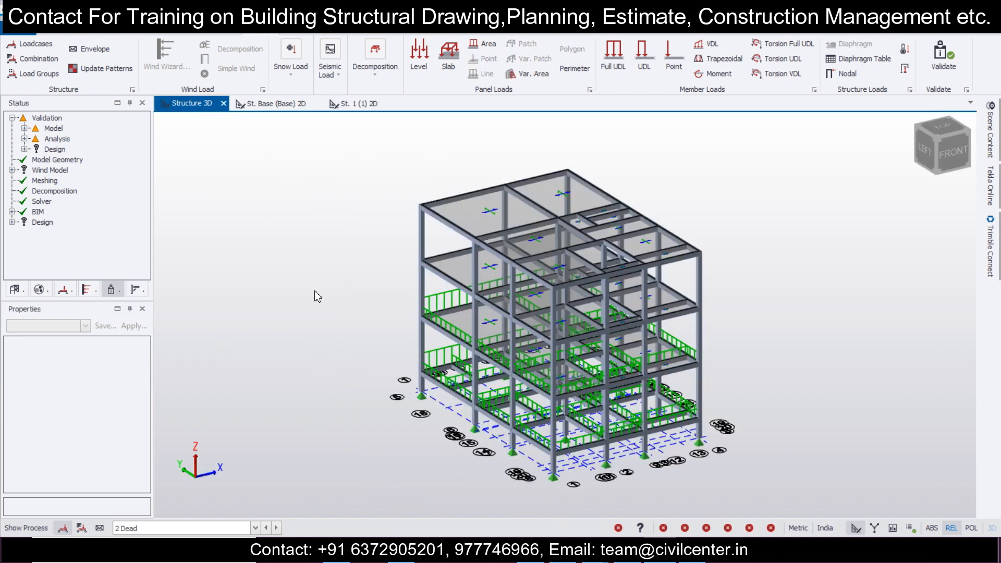
{"action": "right_click_drag", "start_coordinate": [332, 280], "coordinate": [336, 282]}
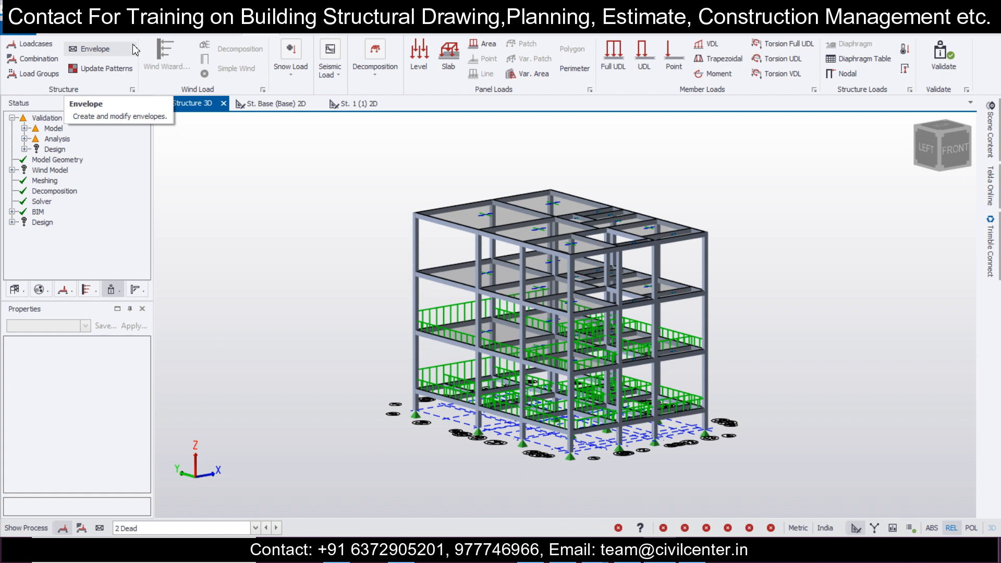
{"action": "left_click", "coordinate": [217, 528]}
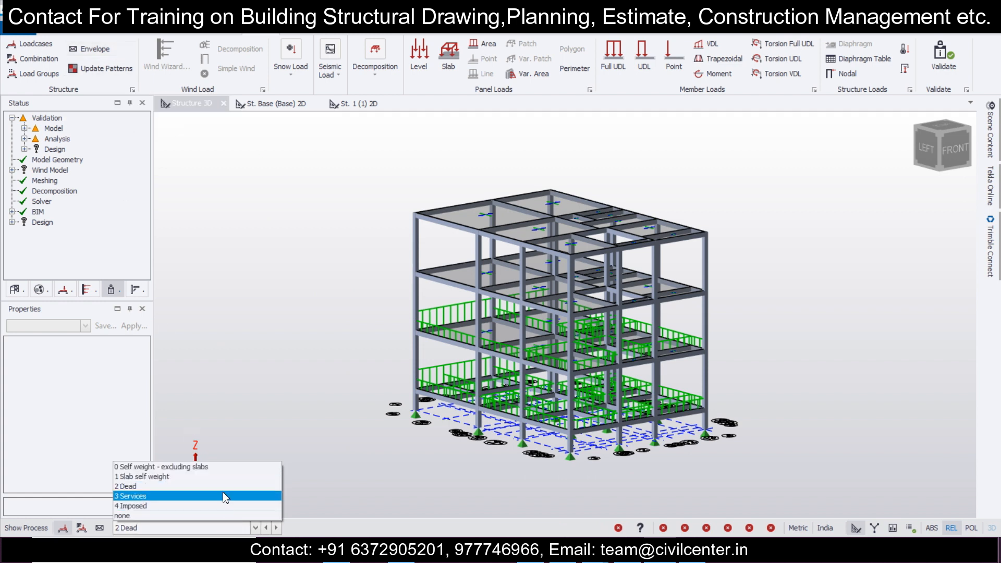
{"action": "left_click", "coordinate": [219, 506]}
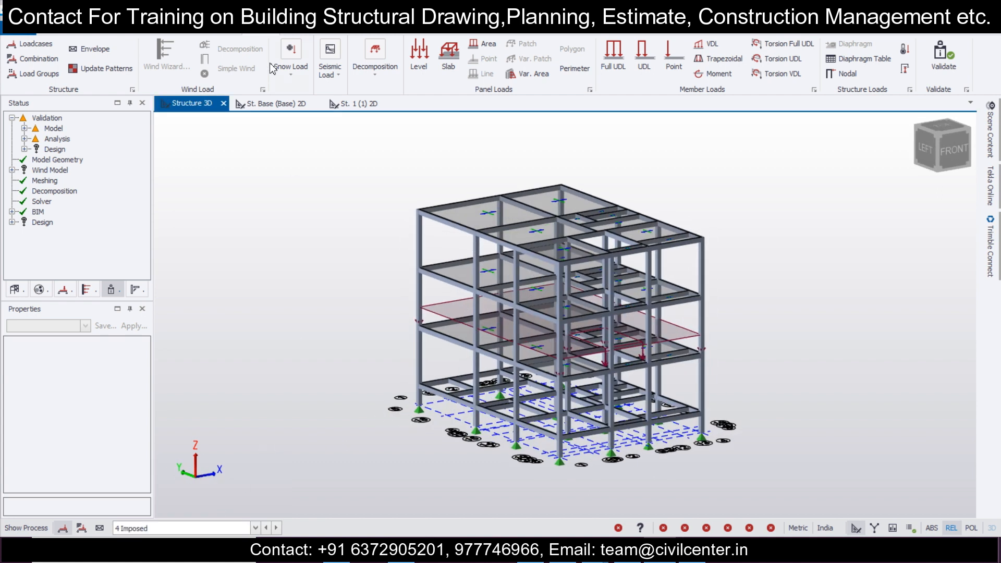
- Set the source of construction level 2 to level 1 so that it copies that floor
{"action": "left_click", "coordinate": [191, 31]}
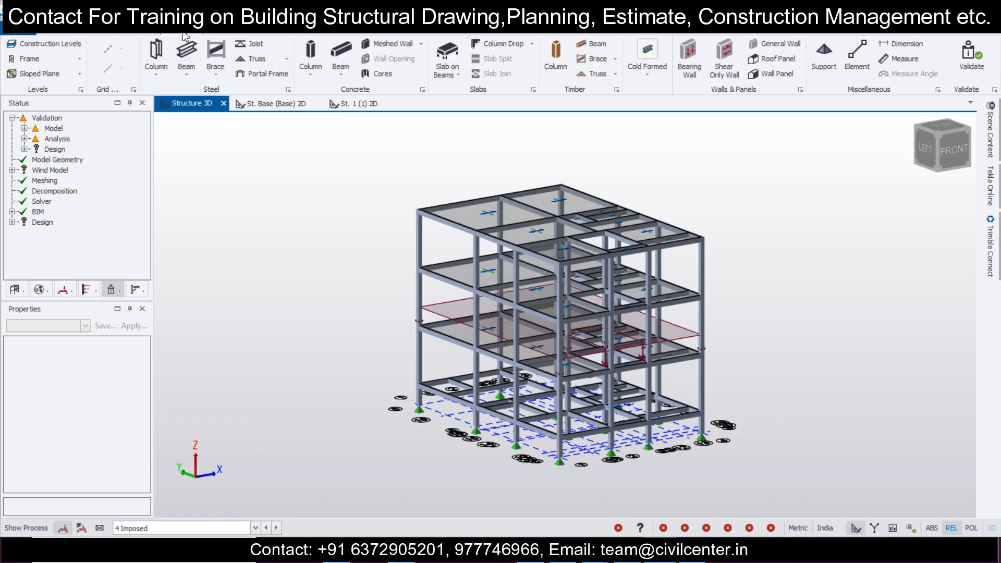
{"action": "left_click", "coordinate": [61, 44]}
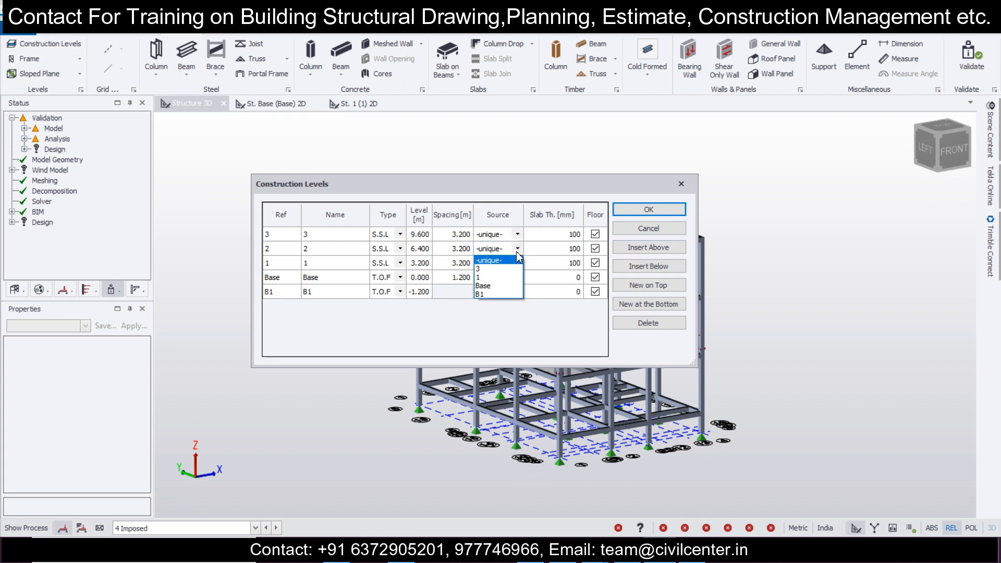
{"action": "left_click", "coordinate": [649, 210]}
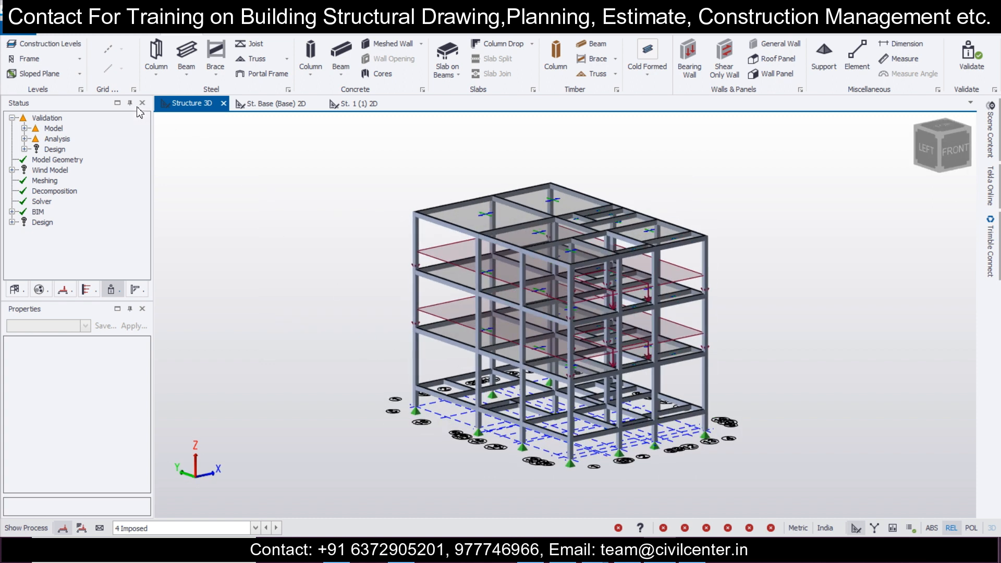
{"action": "left_click", "coordinate": [61, 45]}
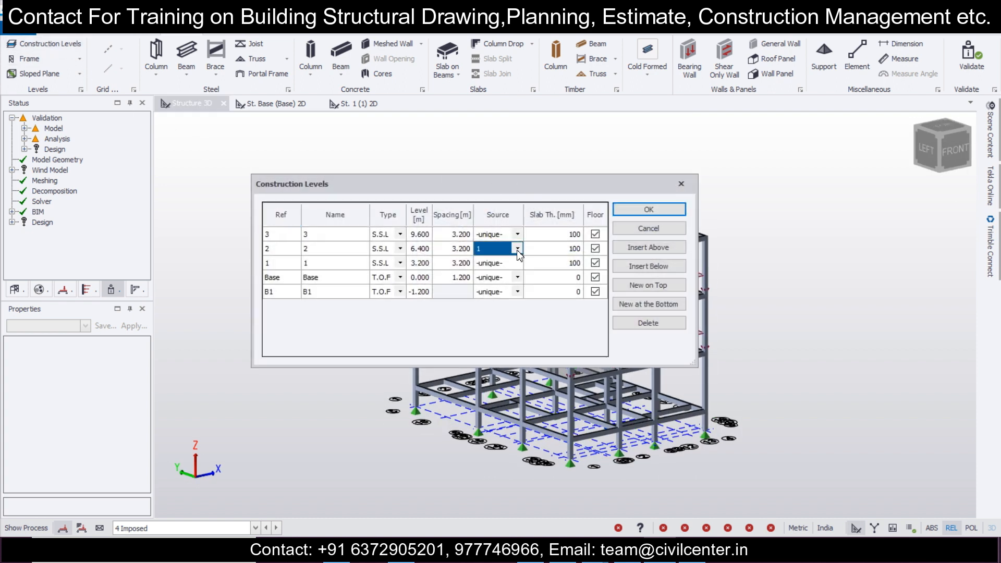
{"action": "left_click", "coordinate": [643, 214]}
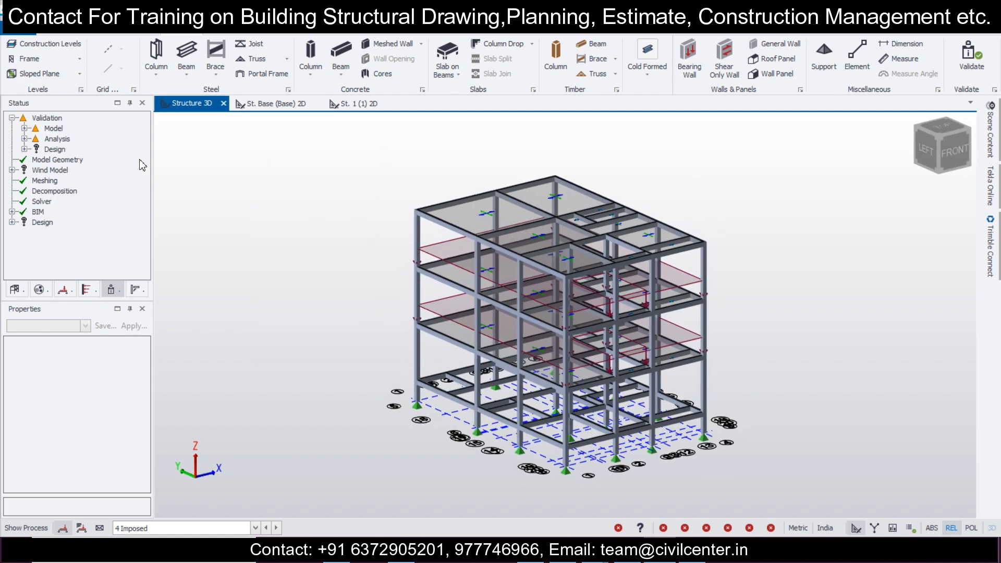
- Open the St. 3 plan view and make 2 Dead its active loadcase
{"action": "left_click", "coordinate": [15, 289]}
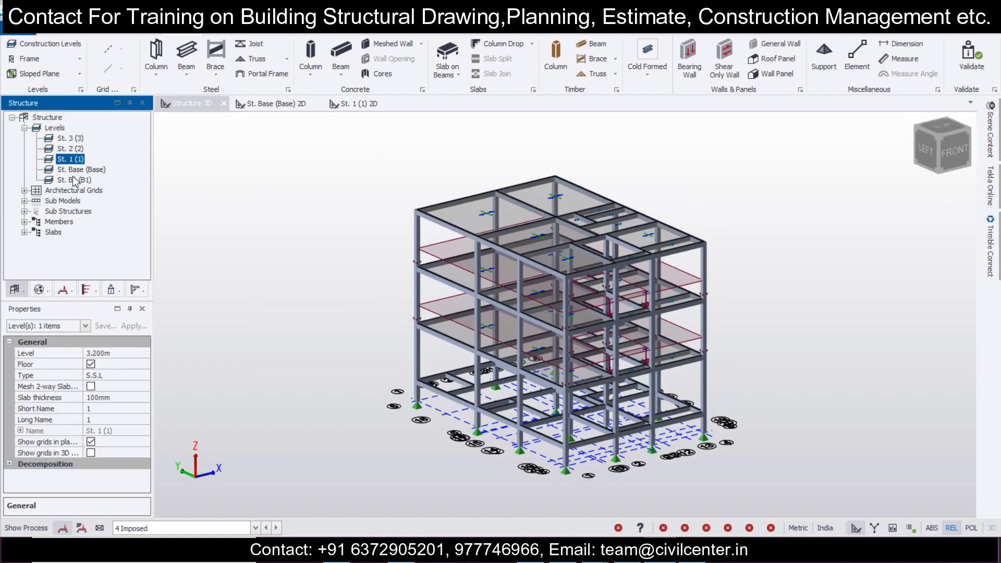
{"action": "double_click", "coordinate": [76, 140]}
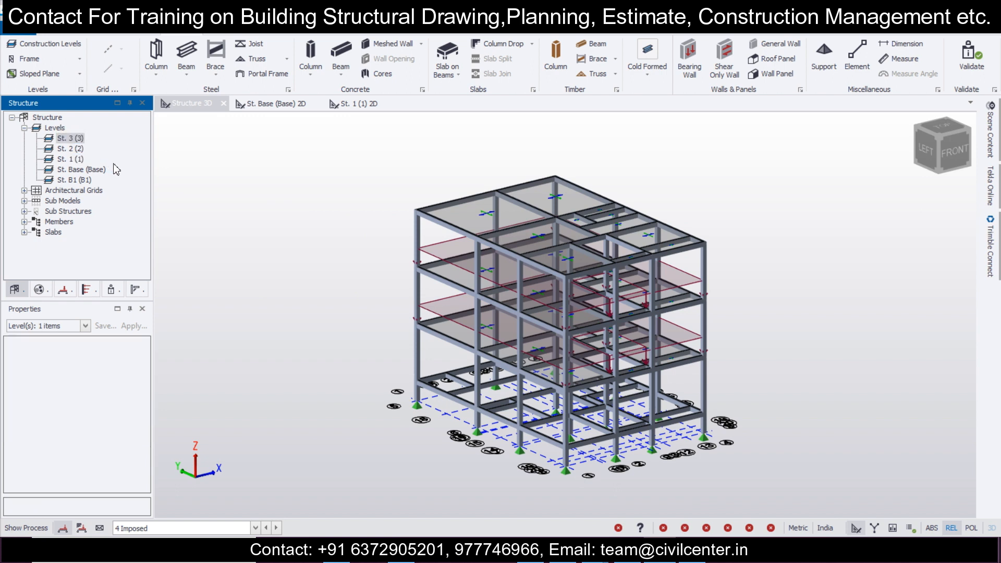
{"action": "middle_click_drag", "start_coordinate": [703, 419], "coordinate": [614, 413]}
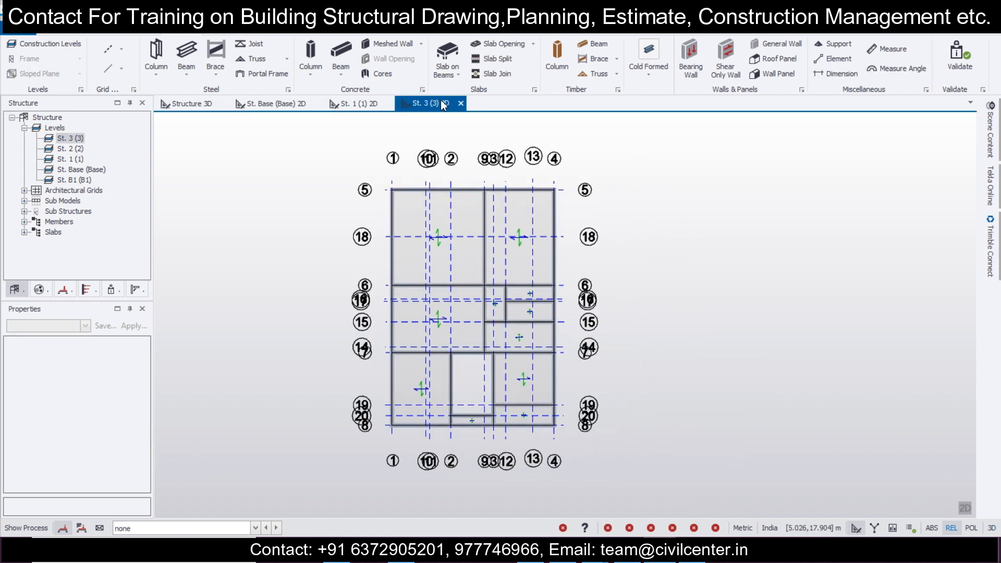
{"action": "scroll", "coordinate": [512, 401], "scroll_direction": "up", "scroll_amount": 2}
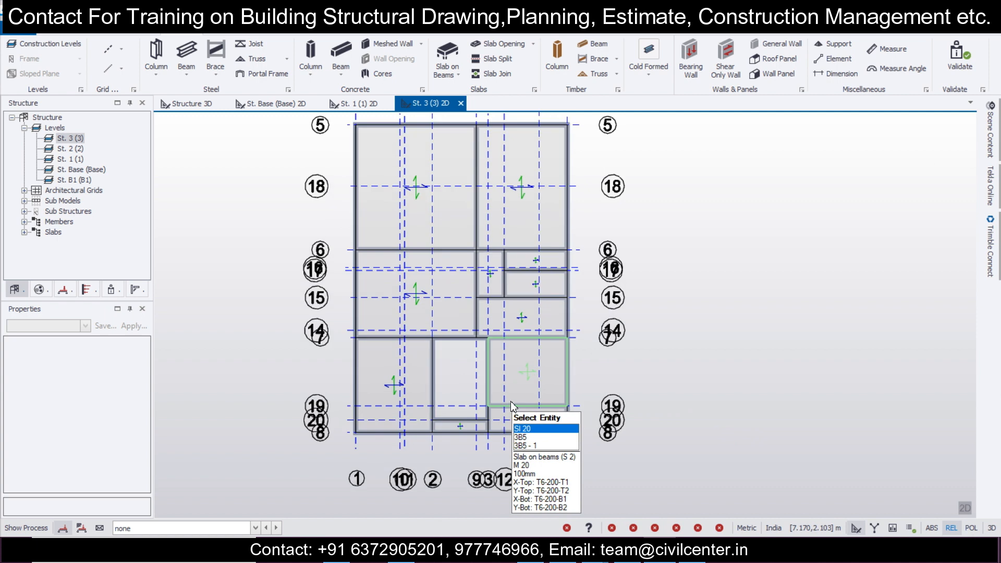
{"action": "left_click", "coordinate": [263, 30]}
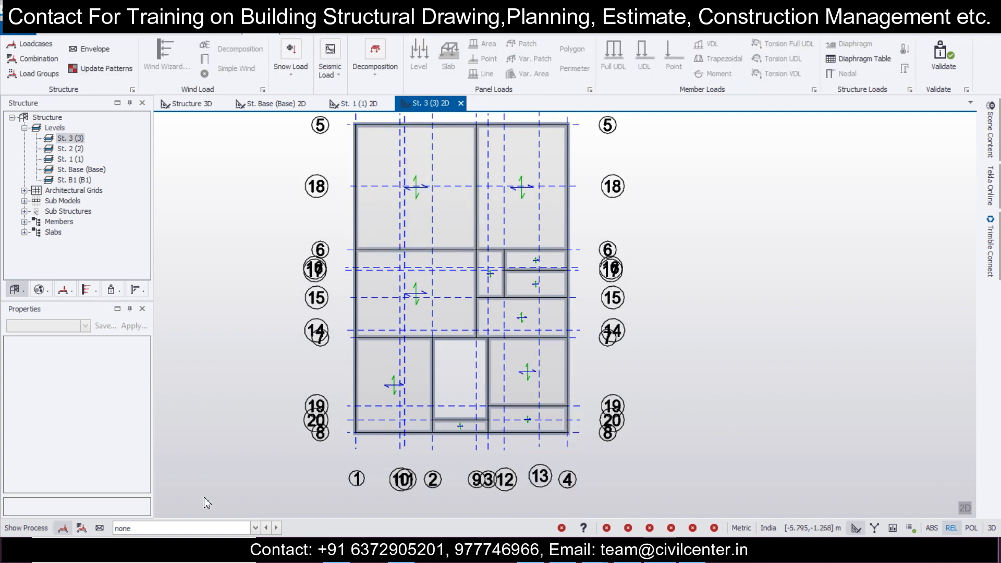
{"action": "left_click", "coordinate": [220, 529]}
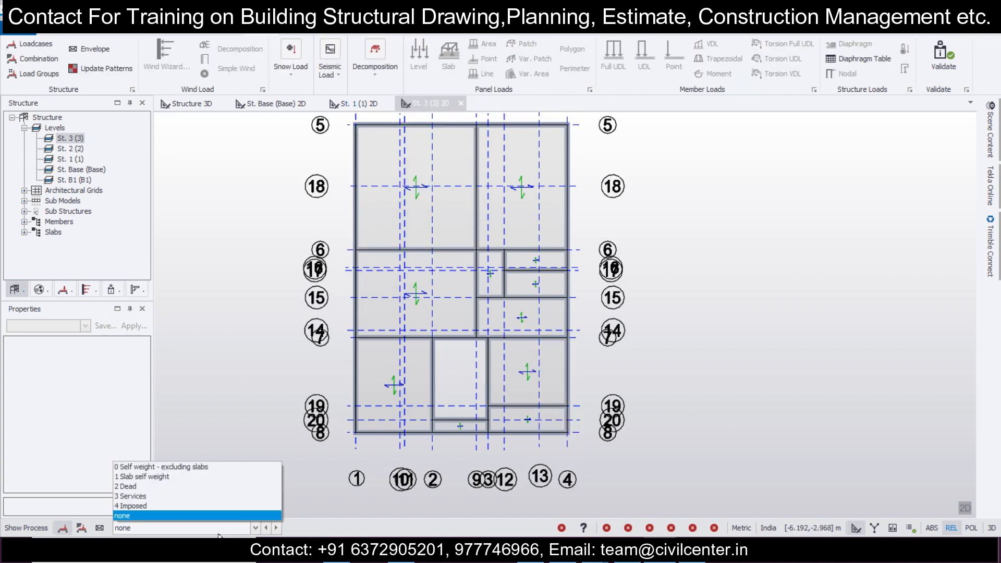
{"action": "left_click", "coordinate": [232, 487]}
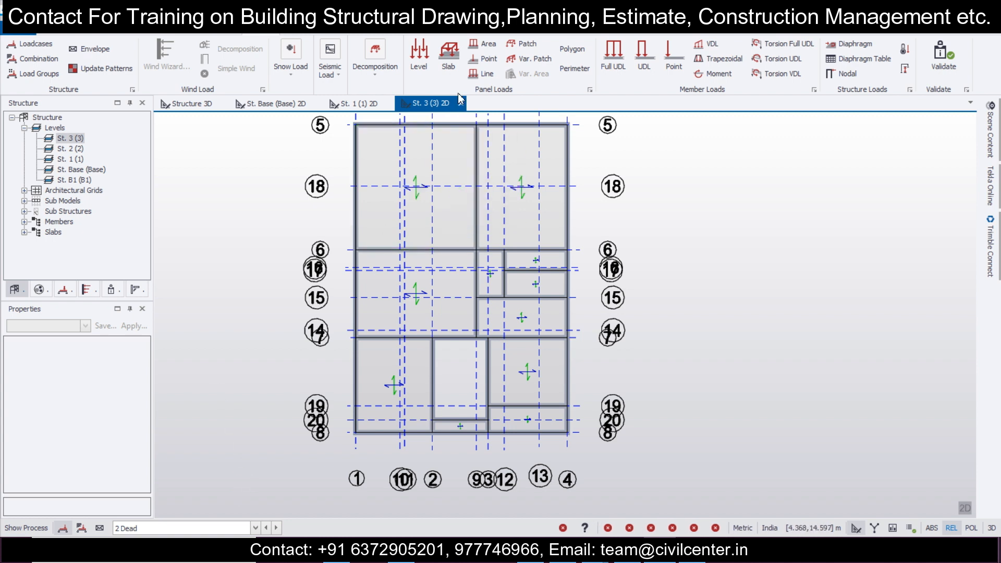
- Apply a 10 kN/m full UDL to the St. 3 beams on grids 7 and 20 between grids 2 and 3
{"action": "left_click", "coordinate": [425, 53]}
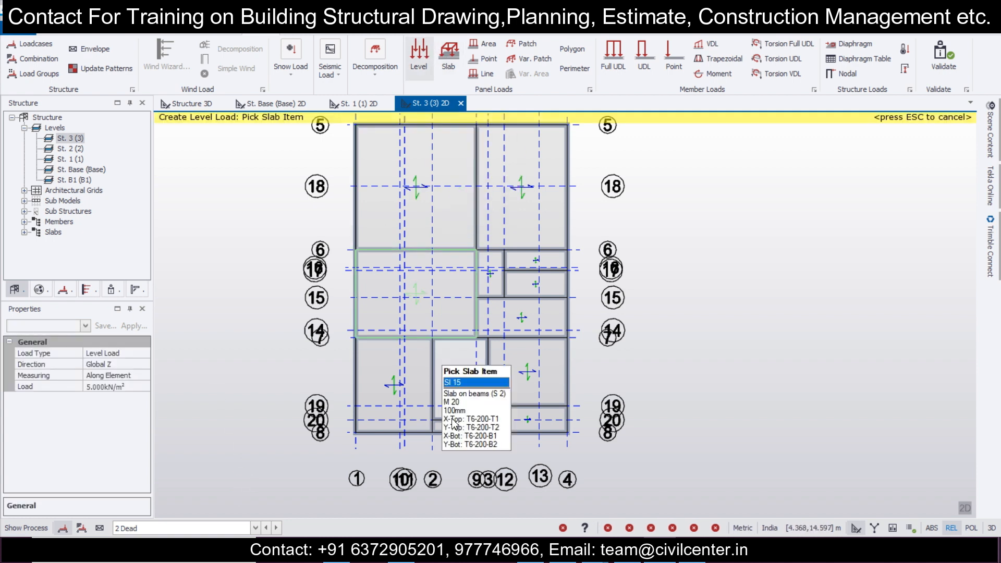
{"action": "left_click", "coordinate": [132, 386]}
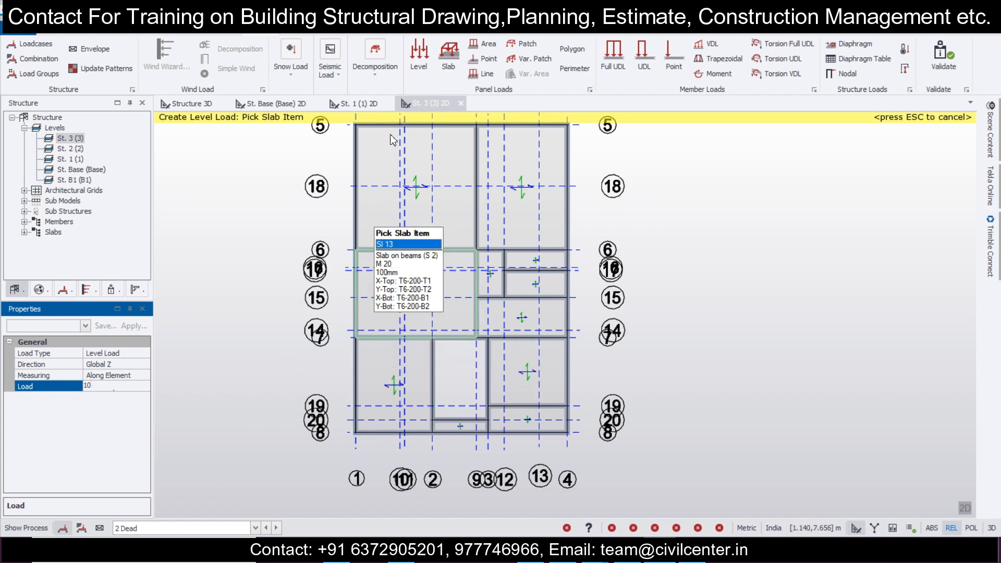
{"action": "left_click", "coordinate": [613, 55]}
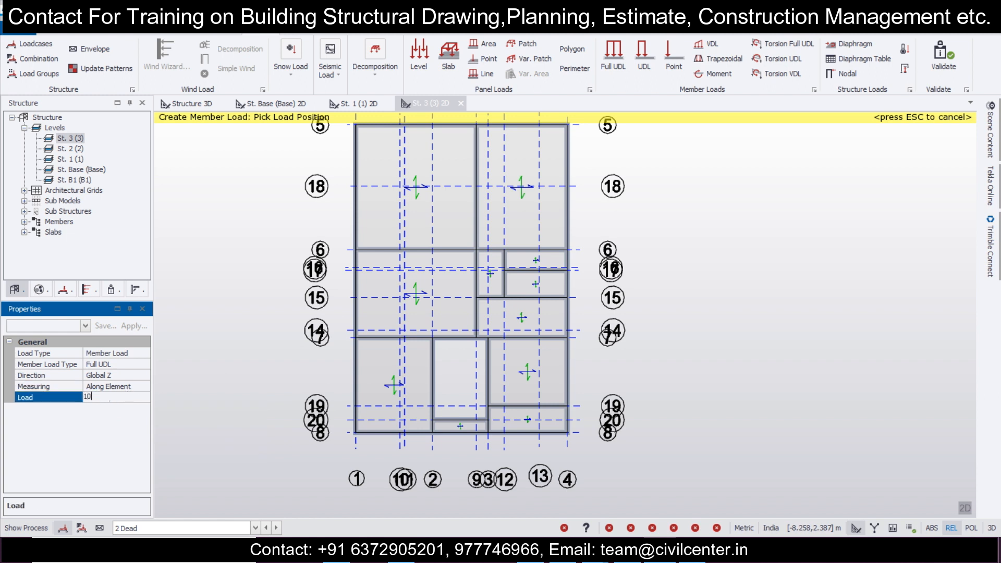
{"action": "left_click", "coordinate": [456, 339]}
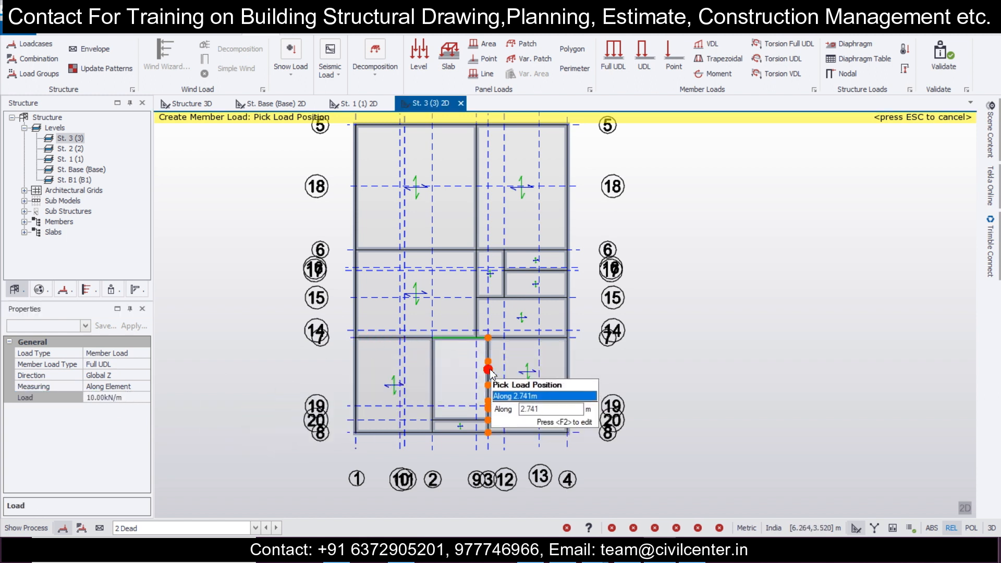
{"action": "scroll", "coordinate": [488, 423], "scroll_direction": "up", "scroll_amount": 2}
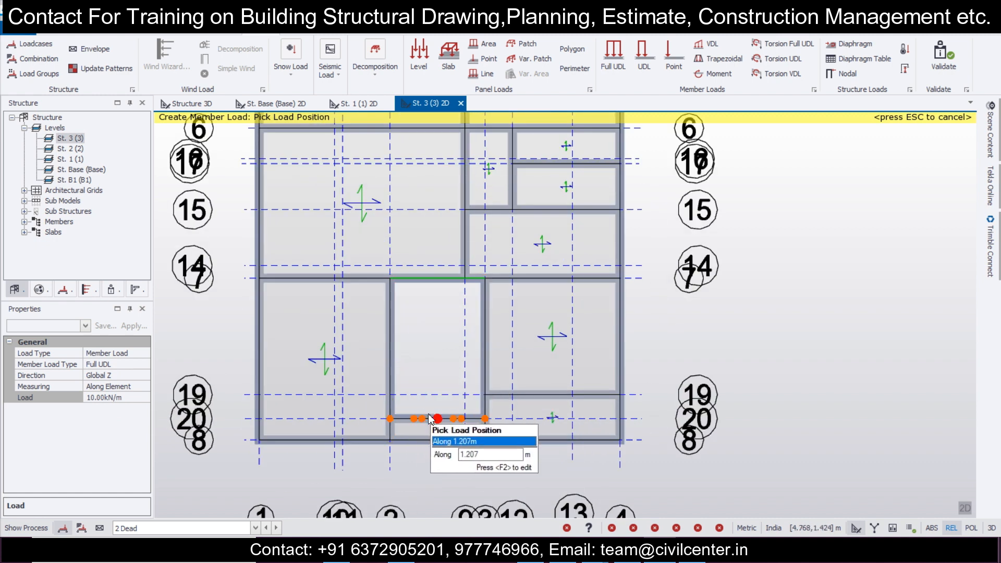
{"action": "left_click", "coordinate": [429, 418]}
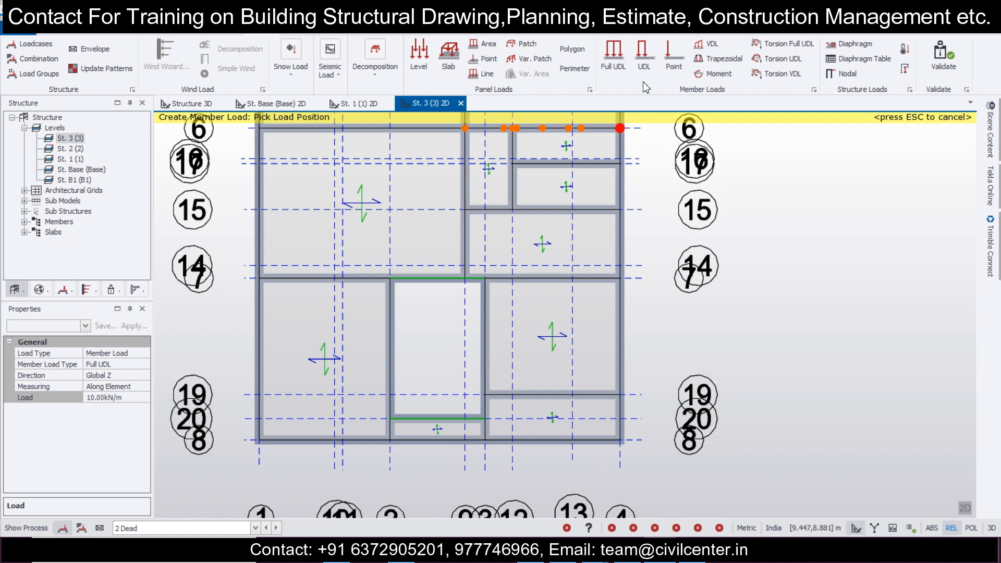
- Apply partial-length UDLs of 10 kN/m to the St. 3 grid 3 and grid 2 beams from grid 7 to grid 20
{"action": "left_click", "coordinate": [646, 65]}
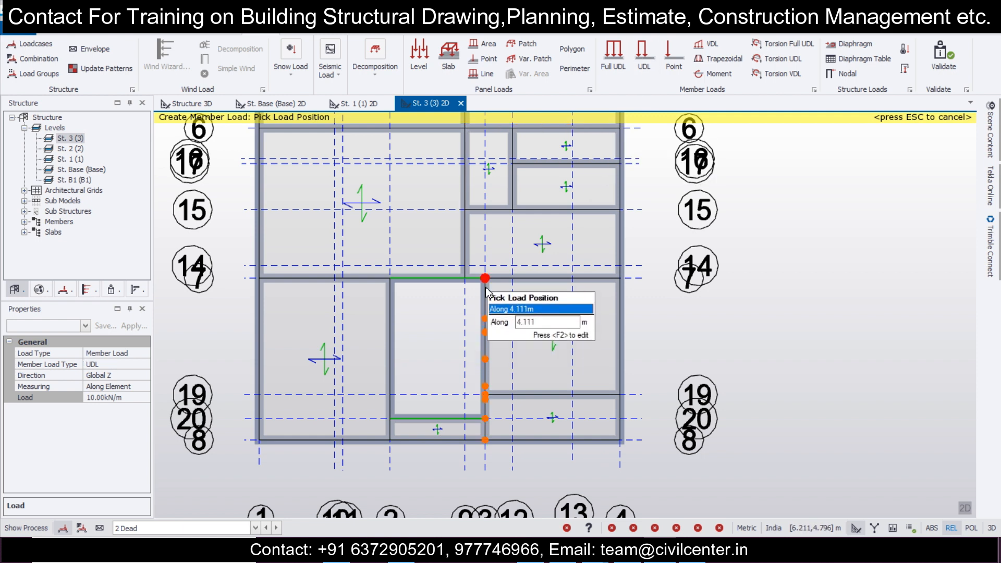
{"action": "left_click", "coordinate": [486, 279]}
{"action": "left_click", "coordinate": [485, 418]}
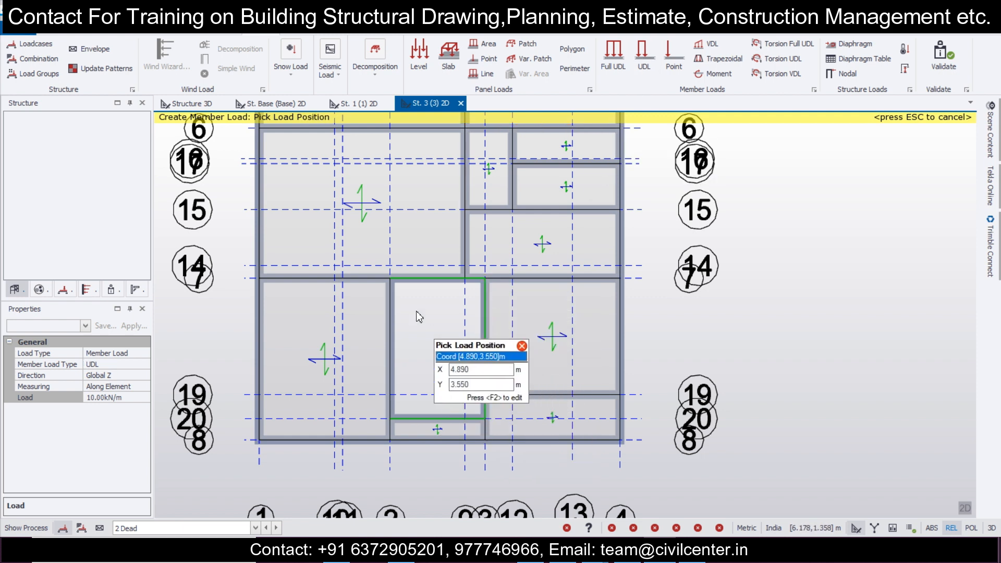
{"action": "left_click", "coordinate": [392, 282]}
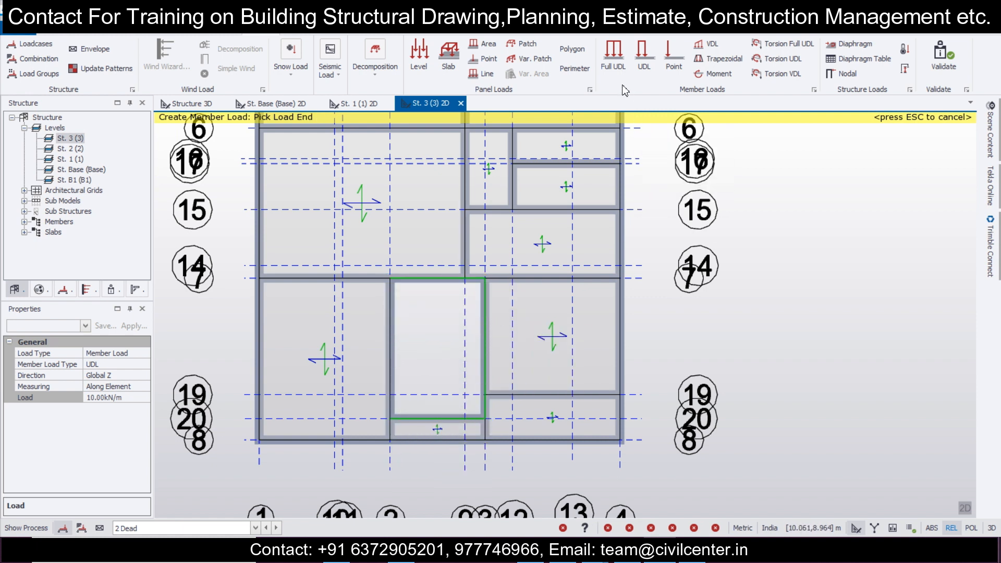
{"action": "left_click", "coordinate": [637, 60]}
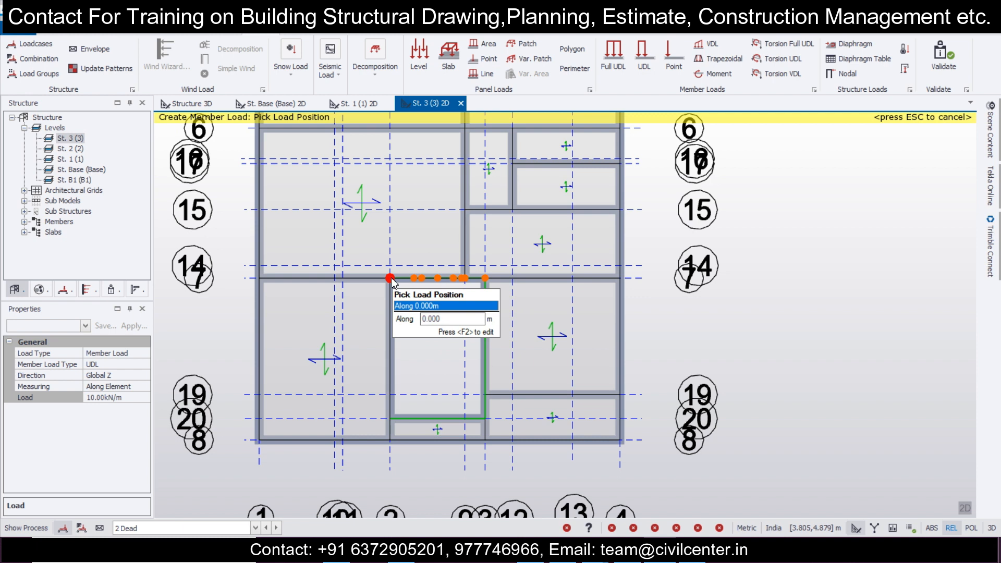
{"action": "left_click", "coordinate": [390, 359]}
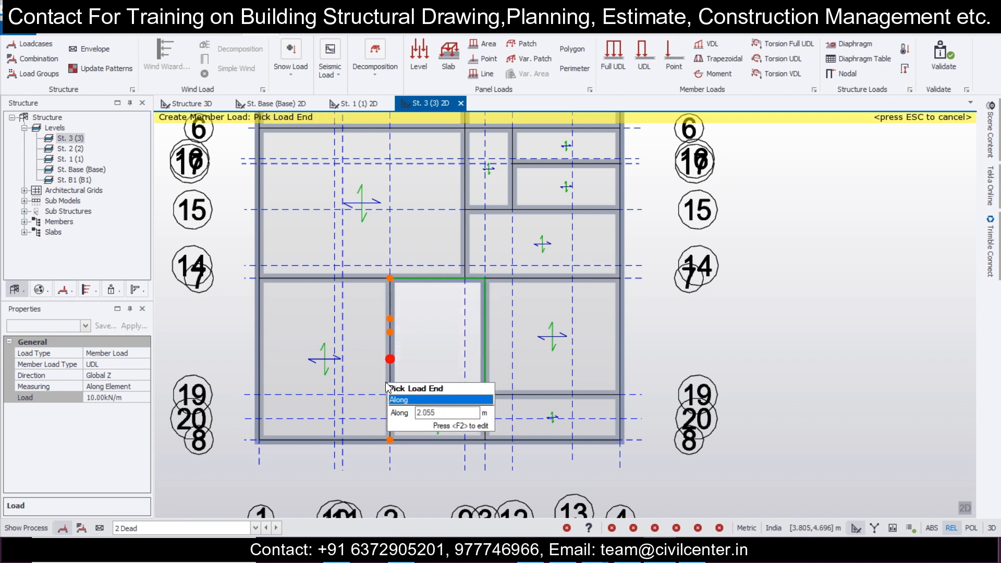
{"action": "left_click", "coordinate": [390, 420]}
{"action": "key", "text": "Escape"}
{"action": "scroll", "coordinate": [432, 365], "scroll_direction": "down", "scroll_amount": 2}
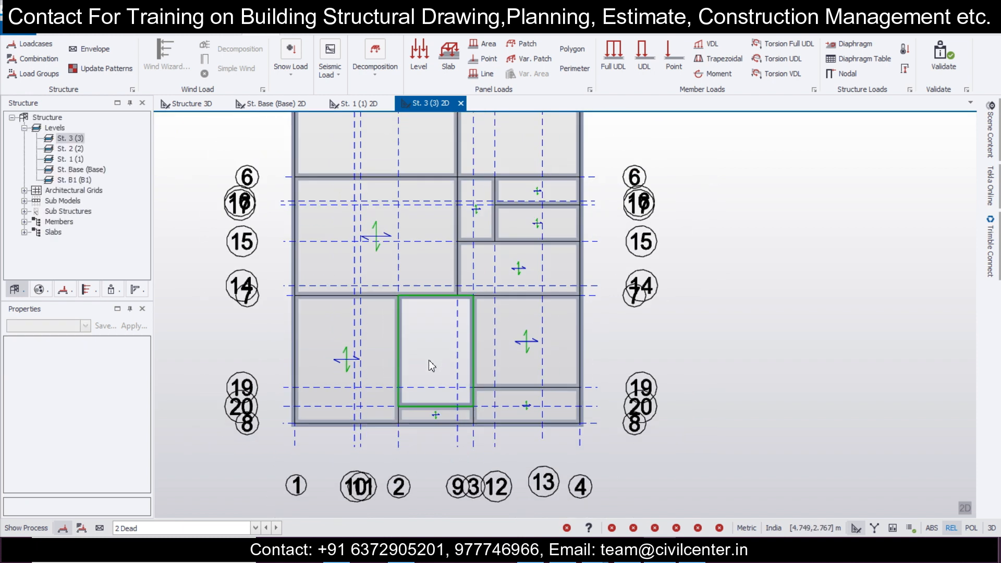
{"action": "scroll", "coordinate": [432, 365], "scroll_direction": "down", "scroll_amount": 1}
- Apply a 2.5 kN/m full UDL to the St. 3 edge beams on grids 5, 1 and 4, and on grid 8 between grids 1 and 2
{"action": "left_click", "coordinate": [613, 57]}
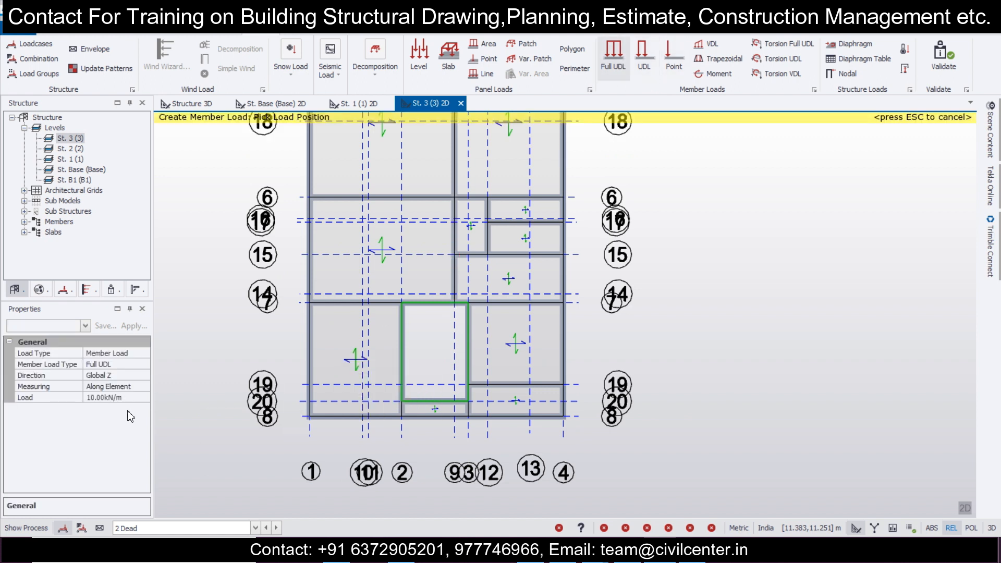
{"action": "left_click", "coordinate": [122, 398]}
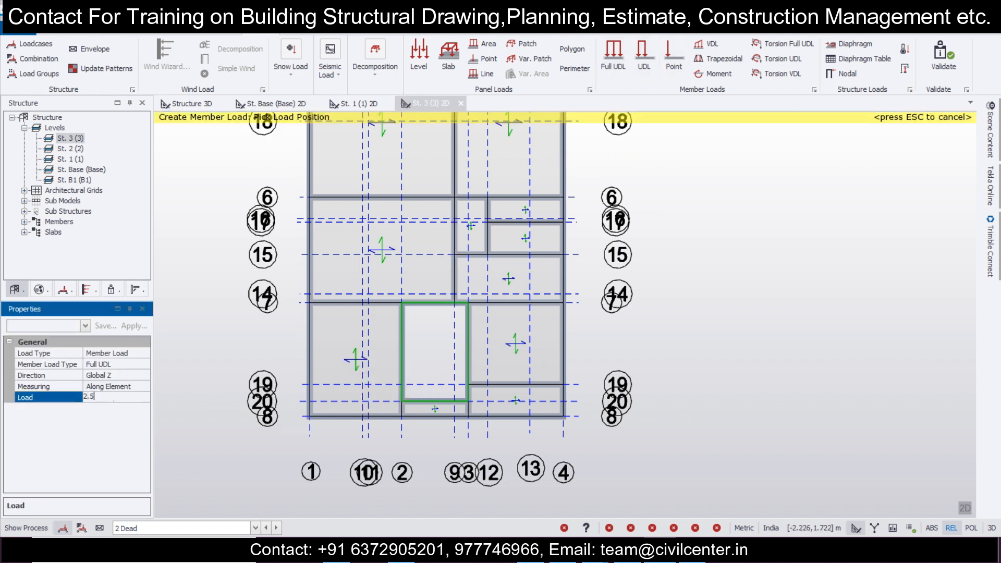
{"action": "middle_click_drag", "start_coordinate": [342, 356], "coordinate": [322, 494]}
{"action": "left_click", "coordinate": [375, 188]}
{"action": "left_click", "coordinate": [488, 186]}
{"action": "left_click", "coordinate": [542, 234]}
{"action": "left_click", "coordinate": [289, 284]}
{"action": "middle_click_drag", "start_coordinate": [343, 396], "coordinate": [342, 245]}
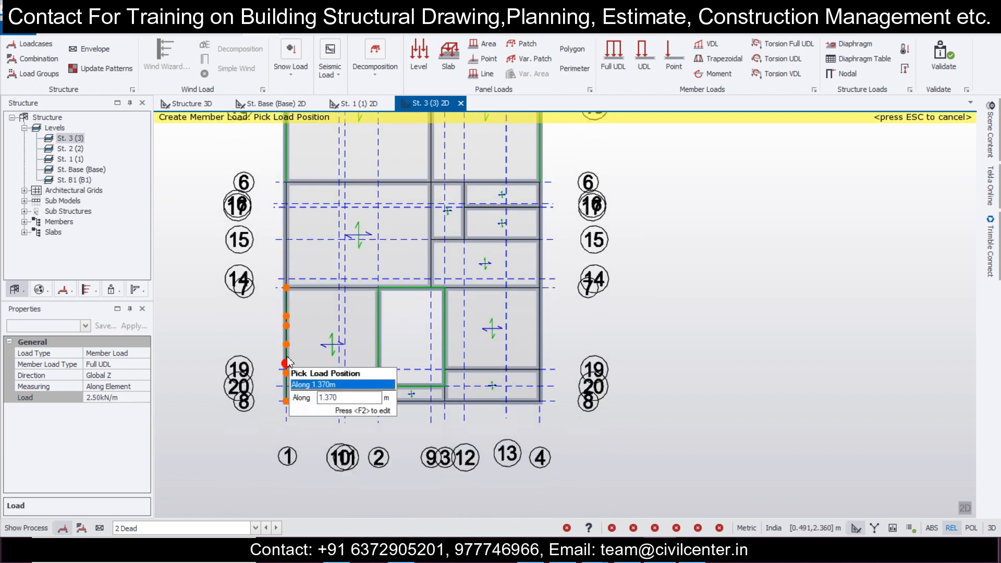
{"action": "left_click", "coordinate": [324, 400]}
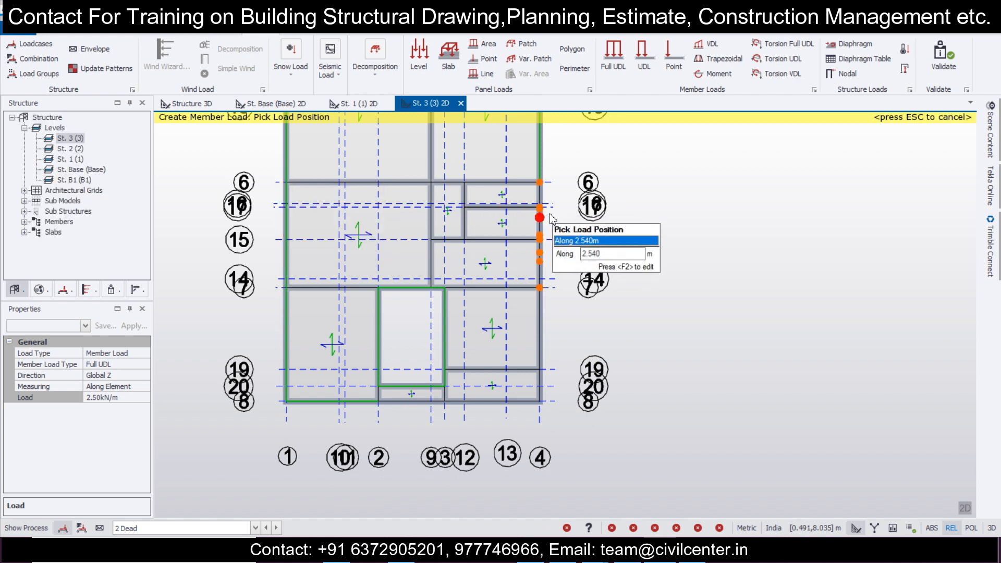
{"action": "left_click", "coordinate": [540, 329]}
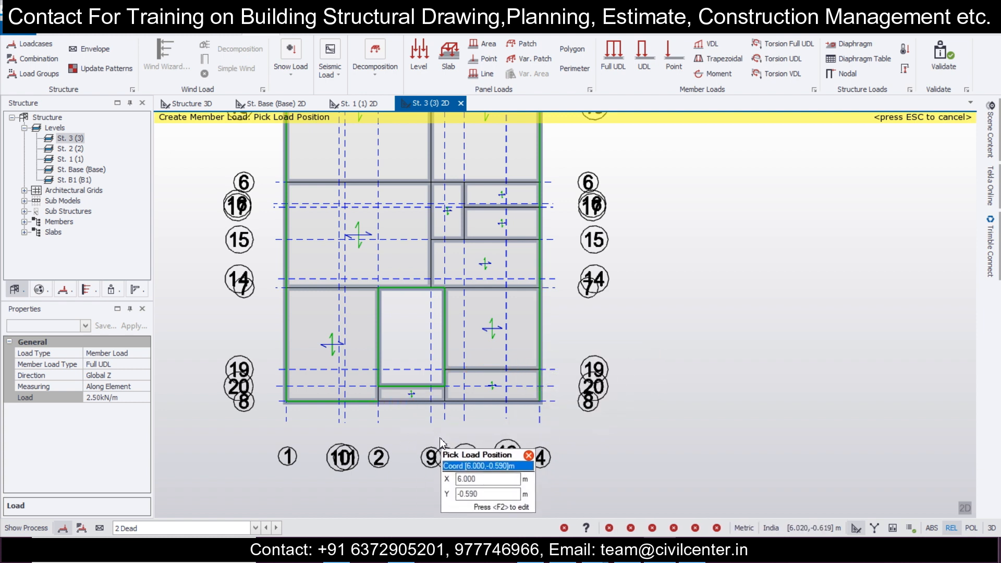
{"action": "scroll", "coordinate": [441, 443], "scroll_direction": "up", "scroll_amount": 1}
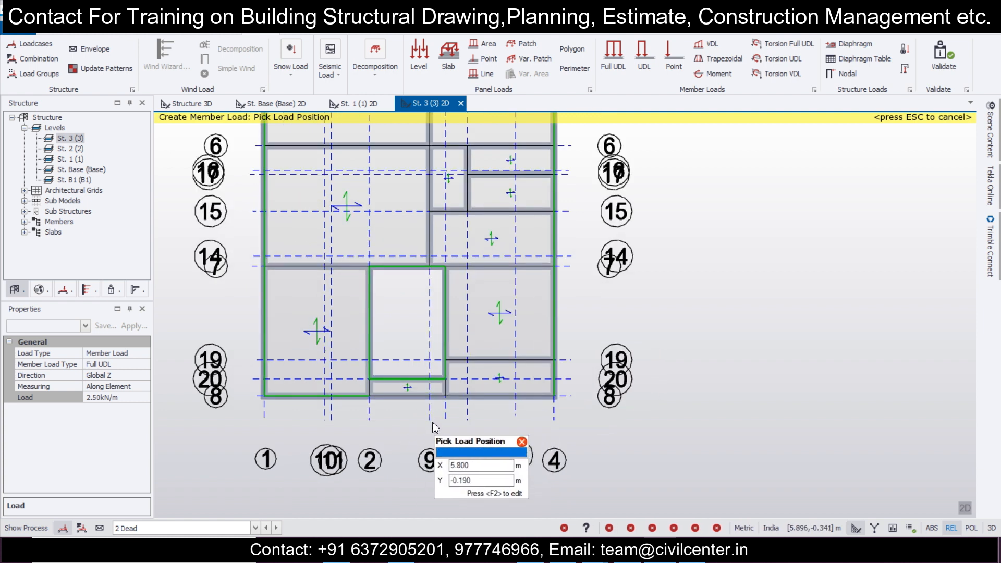
{"action": "scroll", "coordinate": [435, 424], "scroll_direction": "down", "scroll_amount": 2}
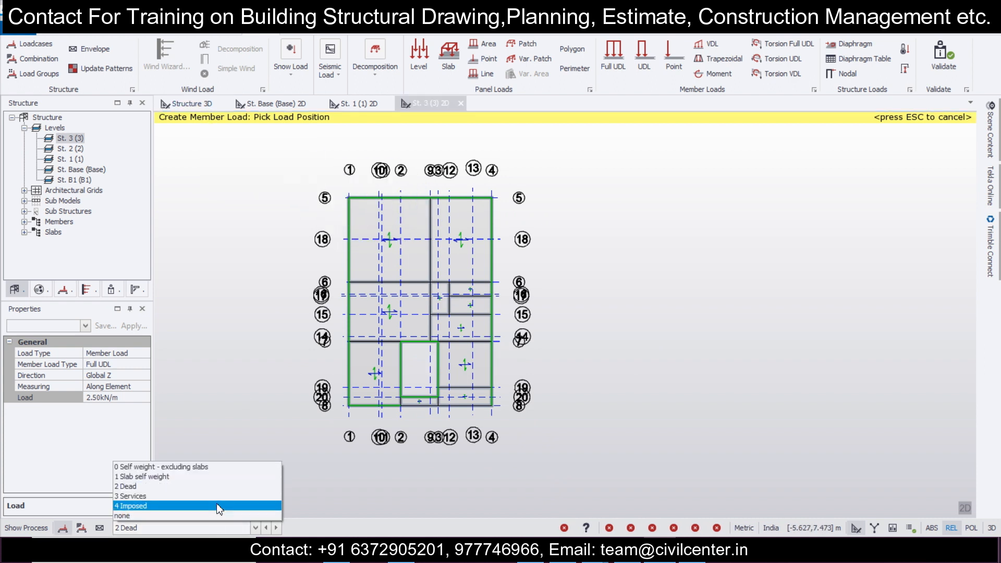
- Make 4 Imposed the active loadcase and apply a 2 kN/m² level load to the St. 3 slabs
{"action": "left_click", "coordinate": [216, 506]}
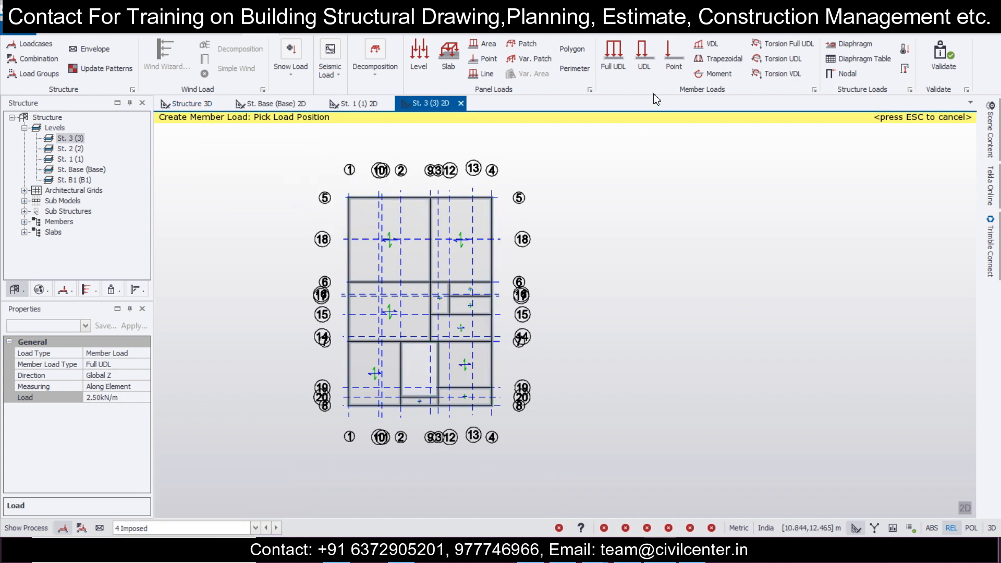
{"action": "left_click", "coordinate": [418, 55]}
{"action": "left_click", "coordinate": [136, 387]}
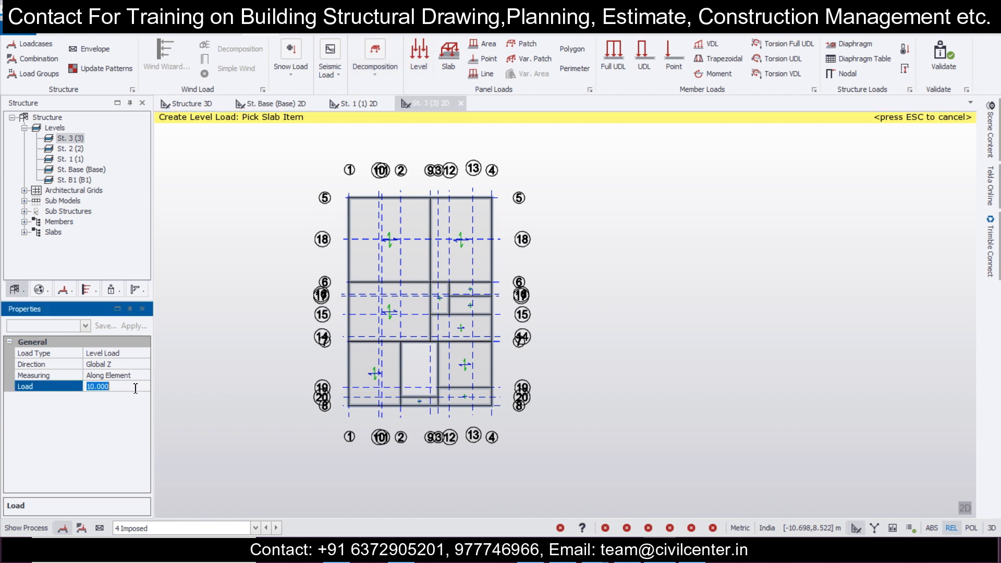
{"action": "type", "text": "2"}
{"action": "left_click", "coordinate": [360, 326]}
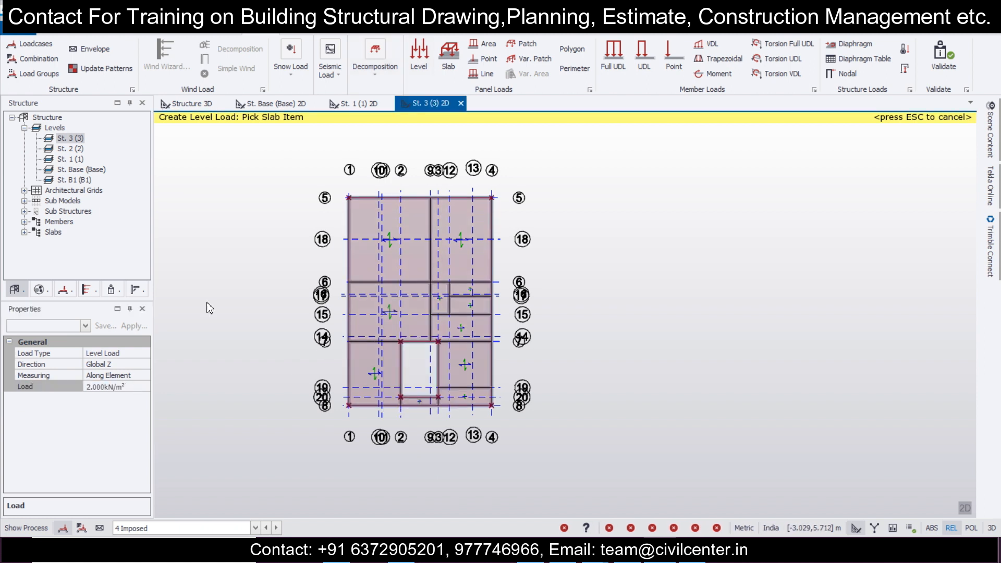
- Display the 2 Dead loads on the whole structure in the 3D view and validate the model
{"action": "left_click", "coordinate": [185, 104]}
{"action": "right_click_drag", "start_coordinate": [309, 286], "coordinate": [337, 285]}
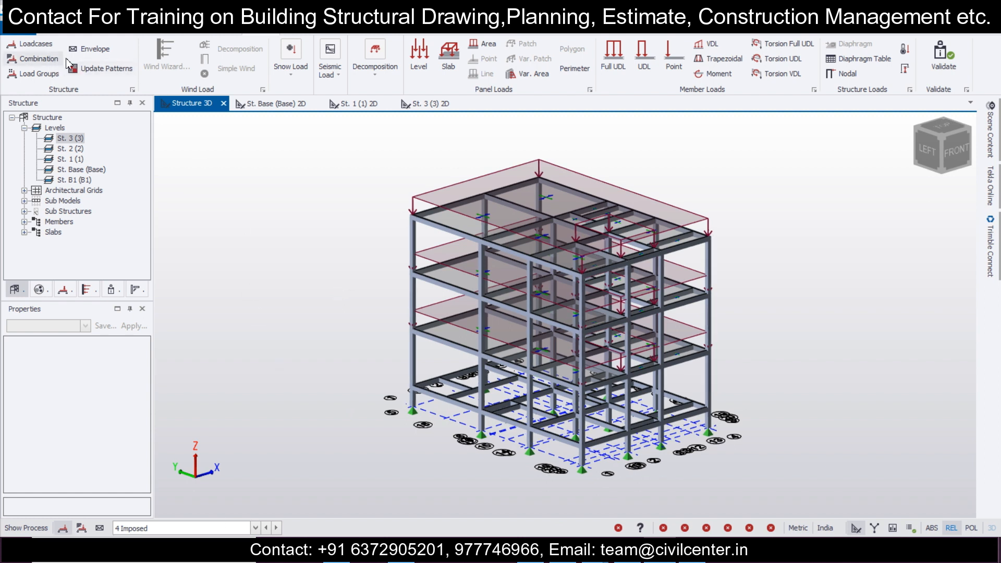
{"action": "left_click", "coordinate": [166, 529]}
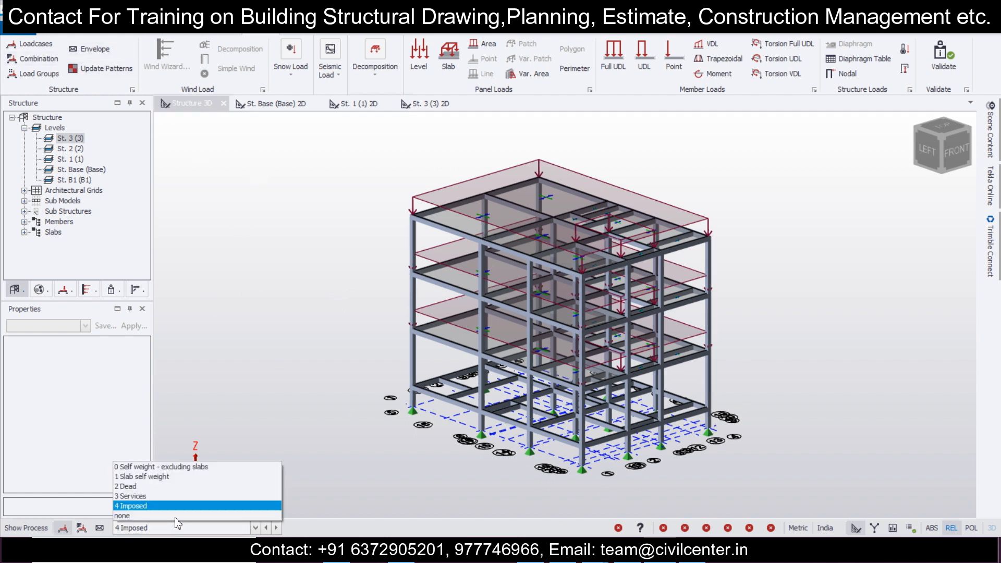
{"action": "left_click", "coordinate": [185, 490]}
{"action": "right_click_drag", "start_coordinate": [256, 480], "coordinate": [274, 357]}
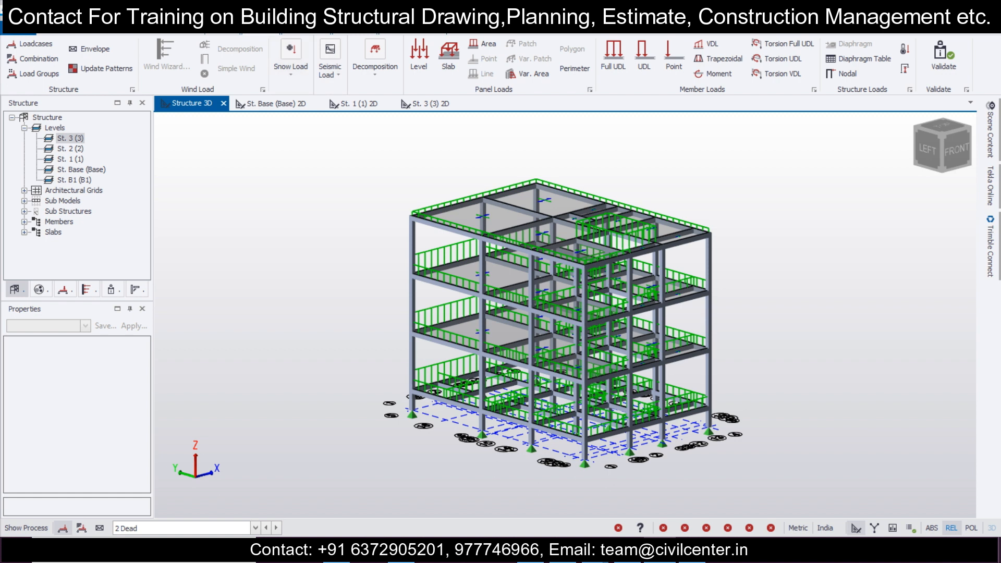
{"action": "left_click", "coordinate": [944, 57]}
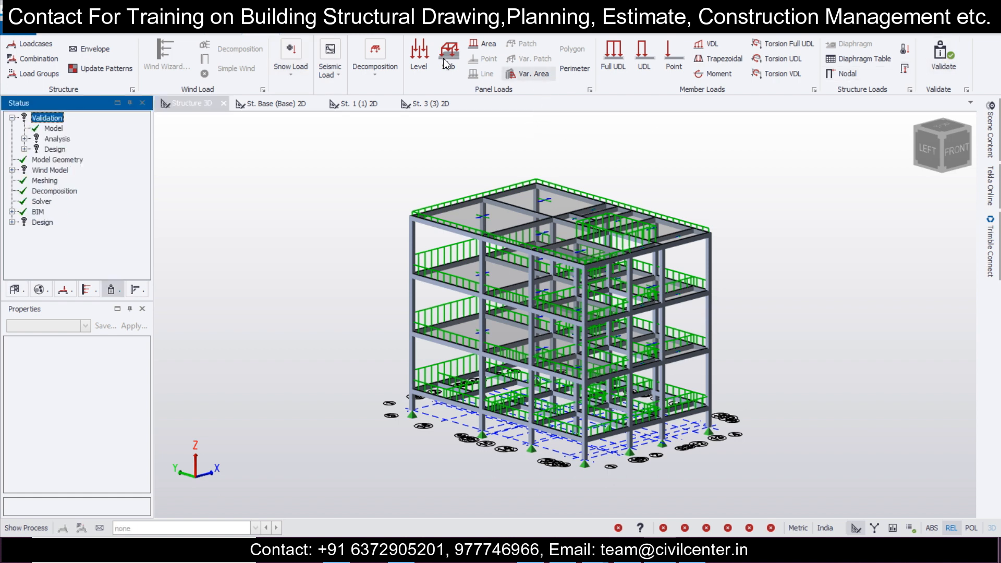
- Start the Seismic Wizard with code spectra, set the importance factor to 1.0 and ignore seismic in floor St. Base and below
{"action": "left_click", "coordinate": [335, 78]}
{"action": "left_click", "coordinate": [342, 121]}
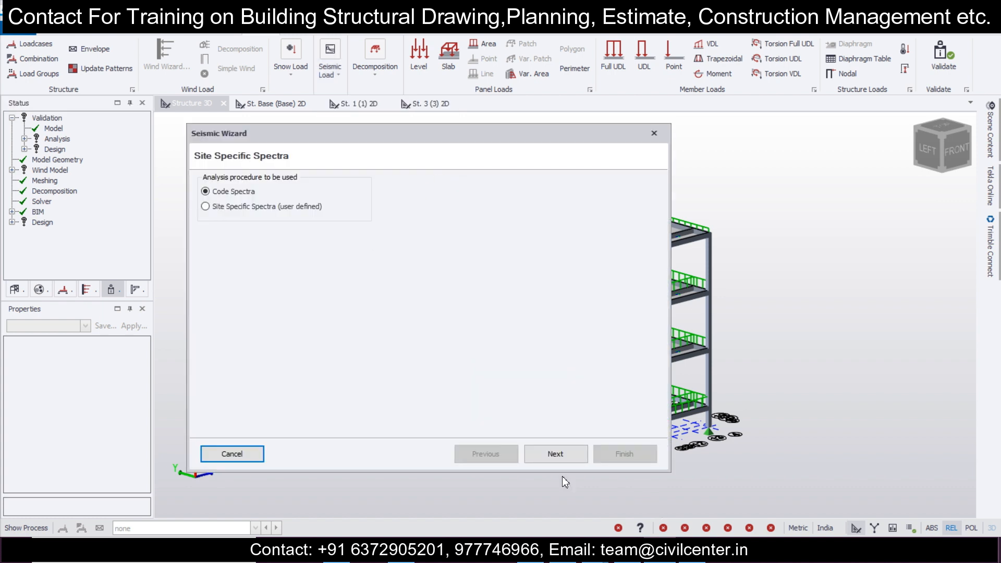
{"action": "left_click", "coordinate": [556, 454]}
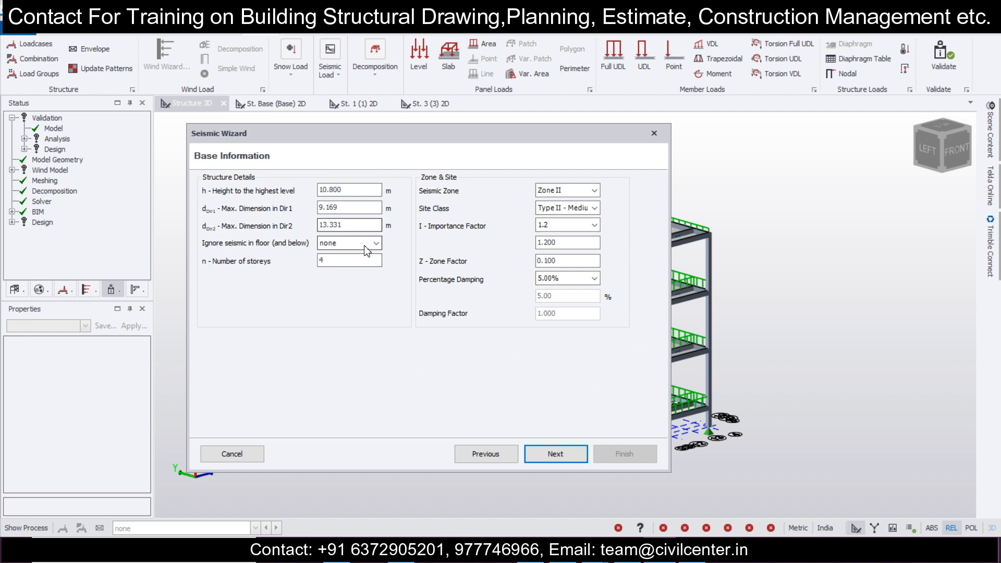
{"action": "left_click", "coordinate": [574, 224]}
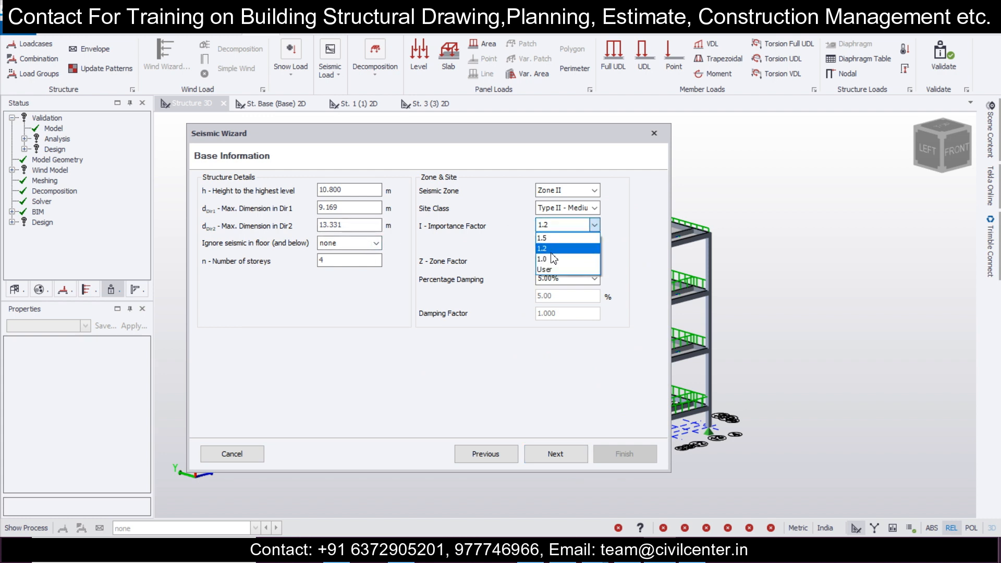
{"action": "left_click", "coordinate": [537, 260]}
{"action": "left_click", "coordinate": [375, 245]}
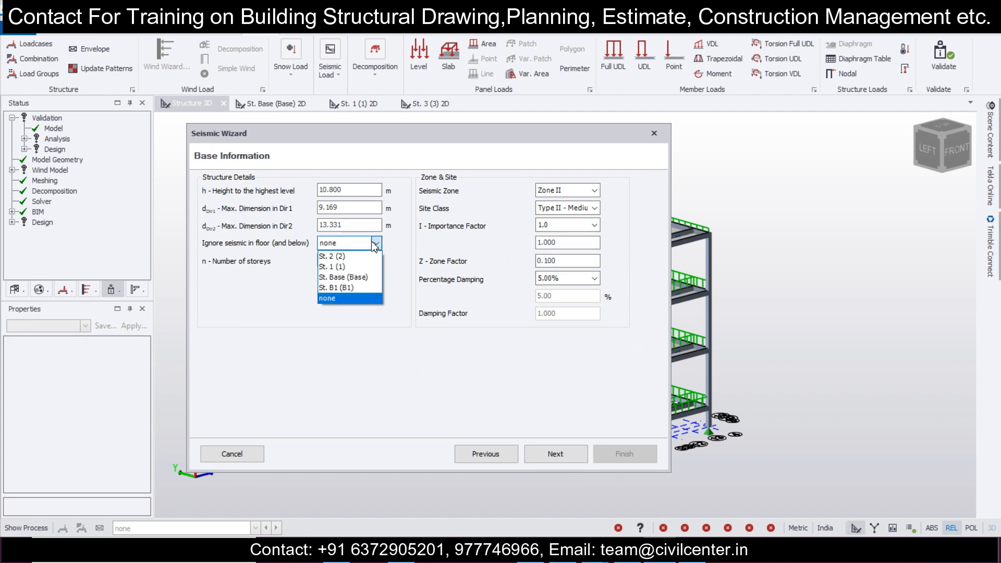
{"action": "left_click", "coordinate": [368, 281]}
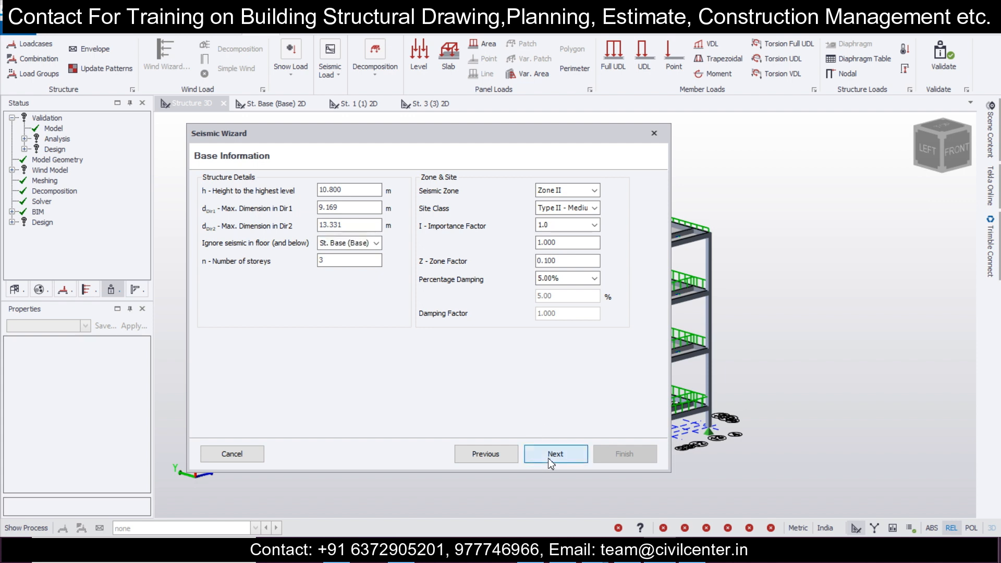
- Choose Modal Response Spectrum Analysis and set the structure type to RC MRF Buildings without any masonry infills in both directions
{"action": "left_click", "coordinate": [539, 456]}
{"action": "left_click", "coordinate": [260, 344]}
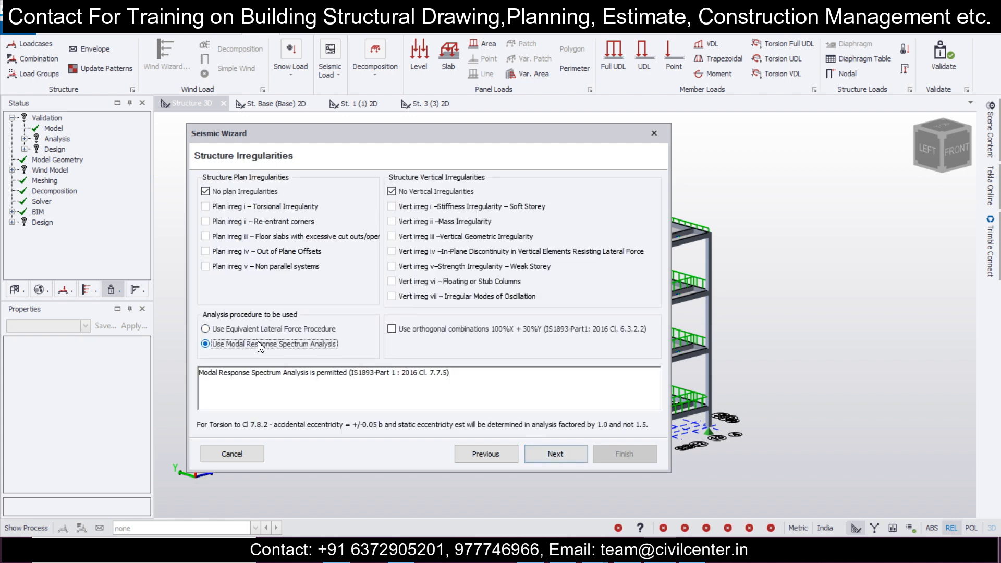
{"action": "left_click", "coordinate": [563, 454]}
{"action": "left_click", "coordinate": [365, 259]}
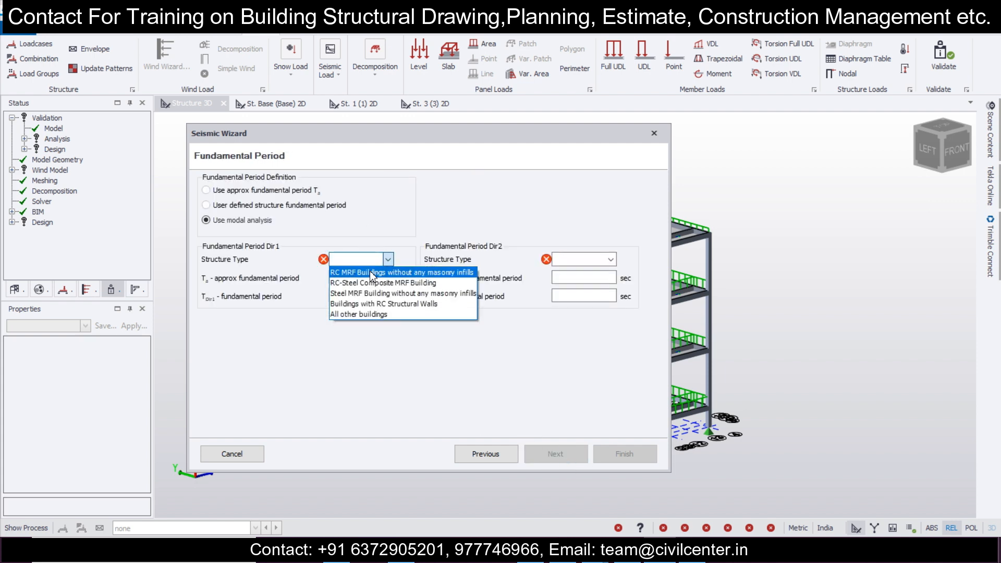
{"action": "left_click", "coordinate": [372, 273]}
{"action": "left_click", "coordinate": [590, 259]}
{"action": "left_click", "coordinate": [585, 272]}
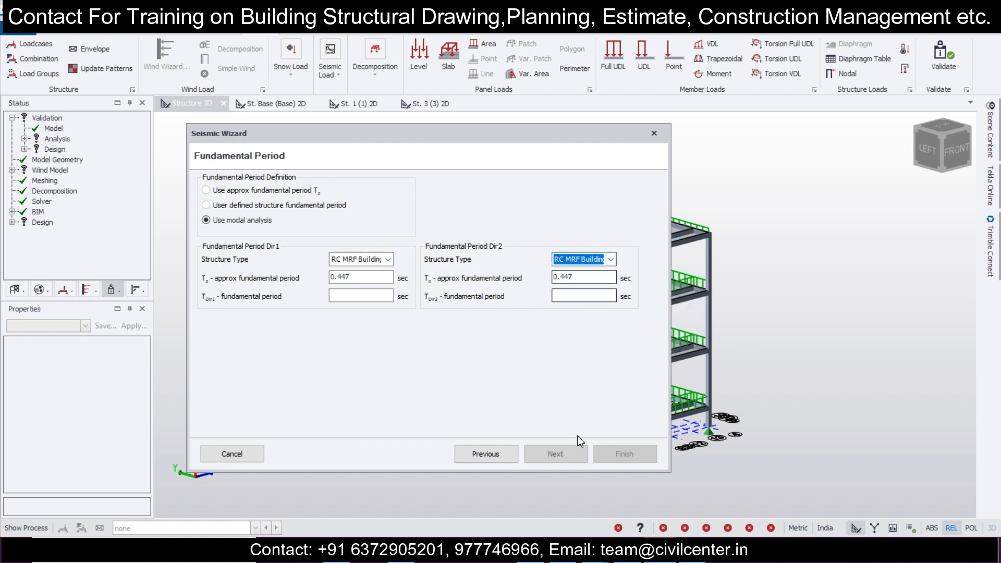
- Set the seismic force resisting system type to Moment Frame Systems for both Dir1 and Dir2
{"action": "left_click", "coordinate": [557, 454]}
{"action": "left_click", "coordinate": [389, 190]}
{"action": "left_click", "coordinate": [388, 202]}
{"action": "left_click", "coordinate": [517, 192]}
{"action": "left_click", "coordinate": [514, 206]}
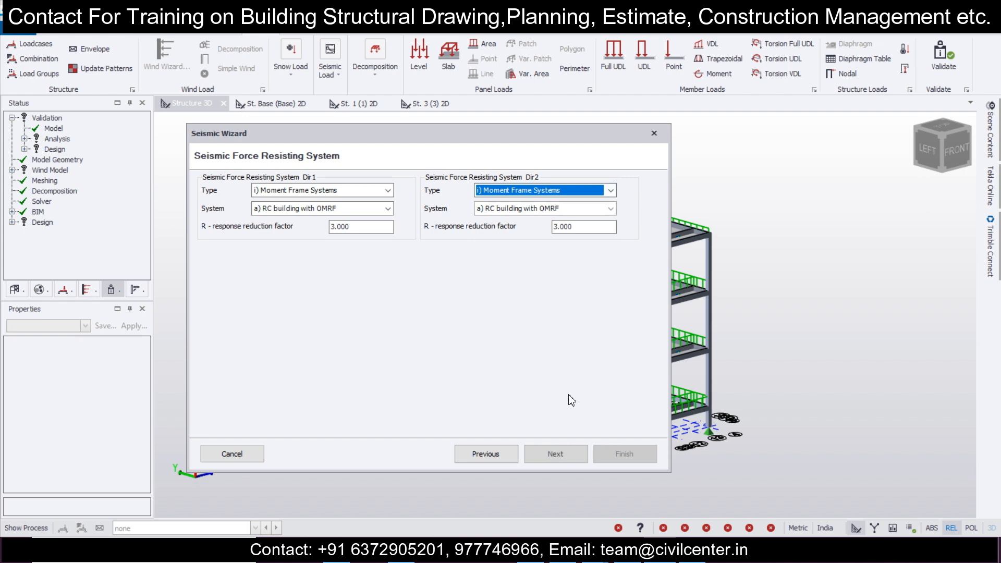
- Include all five available loadcases in the effective seismic weight and finish the Seismic Wizard
{"action": "left_click", "coordinate": [578, 458]}
{"action": "left_click", "coordinate": [293, 271], "text": "shift"}
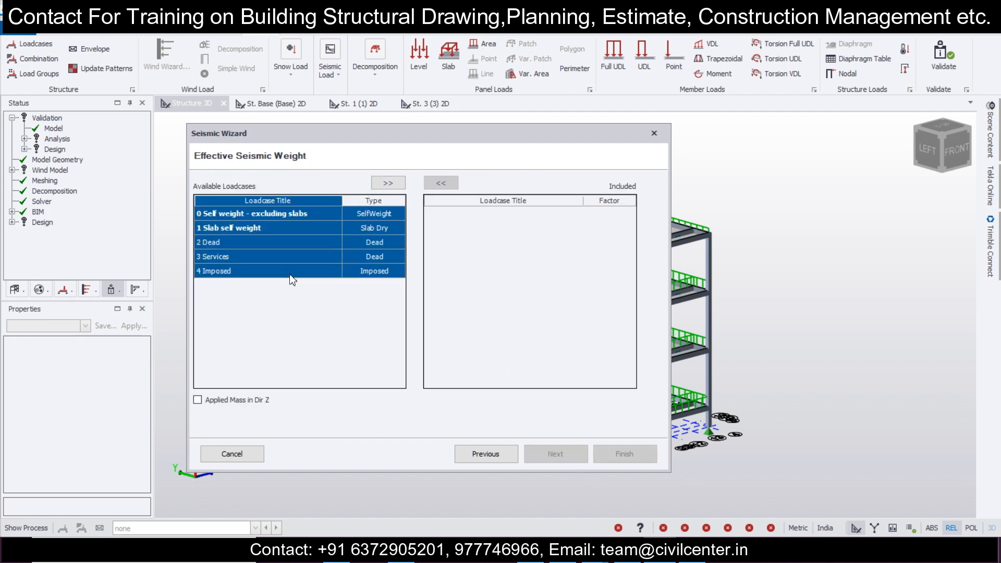
{"action": "left_click", "coordinate": [397, 185]}
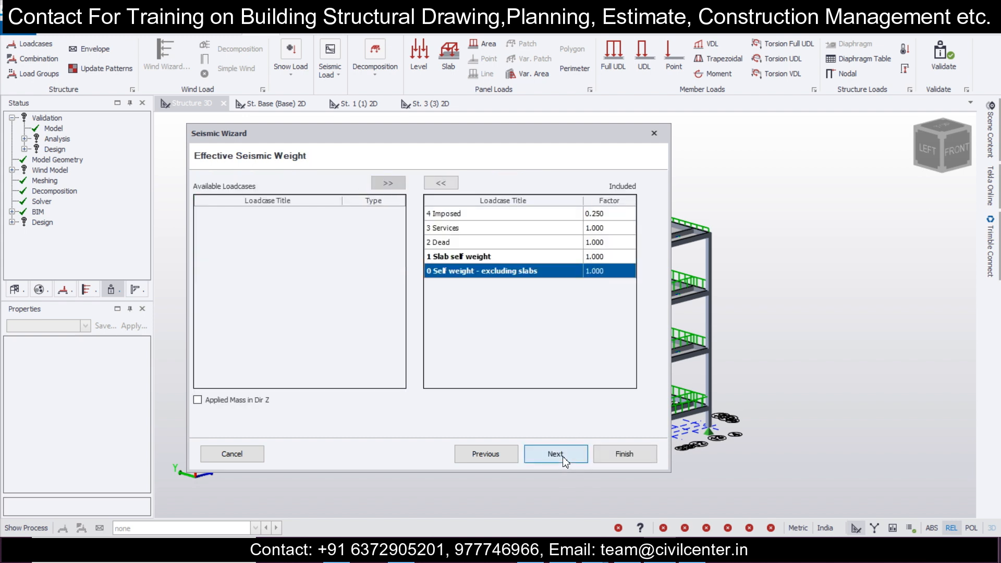
{"action": "left_click", "coordinate": [565, 459]}
{"action": "left_click", "coordinate": [598, 455]}
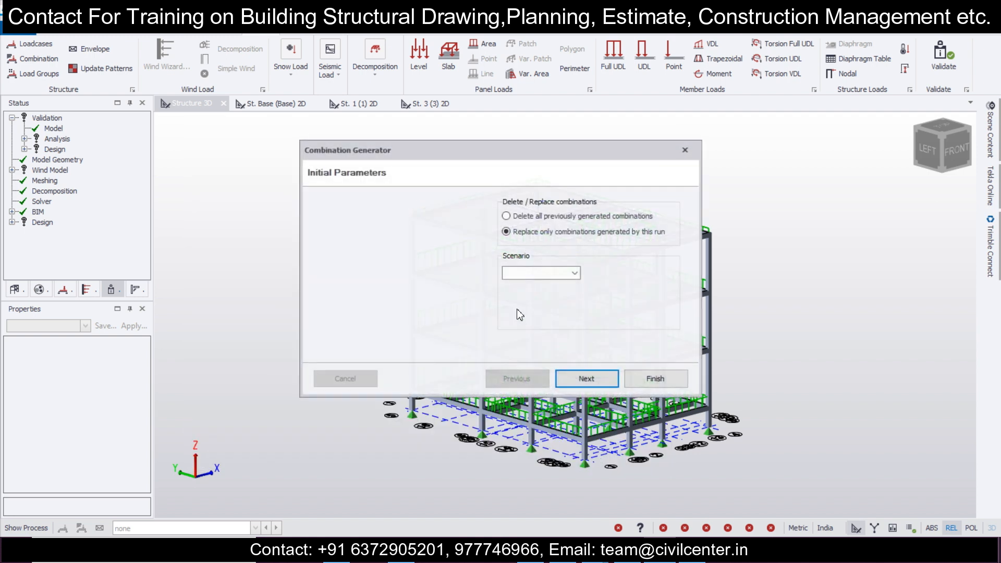
- Generate the seismic load combinations for the Operating scenario, keeping the default combination factors
{"action": "left_click", "coordinate": [576, 273]}
{"action": "left_click", "coordinate": [527, 284]}
{"action": "left_click", "coordinate": [594, 386]}
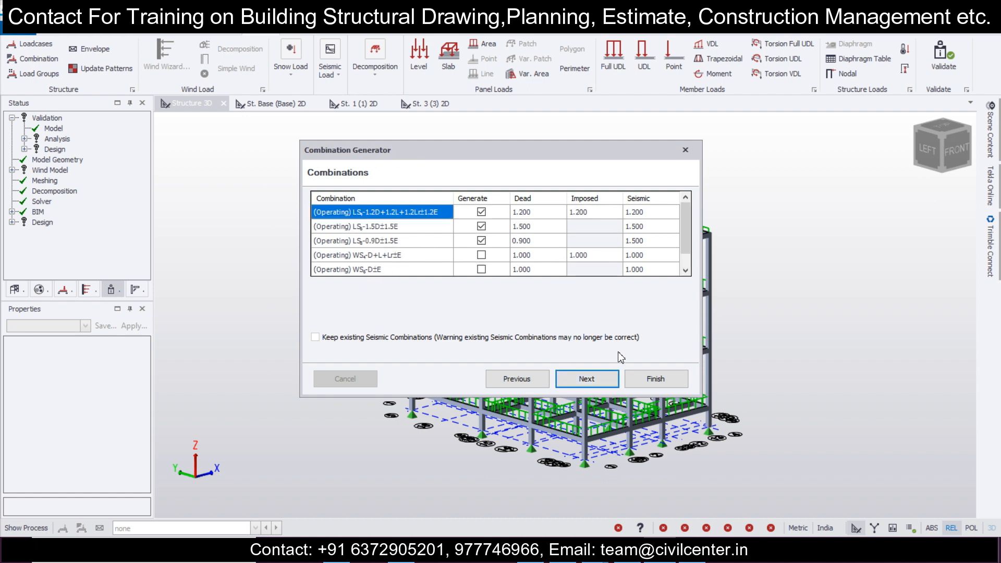
{"action": "left_click", "coordinate": [609, 380]}
{"action": "left_click", "coordinate": [635, 379]}
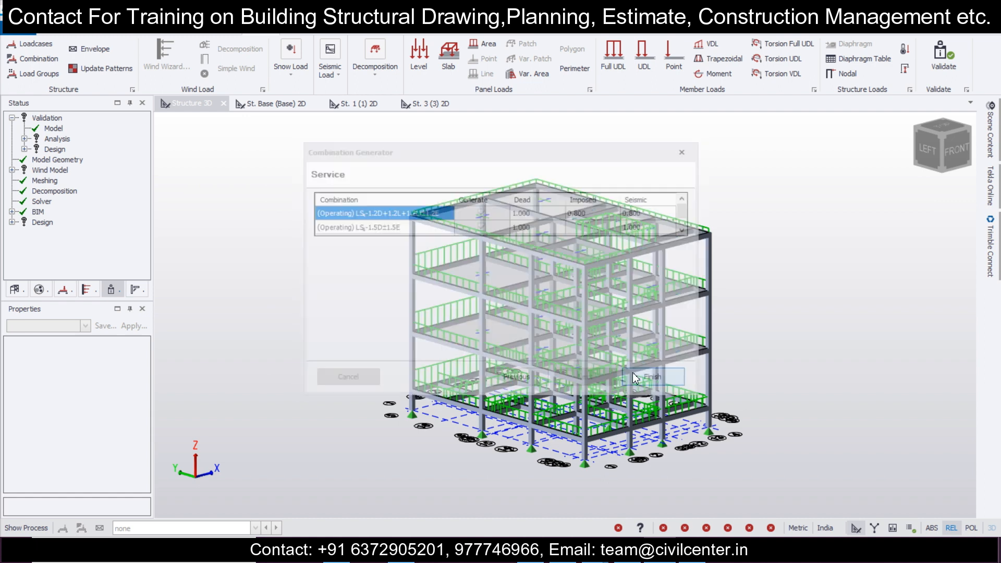
- Regenerate the full set of Operating load combinations, deleting all previously generated ones, and accept the loading changes
{"action": "left_click", "coordinate": [27, 59]}
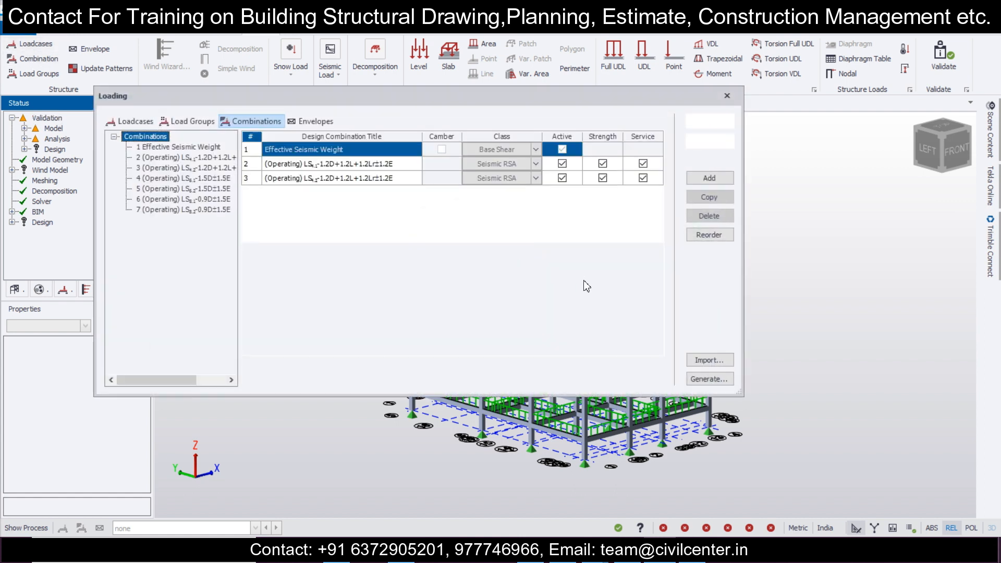
{"action": "left_click", "coordinate": [711, 379]}
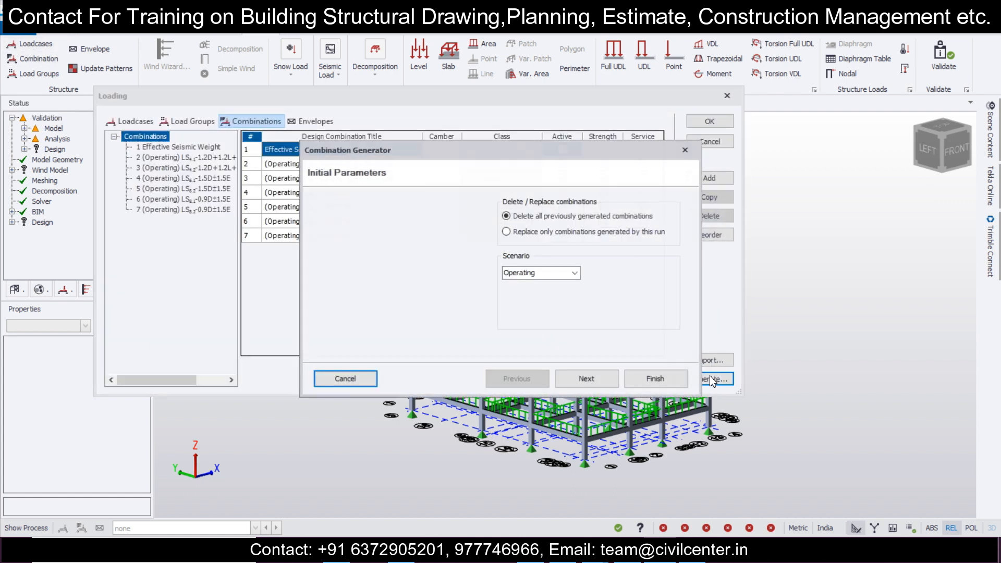
{"action": "left_click", "coordinate": [596, 377]}
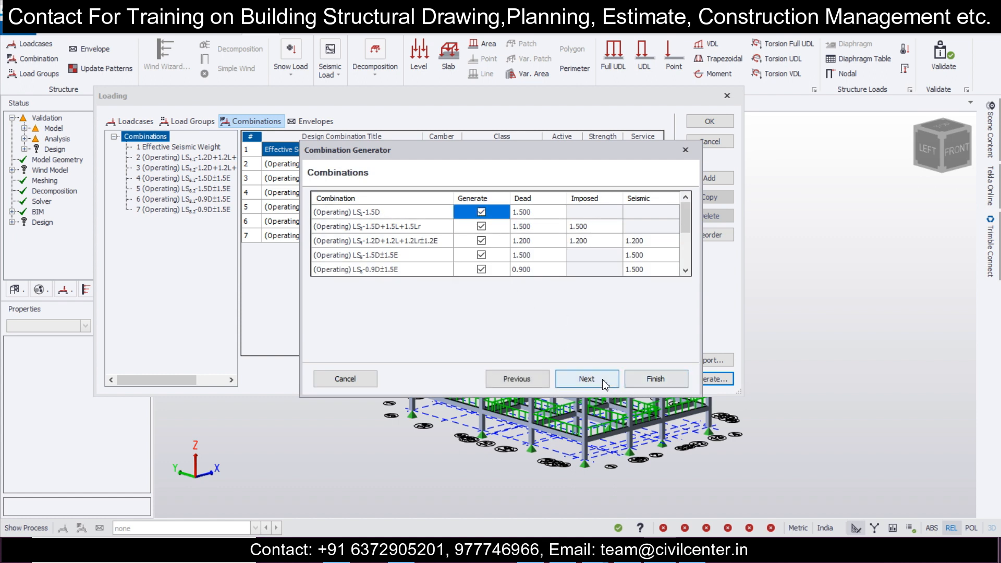
{"action": "left_click", "coordinate": [594, 375]}
{"action": "left_click", "coordinate": [596, 381]}
{"action": "left_click", "coordinate": [655, 379]}
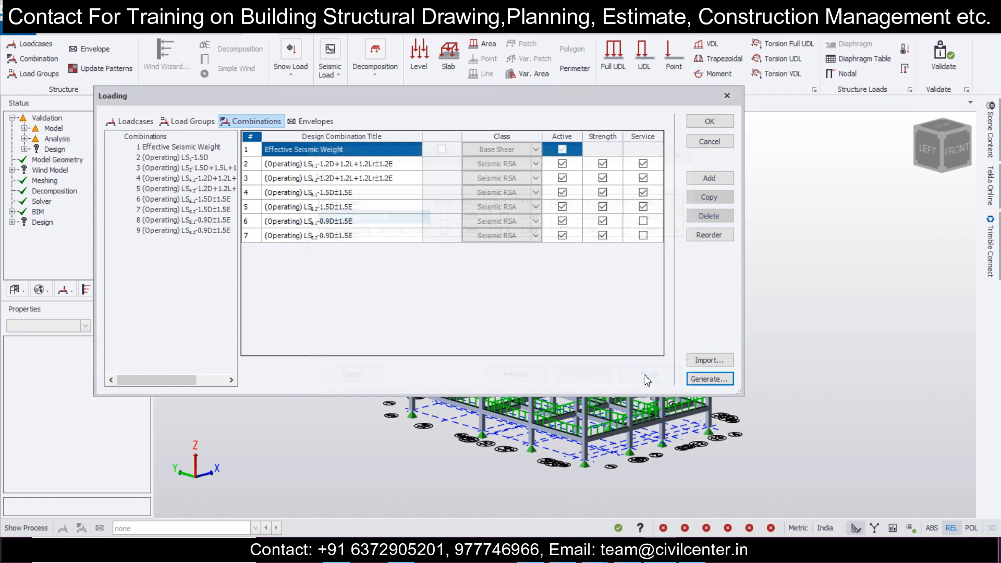
{"action": "left_click", "coordinate": [709, 122]}
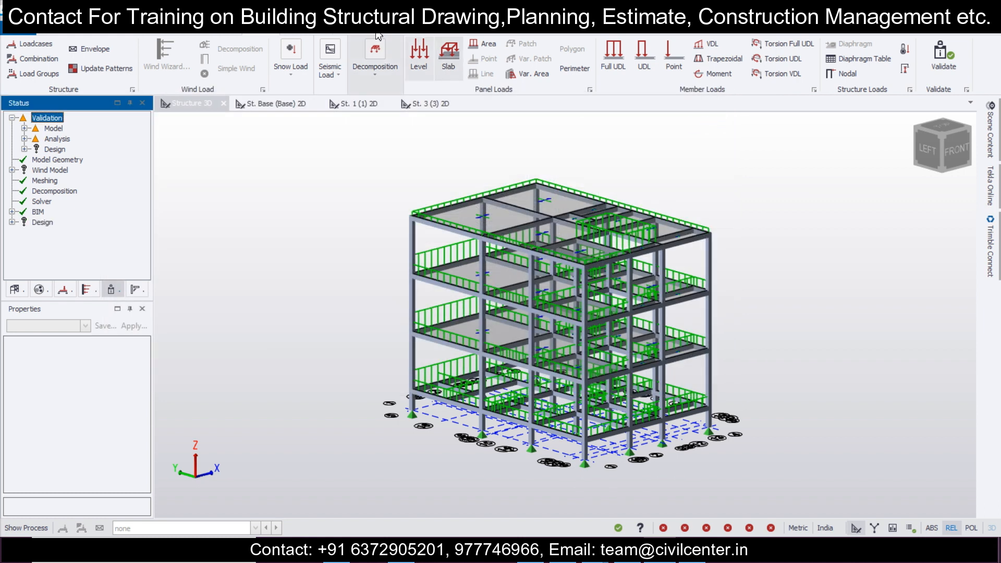
- Run Design All (Static) for the whole structure and inspect the members' design status in the 3D view
{"action": "left_click", "coordinate": [359, 33]}
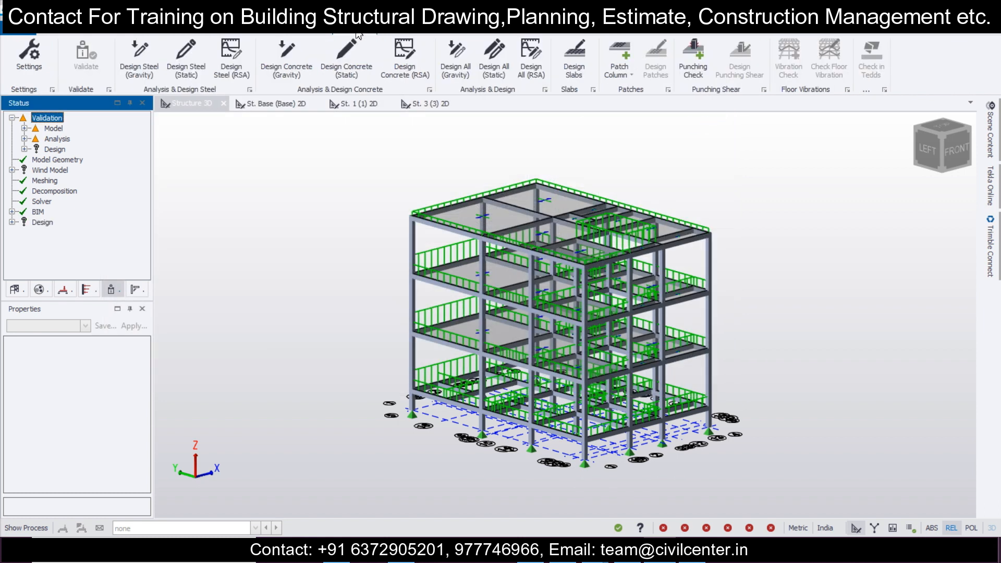
{"action": "left_click", "coordinate": [494, 57]}
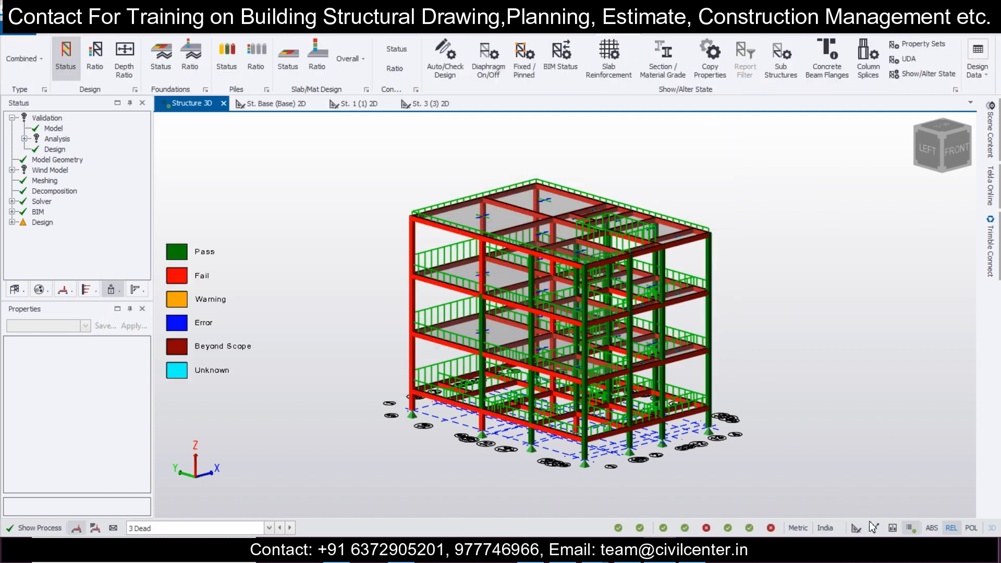
{"action": "middle_click_drag", "start_coordinate": [731, 408], "coordinate": [823, 424], "text": "shift"}
{"action": "scroll", "coordinate": [823, 421], "scroll_direction": "up", "scroll_amount": 2}
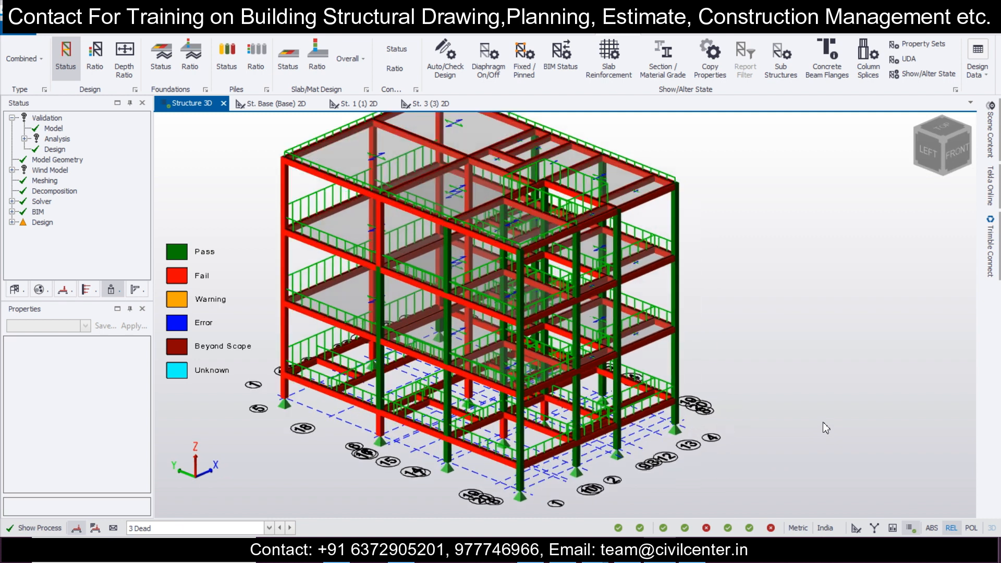